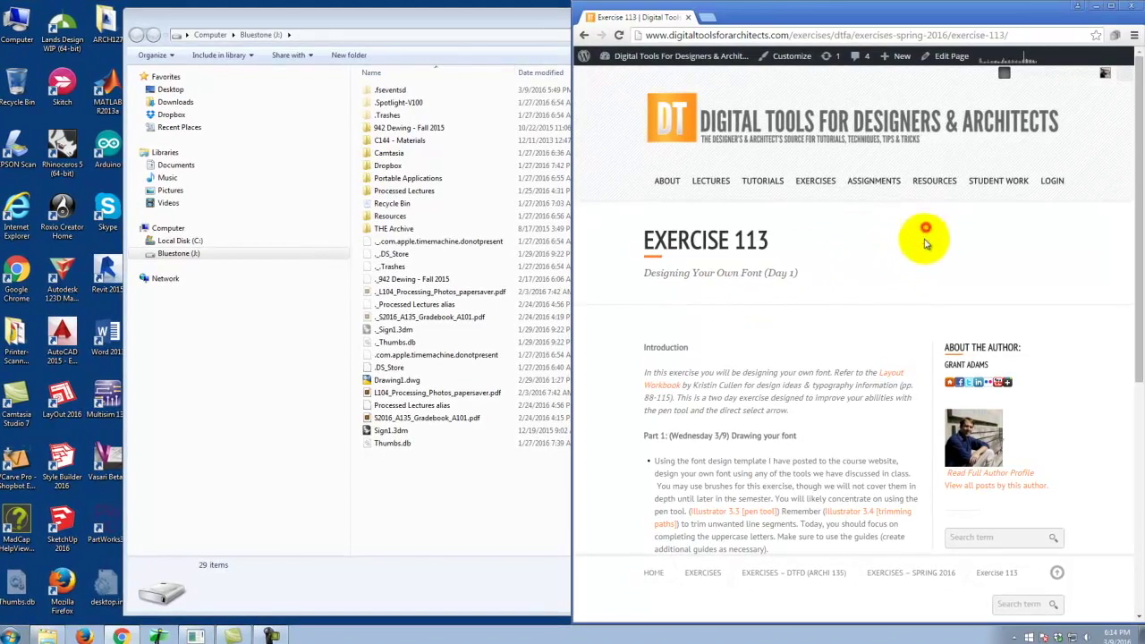
# - Save the Exercise 113 Illustrator template (the link not struck through) as Ex_113_Template-1 (1).ai in the Ex113 folder and open it in Illustrator
pyautogui.scroll(-5, 895, 253)
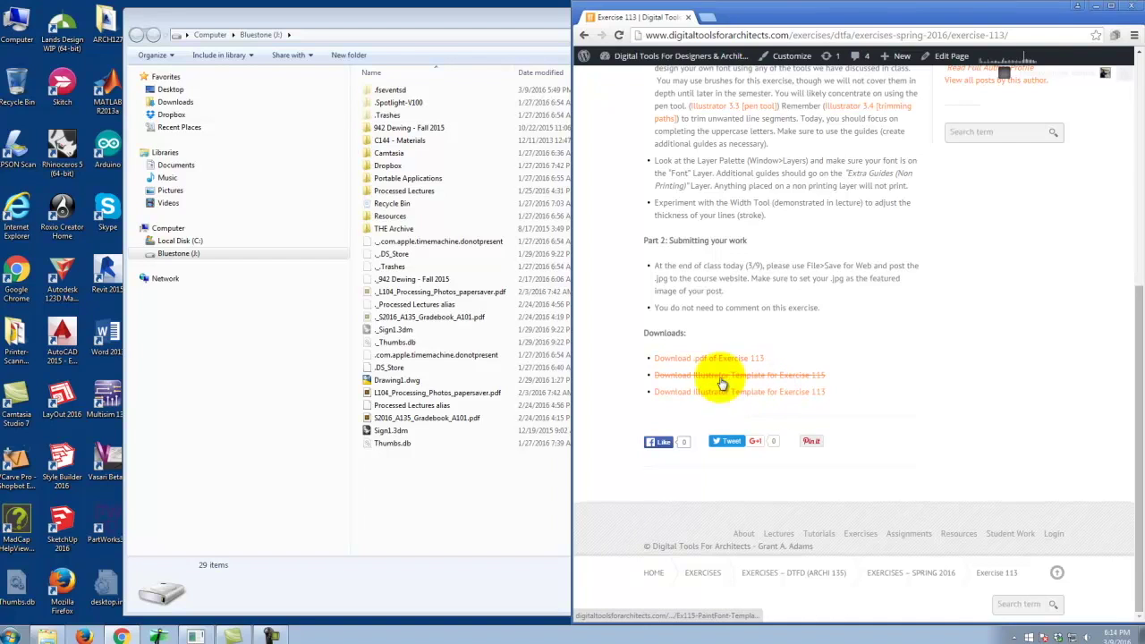
pyautogui.rightClick(725, 395)
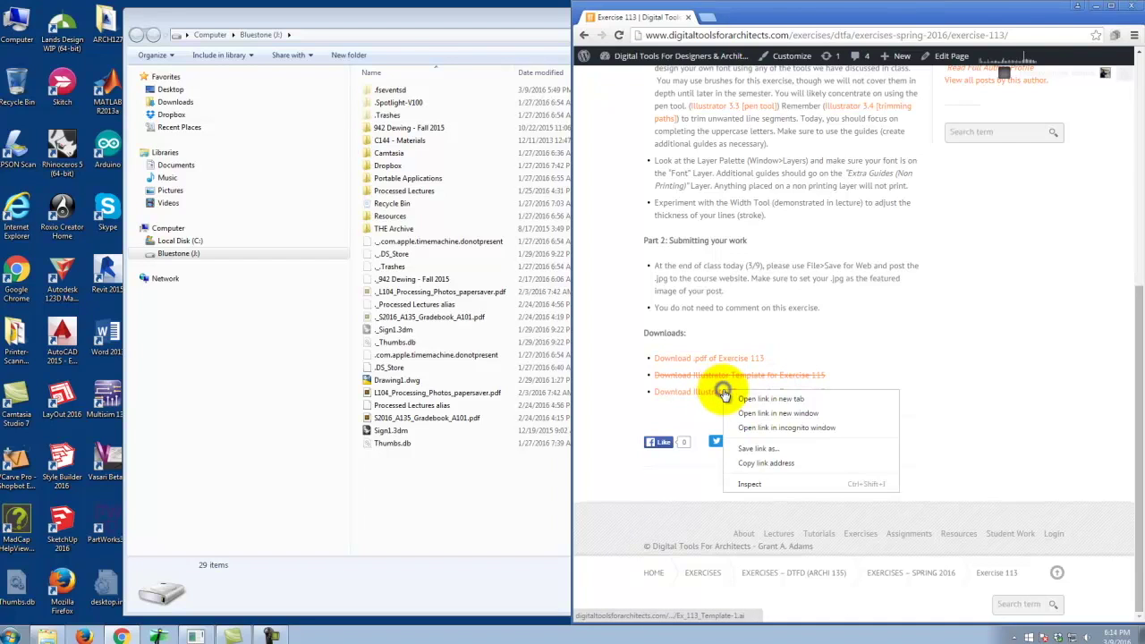
pyautogui.click(779, 450)
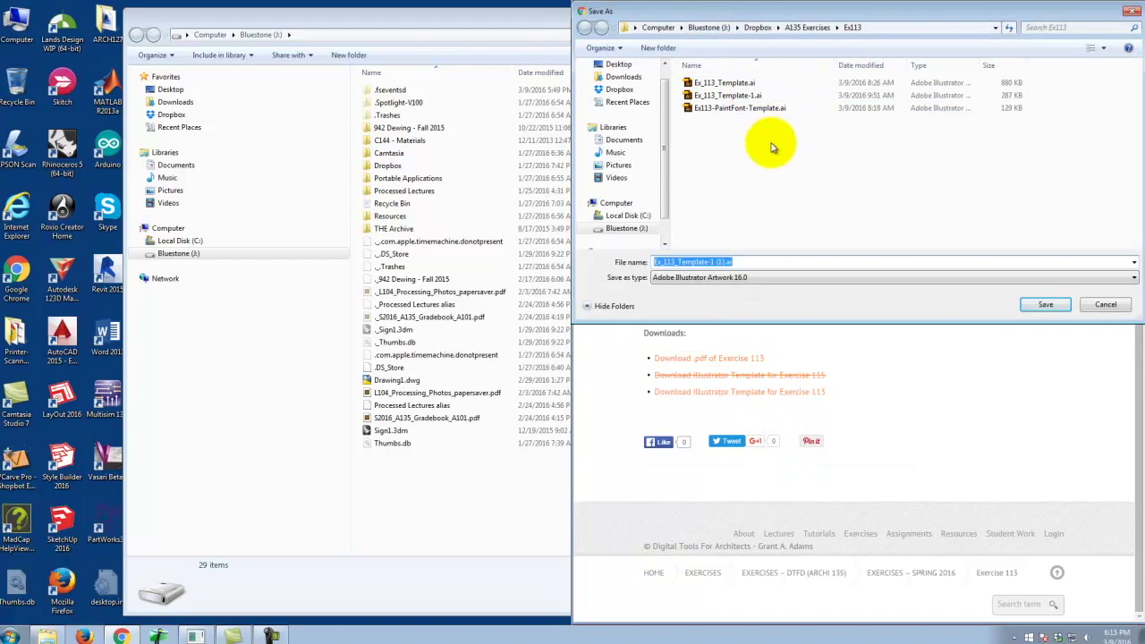
pyautogui.click(1045, 304)
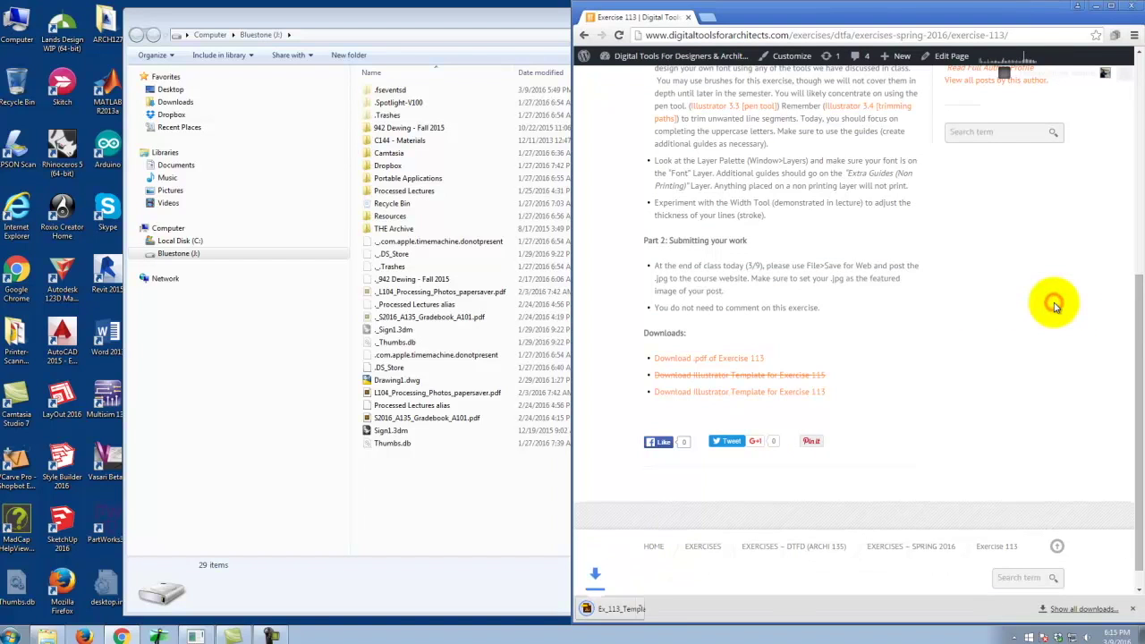
pyautogui.click(623, 610)
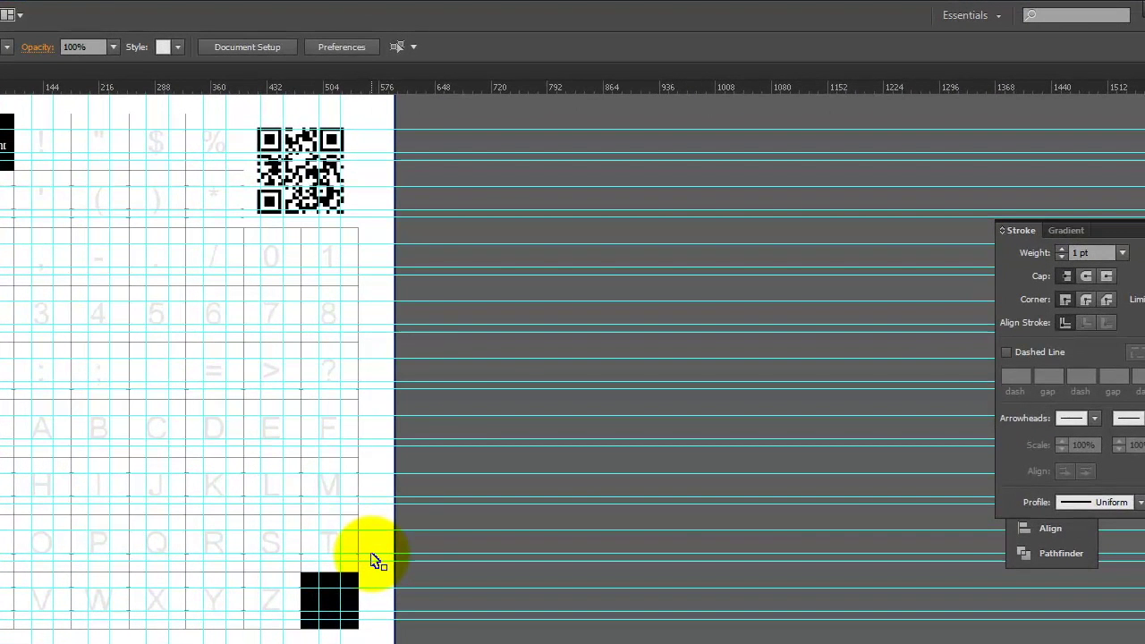
# - Copy the template image on the Page 1 layer and paste the duplicate in place
pyautogui.scroll(1, 80, 224)
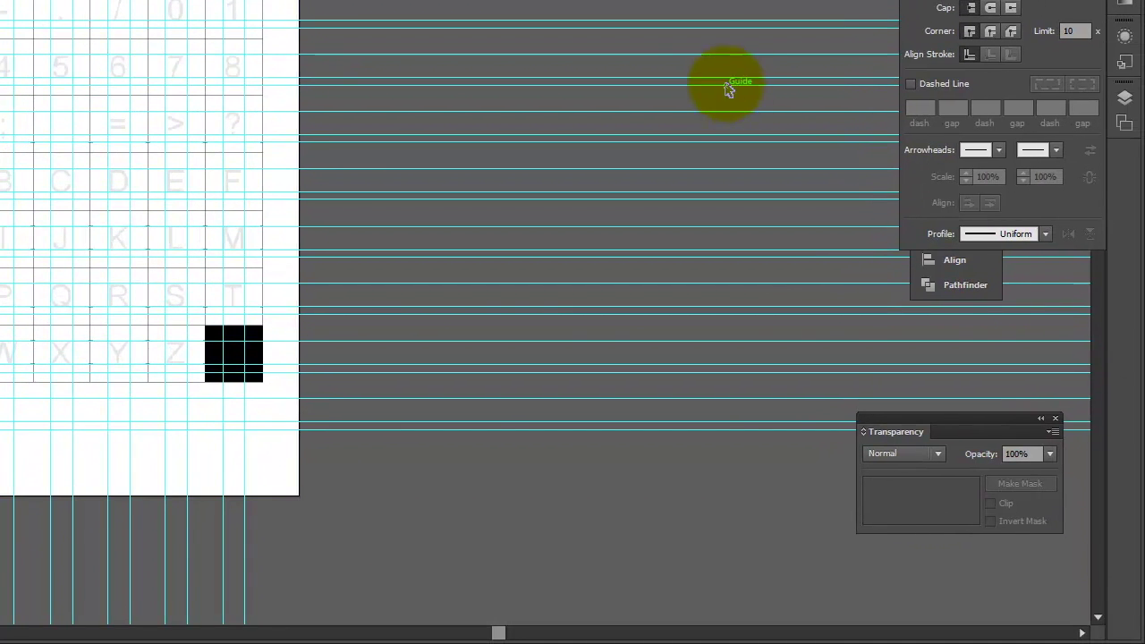
pyautogui.click(1125, 98)
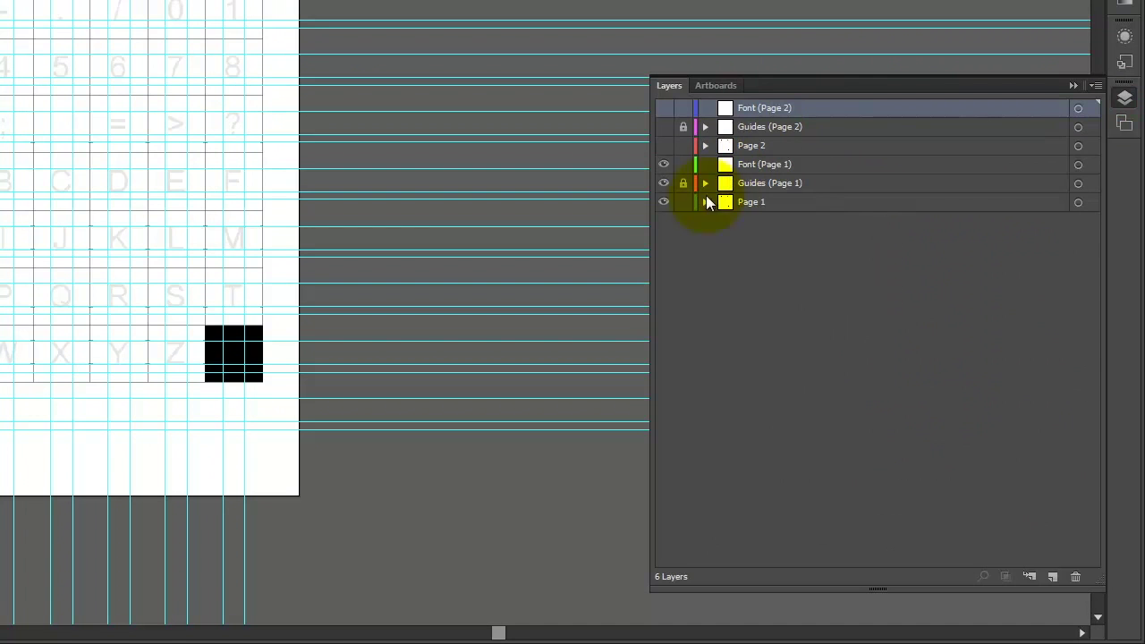
pyautogui.click(705, 202)
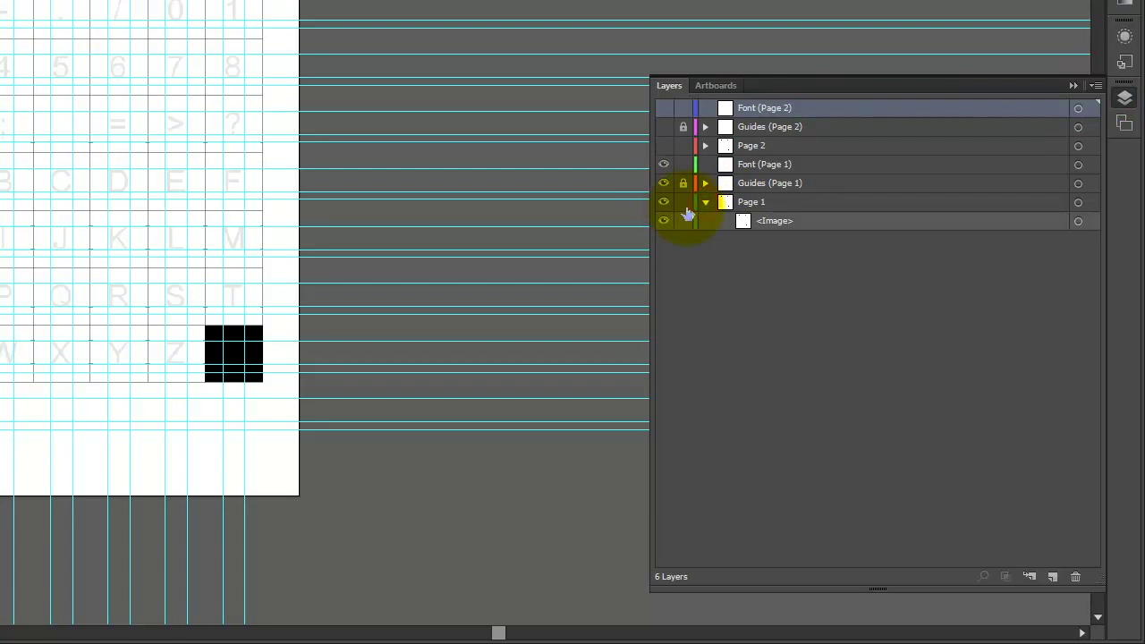
pyautogui.click(774, 221)
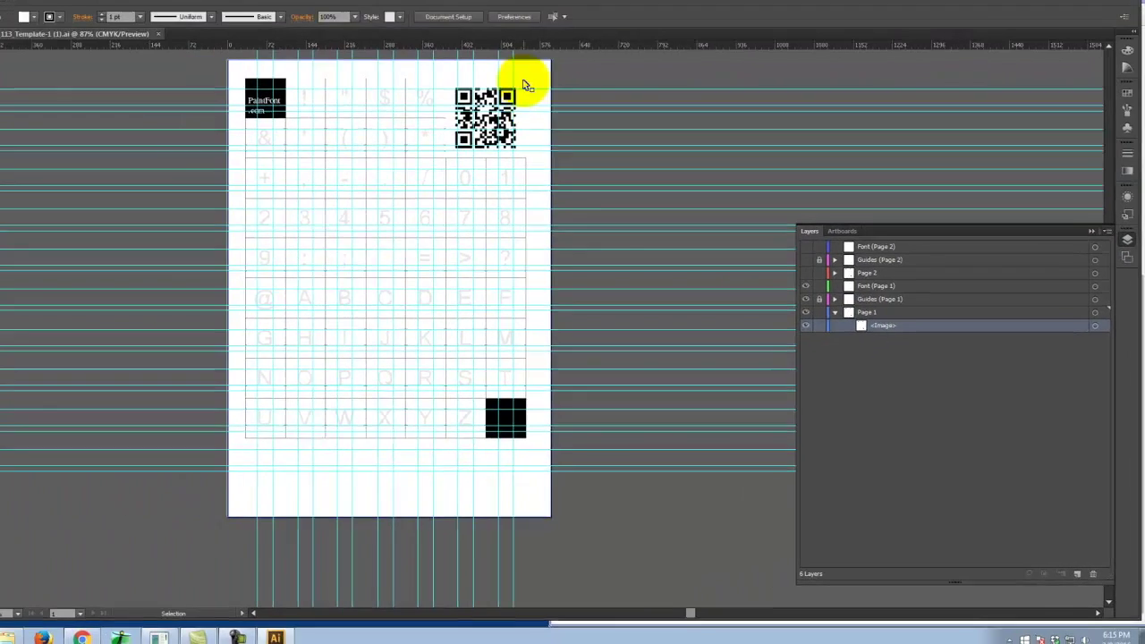
pyautogui.hotkey('ctrl', 'c')
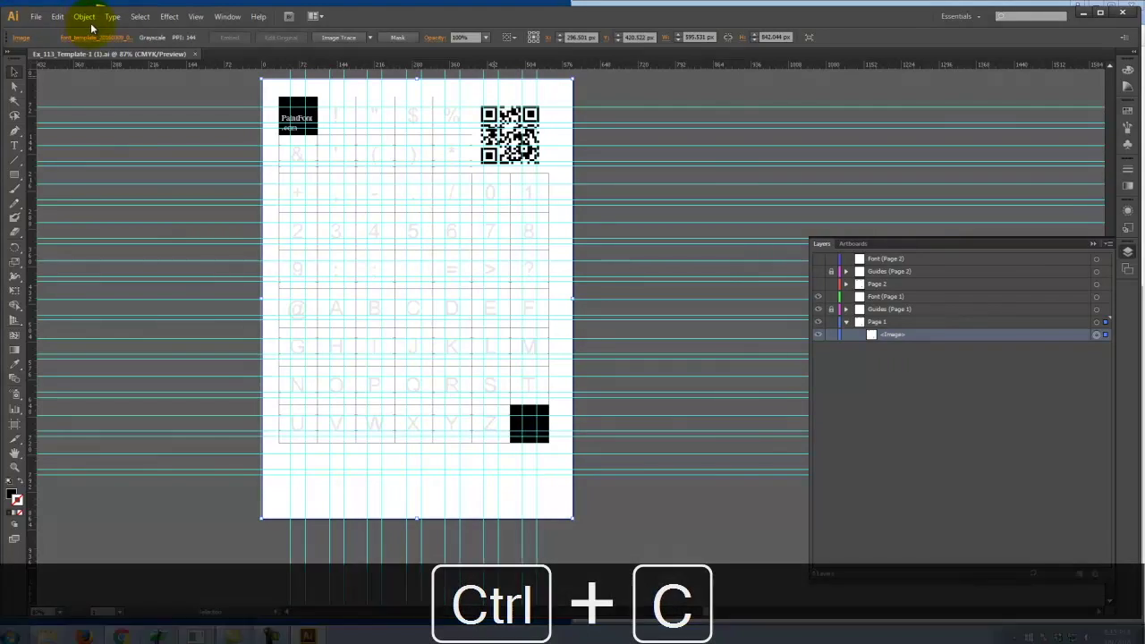
pyautogui.click(59, 17)
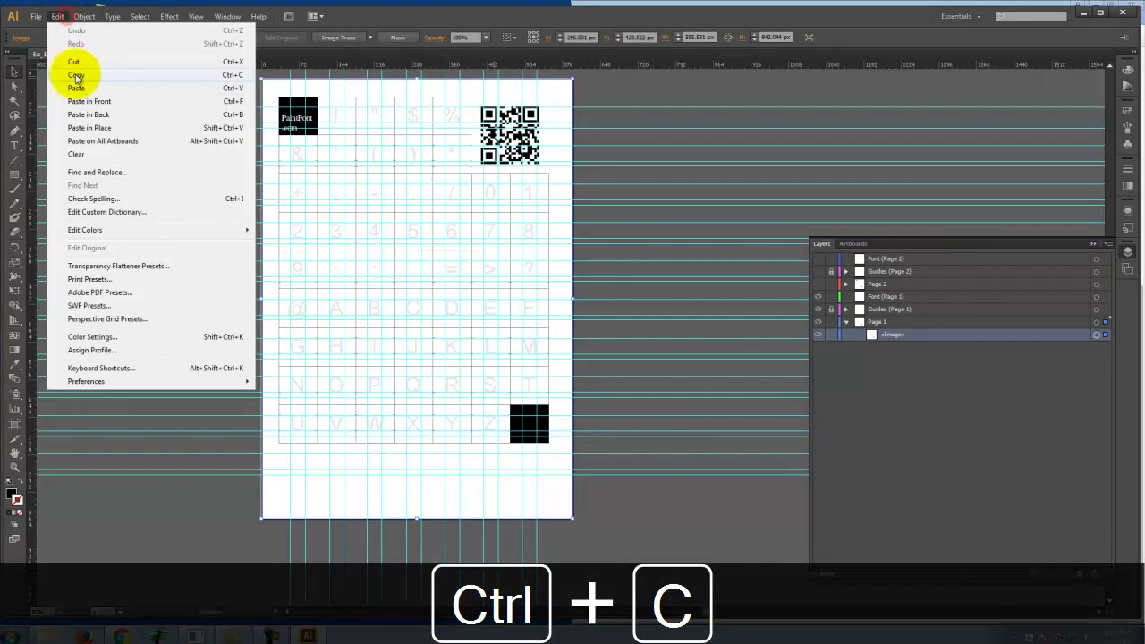
pyautogui.click(102, 131)
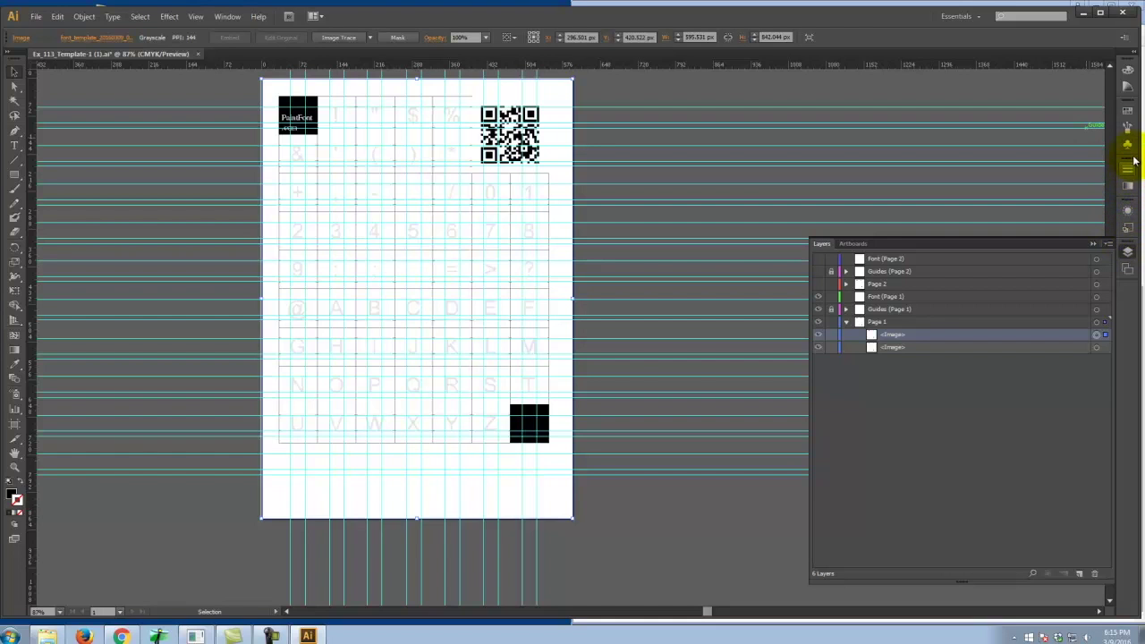
# - Set the blending mode of the pasted template image to Multiply
pyautogui.click(1128, 187)
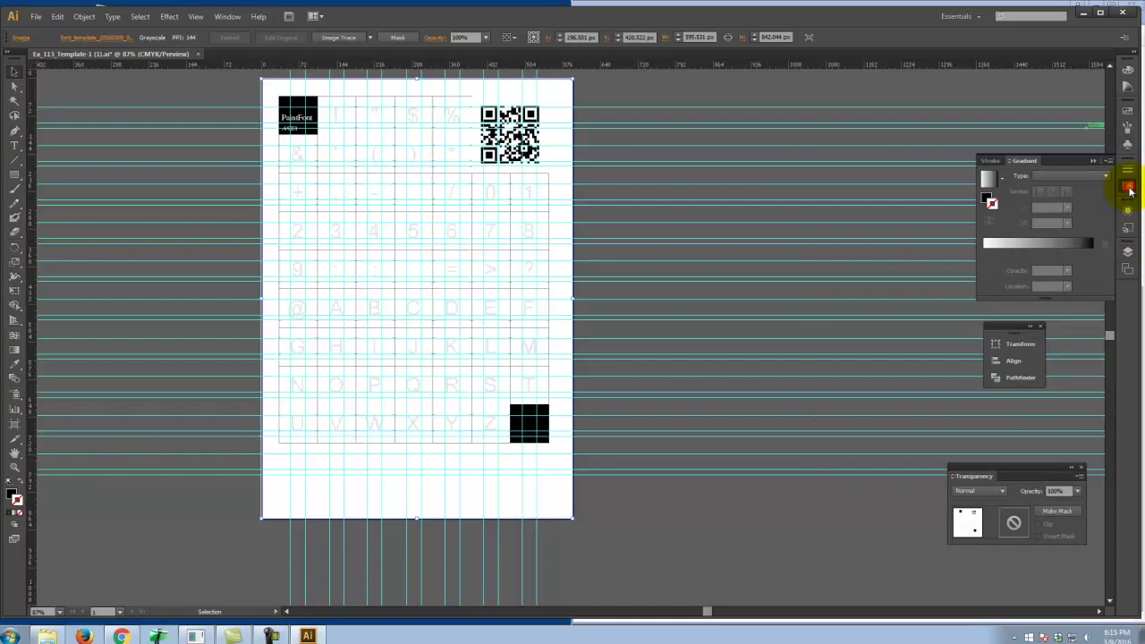
pyautogui.click(1128, 250)
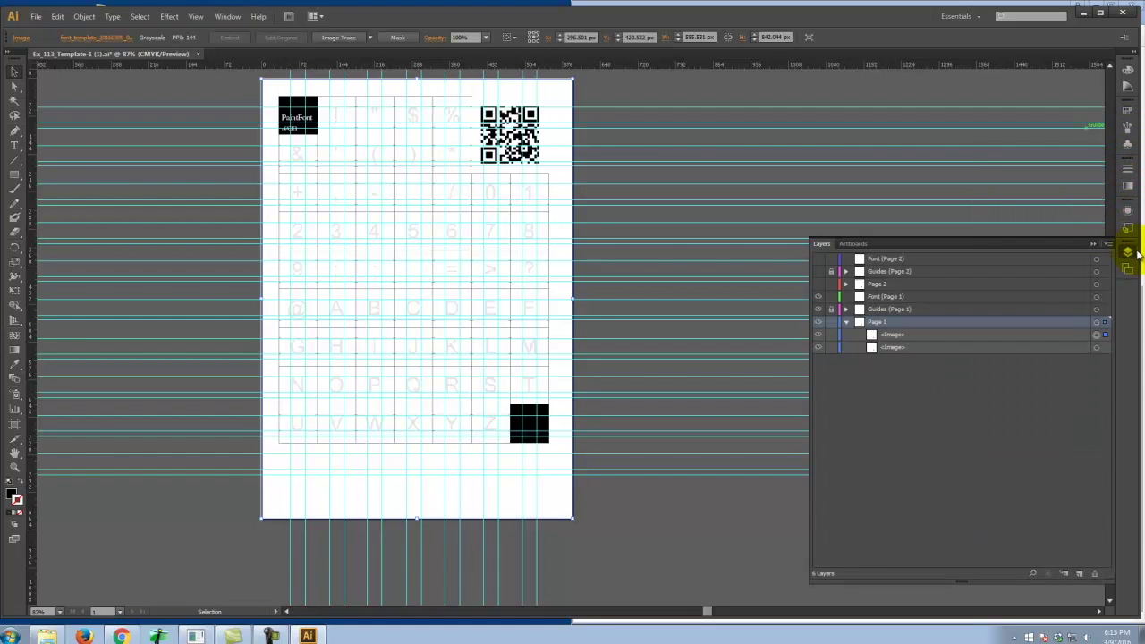
pyautogui.click(1127, 186)
pyautogui.click(1129, 211)
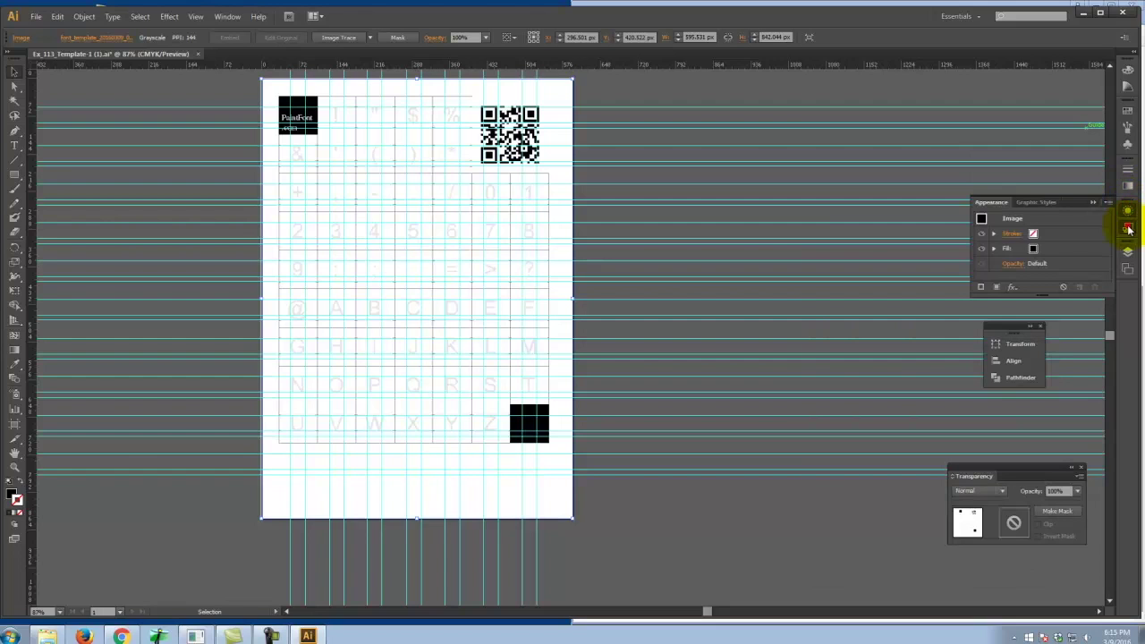
pyautogui.click(1127, 227)
pyautogui.click(1128, 250)
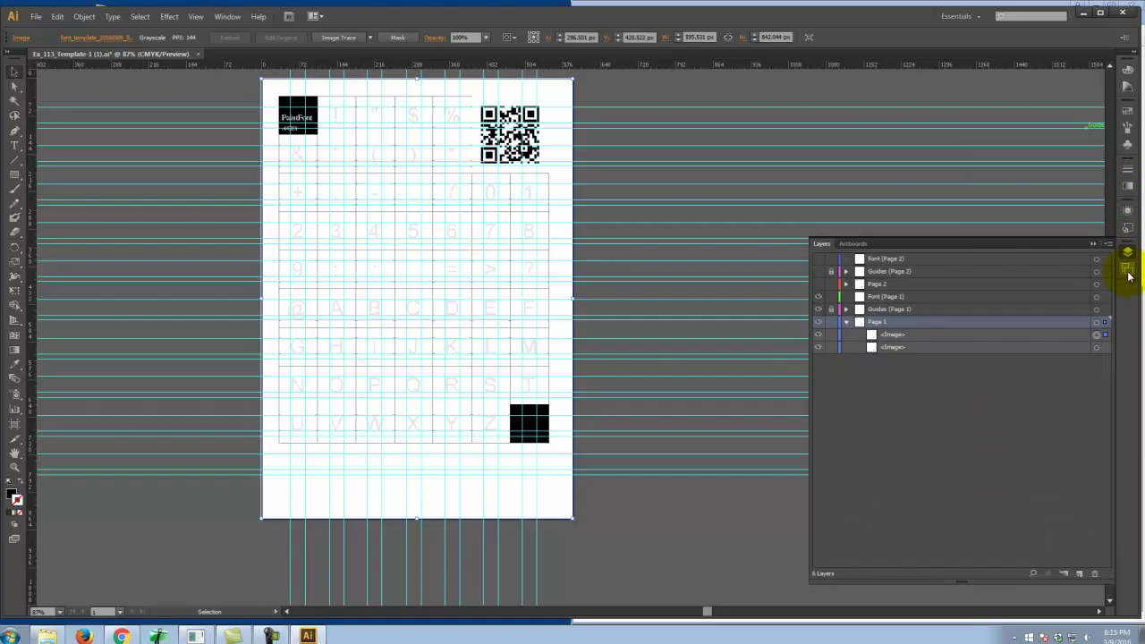
pyautogui.click(1128, 187)
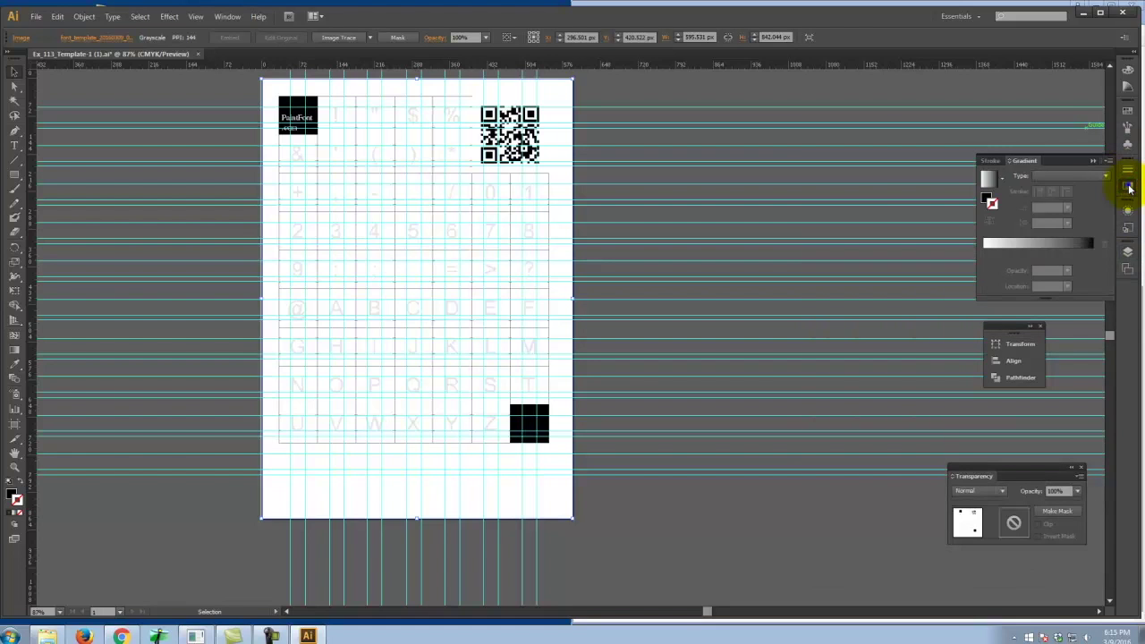
pyautogui.rightClick(1129, 188)
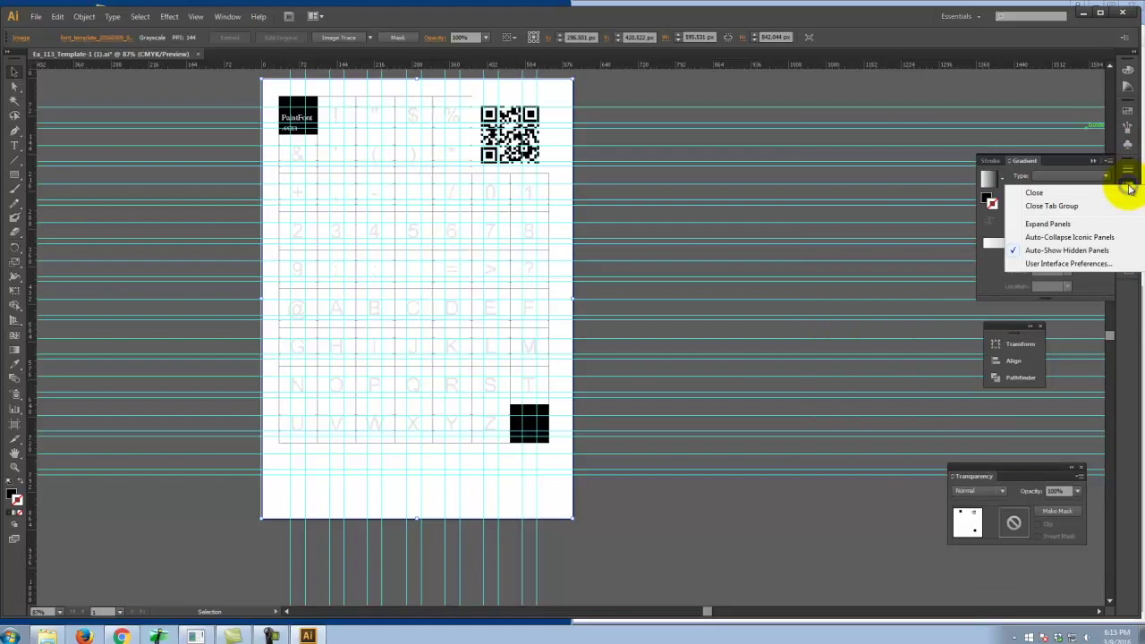
pyautogui.click(229, 17)
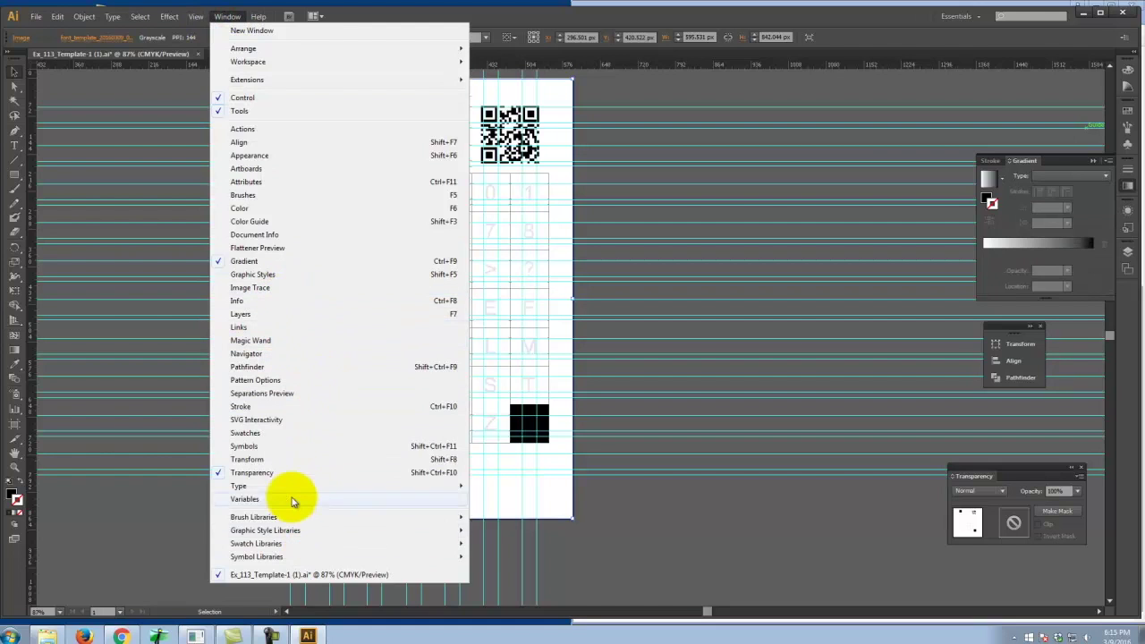
pyautogui.click(1050, 467)
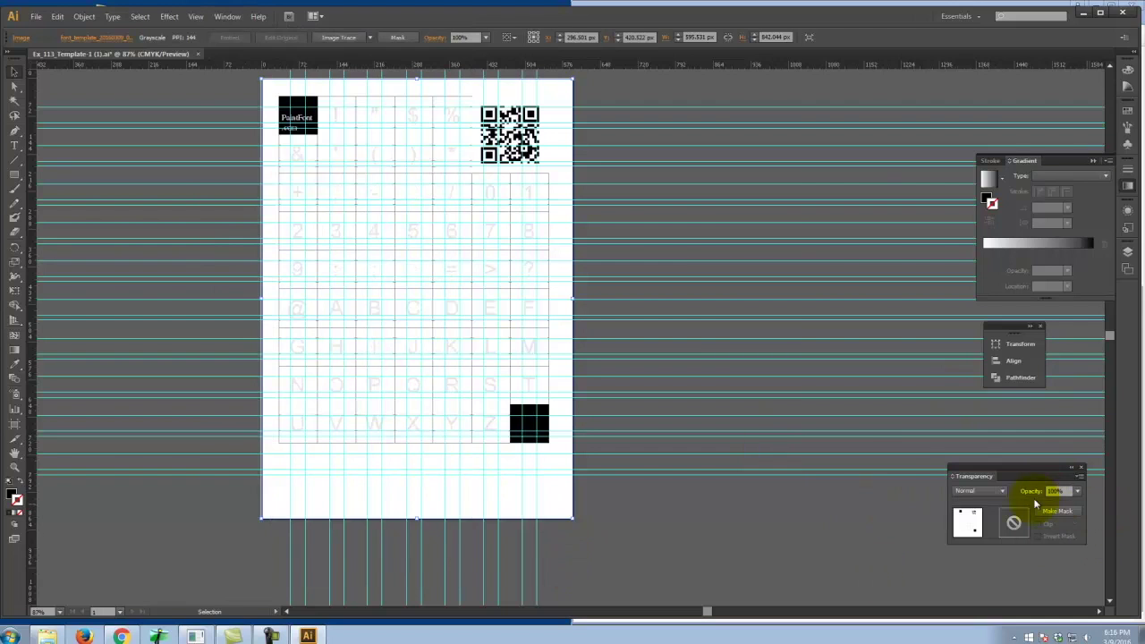
pyautogui.click(982, 490)
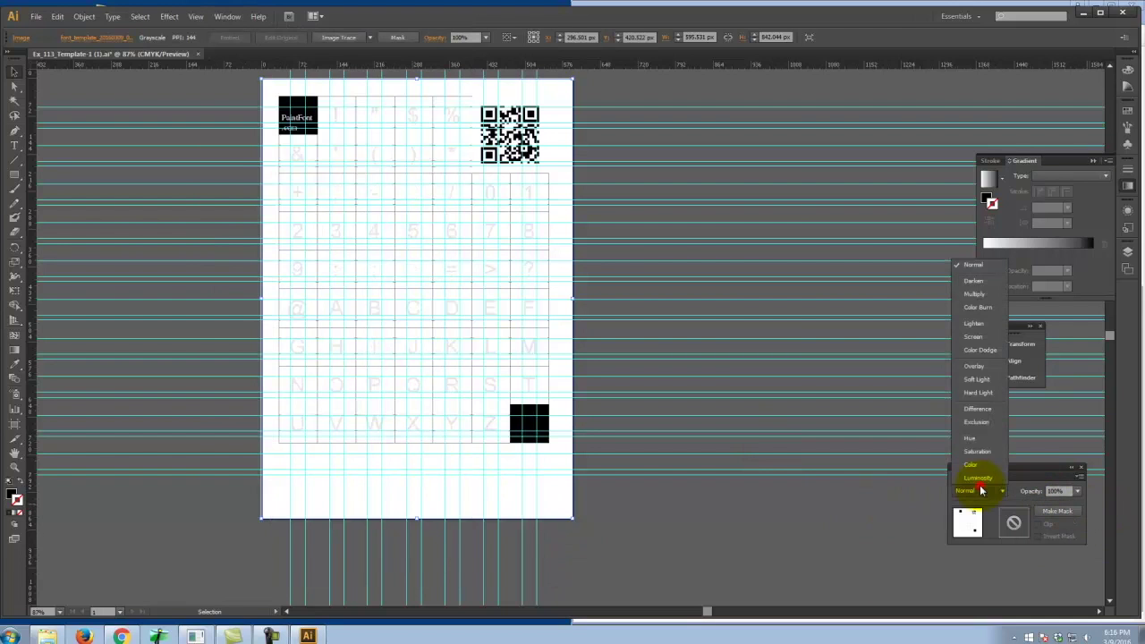
pyautogui.click(984, 293)
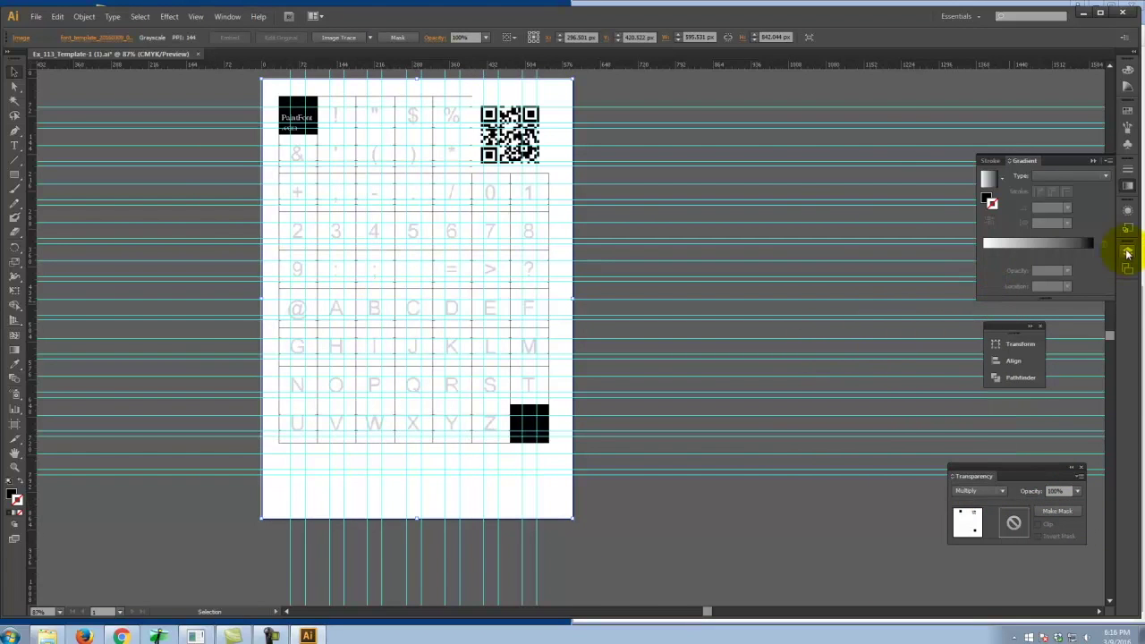
# - Paste another copy of the template image in place and set its blending mode to Multiply
pyautogui.click(55, 17)
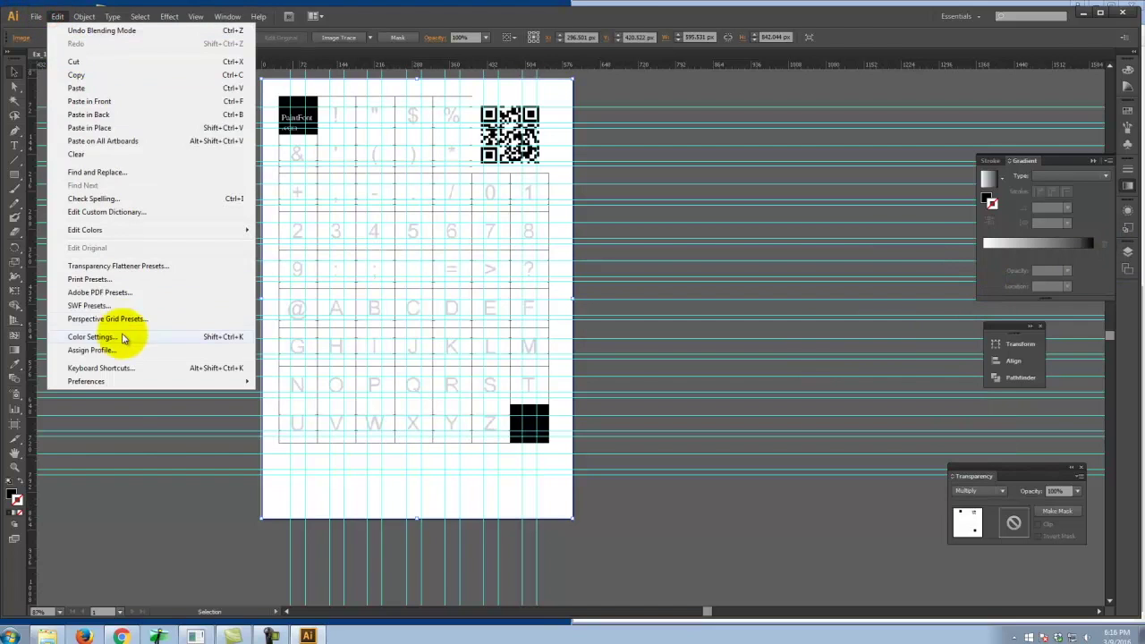
pyautogui.click(106, 128)
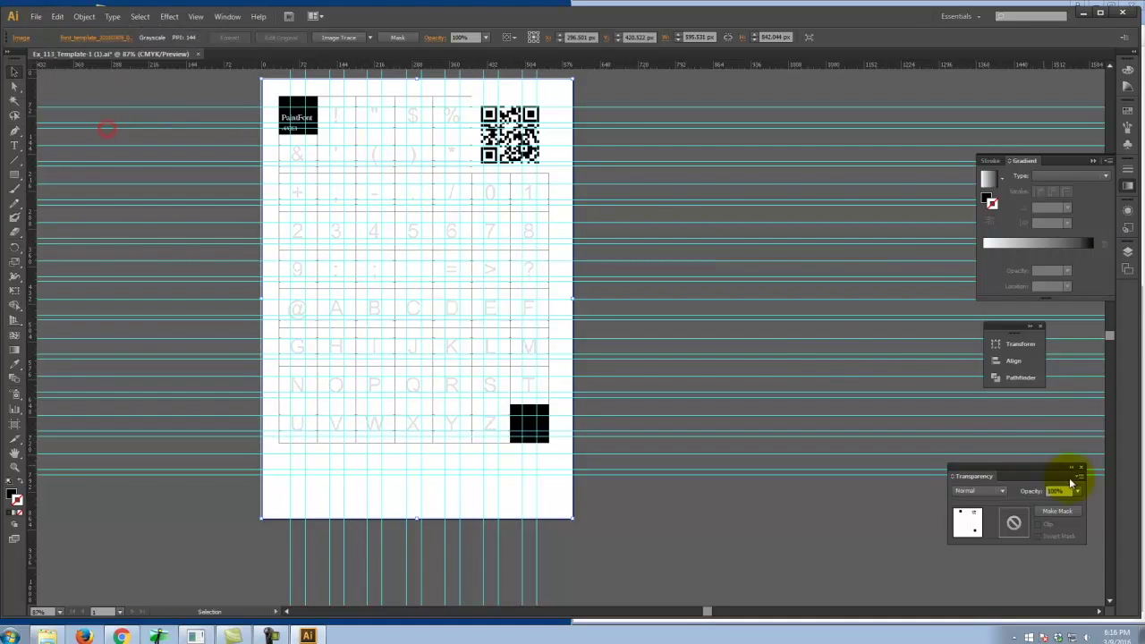
pyautogui.click(984, 490)
pyautogui.click(971, 295)
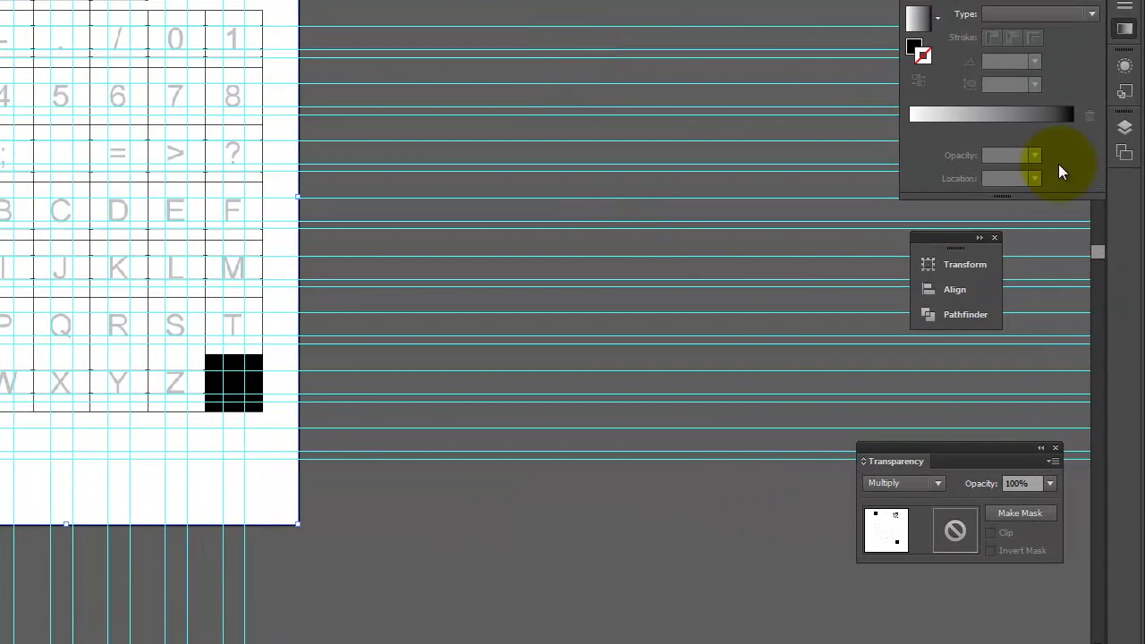
pyautogui.click(1124, 127)
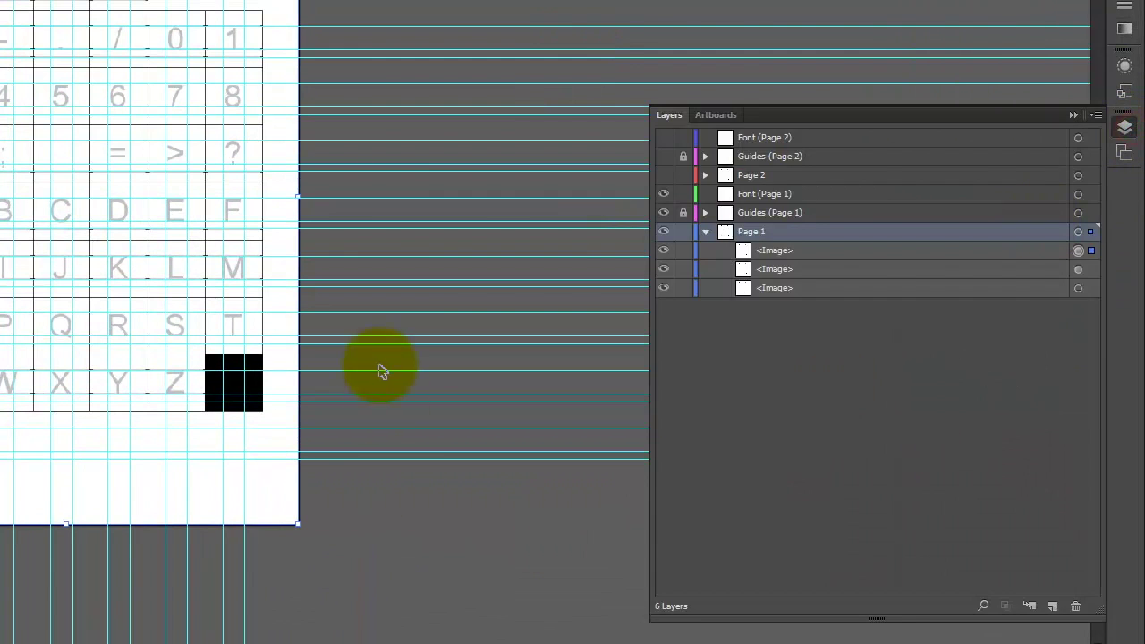
pyautogui.click(1073, 116)
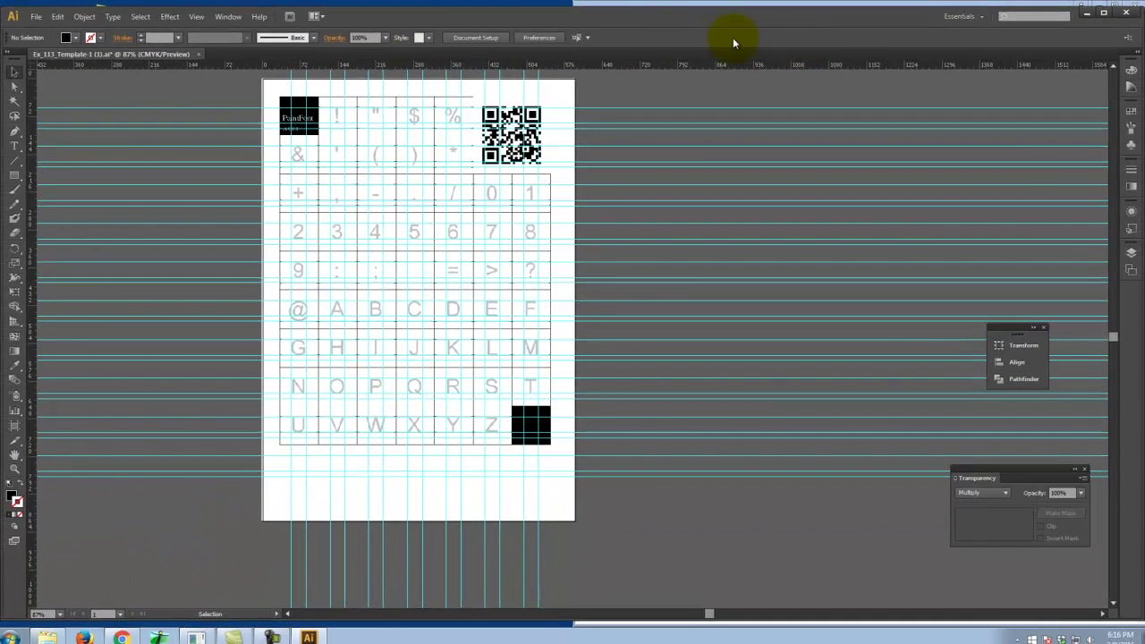
pyautogui.click(176, 18)
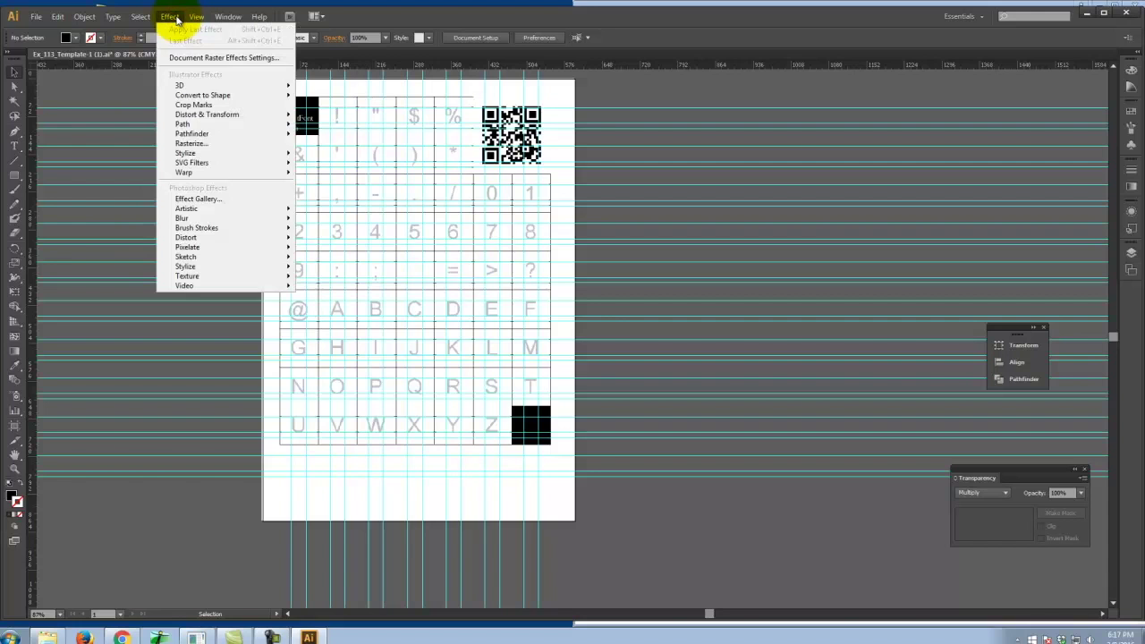
pyautogui.click(176, 18)
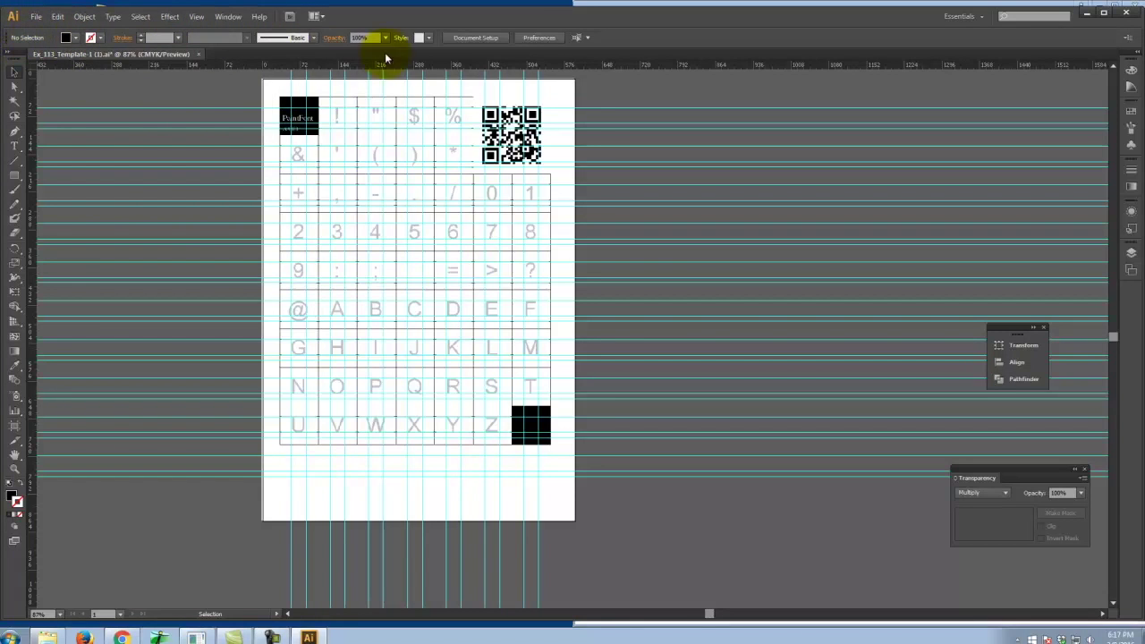
pyautogui.click(15, 132)
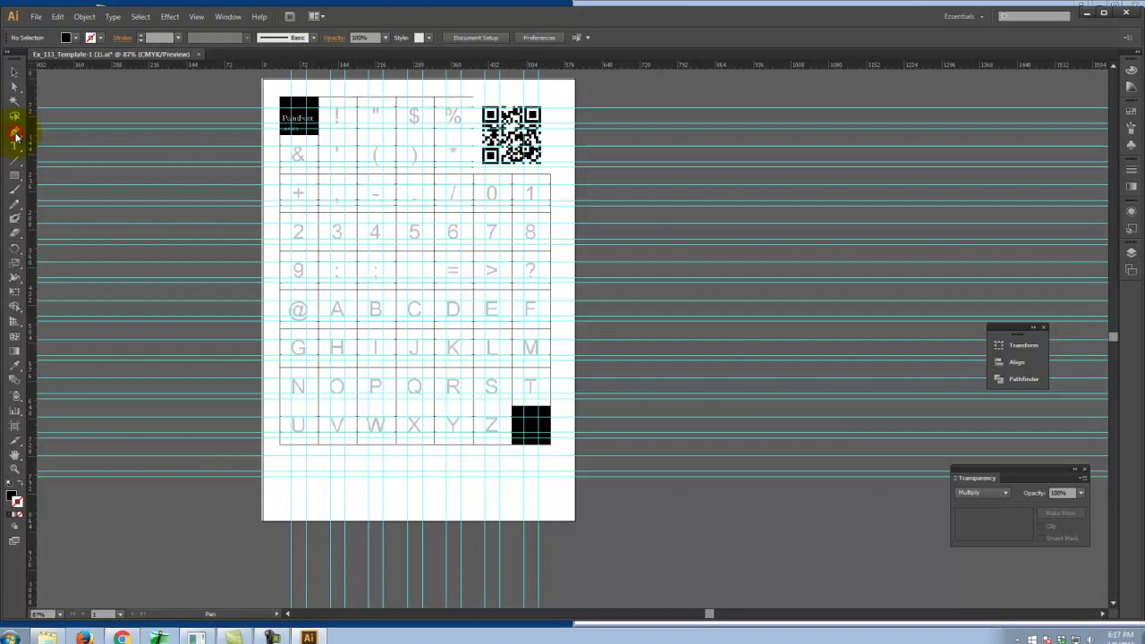
pyautogui.click(15, 145)
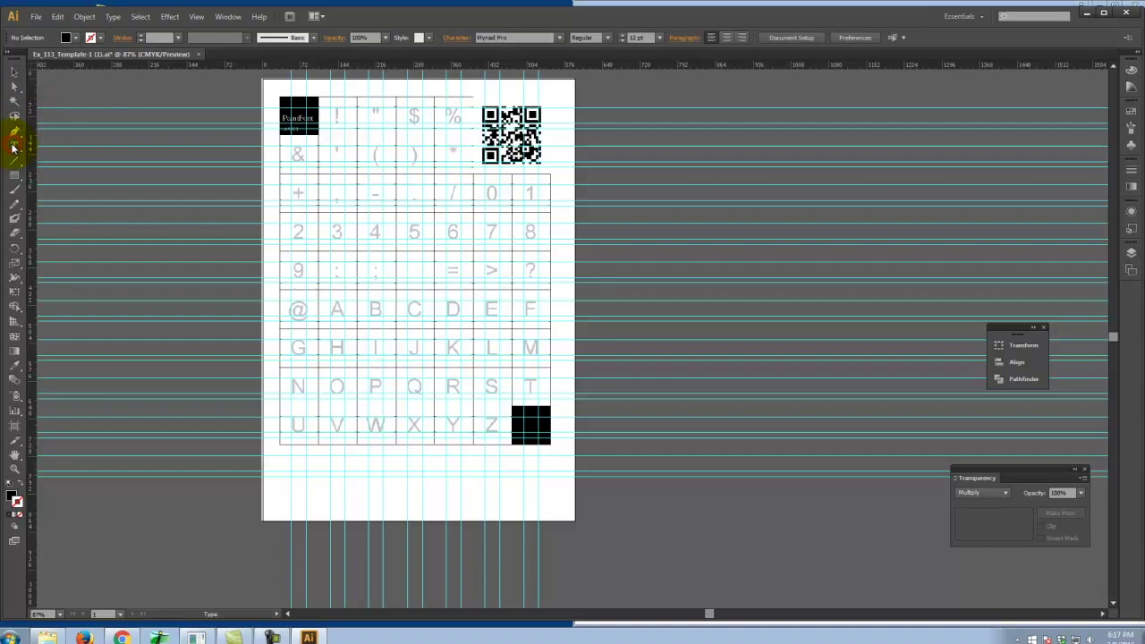
pyautogui.click(14, 279)
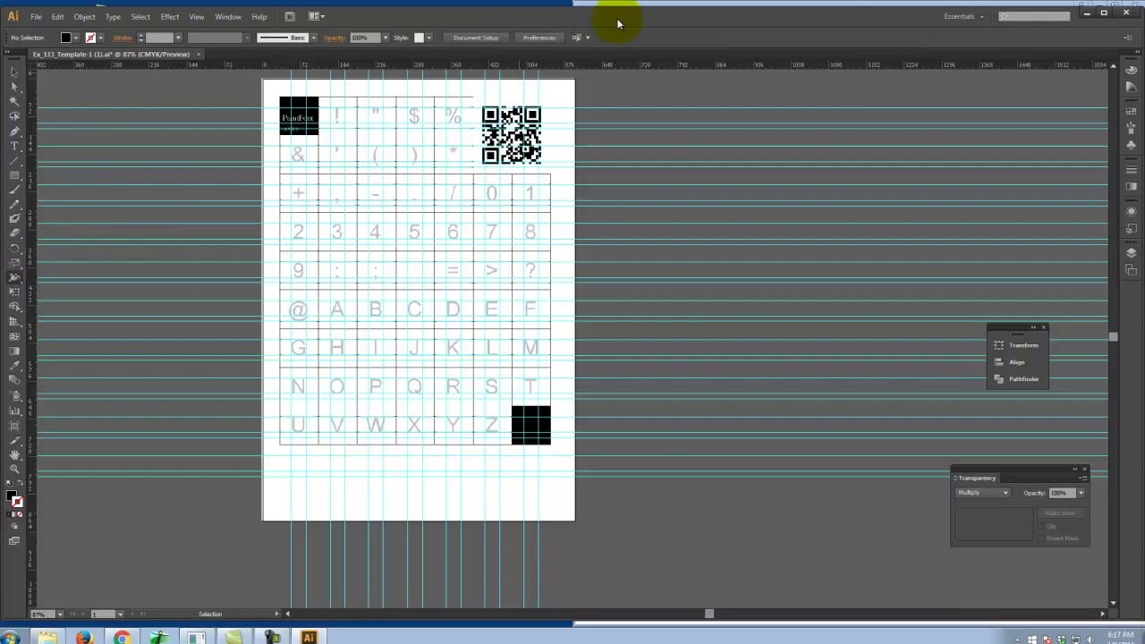
pyautogui.click(14, 71)
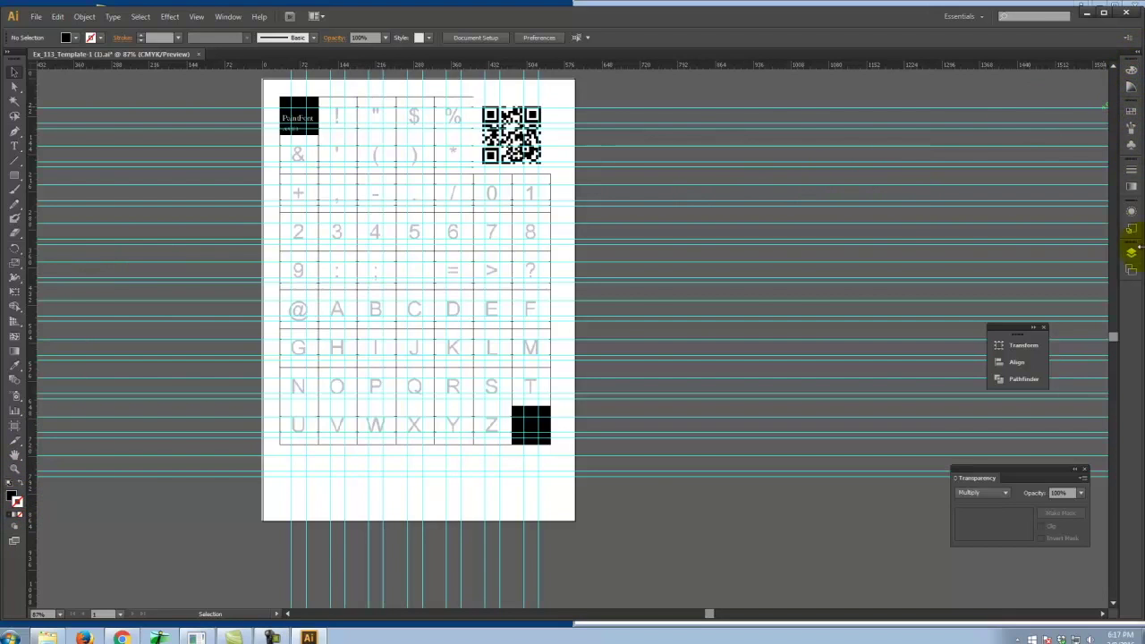
# - Display the stroke settings in reduced form with only the weight, hiding the extra options
pyautogui.click(1131, 170)
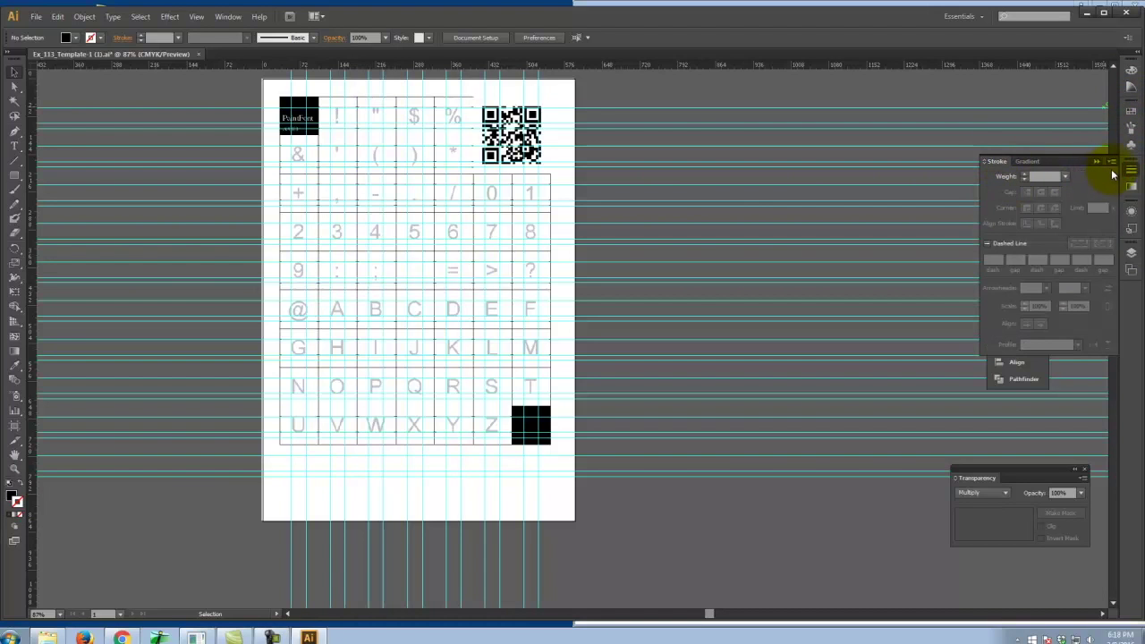
pyautogui.click(1111, 162)
pyautogui.click(1093, 167)
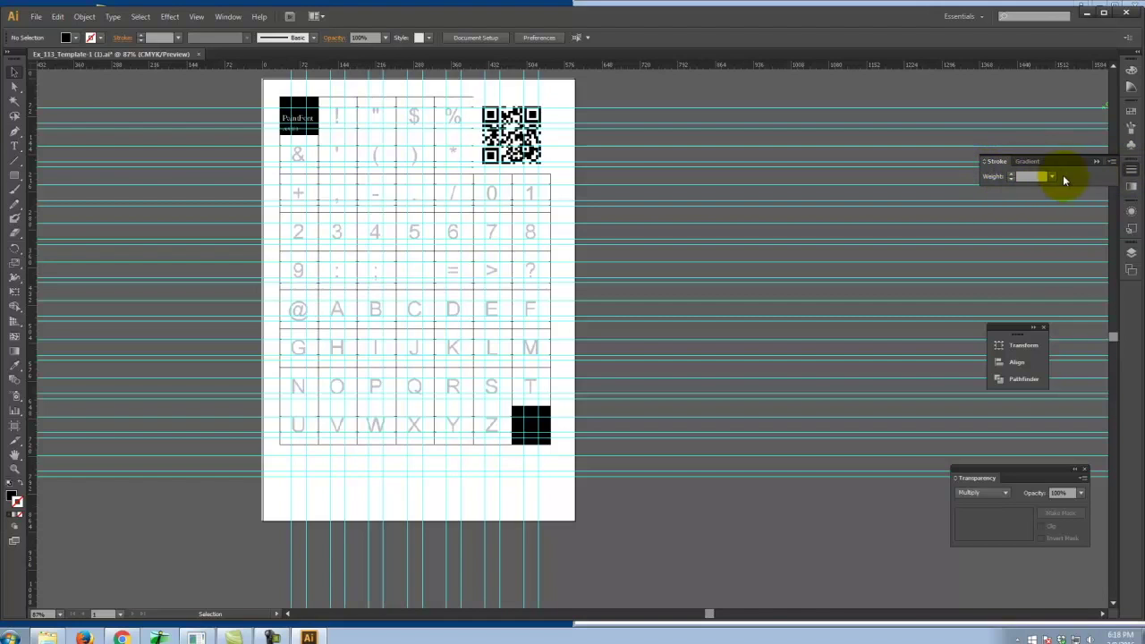
# - Show the full options of the stroke settings and the color settings
pyautogui.click(1111, 164)
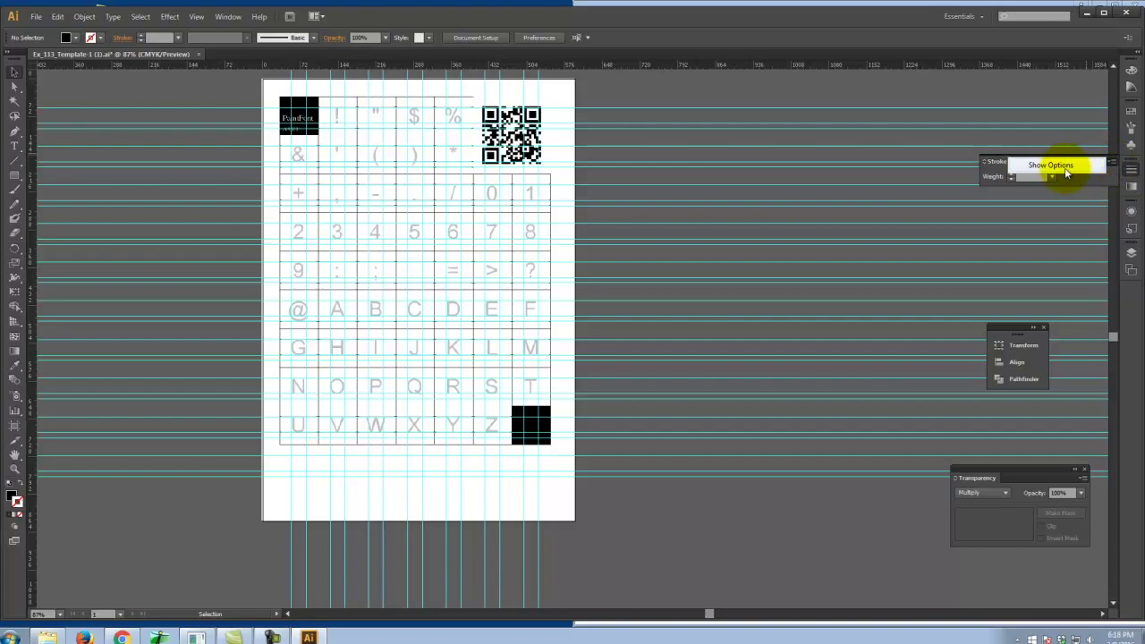
pyautogui.click(1065, 168)
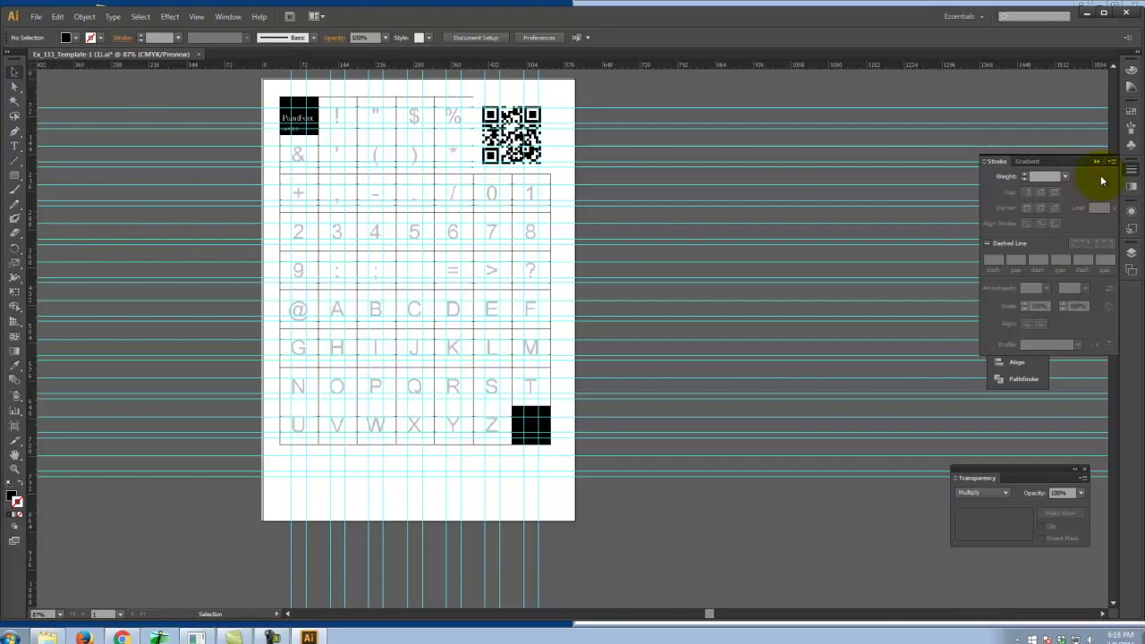
pyautogui.click(1136, 77)
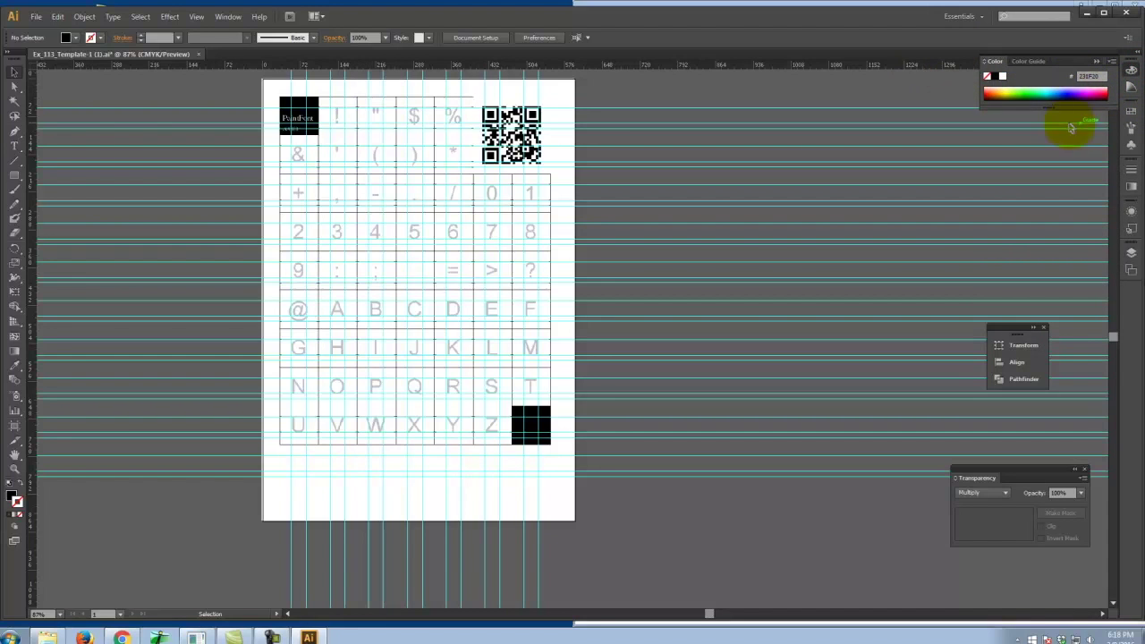
pyautogui.click(1112, 63)
pyautogui.click(1048, 66)
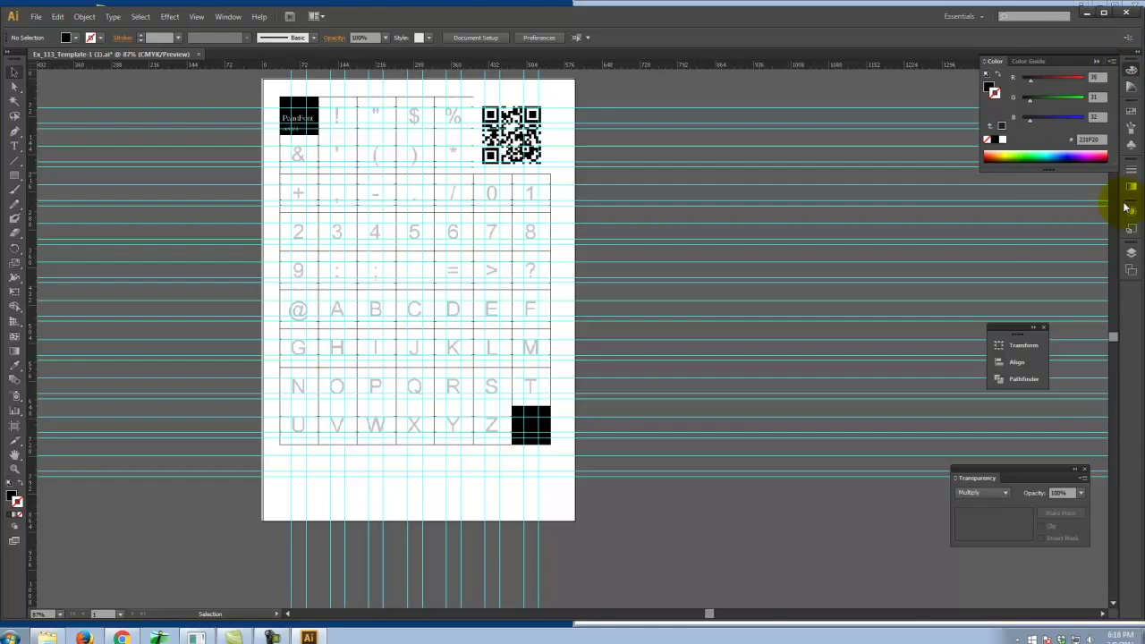
# - Check the list of available workspaces without switching from Essentials, and collapse the color settings
pyautogui.click(980, 19)
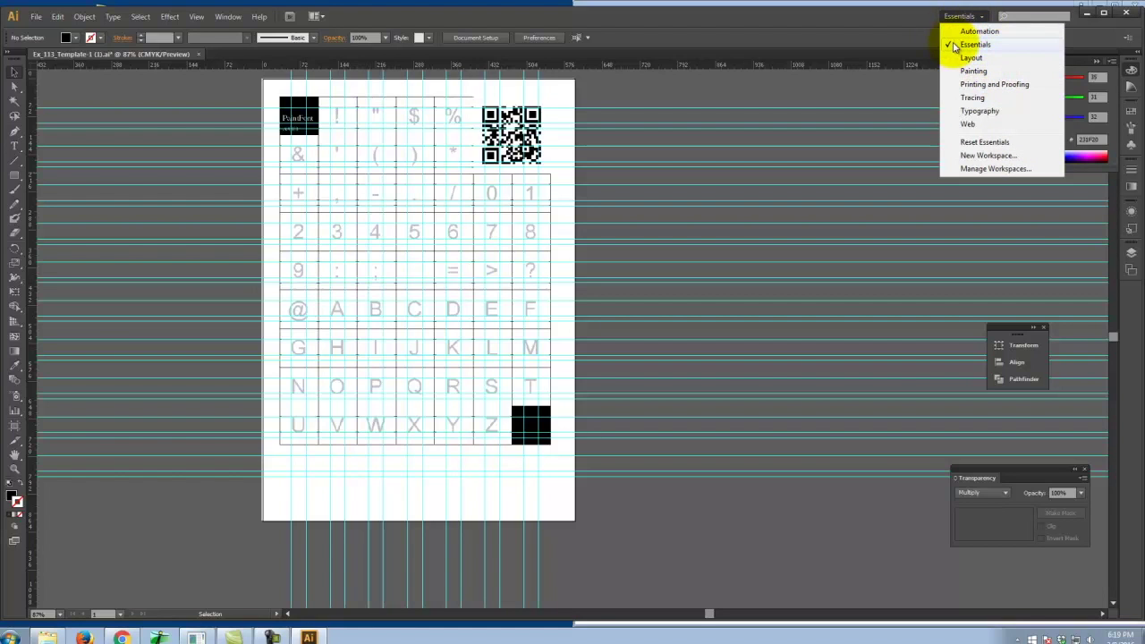
pyautogui.click(966, 16)
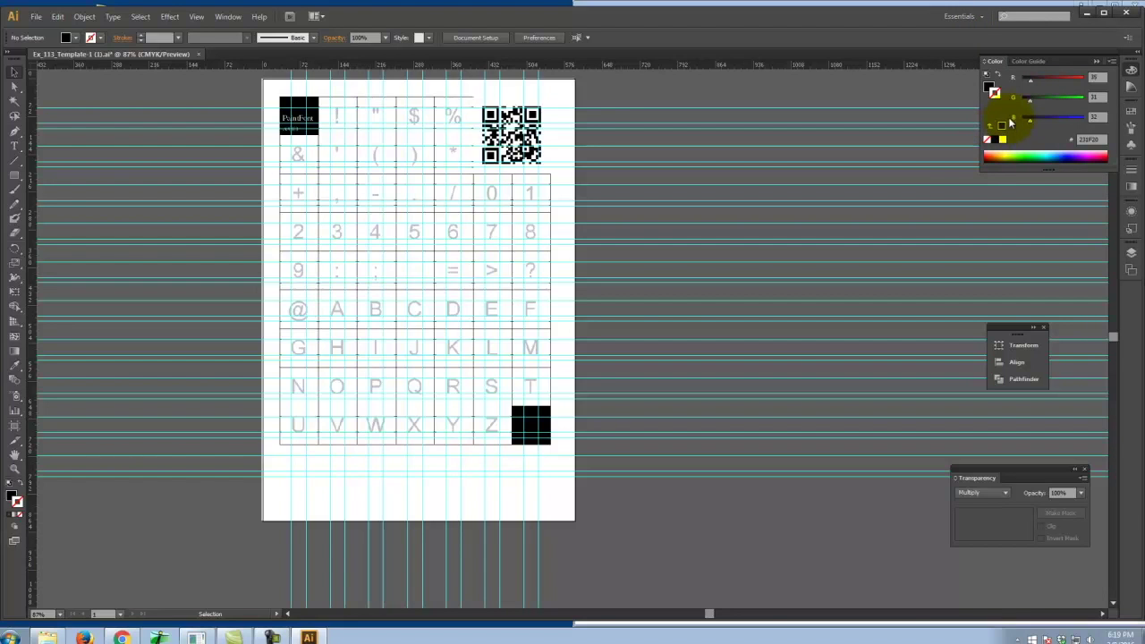
pyautogui.click(1096, 64)
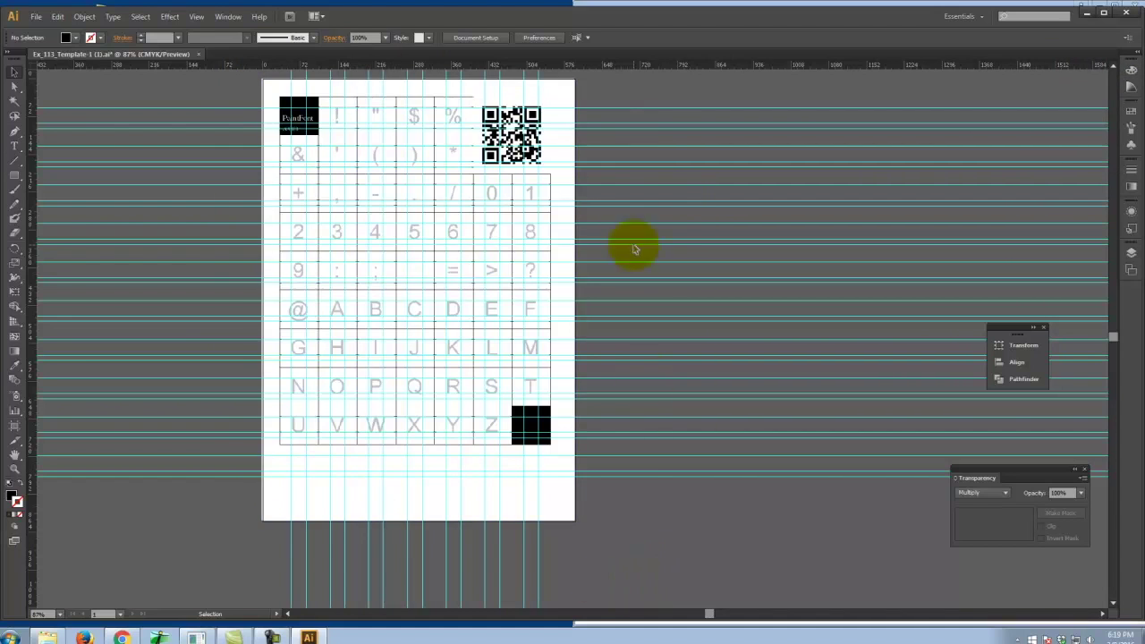
pyautogui.scroll(-1, 344, 321)
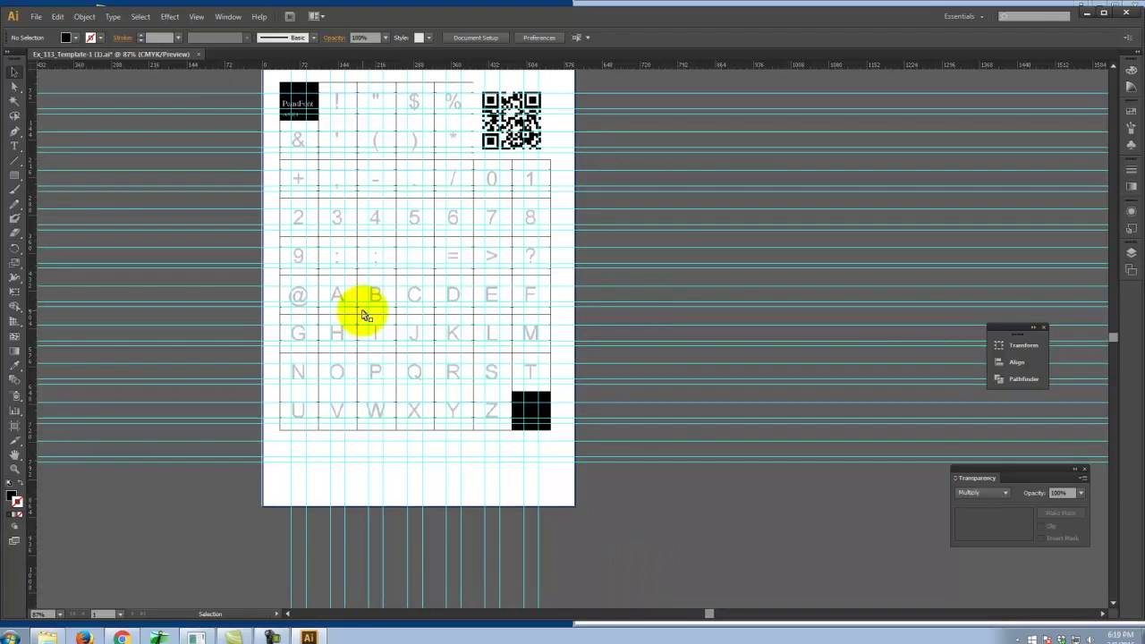
pyautogui.scroll(1, 345, 321)
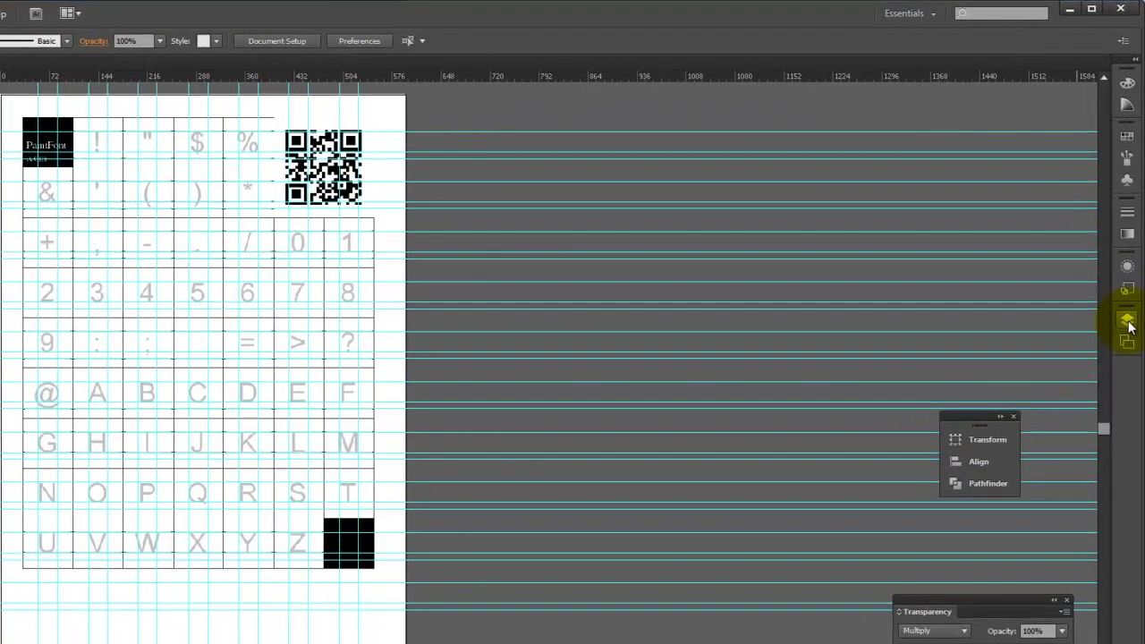
# - Display the layer list, collapse the Page 1 layer's contents and lock that layer
pyautogui.click(1130, 257)
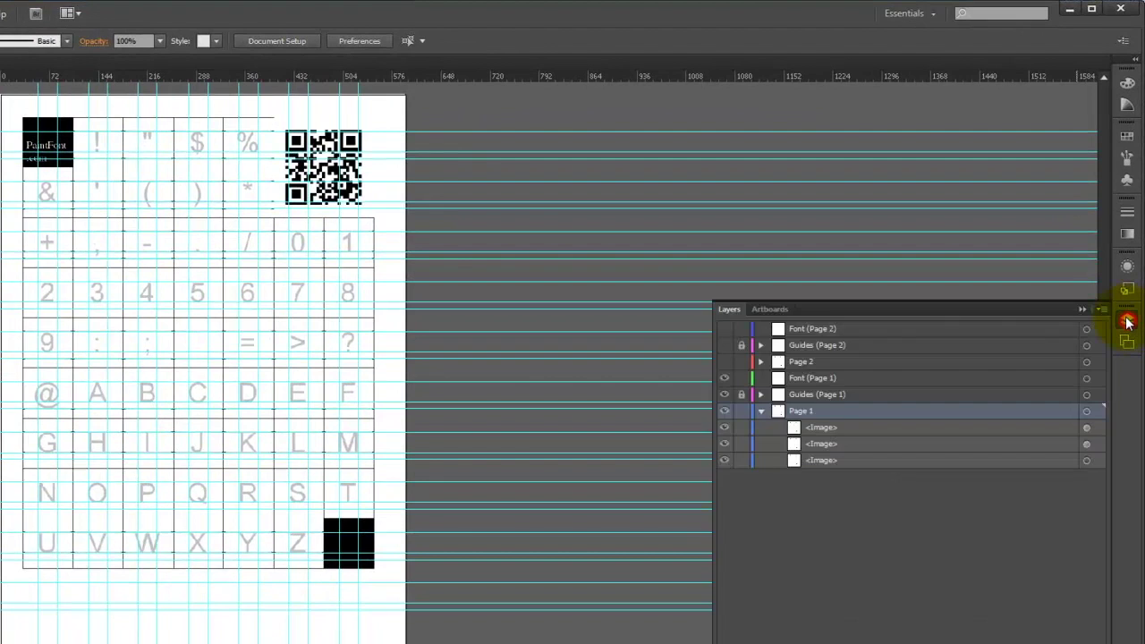
pyautogui.click(760, 411)
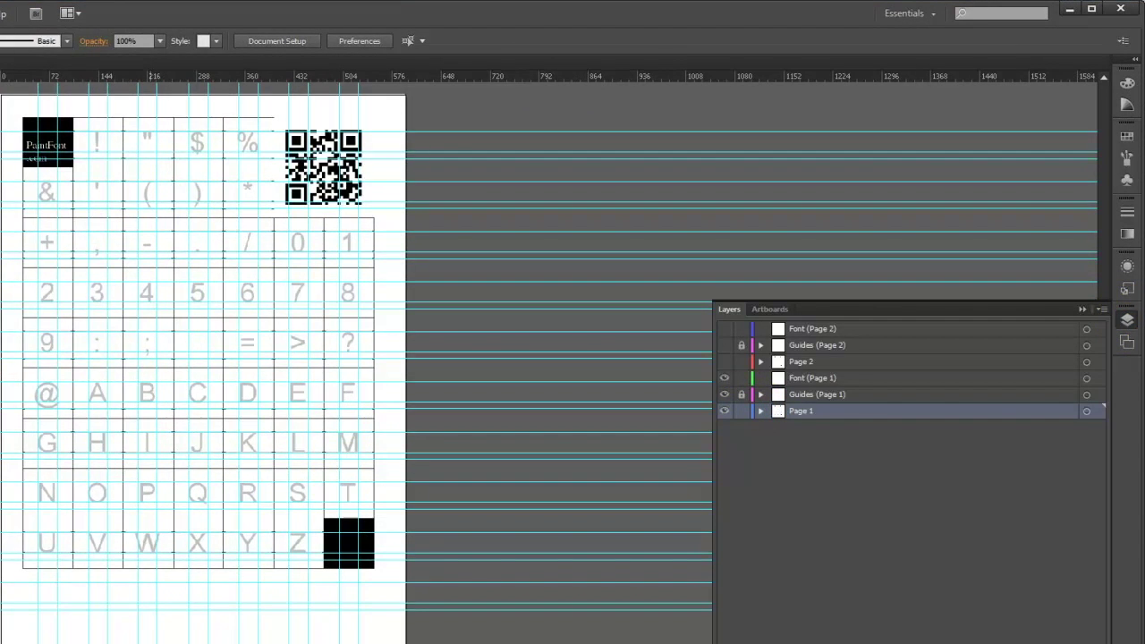
pyautogui.click(1, 13)
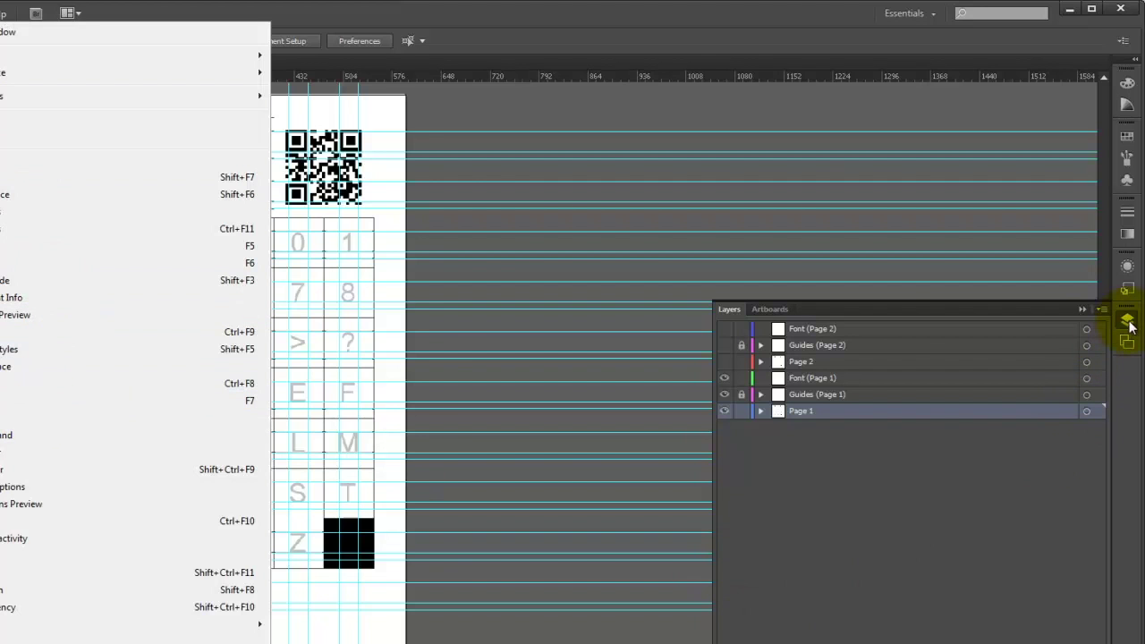
pyautogui.click(860, 486)
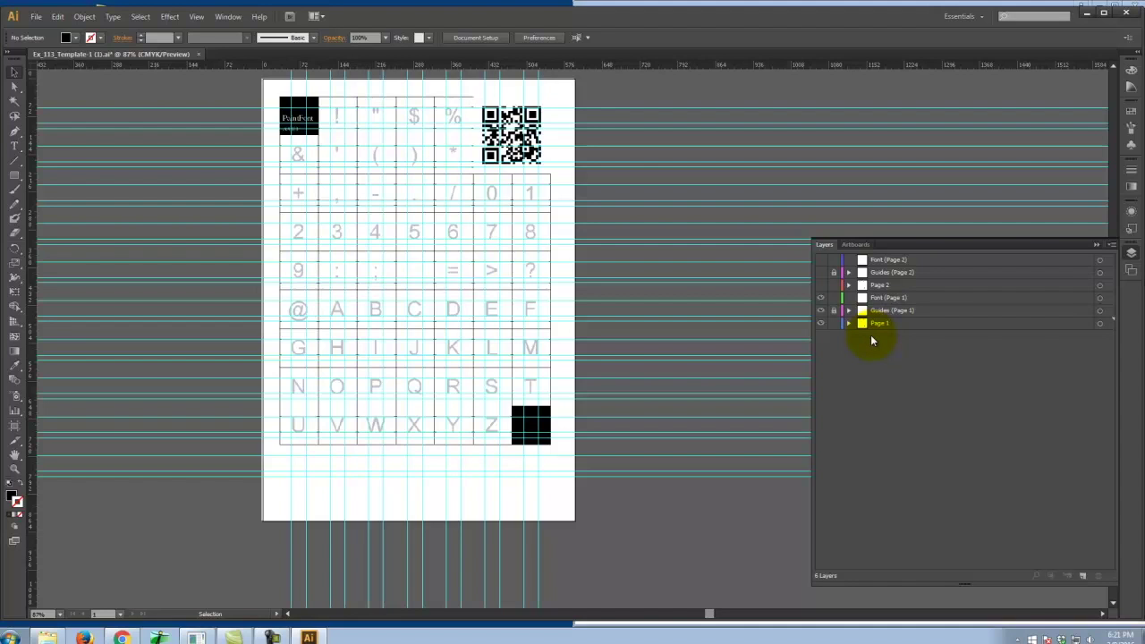
pyautogui.click(820, 297)
pyautogui.click(819, 322)
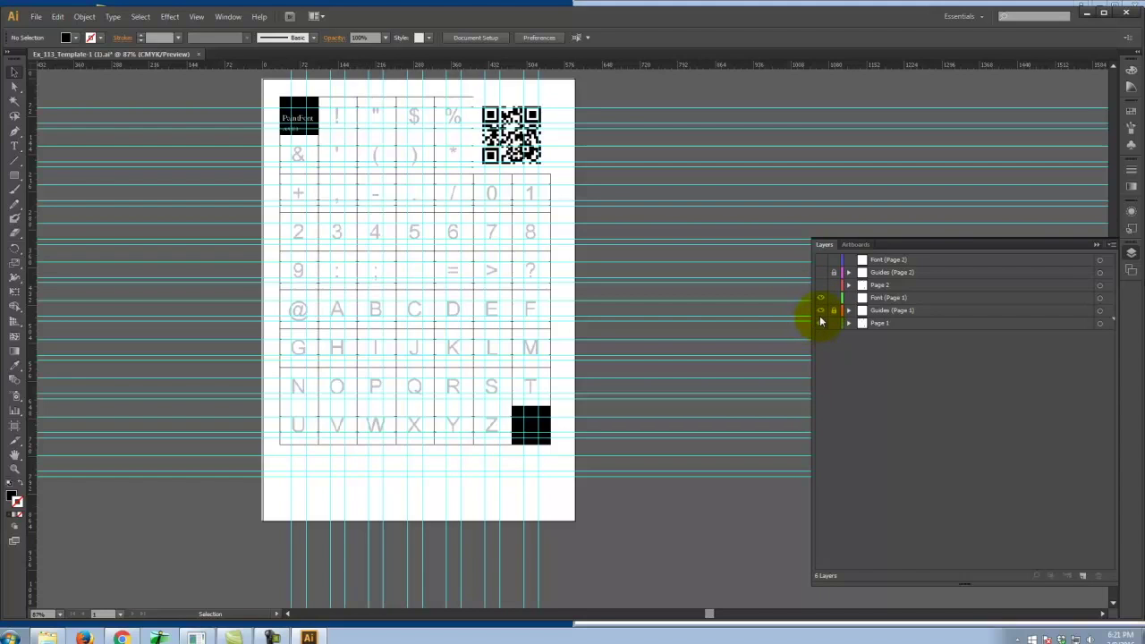
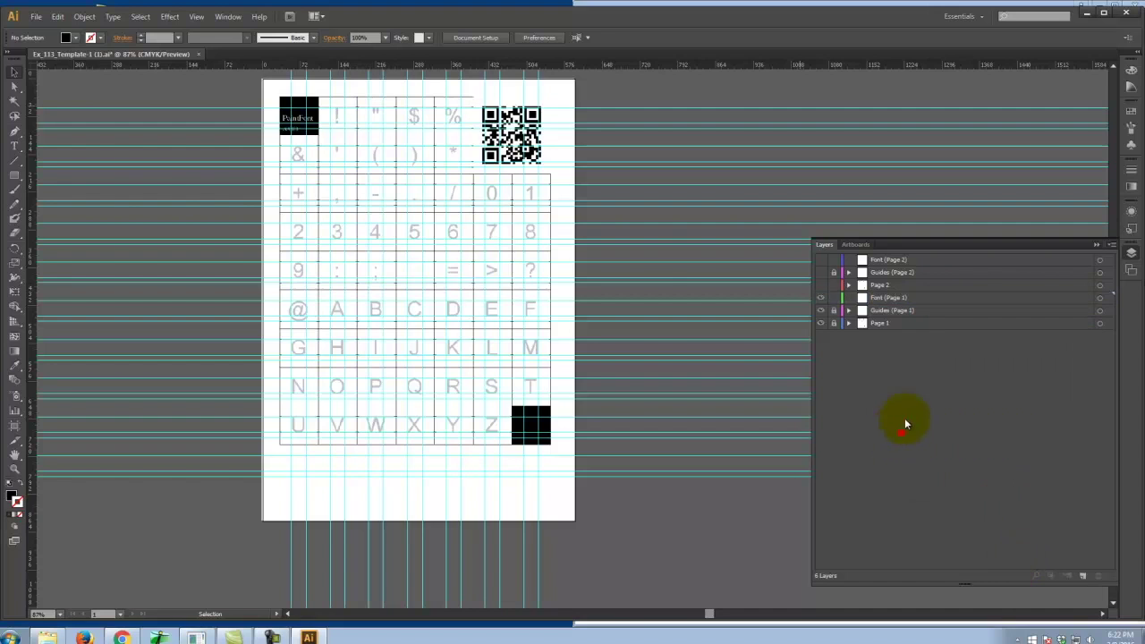
# - Change the layer color of Font (Page 1) to Brick Red
pyautogui.doubleClick(920, 300)
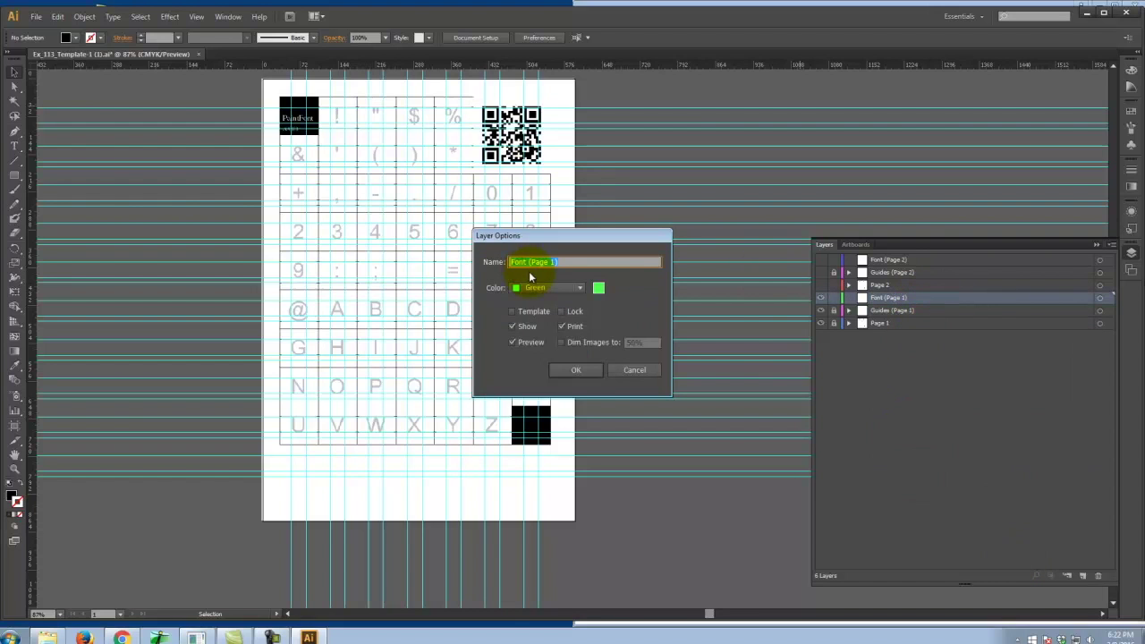
pyautogui.click(535, 292)
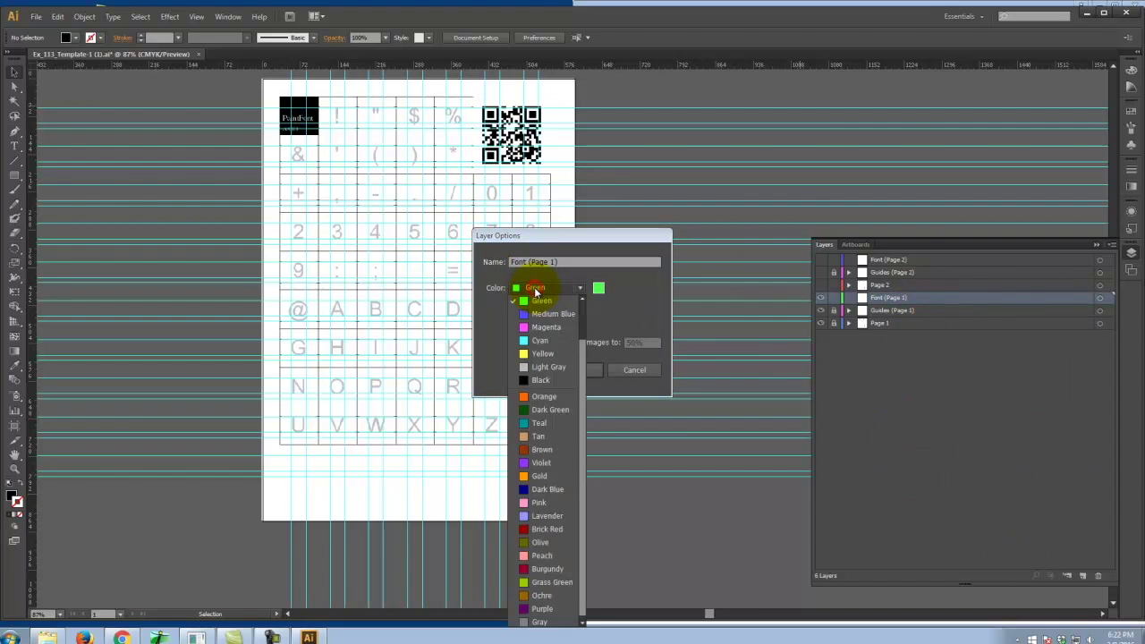
pyautogui.click(555, 528)
pyautogui.click(577, 368)
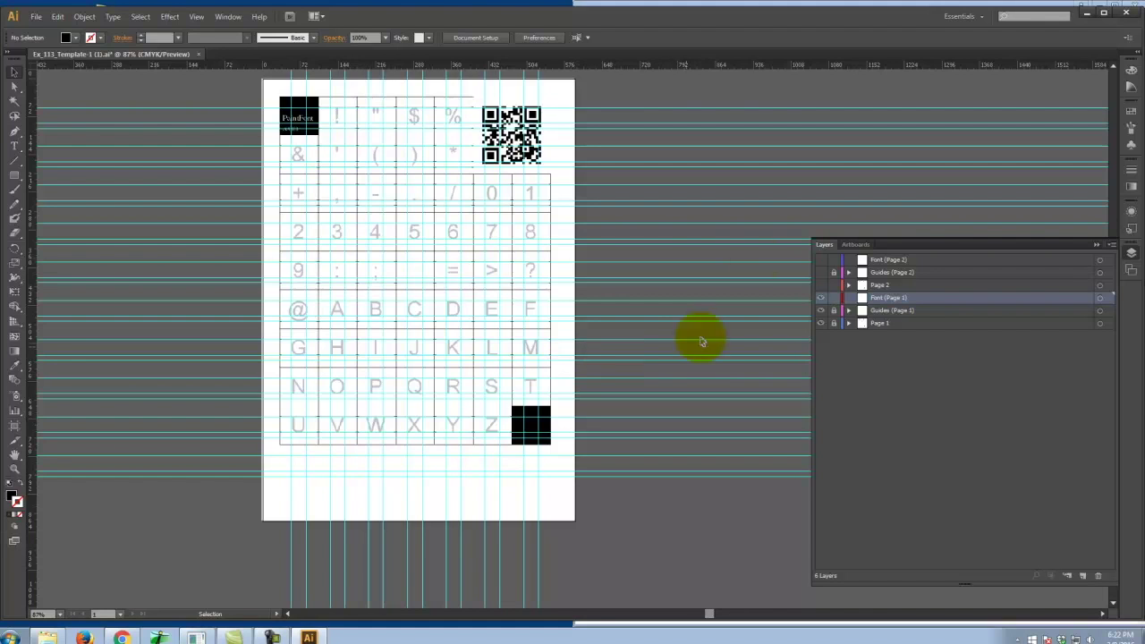
# - Preview the second template page by showing the three Page 2 layers with Font (Page 2) active, and hide them again
pyautogui.click(821, 286)
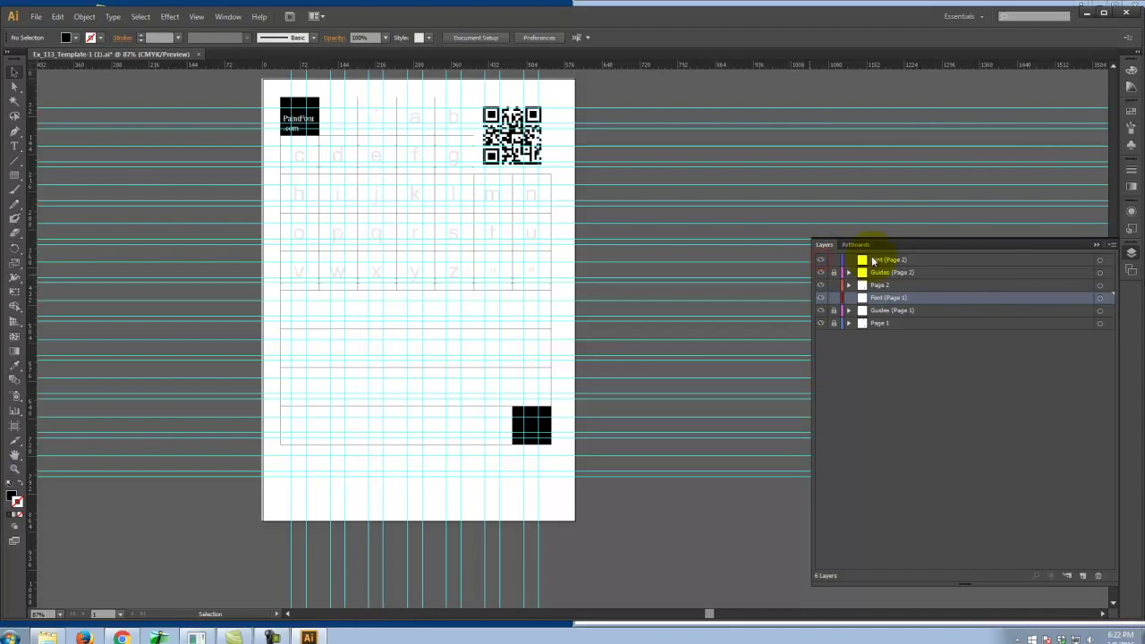
pyautogui.click(912, 259)
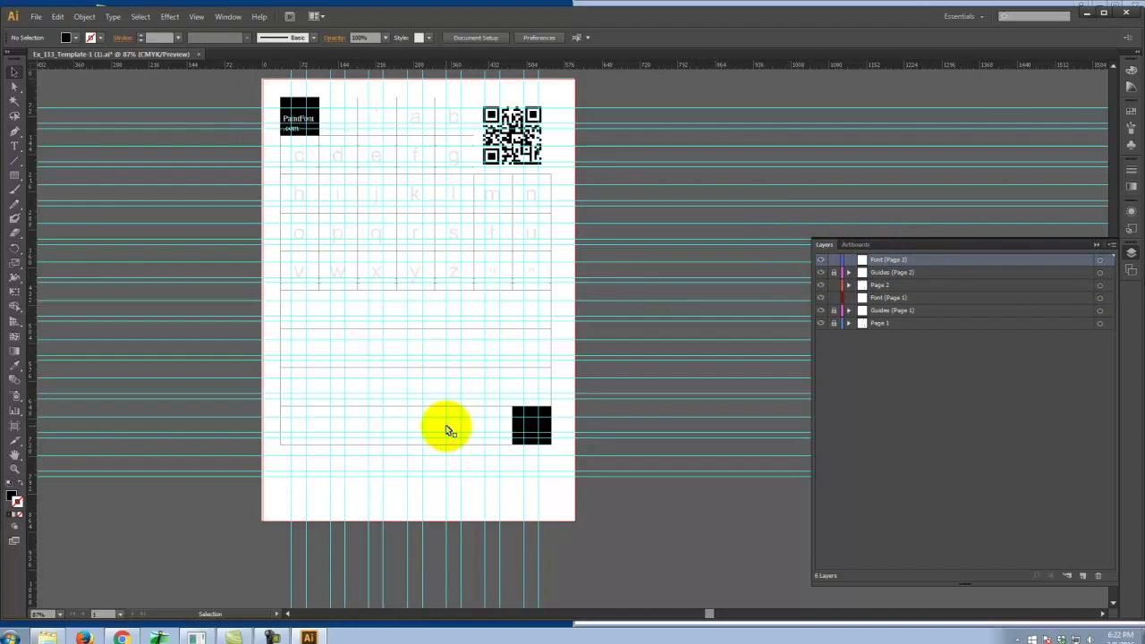
pyautogui.moveTo(818, 266); pyautogui.dragTo(821, 286)
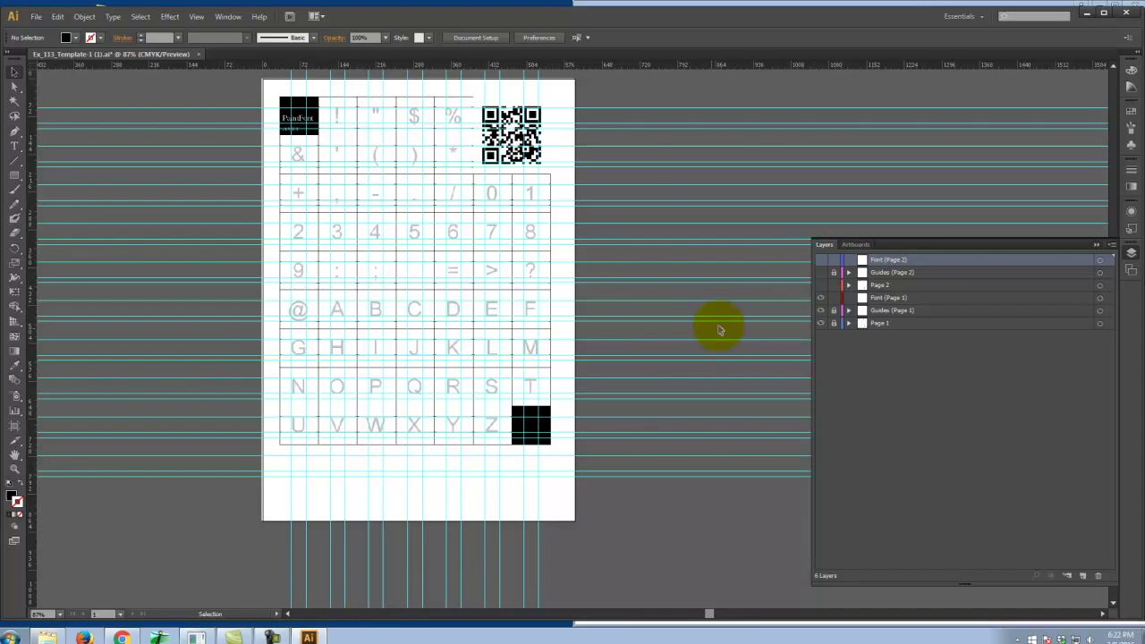
# - Make Font (Page 1) the active layer and collapse the layer list
pyautogui.click(894, 302)
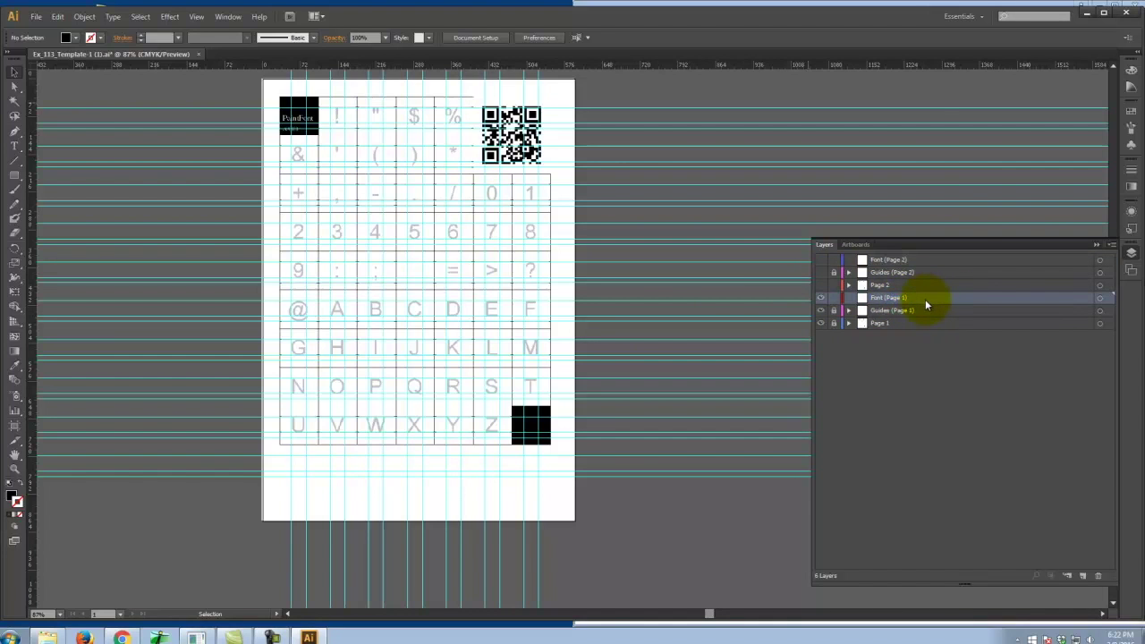
pyautogui.click(1096, 245)
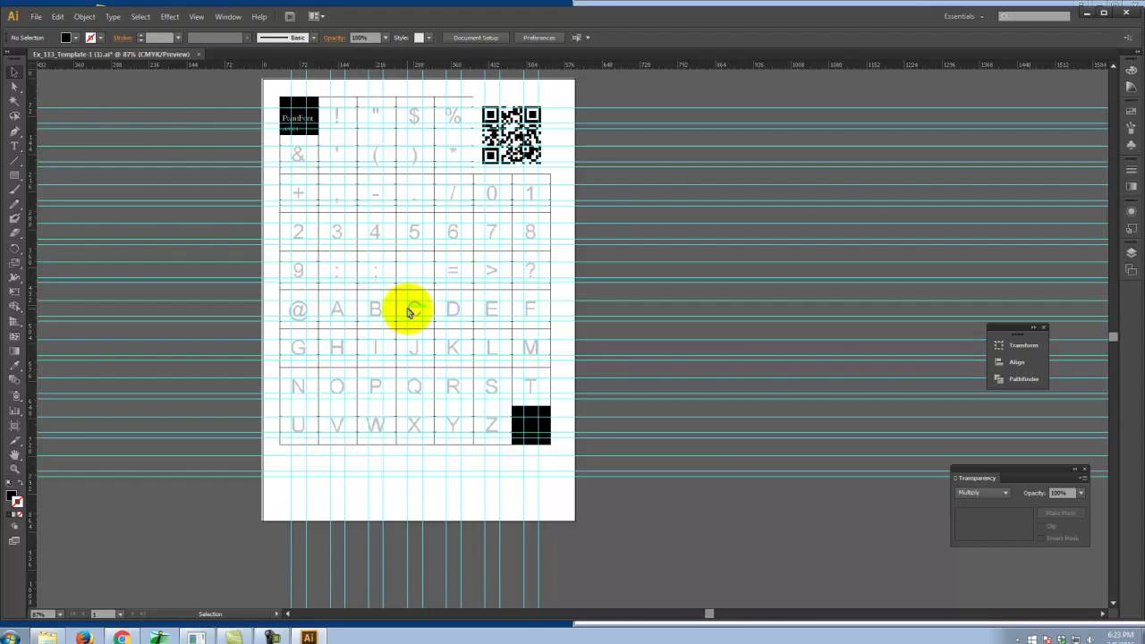
# - Try the Pen tool with black fill and no stroke, placing three points over the guide letter A
pyautogui.hotkey('ctrl', '=')
pyautogui.hotkey('ctrl', '=')
pyautogui.hotkey('ctrl', '=')
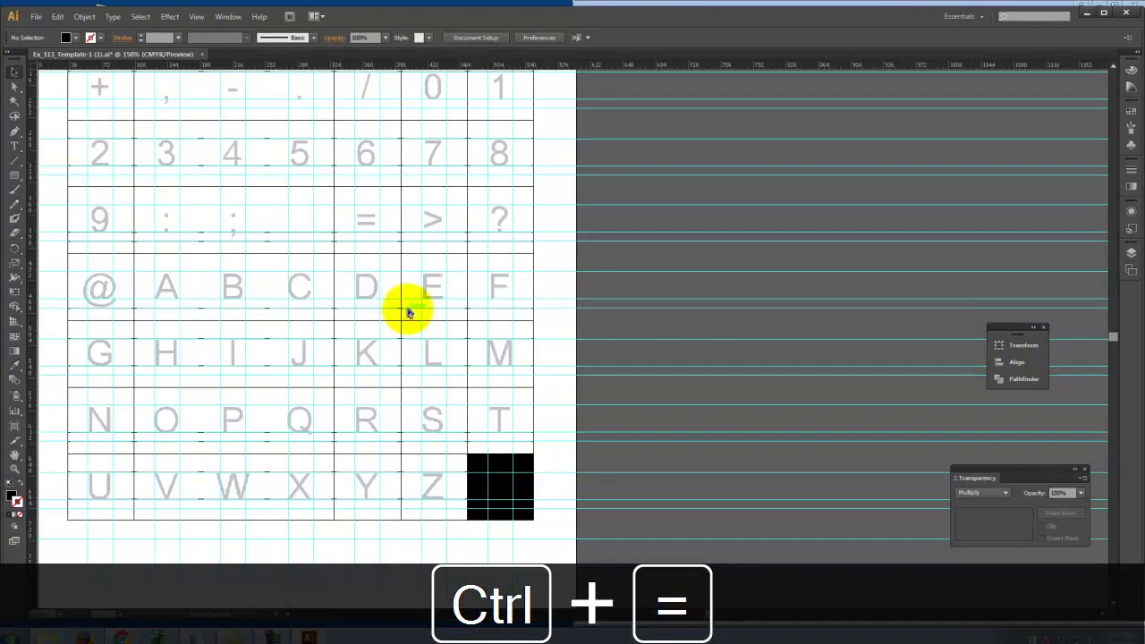
pyautogui.moveTo(378, 312); pyautogui.dragTo(674, 244)
pyautogui.hotkey('ctrl', '=')
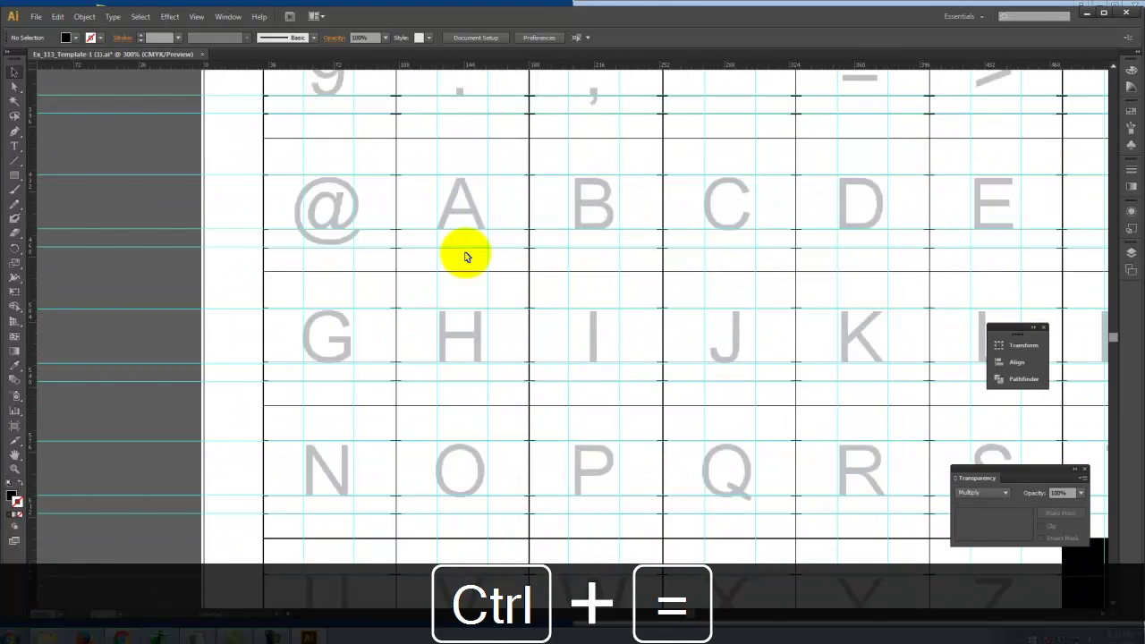
pyautogui.moveTo(426, 231); pyautogui.dragTo(391, 345)
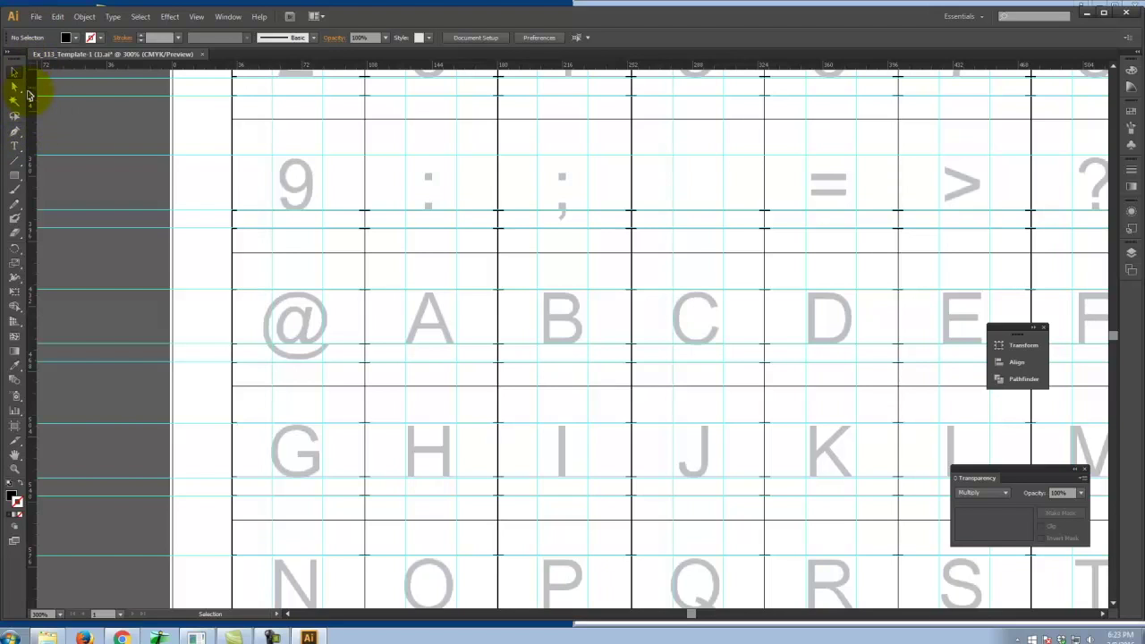
pyautogui.click(15, 134)
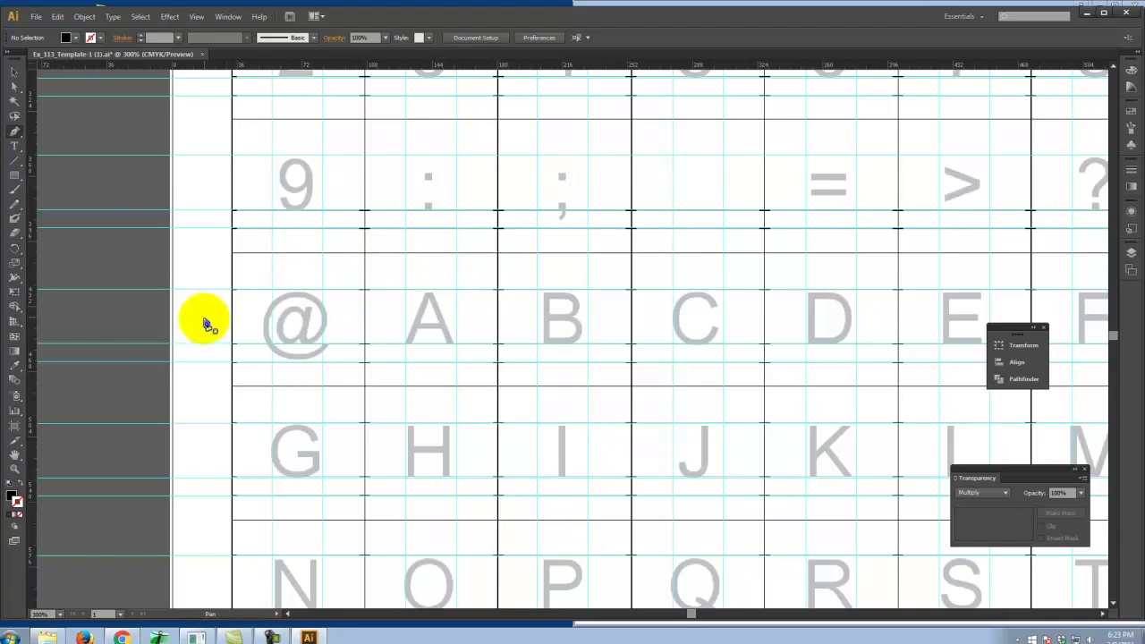
pyautogui.click(18, 503)
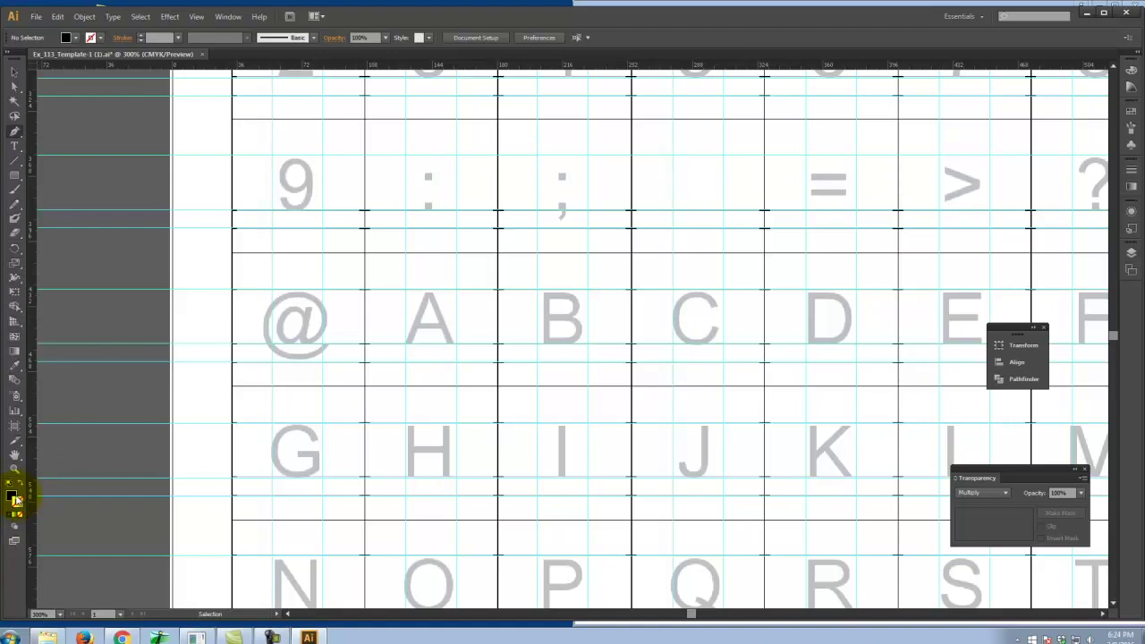
pyautogui.click(13, 498)
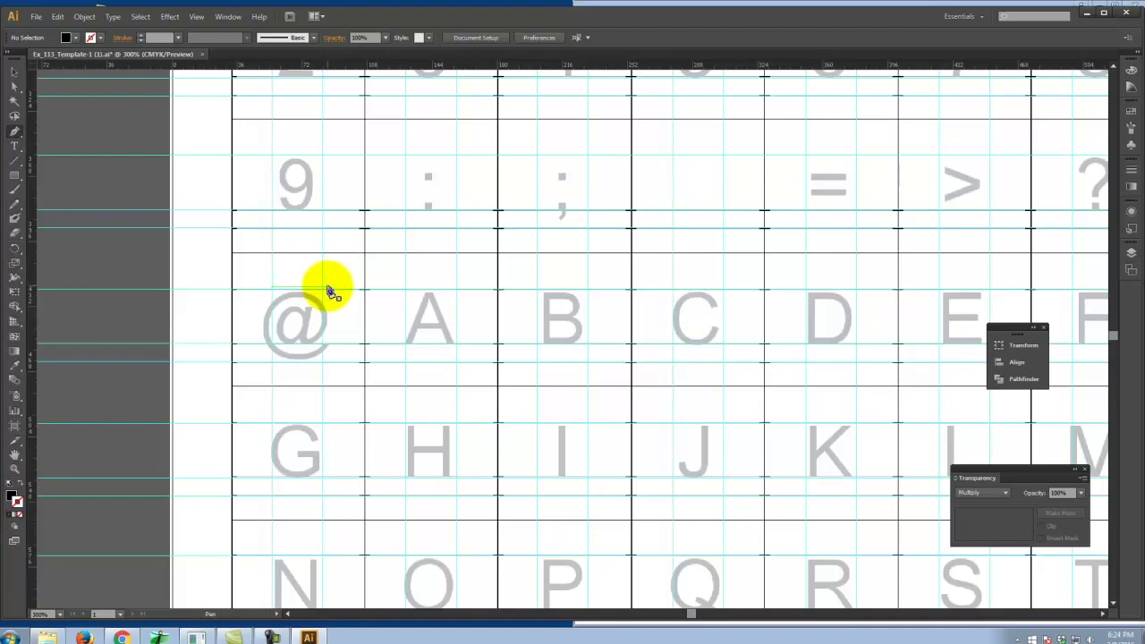
pyautogui.click(409, 342)
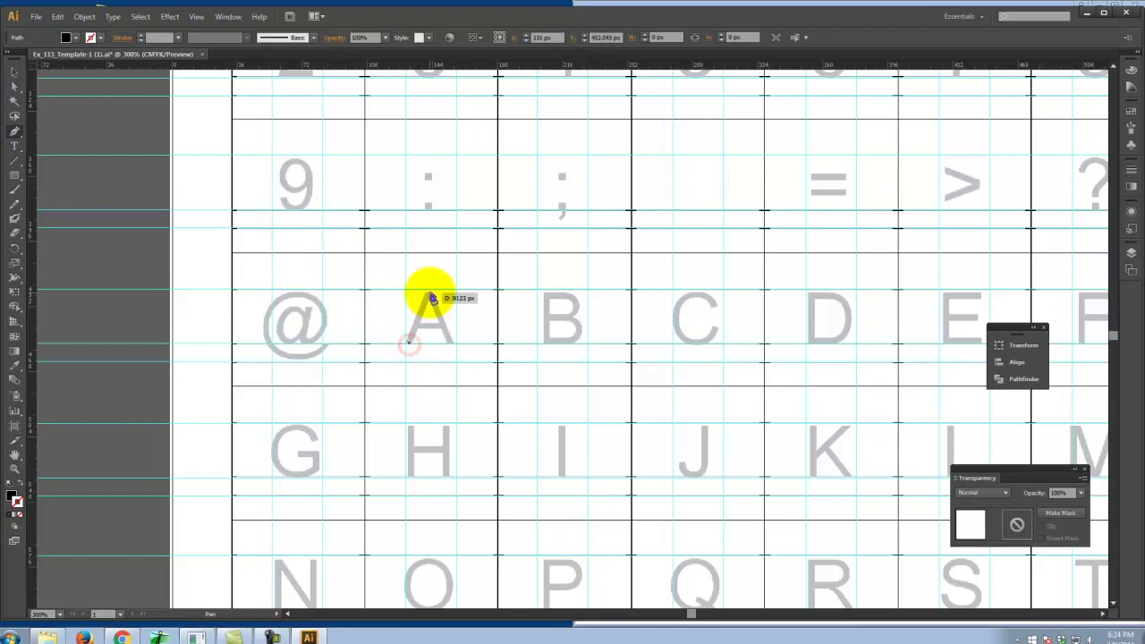
pyautogui.click(426, 291)
pyautogui.click(450, 343)
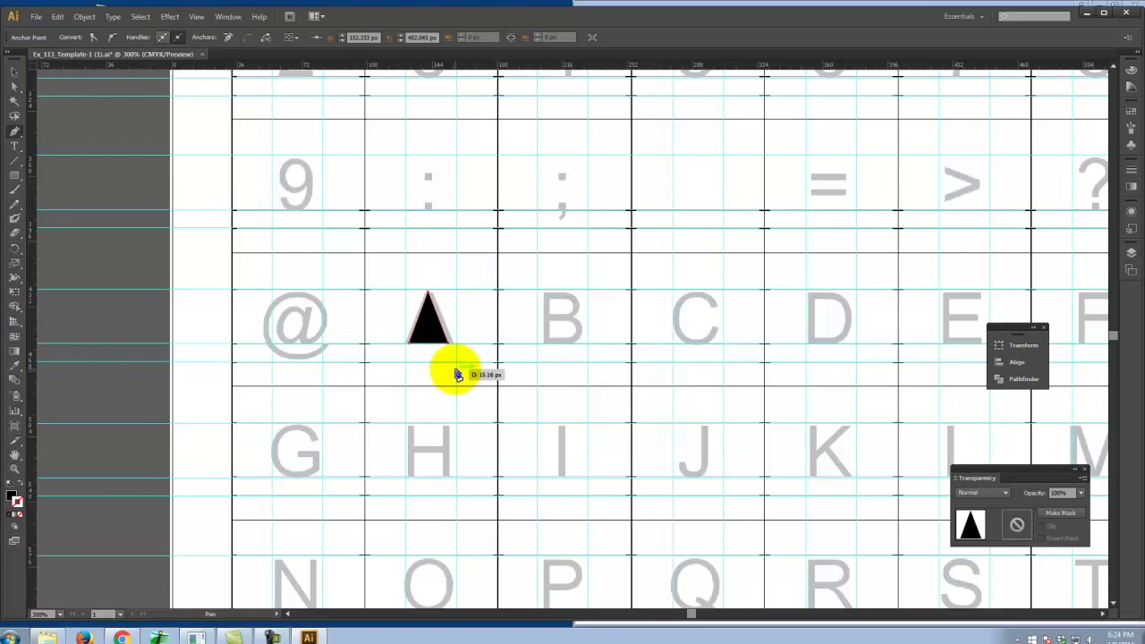
# - Delete the filled trial path drawn over the letter A
pyautogui.click(13, 71)
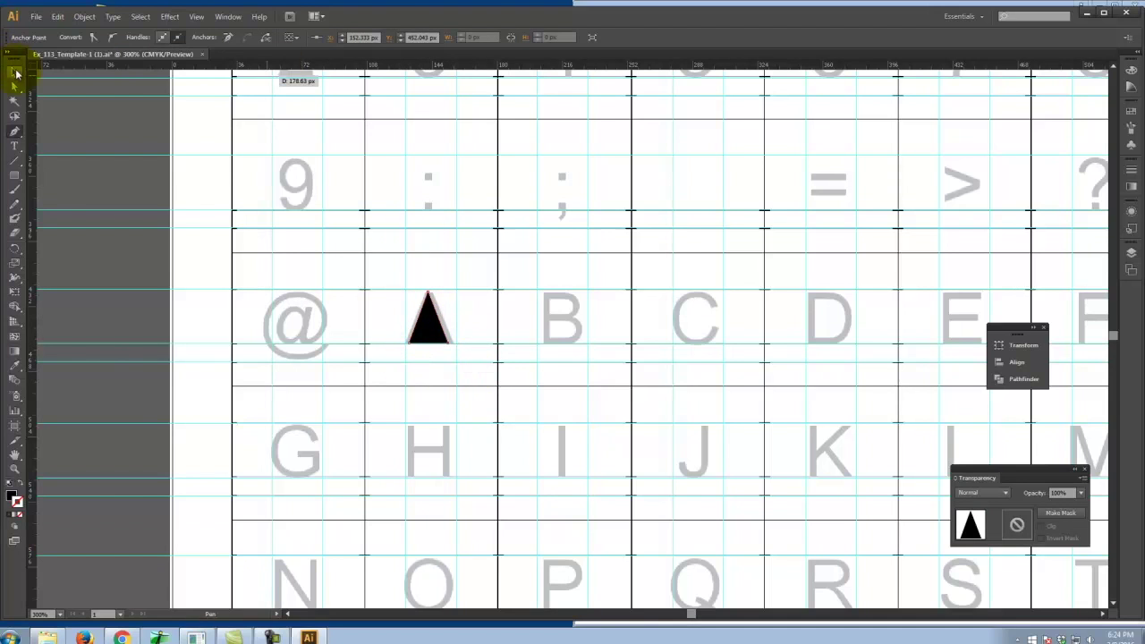
pyautogui.press('Delete')
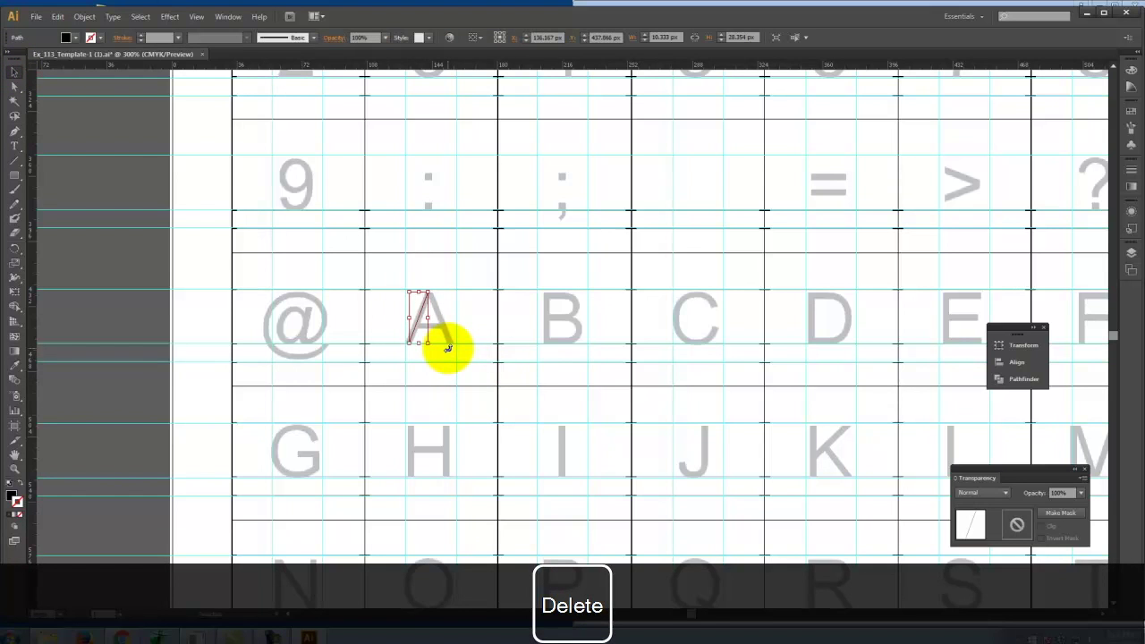
pyautogui.press('Delete')
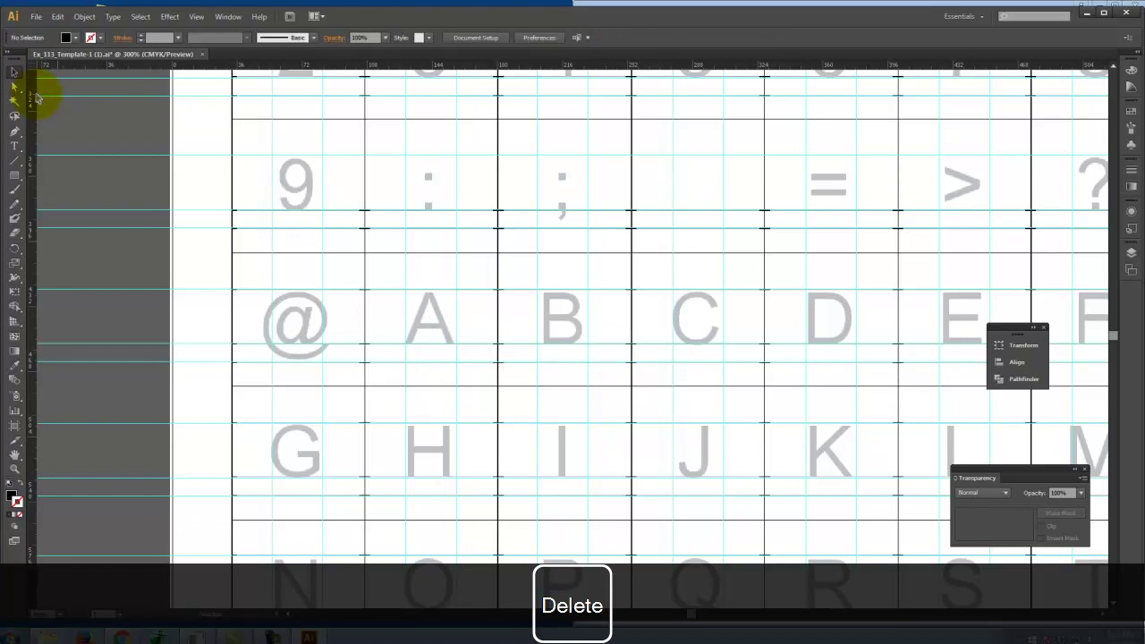
# - Swap the drawing colours so that paths get a black stroke and no fill
pyautogui.click(15, 131)
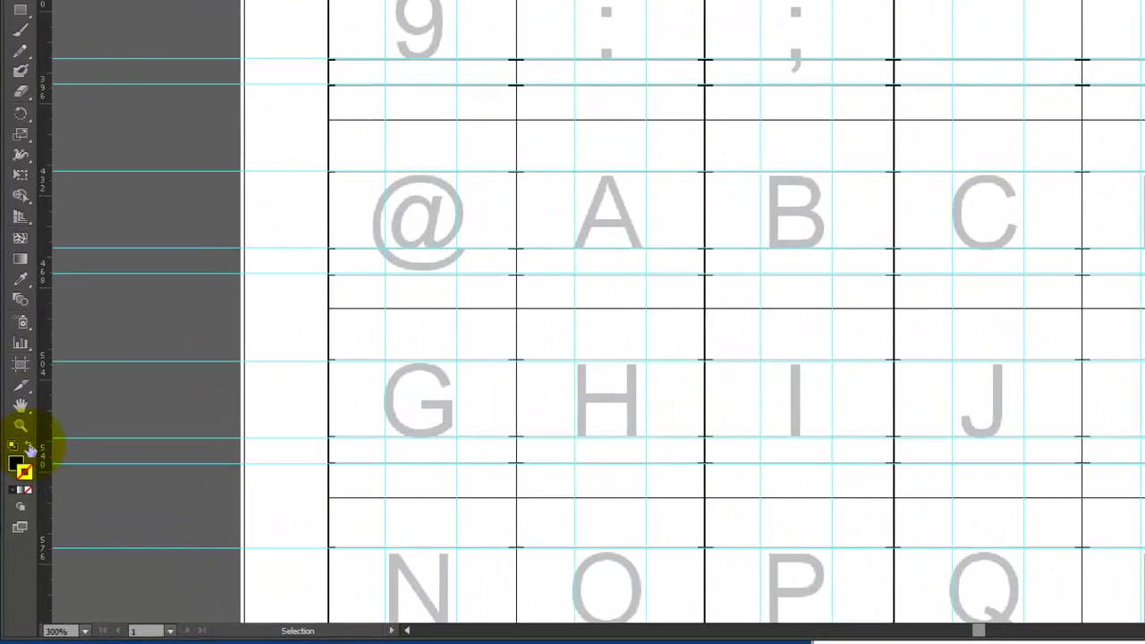
pyautogui.click(21, 483)
pyautogui.press('v')
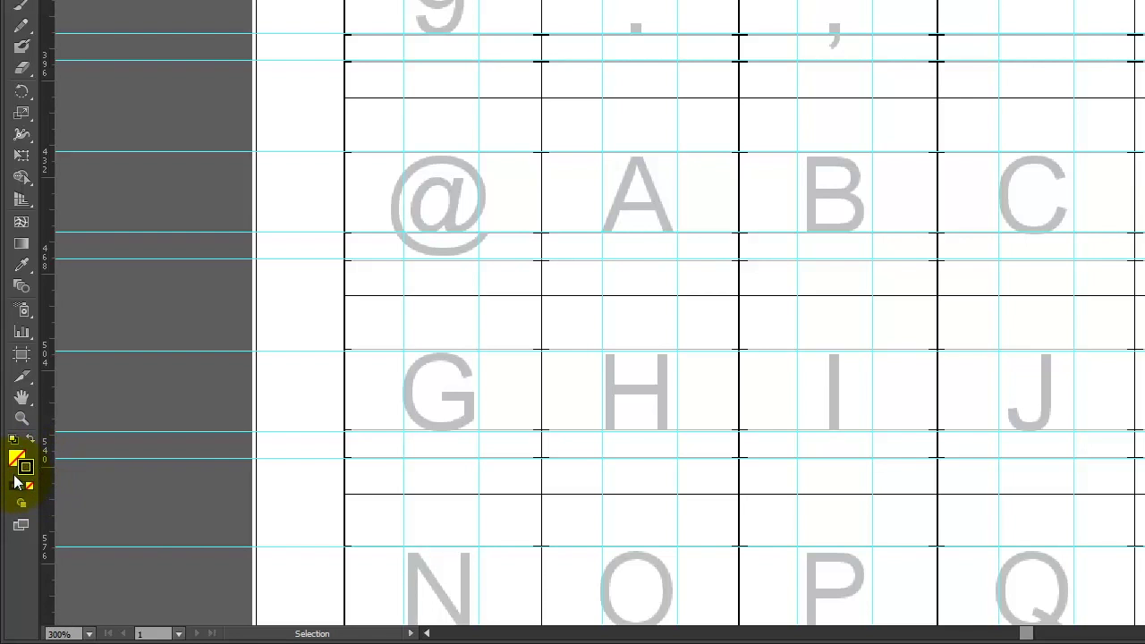
# - Draw the two legs of the letter A with the Pen tool as one open peaked path, about 20 px wide and 30 px tall
pyautogui.press('p')
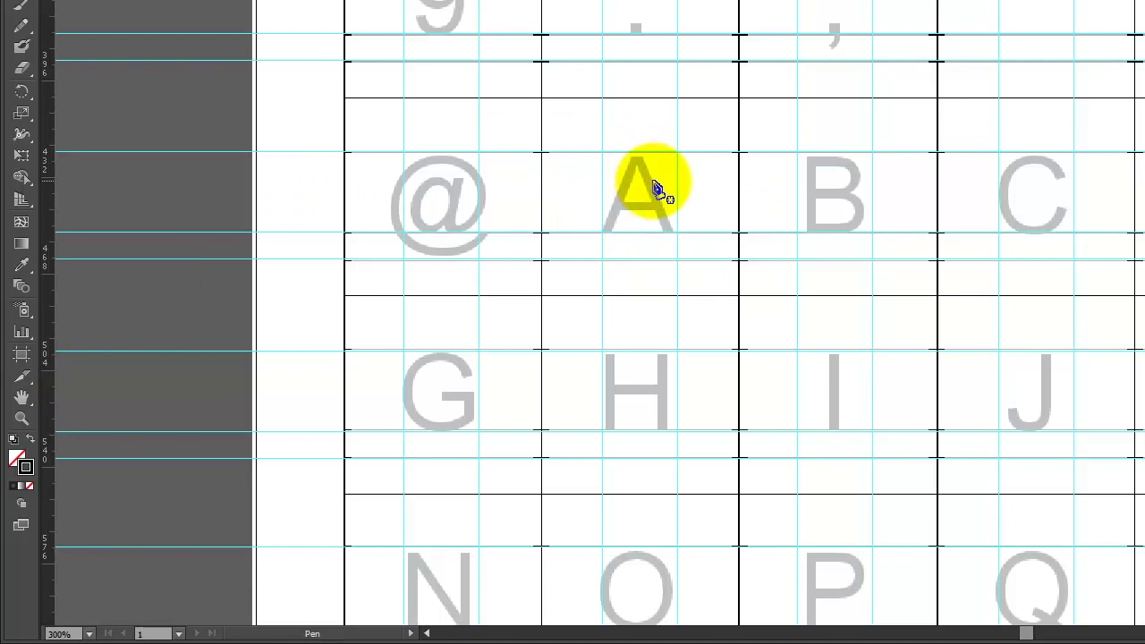
pyautogui.hotkey('ctrl', '=')
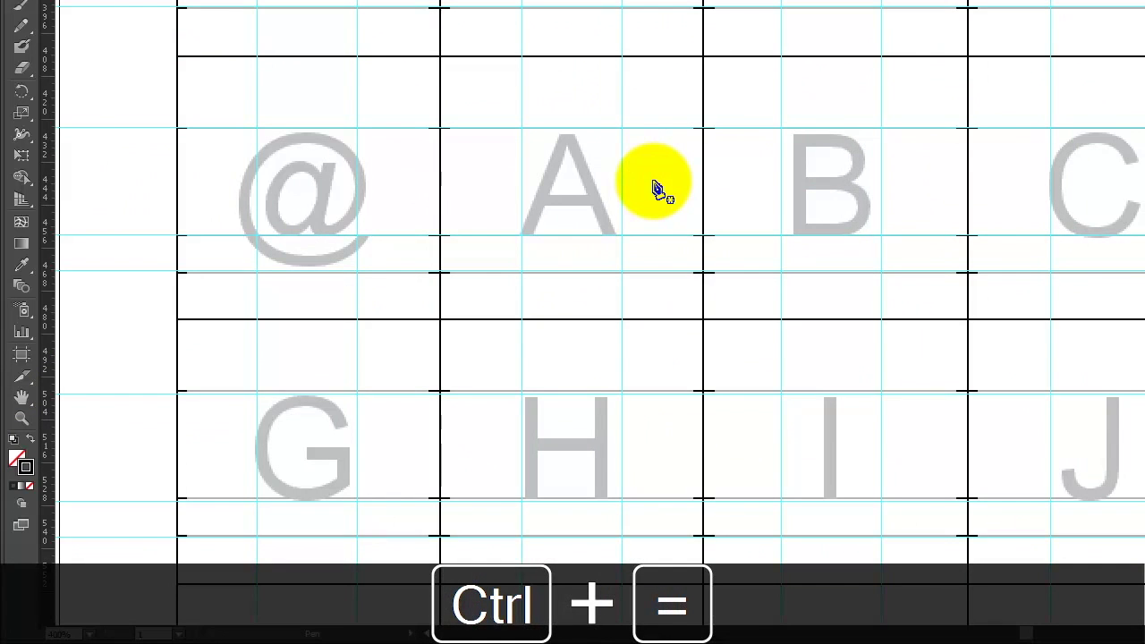
pyautogui.press('v')
pyautogui.hotkey('ctrl', '=')
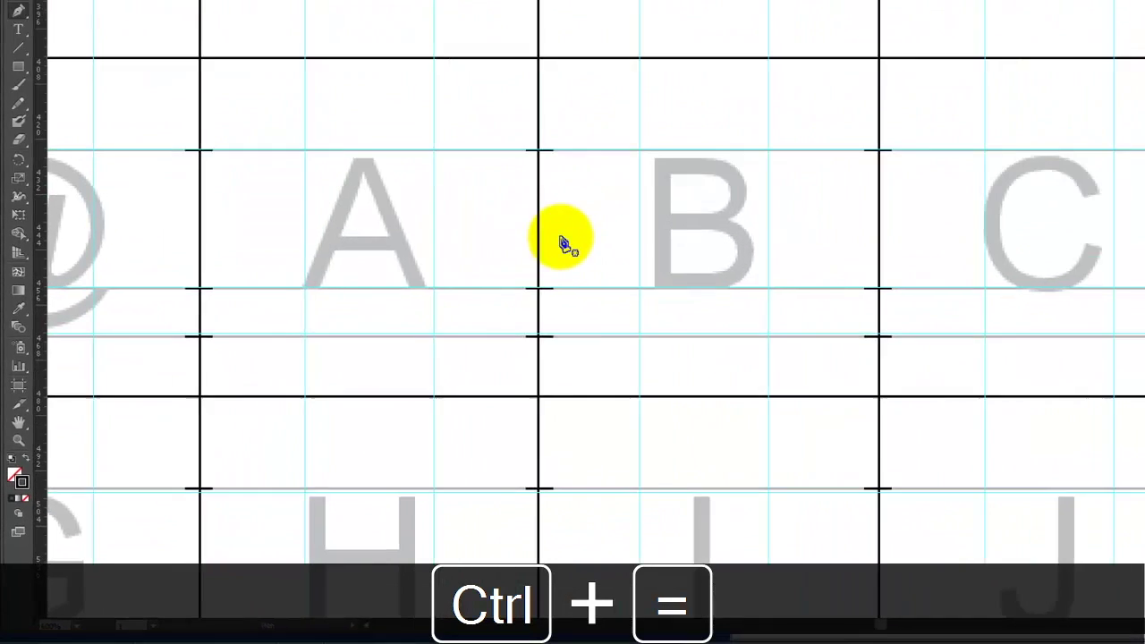
pyautogui.scroll(1, 282, 251)
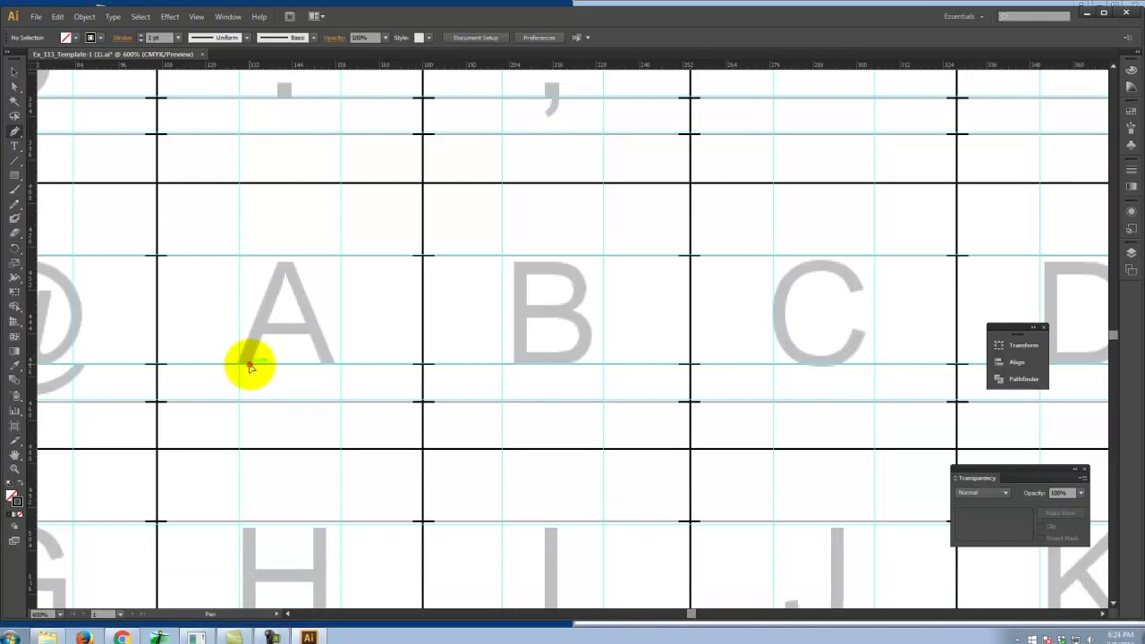
pyautogui.click(250, 364)
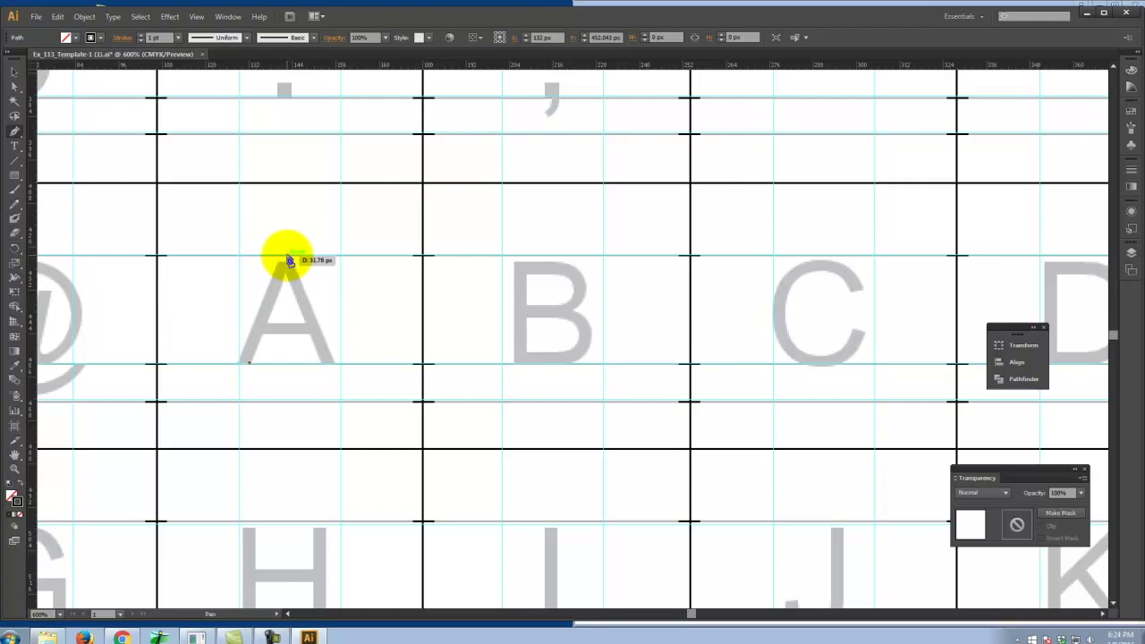
pyautogui.click(286, 258)
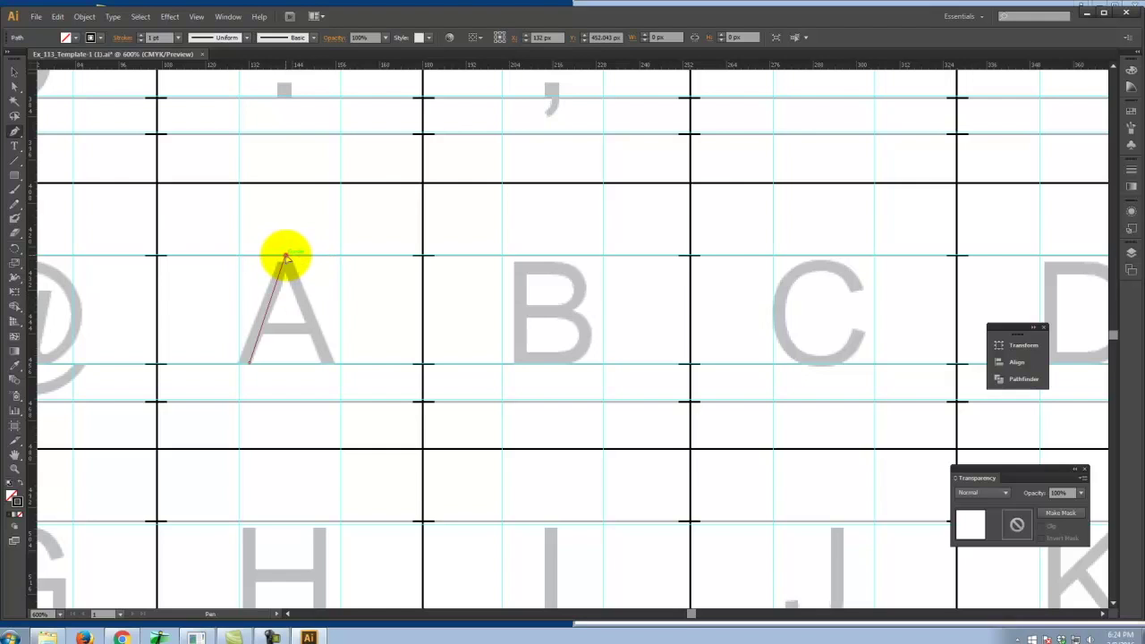
pyautogui.click(322, 364)
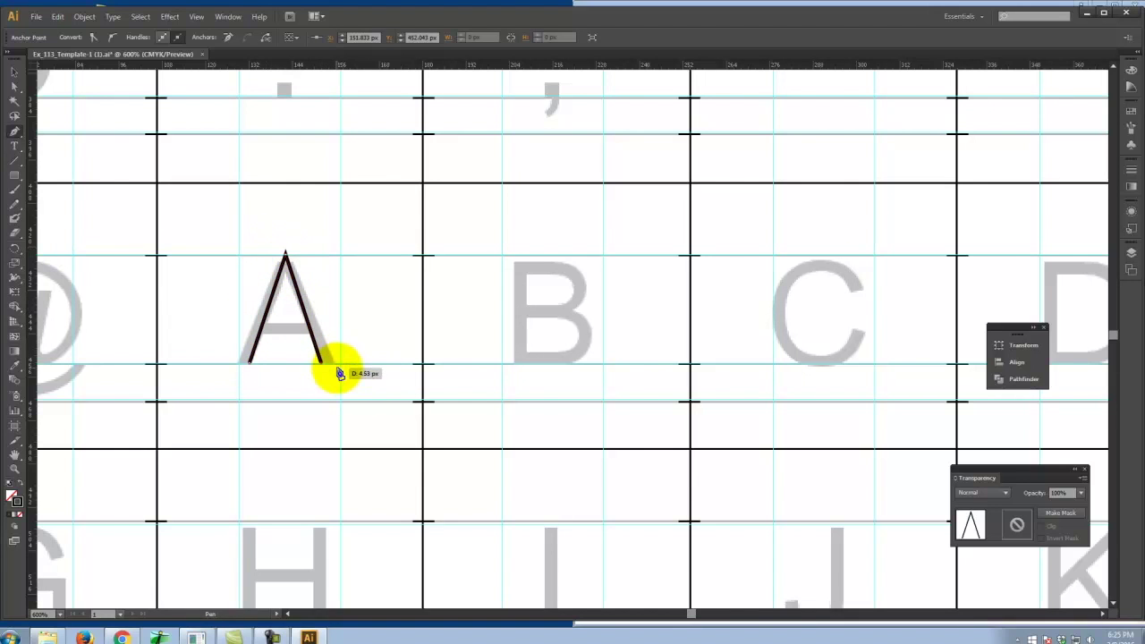
# - Try to start the A's crossbar while the leg path is still active, and undo the stray segment
pyautogui.click(14, 72)
pyautogui.click(14, 131)
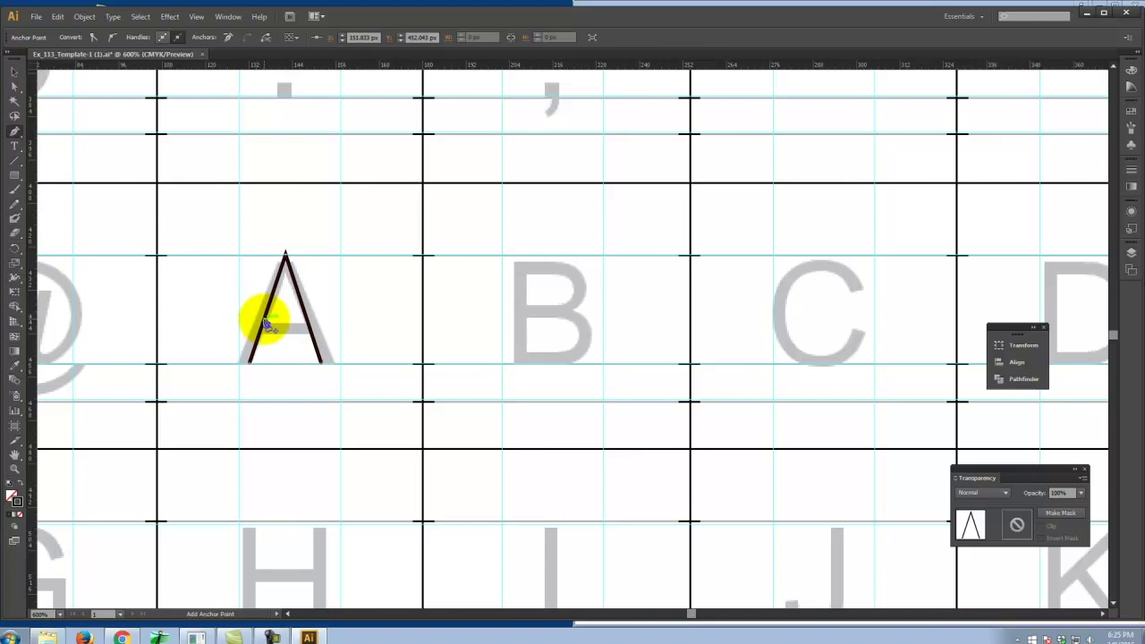
pyautogui.click(266, 322)
pyautogui.click(247, 310)
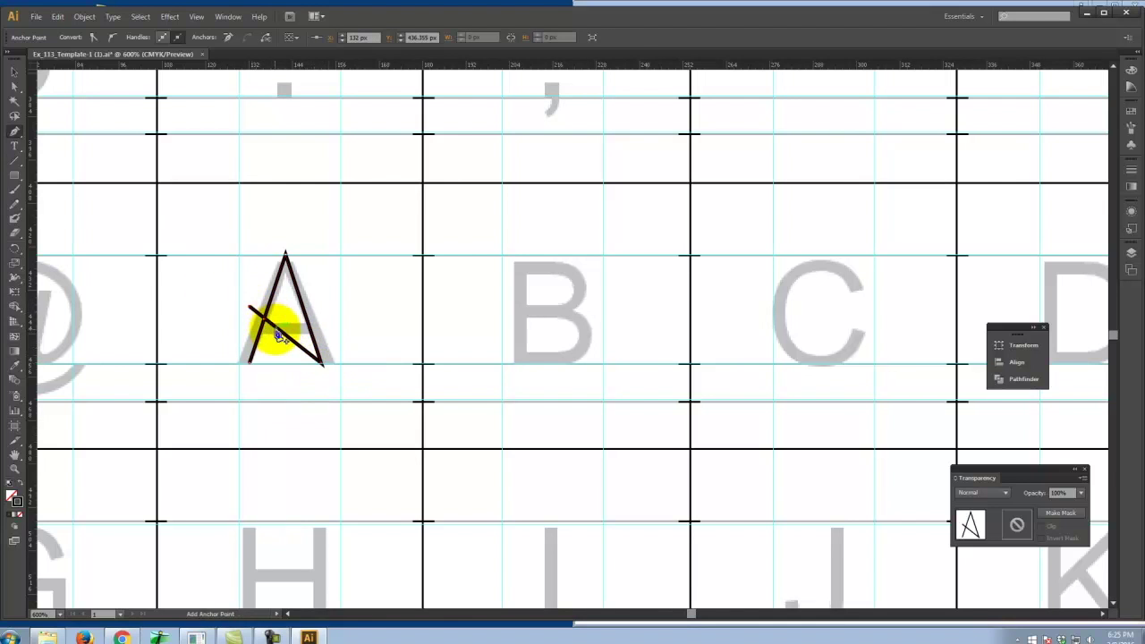
pyautogui.hotkey('ctrl', 'z')
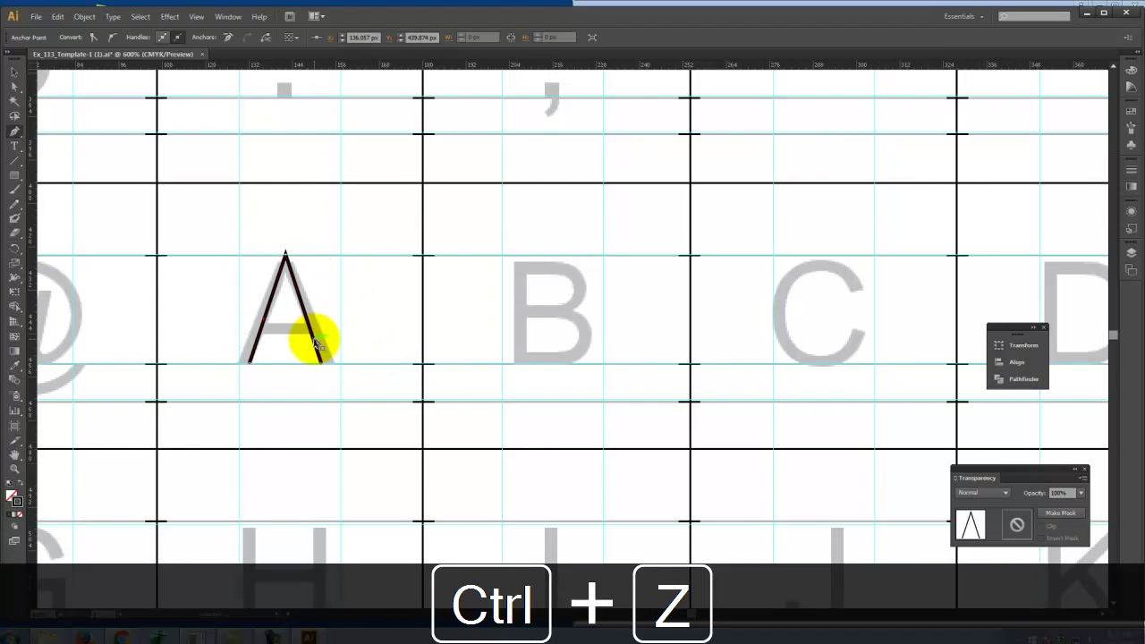
# - Deselect the leg path and draw a separate horizontal crossbar between the A's legs, just below the guide letter's crossbar
pyautogui.keyDown('ctrl'); pyautogui.click(315, 343); pyautogui.keyUp('ctrl')
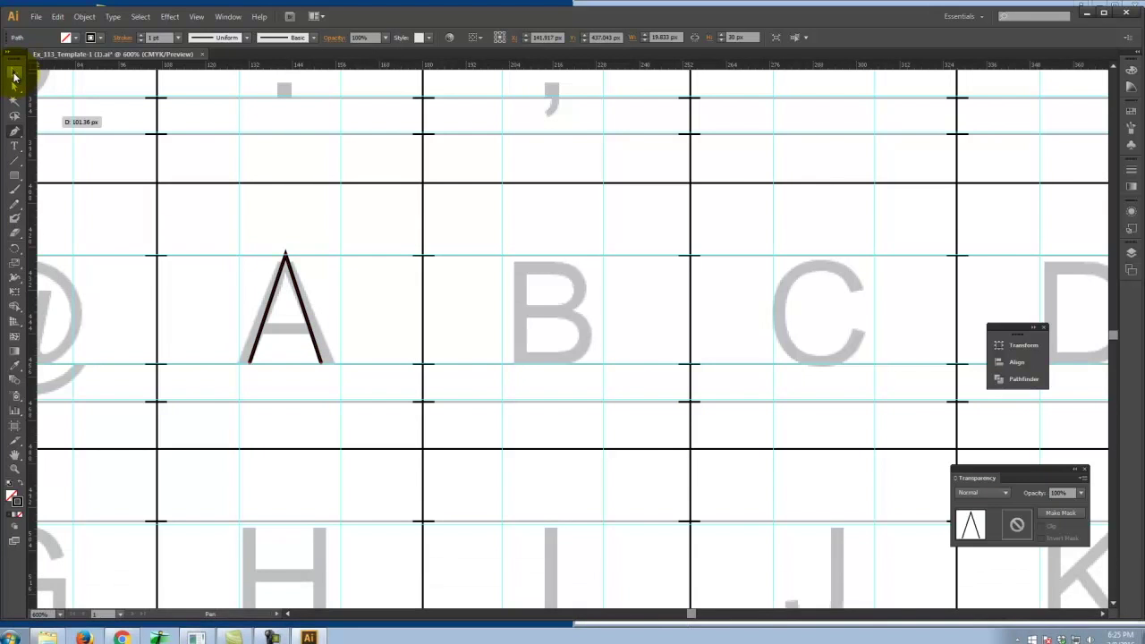
pyautogui.click(15, 75)
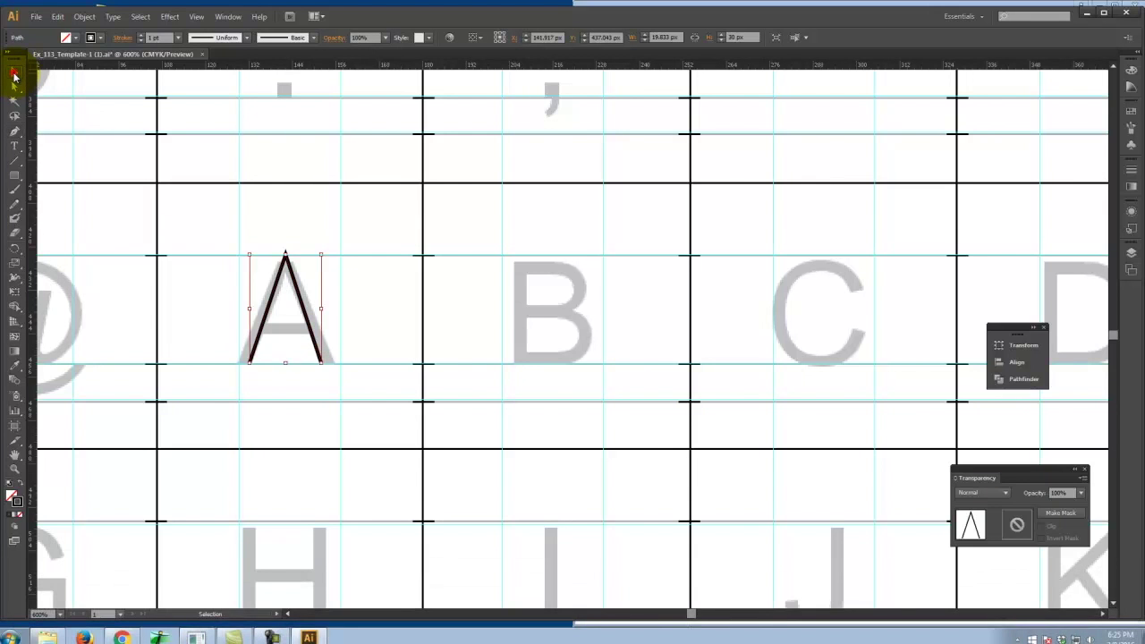
pyautogui.click(117, 226)
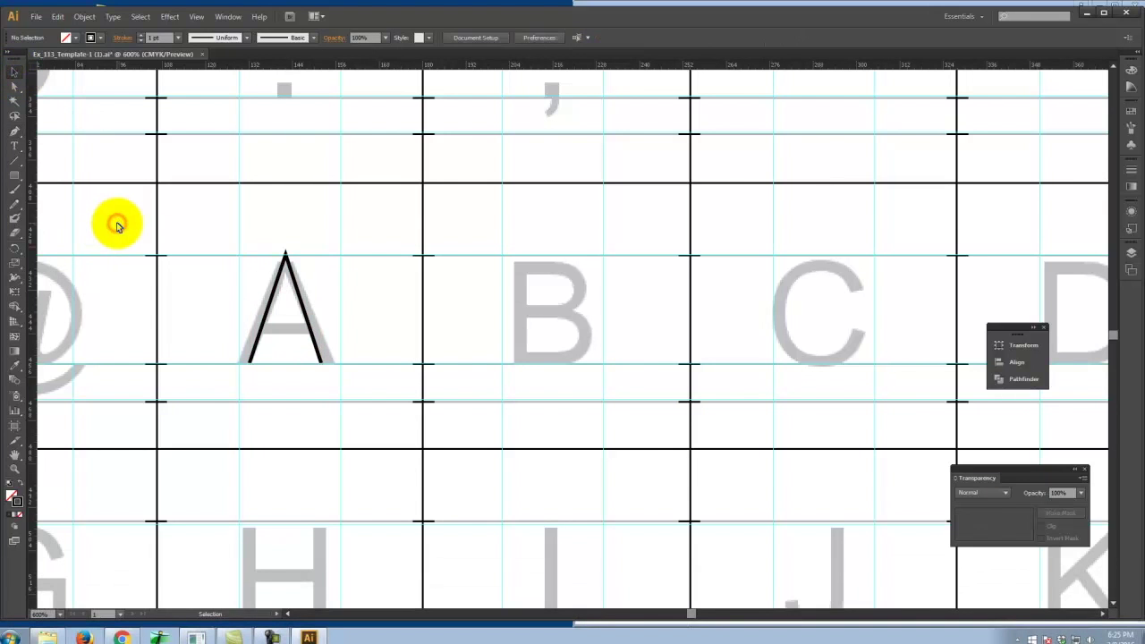
pyautogui.click(15, 133)
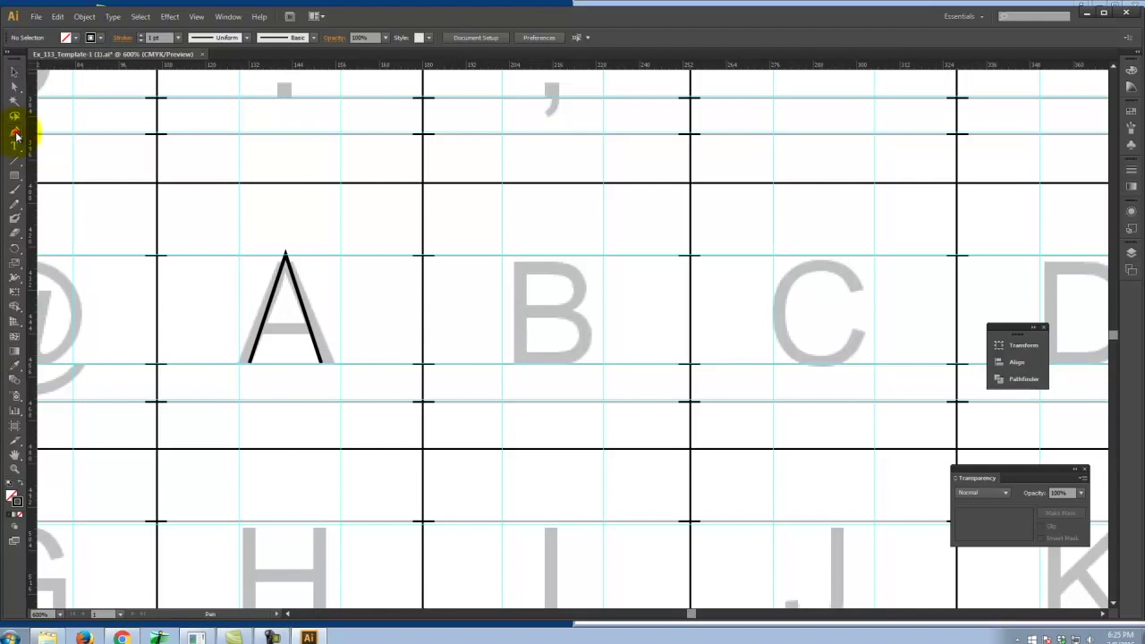
pyautogui.click(261, 347)
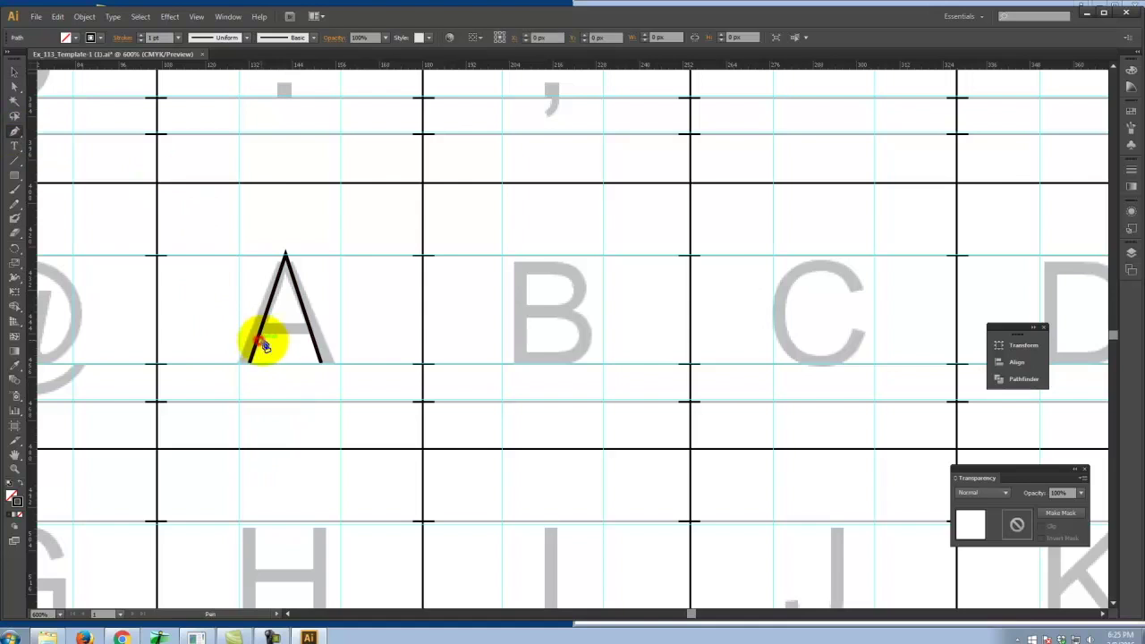
pyautogui.click(320, 341)
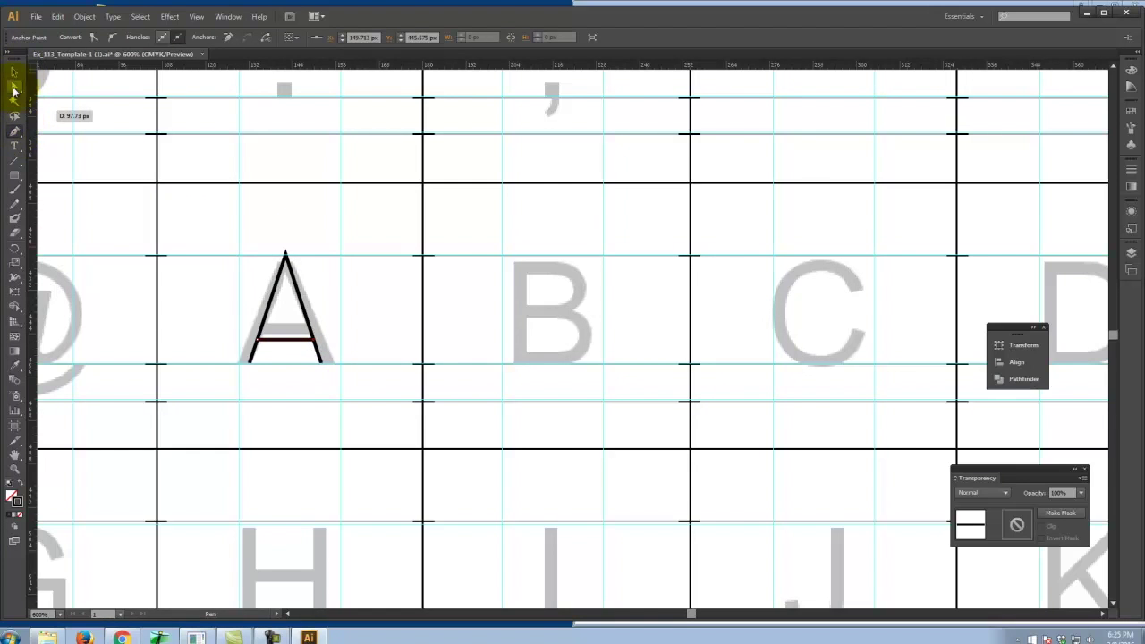
pyautogui.press('v')
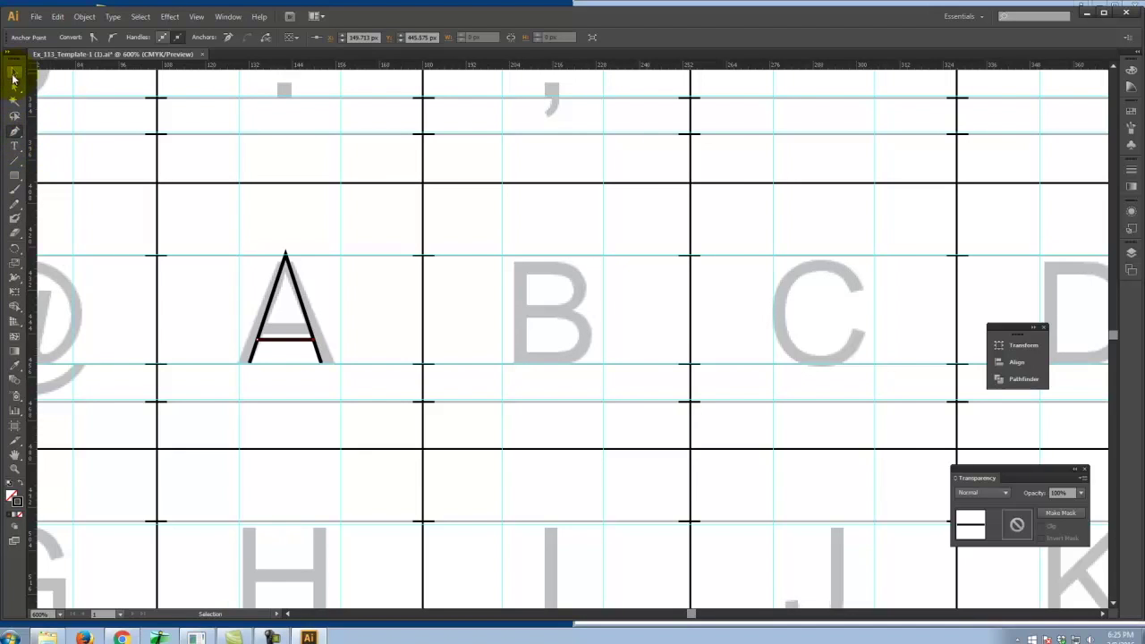
pyautogui.press('p')
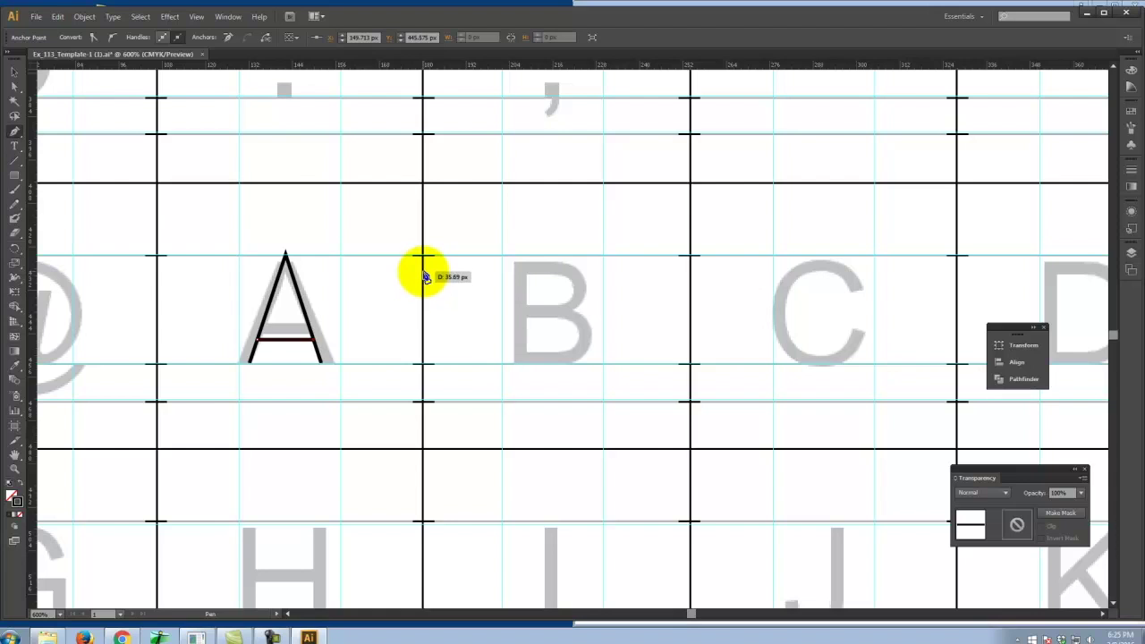
pyautogui.press('v')
pyautogui.press('p')
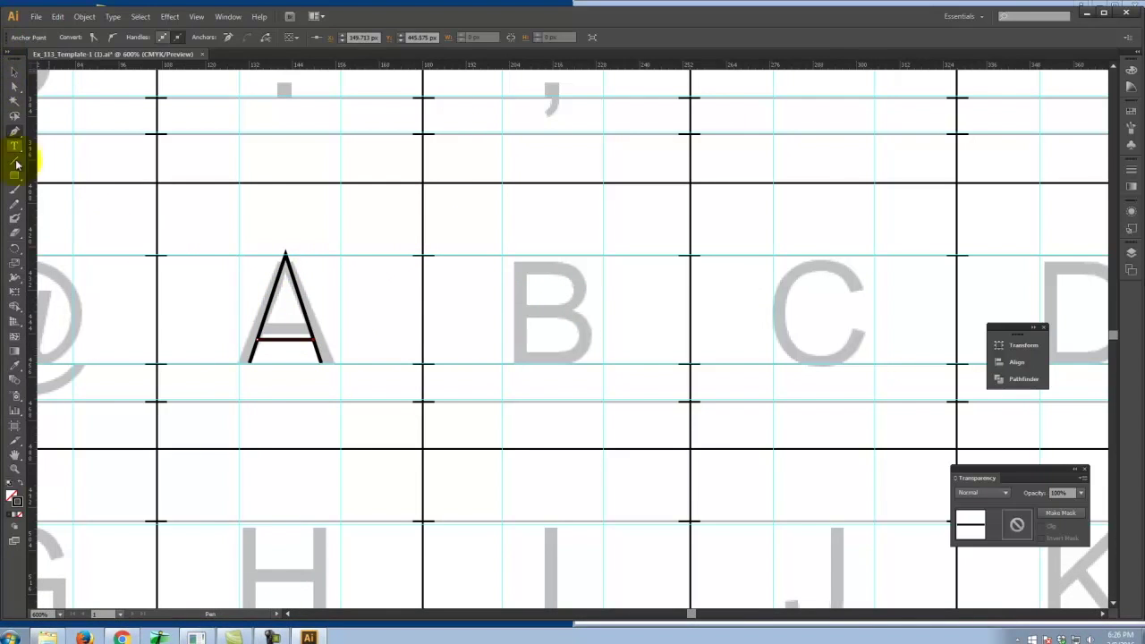
# - Try to adjust the A's left foot and apex anchor points individually with Direct Selection
pyautogui.hotkey('ctrl', '=')
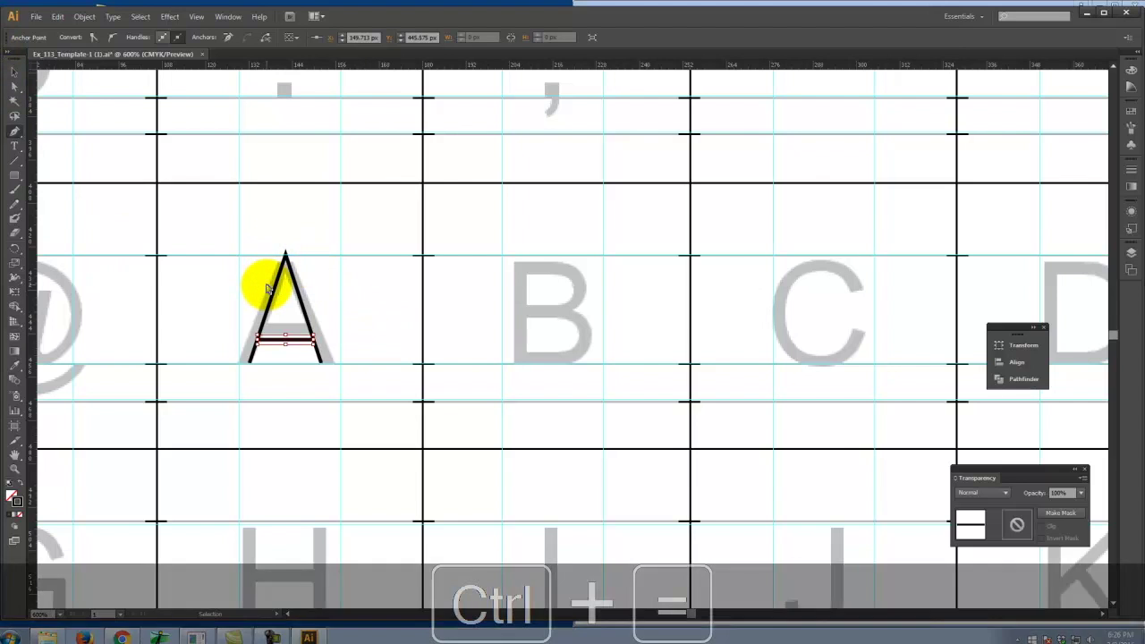
pyautogui.hotkey('ctrl', '=')
pyautogui.hotkey('ctrl', '=')
pyautogui.press('space')
pyautogui.moveTo(227, 323); pyautogui.dragTo(767, 376)
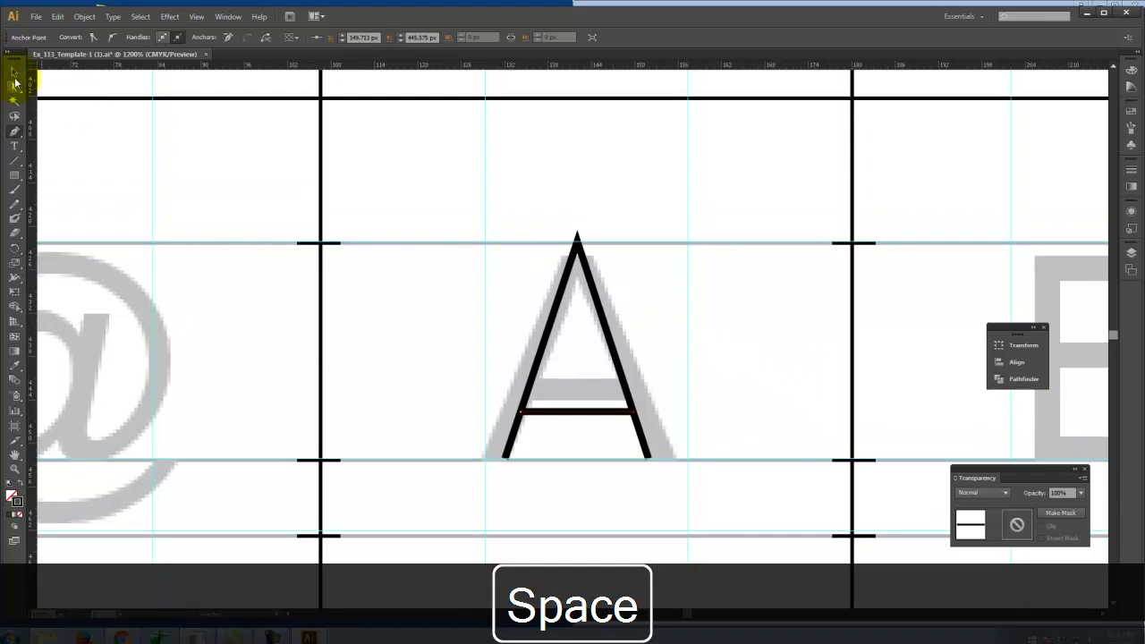
pyautogui.click(631, 295)
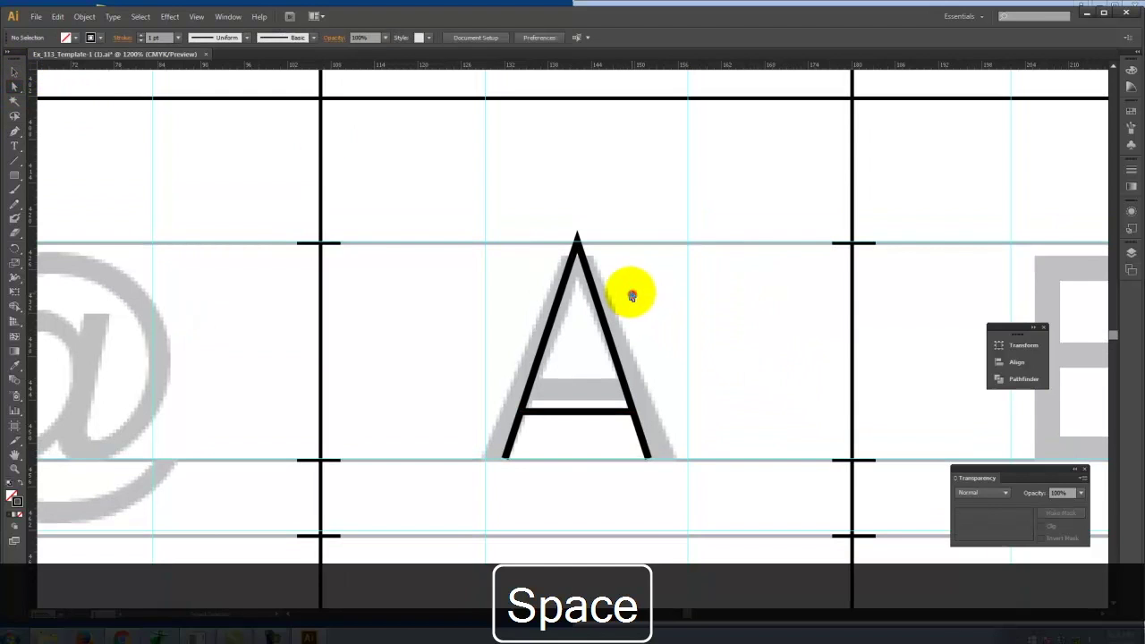
pyautogui.click(506, 458)
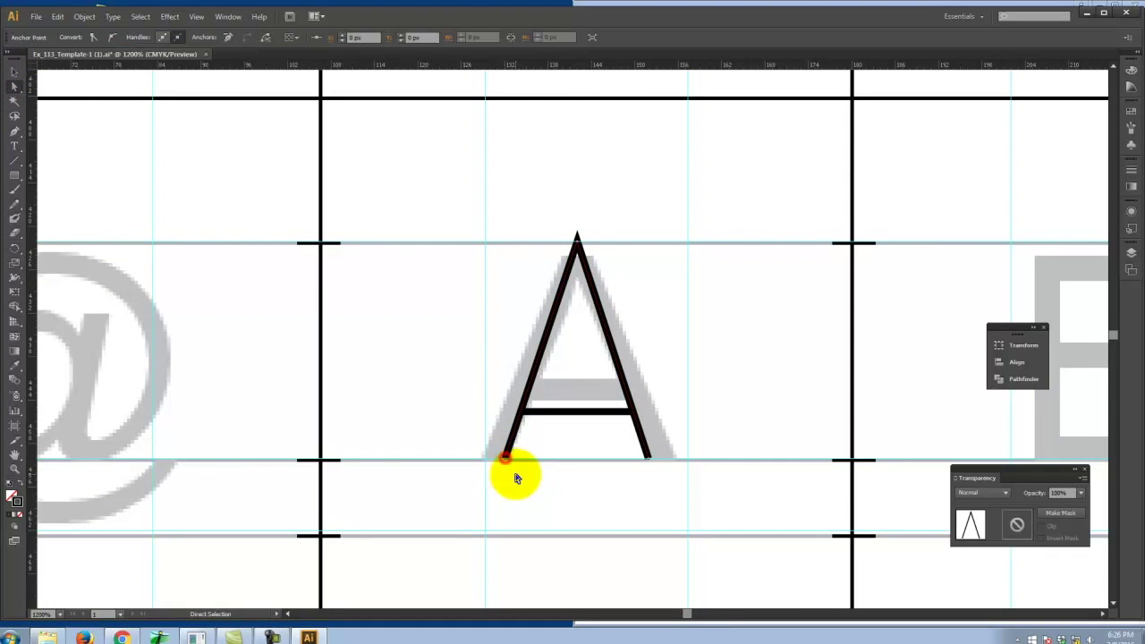
pyautogui.moveTo(506, 463); pyautogui.dragTo(505, 463)
pyautogui.moveTo(578, 244); pyautogui.dragTo(579, 244)
# - Hide the Guides (Page 1) layer and move the A's apex anchor point slightly down to Y 422.522 px
pyautogui.click(1133, 255)
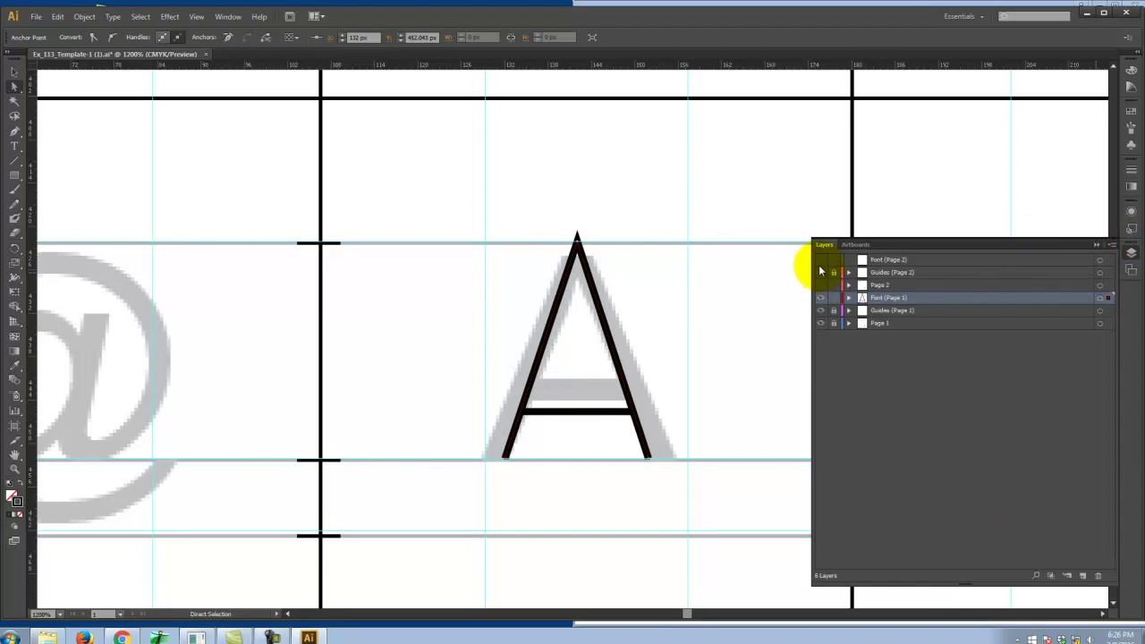
pyautogui.click(822, 311)
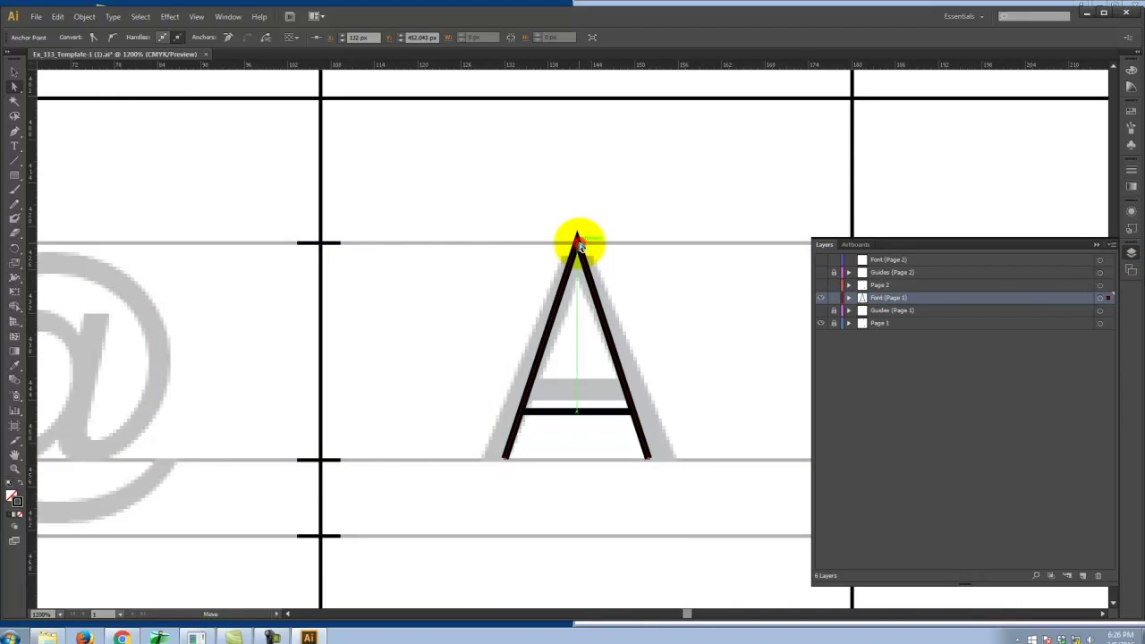
pyautogui.click(651, 463)
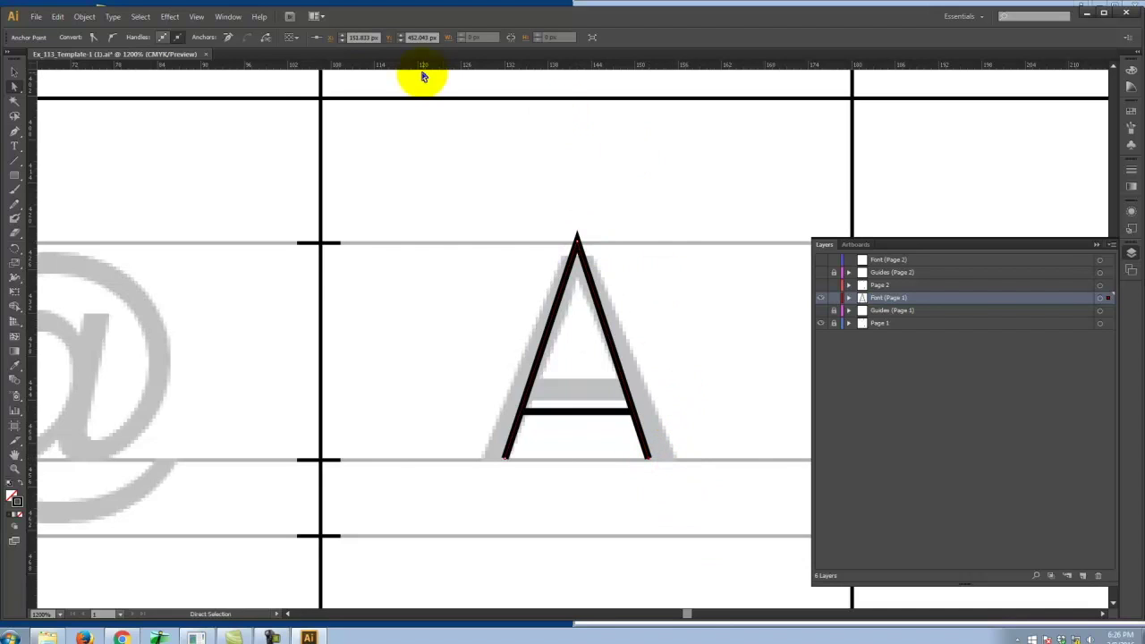
pyautogui.click(15, 73)
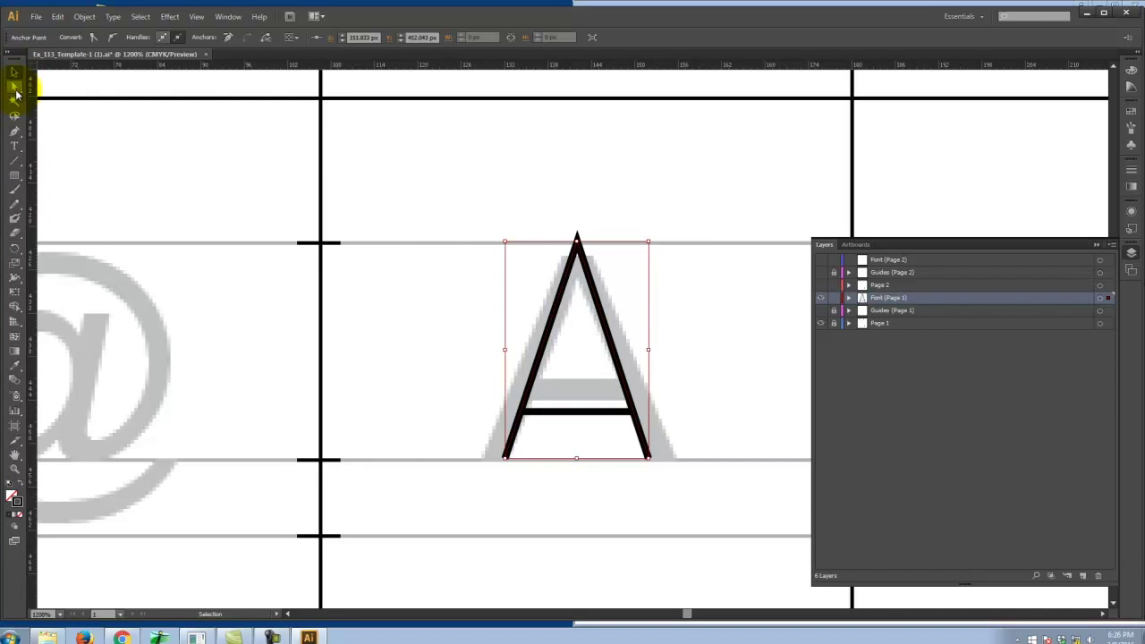
pyautogui.click(15, 91)
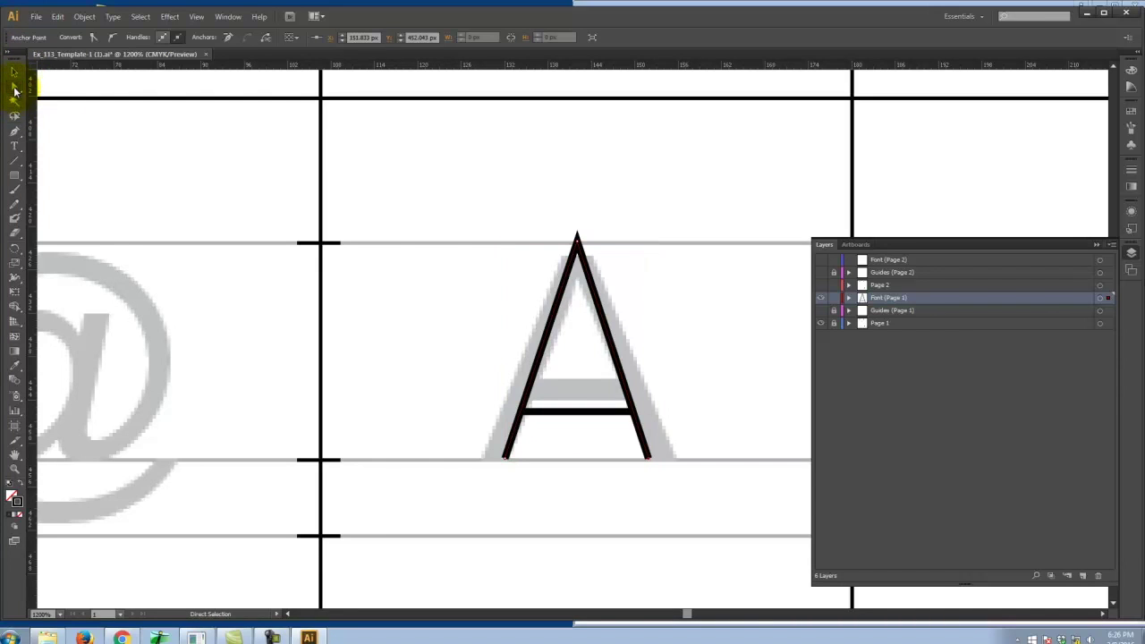
pyautogui.click(577, 239)
pyautogui.moveTo(577, 242)
pyautogui.mouseDown()
pyautogui.moveTo(579, 186)
pyautogui.moveTo(578, 242)
pyautogui.mouseUp()
pyautogui.click(580, 193)
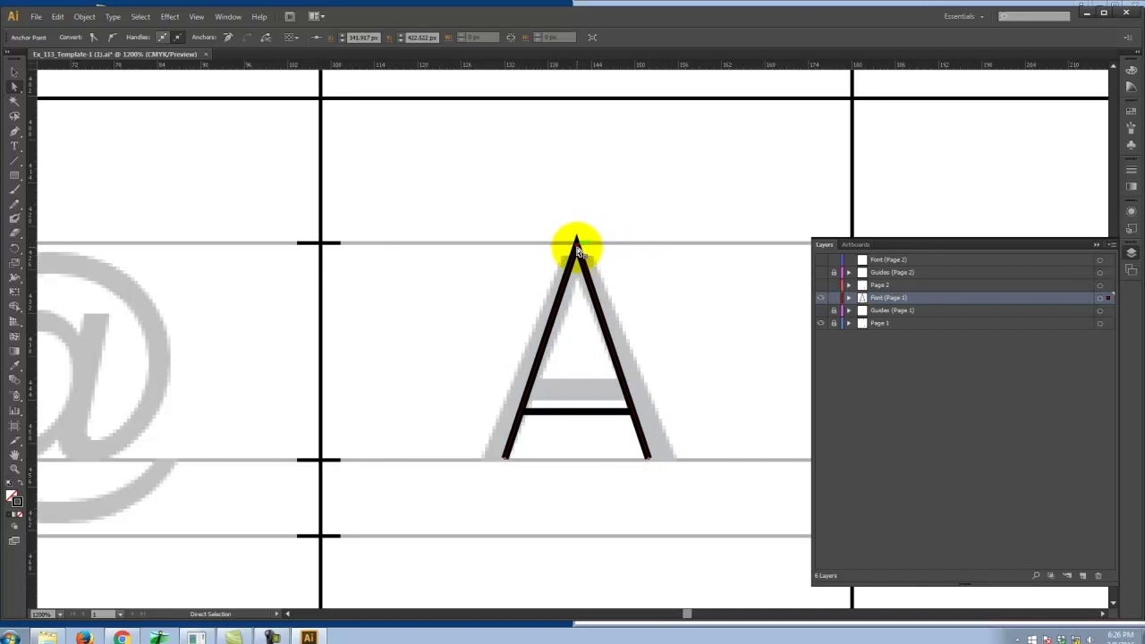
# - Set the corner style of the A's leg path to Round Join in its stroke options
pyautogui.click(1133, 170)
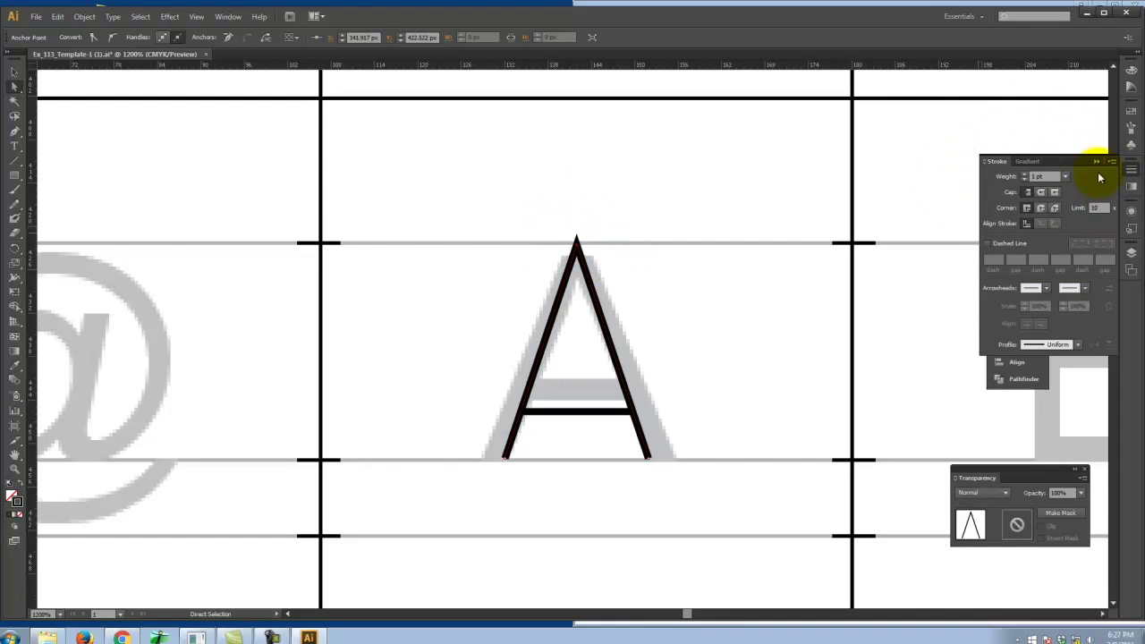
pyautogui.click(1110, 163)
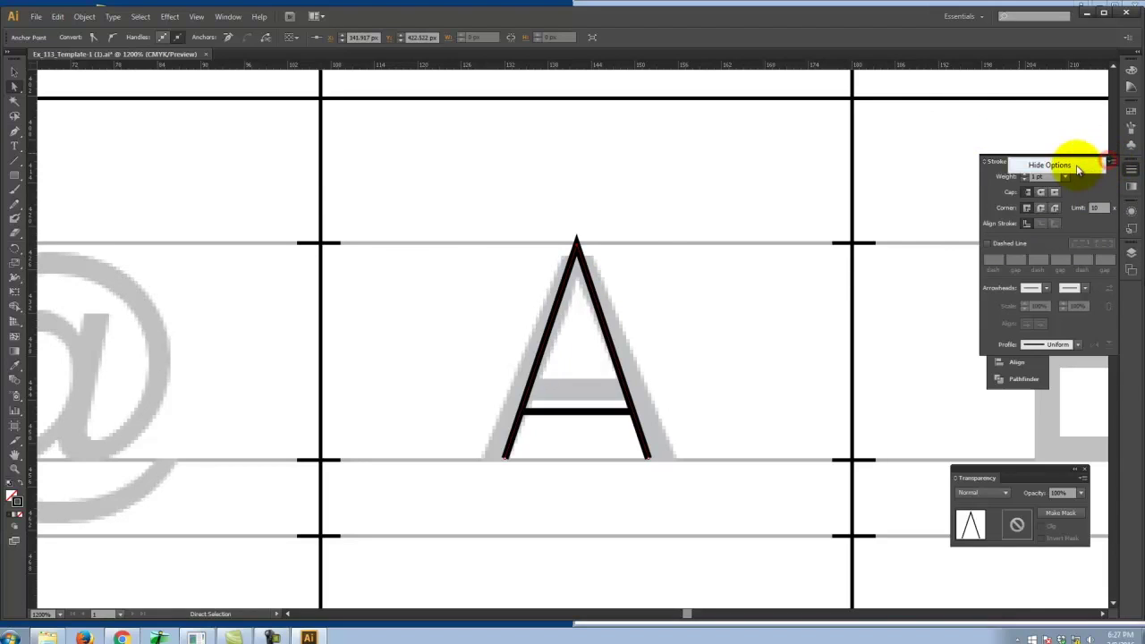
pyautogui.press('Escape')
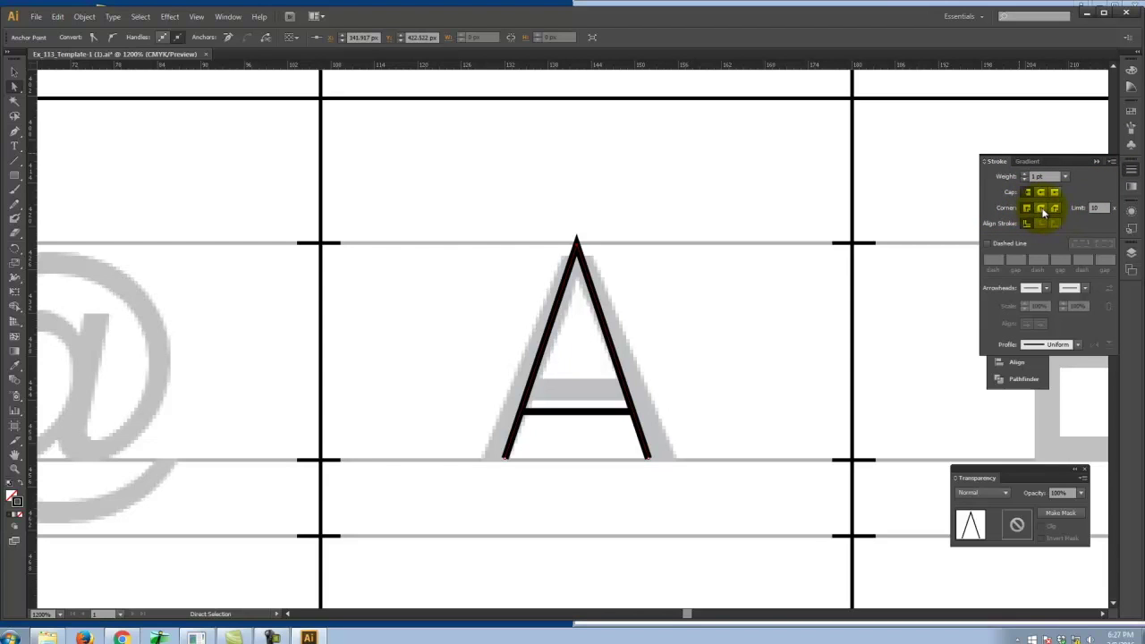
pyautogui.click(1042, 209)
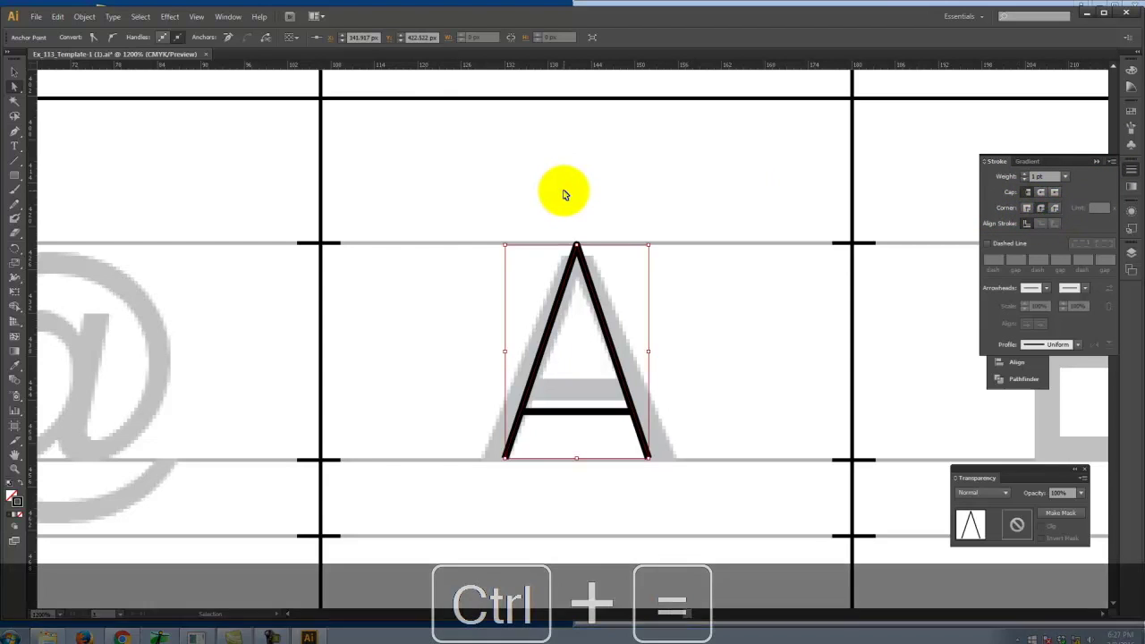
# - Try the Bevel Join on the A's apex and set the leg path's corner style back to Miter Join
pyautogui.hotkey('ctrl', '=')
pyautogui.hotkey('ctrl', '=')
pyautogui.hotkey('ctrl', '=')
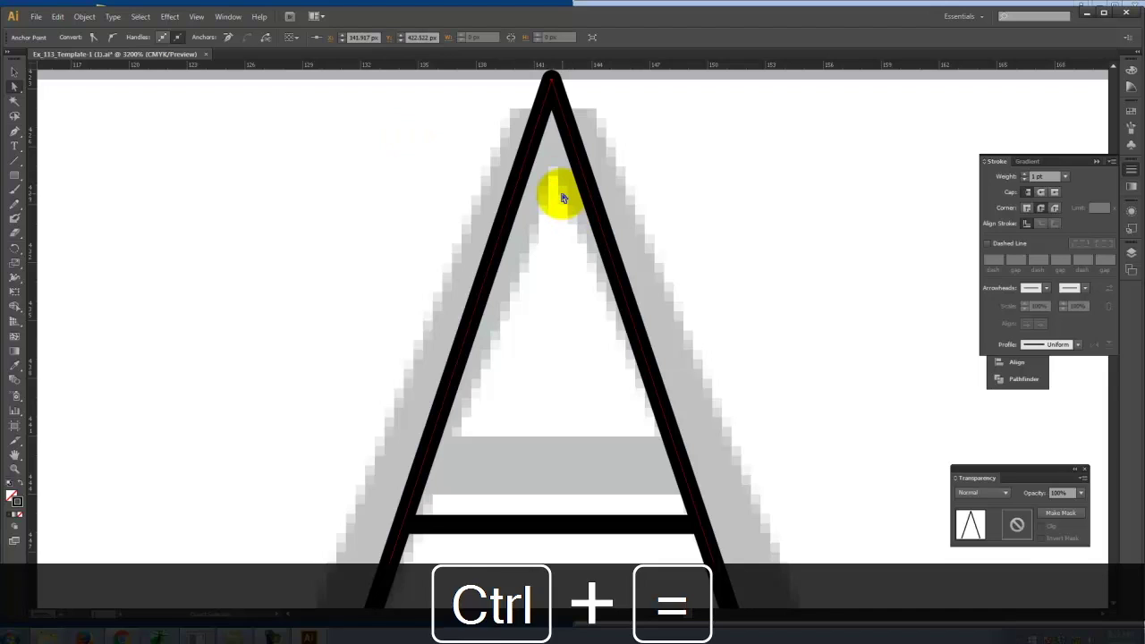
pyautogui.press('space')
pyautogui.moveTo(557, 187); pyautogui.dragTo(557, 325)
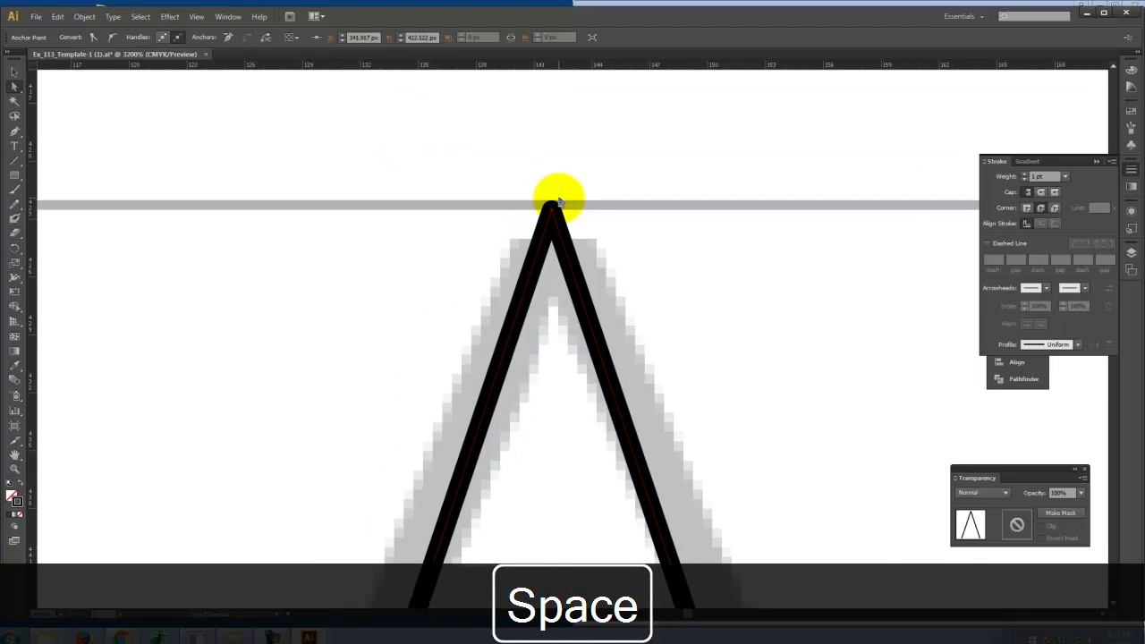
pyautogui.click(1055, 208)
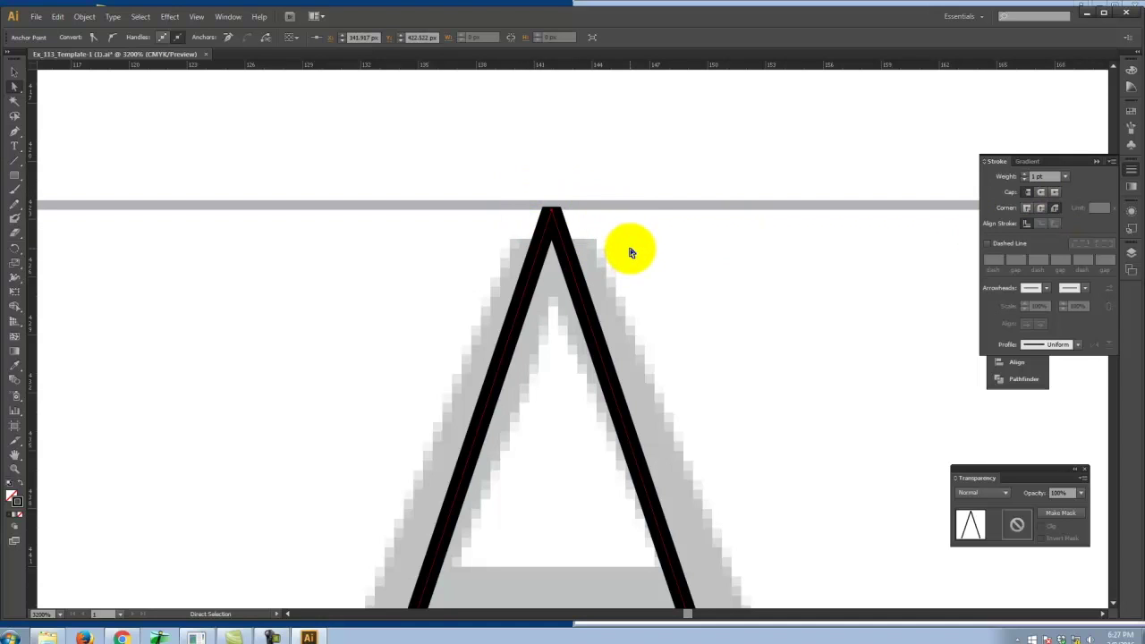
pyautogui.click(1027, 209)
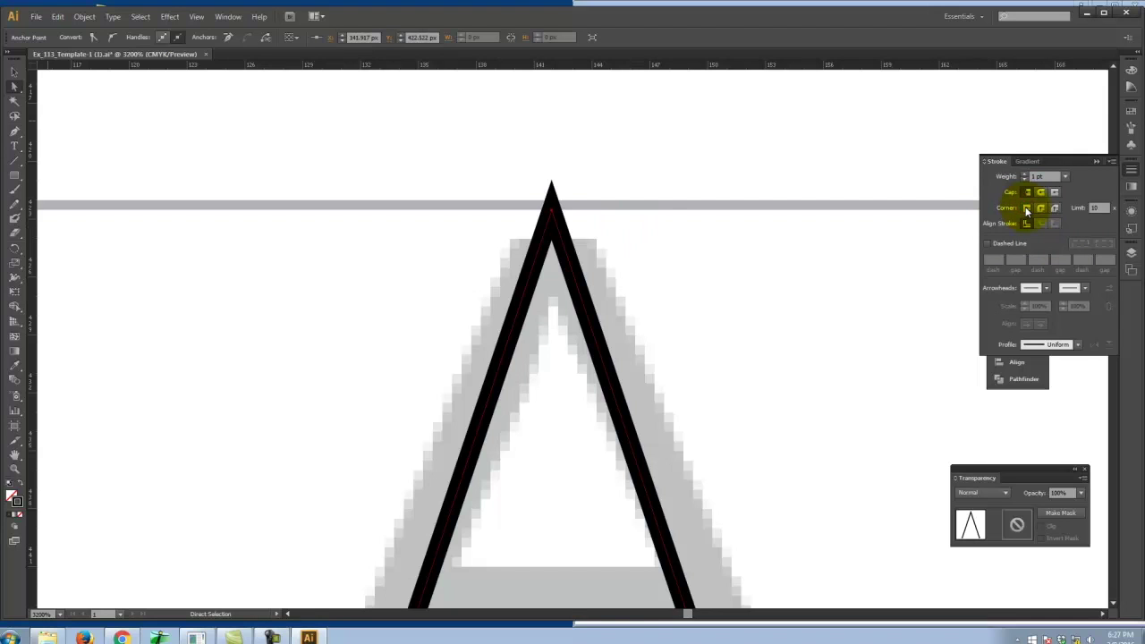
# - Try the other cap styles on the feet of the A's leg path, return it to Butt Cap and deselect it
pyautogui.scroll(-5, 626, 179)
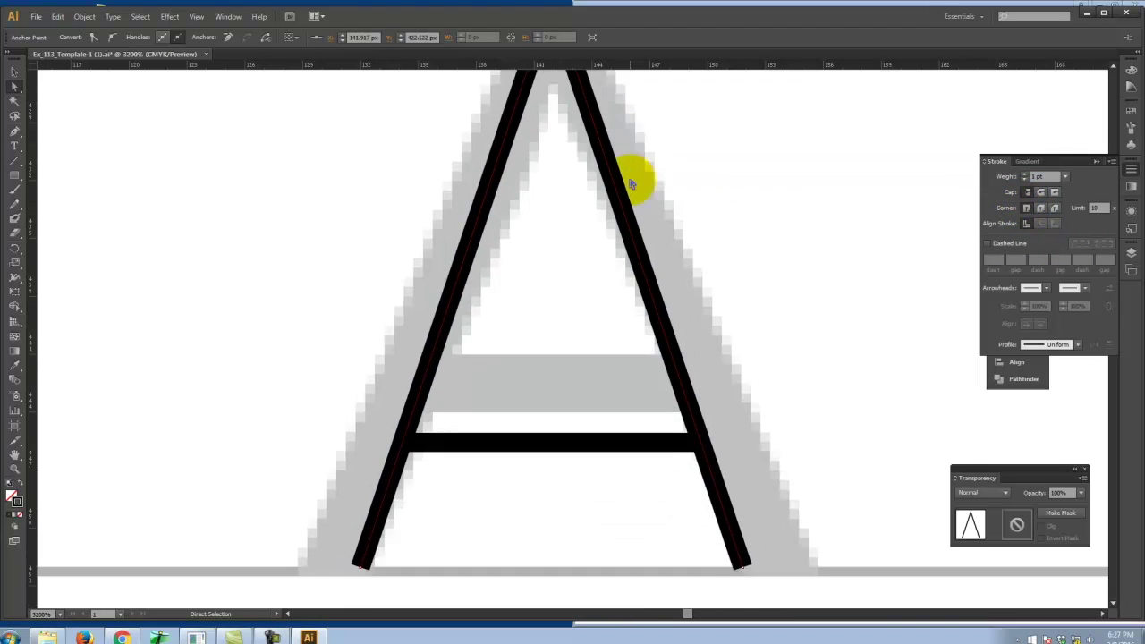
pyautogui.click(739, 433)
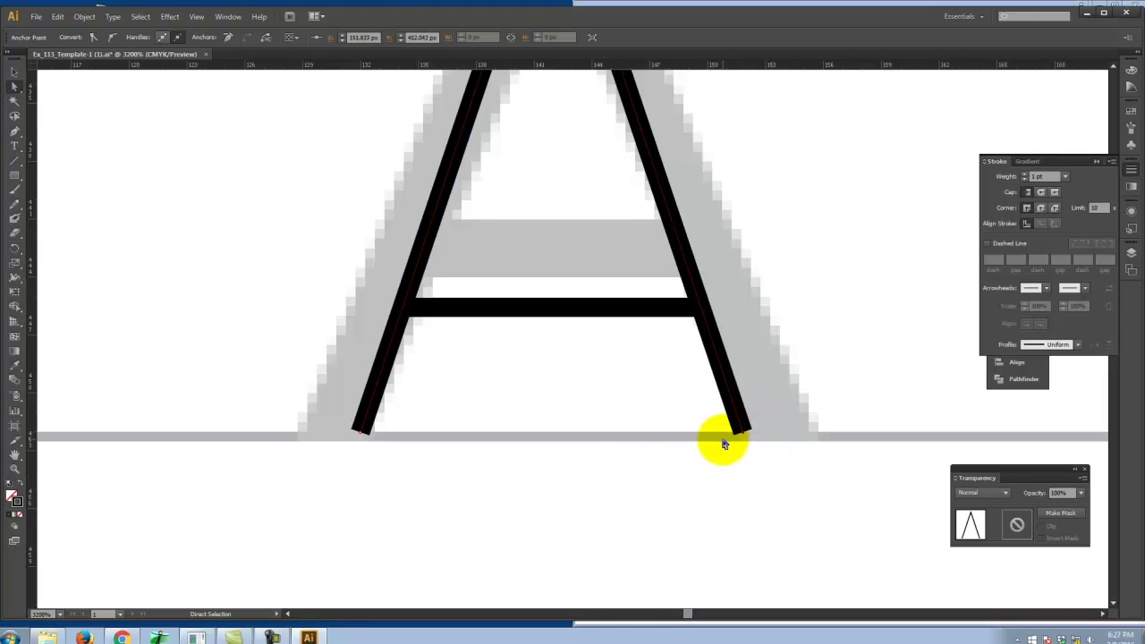
pyautogui.click(1040, 193)
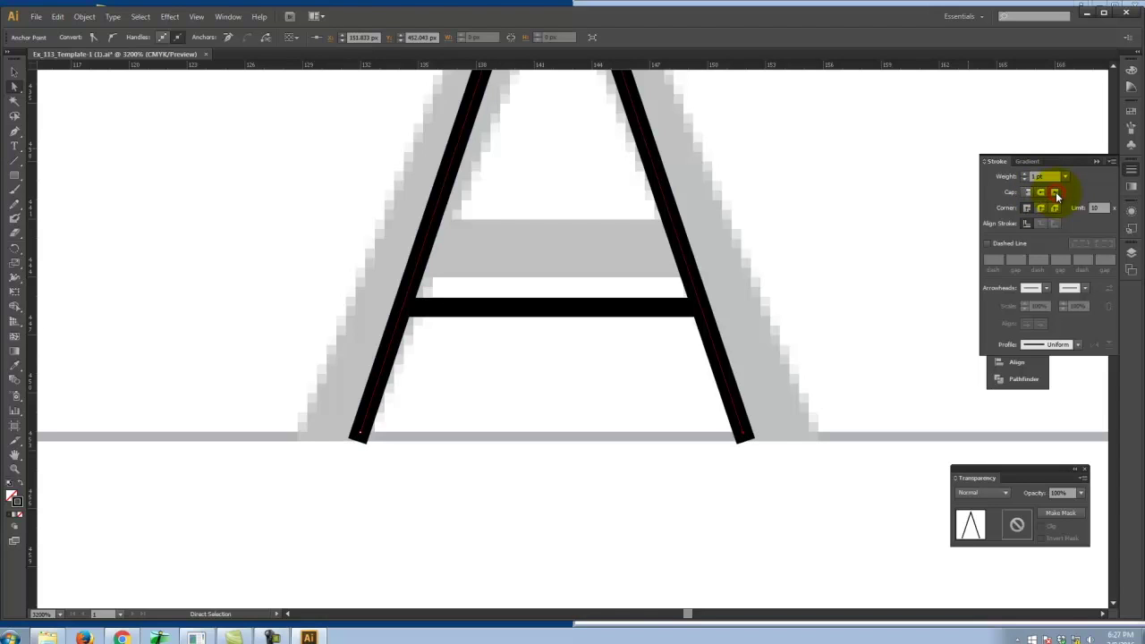
pyautogui.click(1030, 193)
pyautogui.click(1057, 194)
pyautogui.click(1027, 194)
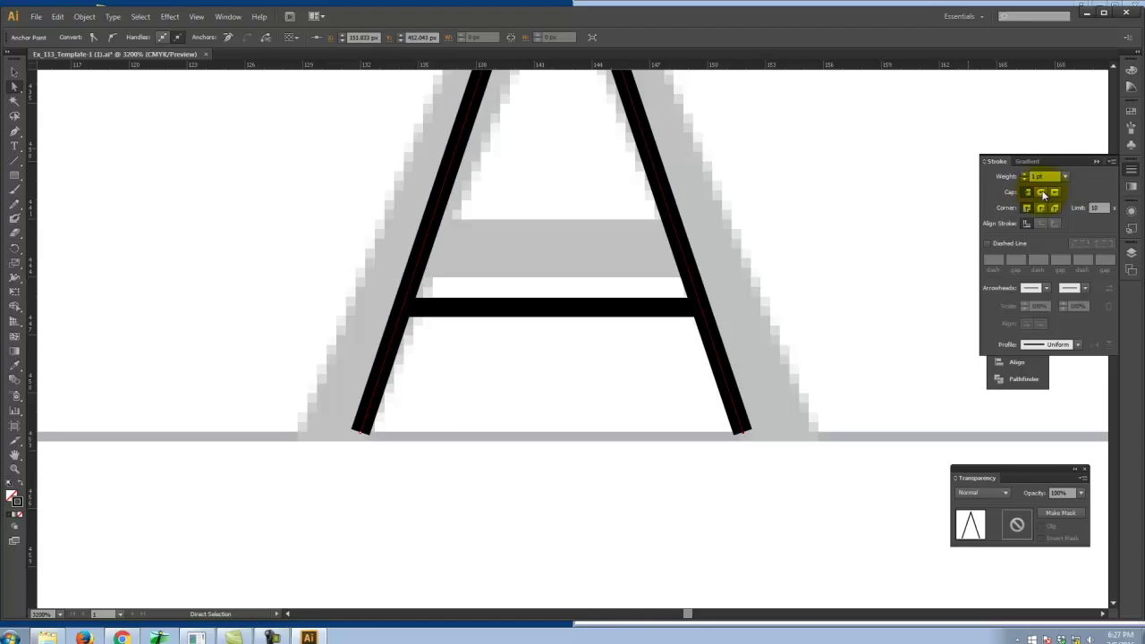
pyautogui.scroll(2, 707, 367)
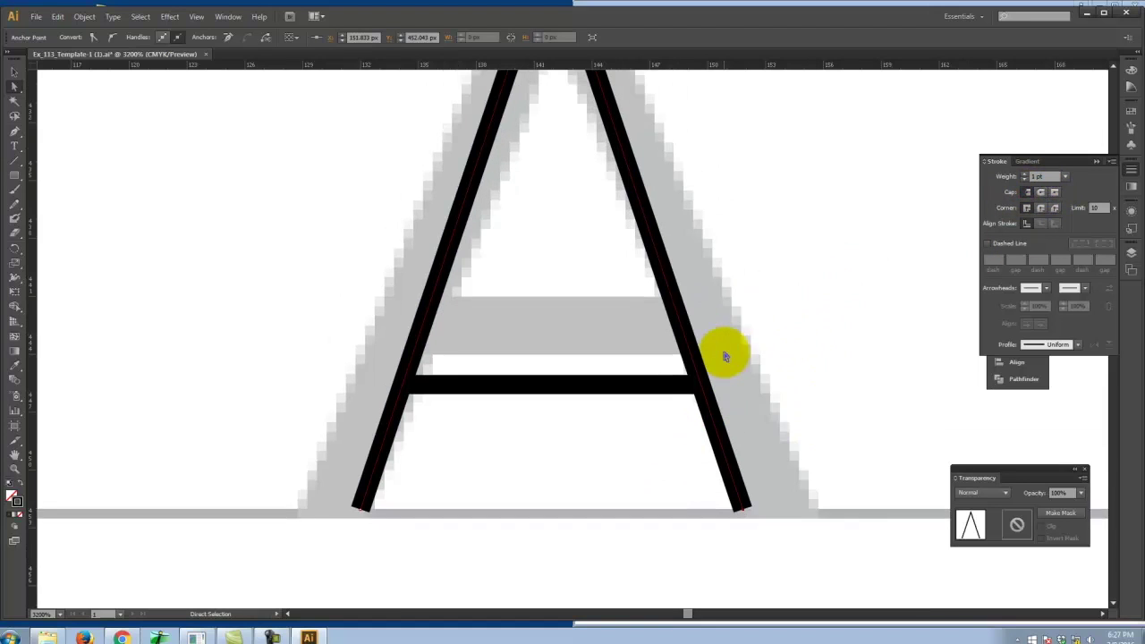
pyautogui.scroll(5, 725, 356)
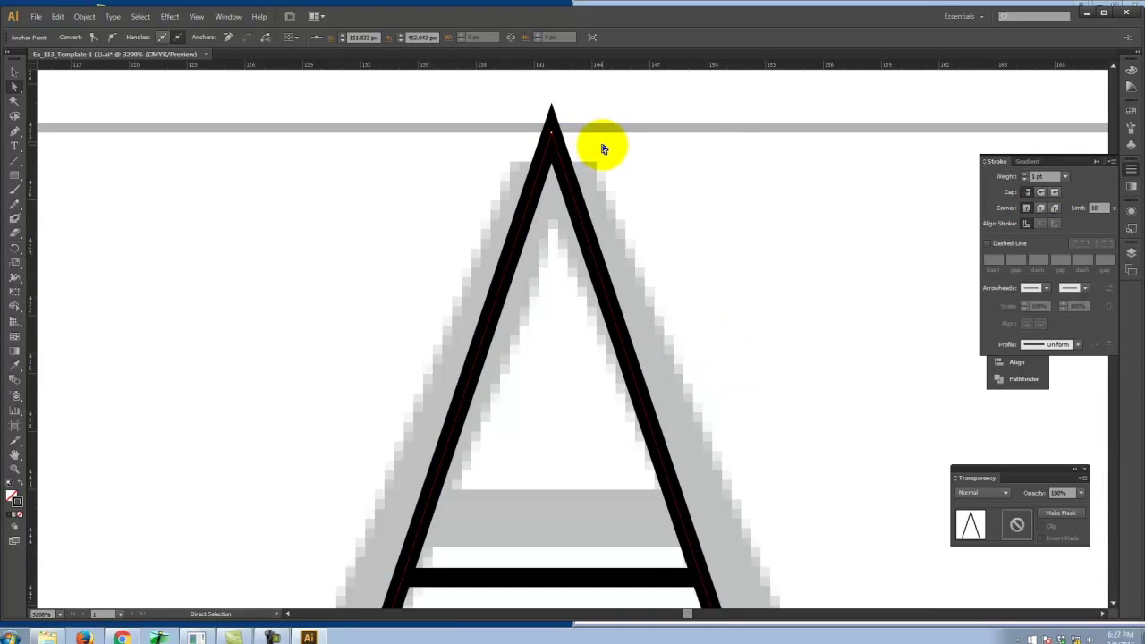
pyautogui.click(685, 173)
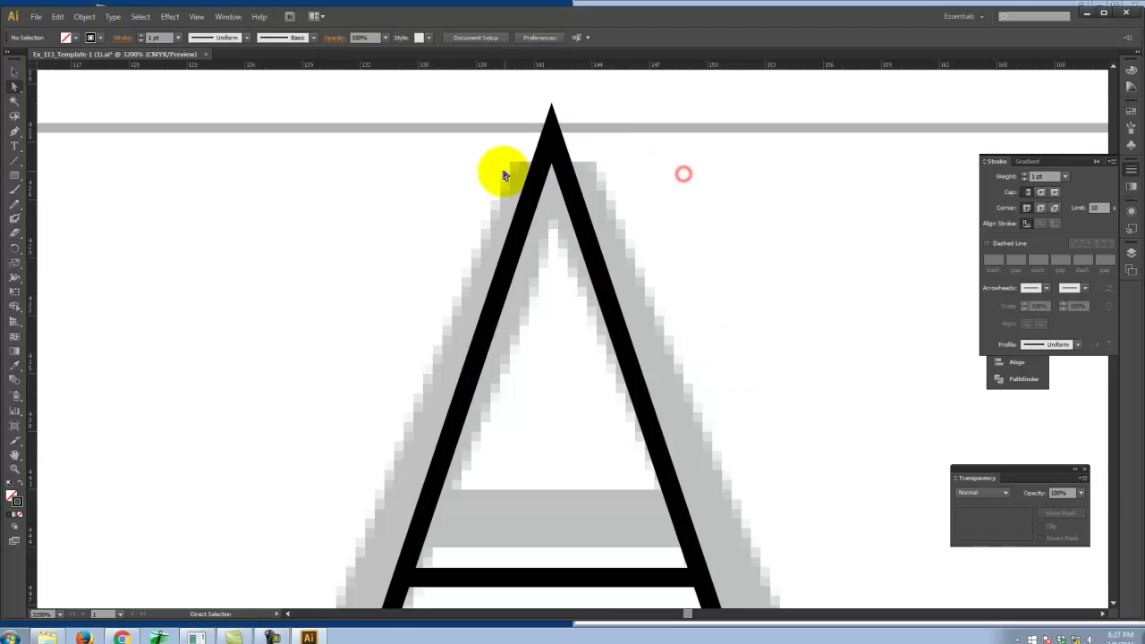
# - Draw a vertical stem about 30 px tall over the guide B with the Pen tool, from cap line to baseline, and deselect it
pyautogui.scroll(-2, 492, 184)
pyautogui.scroll(-1, 486, 190)
pyautogui.hotkey('ctrl', '-')
pyautogui.hotkey('ctrl', '-')
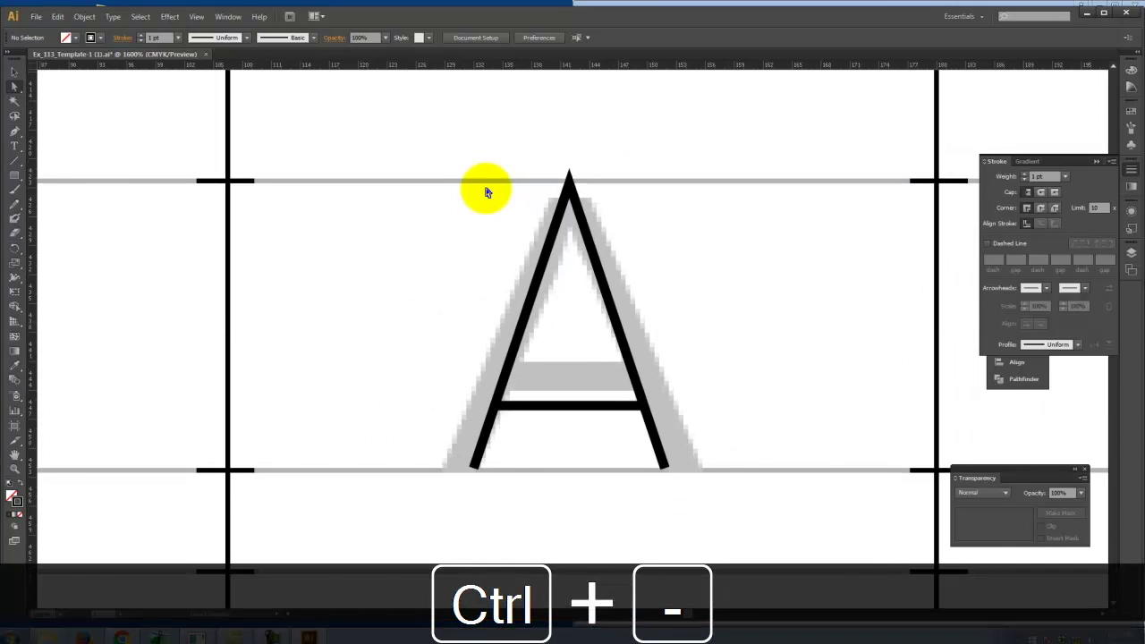
pyautogui.press('space')
pyautogui.moveTo(711, 256); pyautogui.dragTo(40, 226)
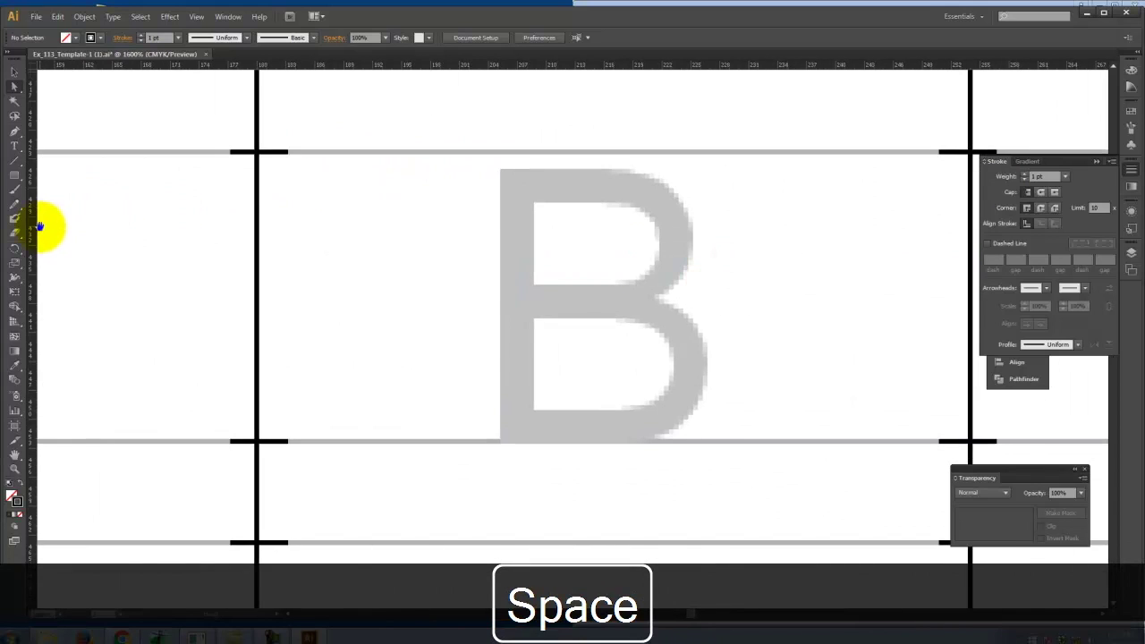
pyautogui.moveTo(507, 199); pyautogui.dragTo(486, 205)
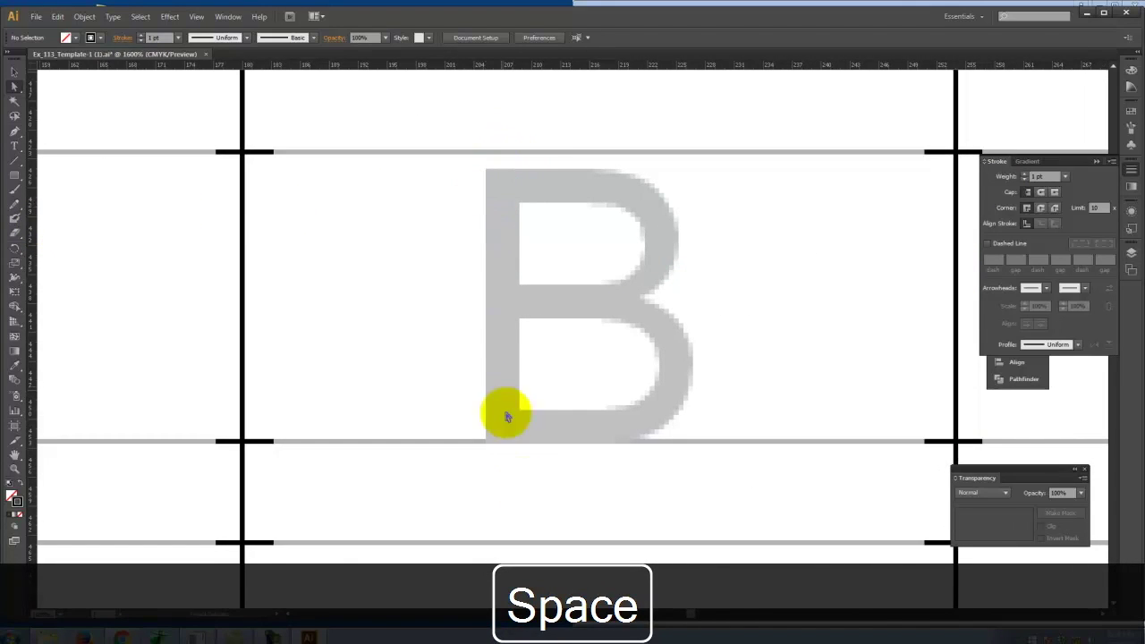
pyautogui.click(15, 133)
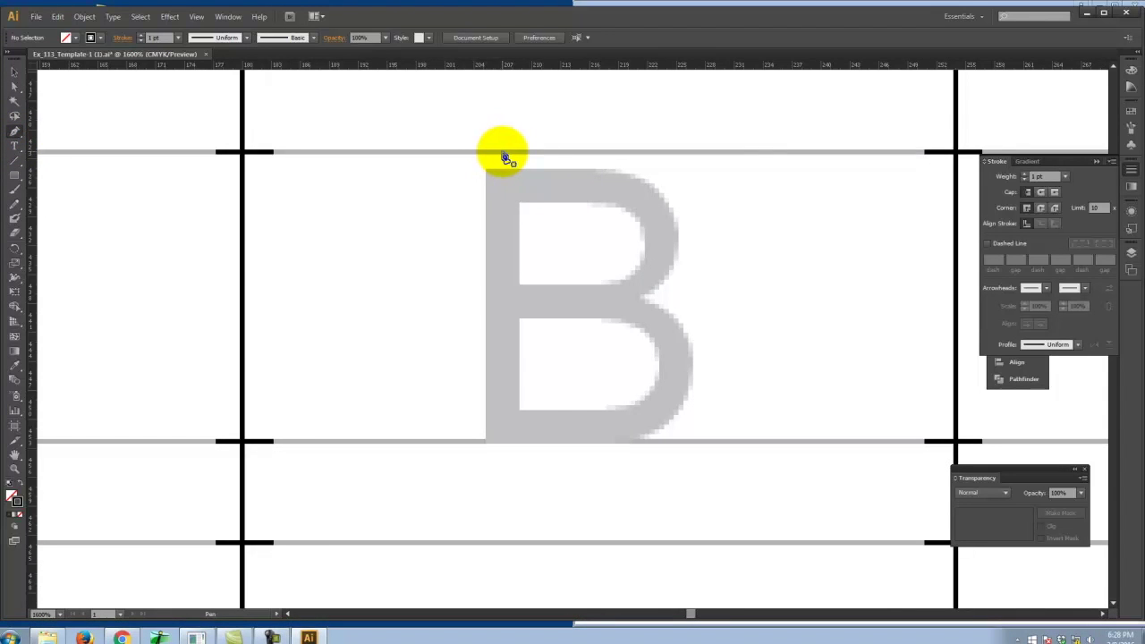
pyautogui.click(502, 153)
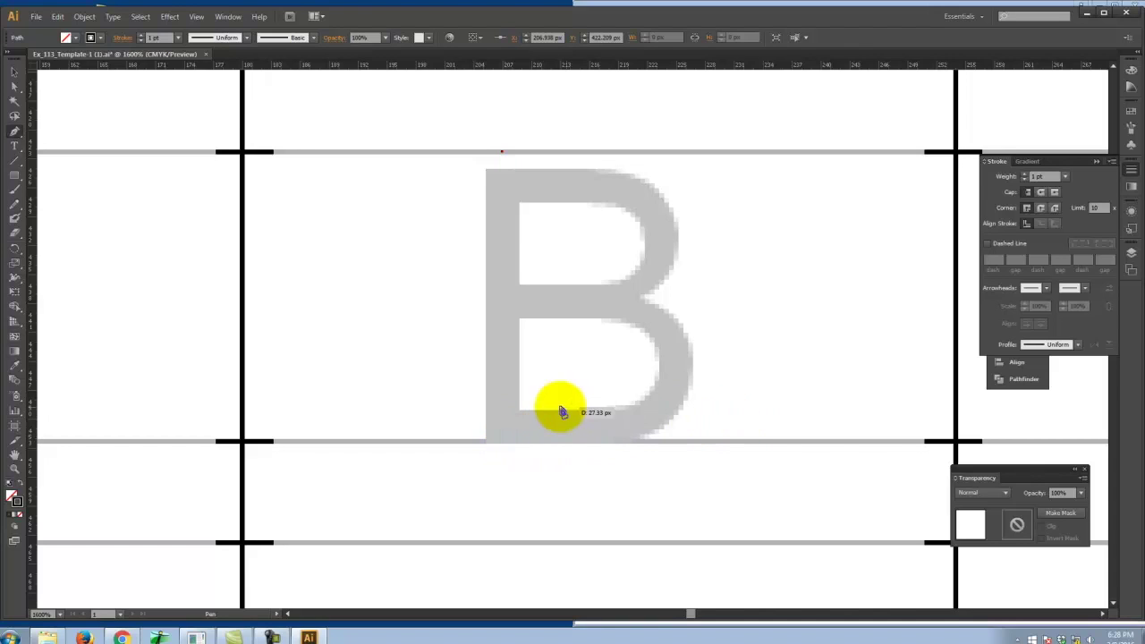
pyautogui.keyDown('shift'); pyautogui.click(512, 444); pyautogui.keyUp('shift')
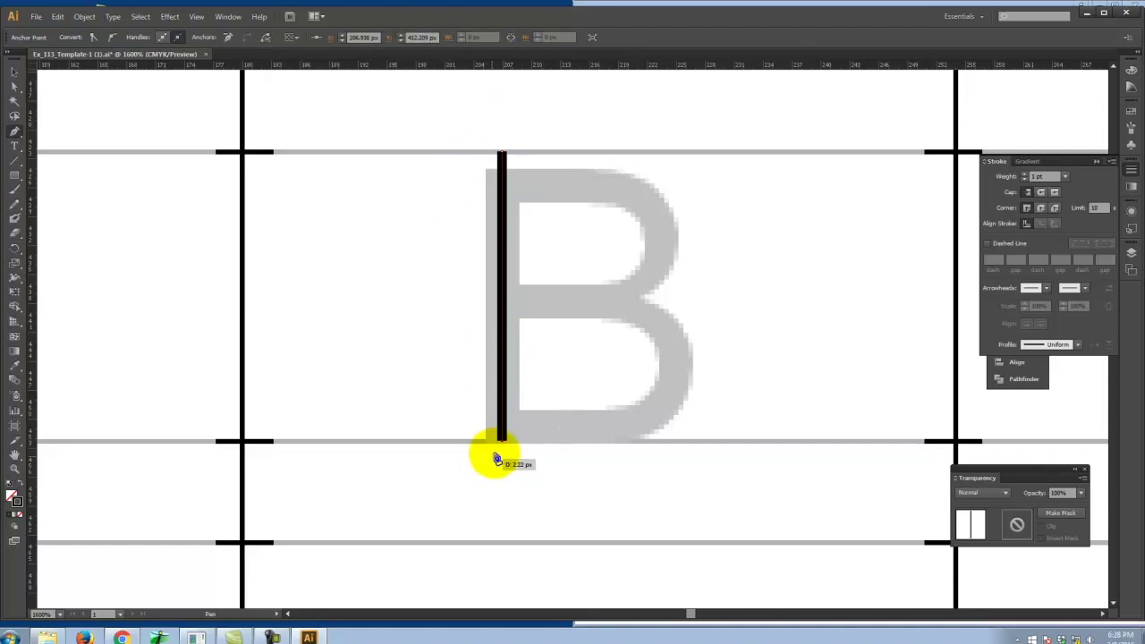
pyautogui.press('a')
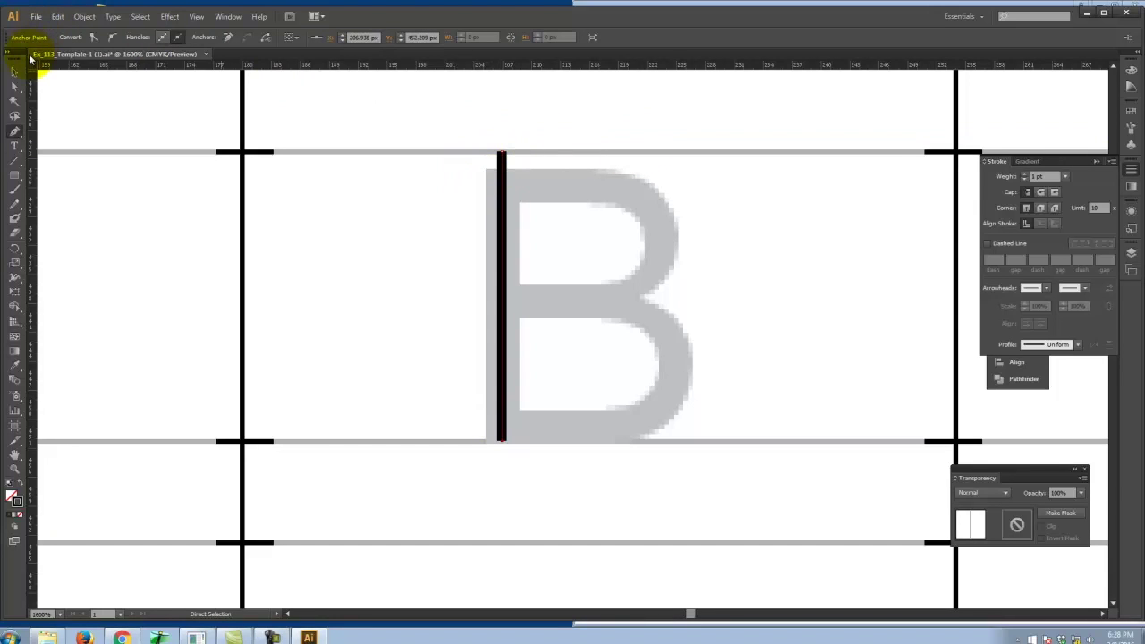
pyautogui.click(16, 73)
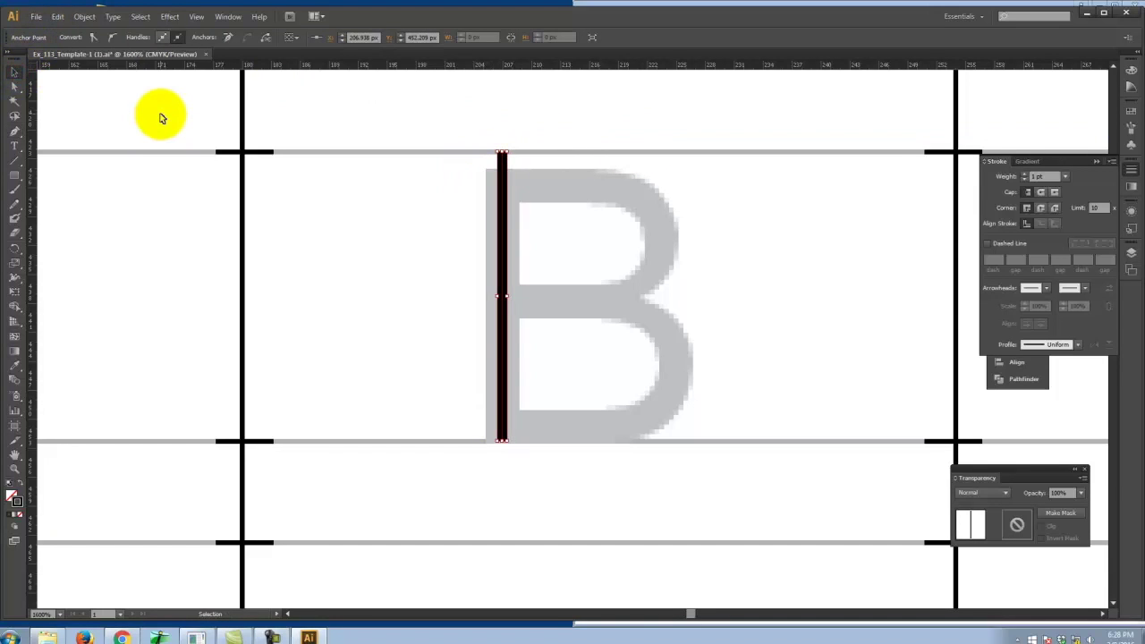
pyautogui.click(160, 116)
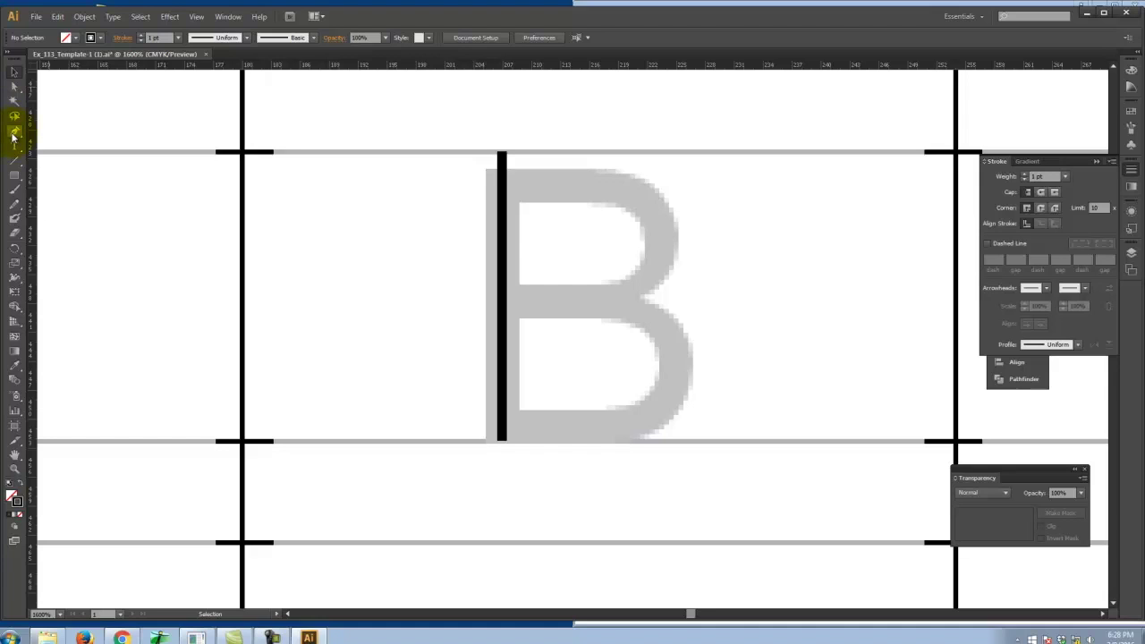
# - Continue the B's stem path from its upper endpoint with a horizontal segment about 10 px long along the cap line
pyautogui.click(15, 133)
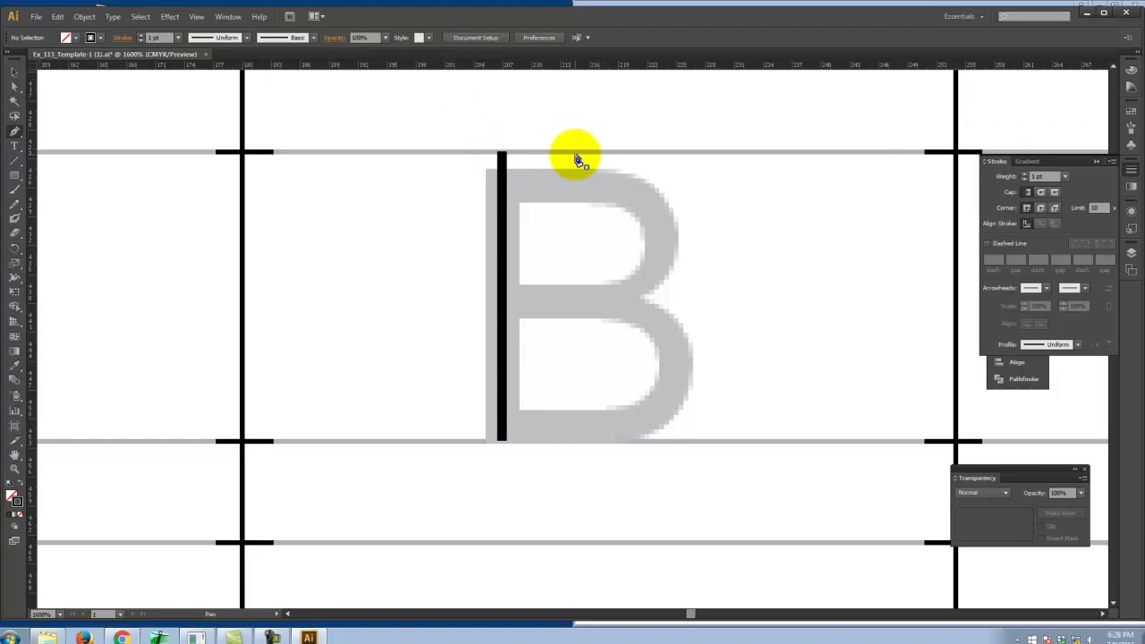
pyautogui.press('v')
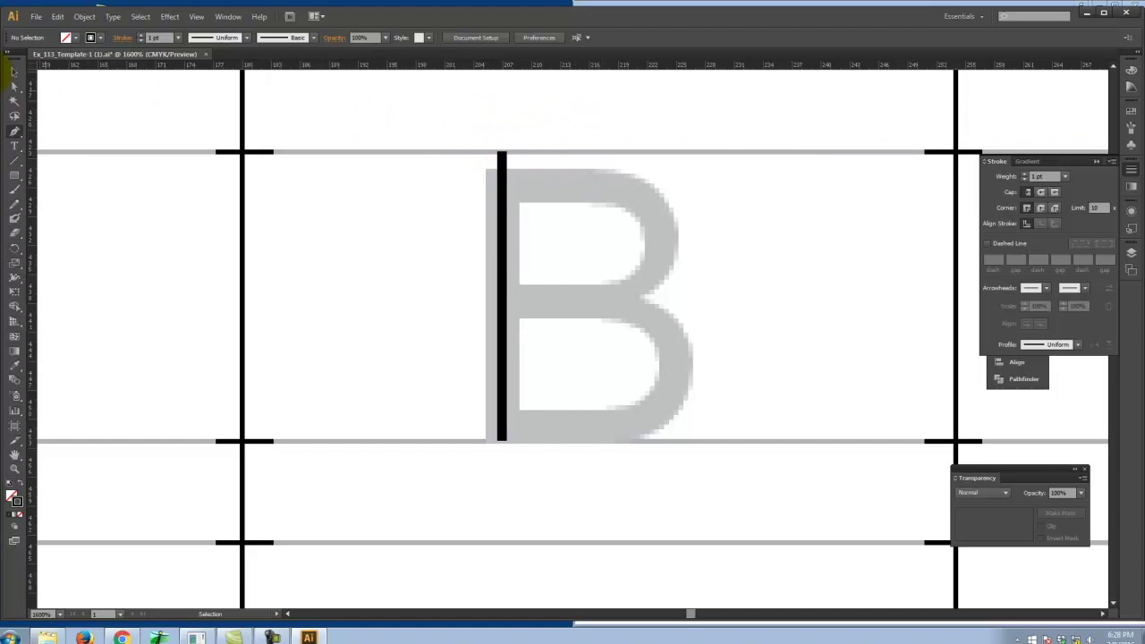
pyautogui.click(18, 134)
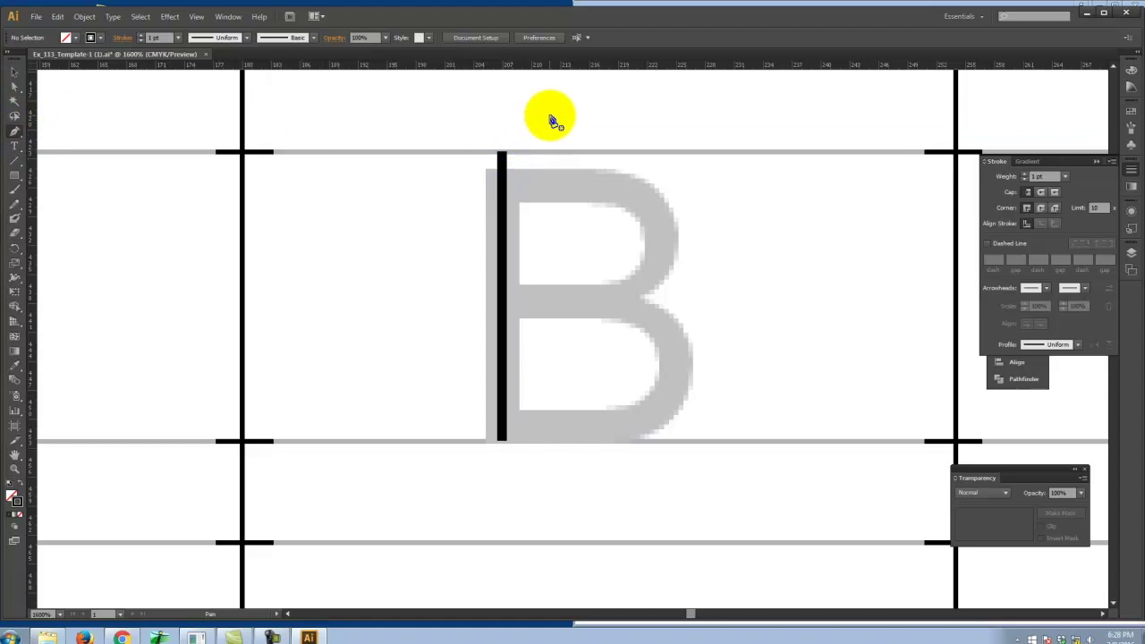
pyautogui.click(502, 156)
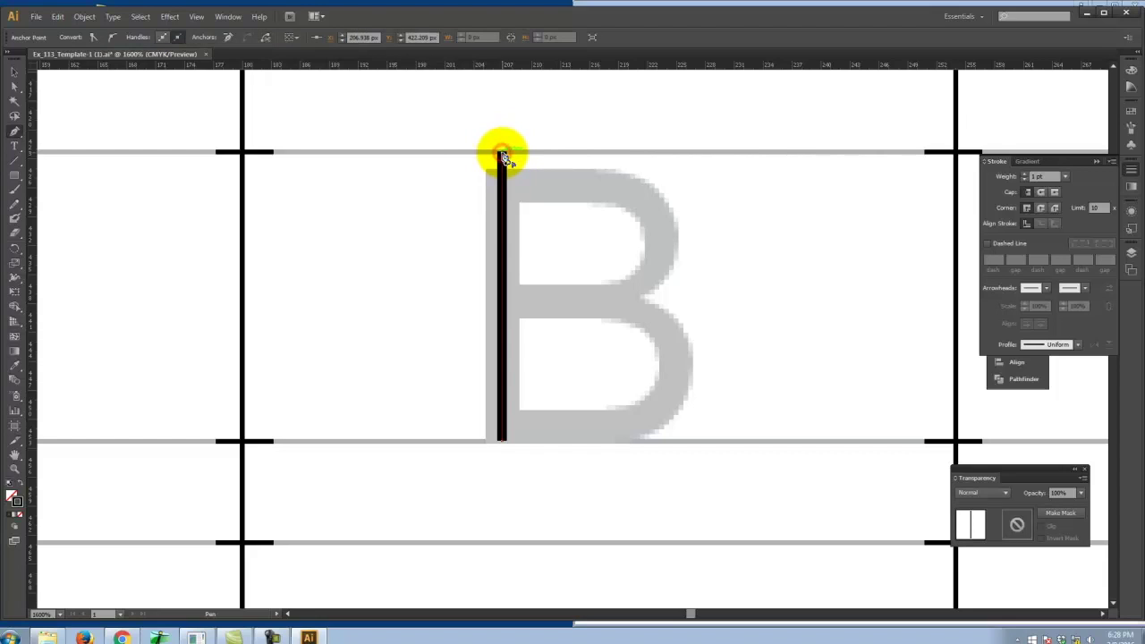
pyautogui.click(600, 154)
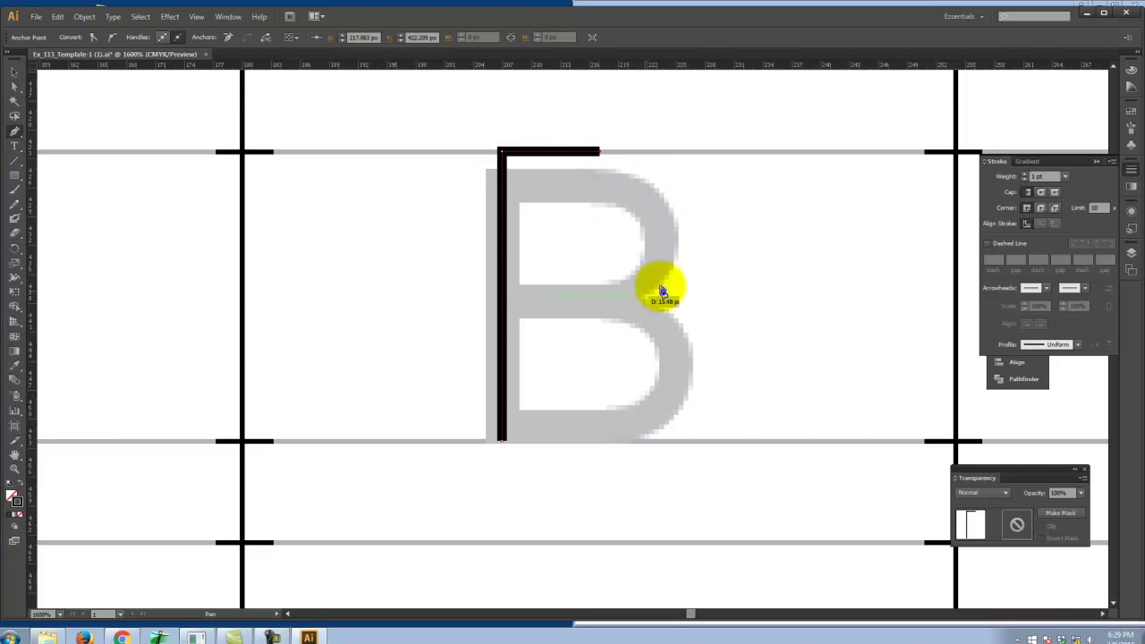
# - Try to outline the B's two bowls with straight segments, closing the path at the foot of the stem
pyautogui.click(664, 232)
pyautogui.click(606, 299)
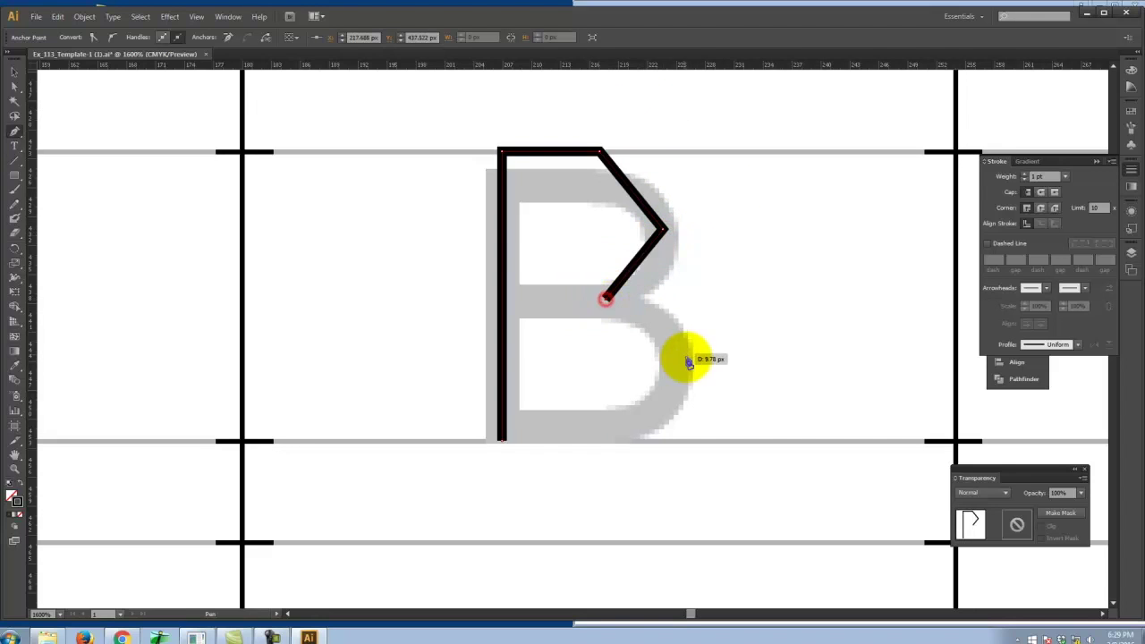
pyautogui.click(686, 366)
pyautogui.click(620, 439)
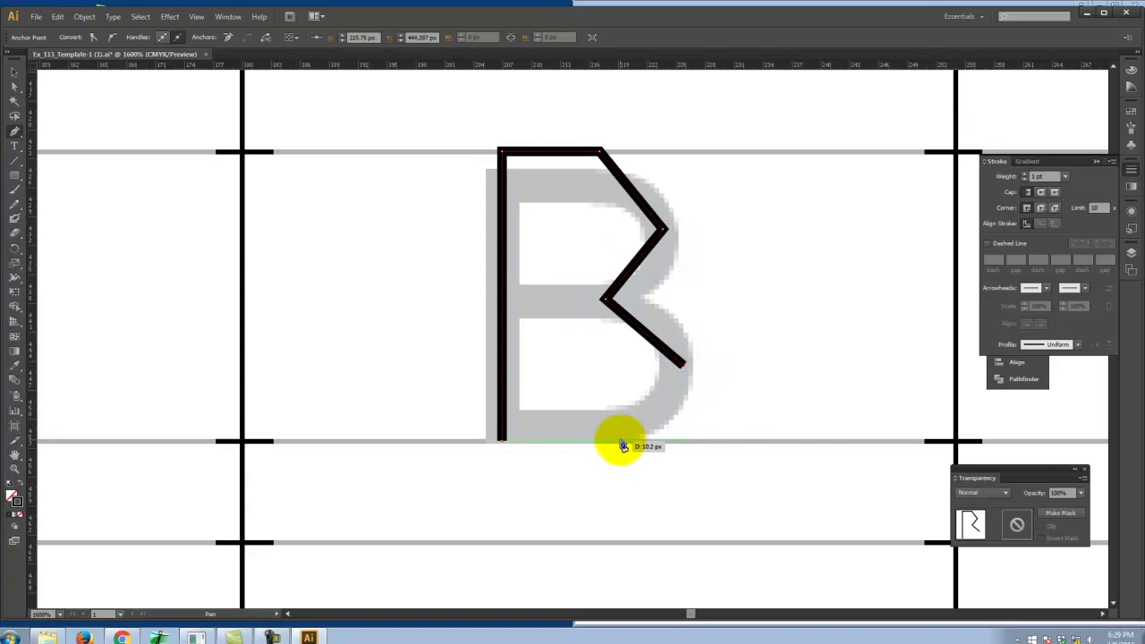
pyautogui.click(507, 447)
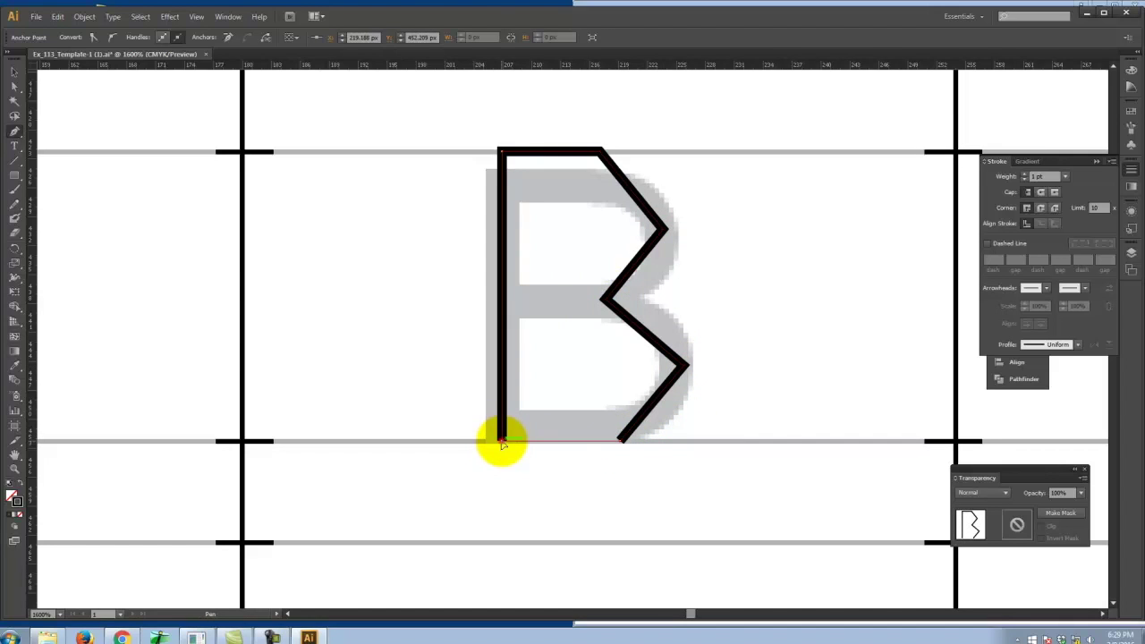
pyautogui.click(501, 441)
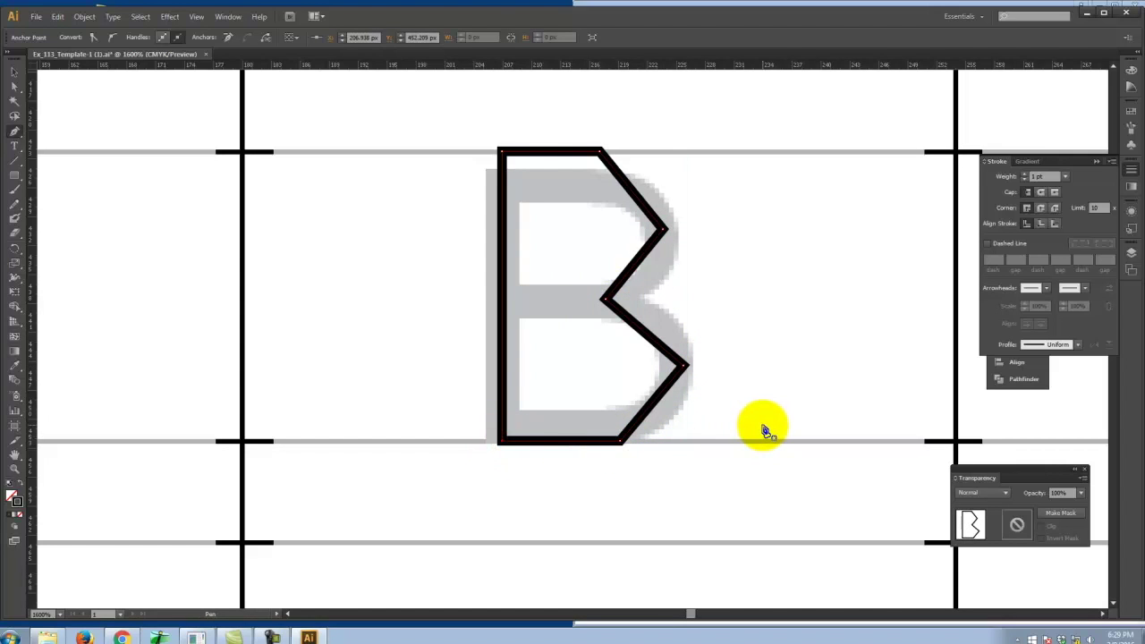
# - Undo the straight bowl segments back to the end of the B's horizontal cap-line segment
pyautogui.hotkey('ctrl', 'z')
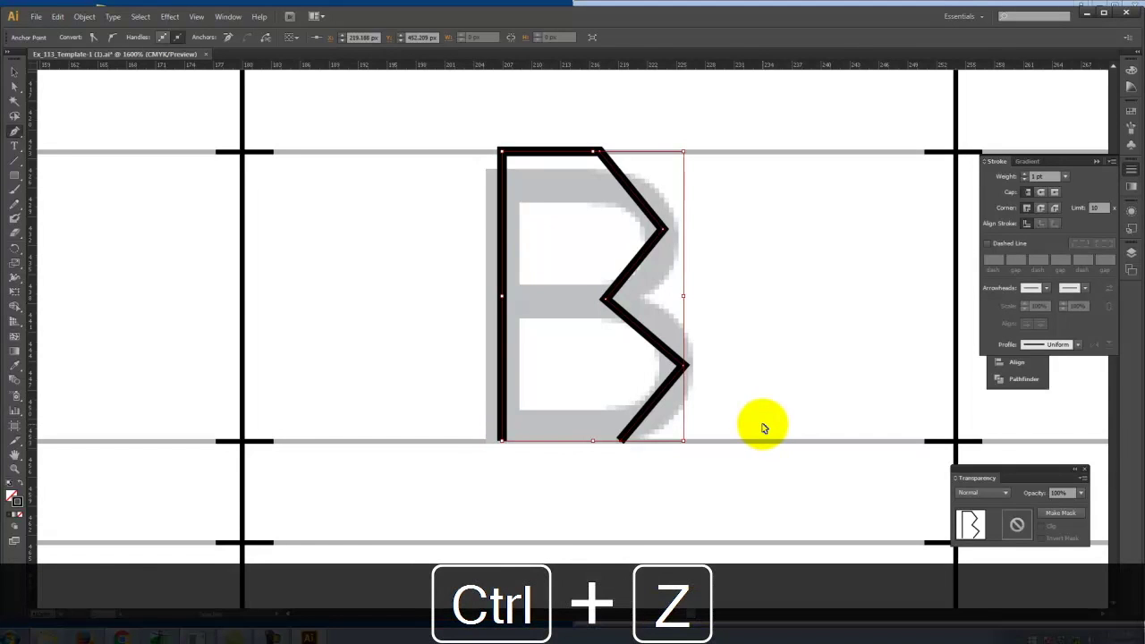
pyautogui.hotkey('ctrl', 'z')
pyautogui.hotkey('ctrl', 'z')
pyautogui.hotkey('ctrl', 'z')
pyautogui.hotkey('ctrl', 'z')
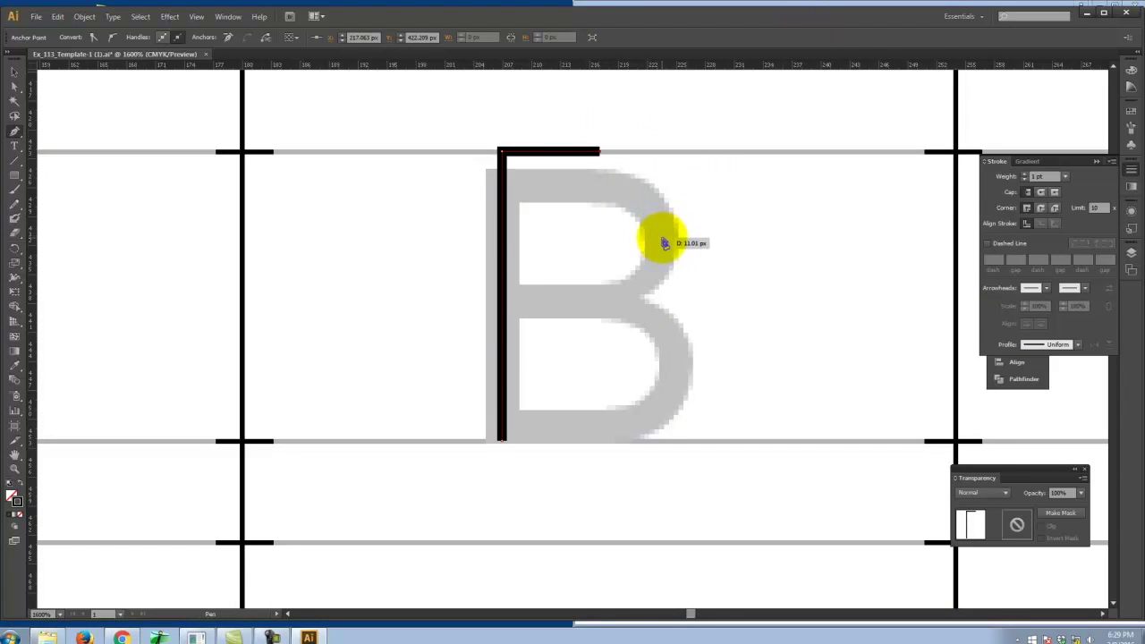
# - Draw the B's upper bowl as a curve through a smooth anchor at X 223.25 px, Y 431.397 px, ending at the guide's middle bar
pyautogui.click(659, 240)
pyautogui.moveTo(659, 240); pyautogui.dragTo(659, 334)
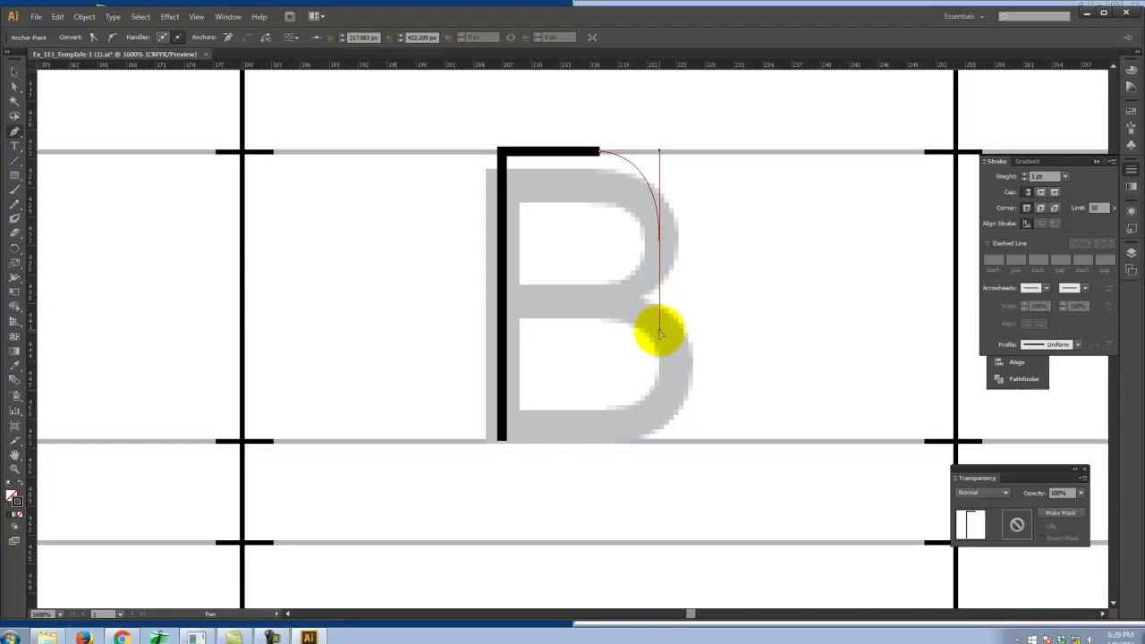
pyautogui.moveTo(659, 335); pyautogui.dragTo(659, 327)
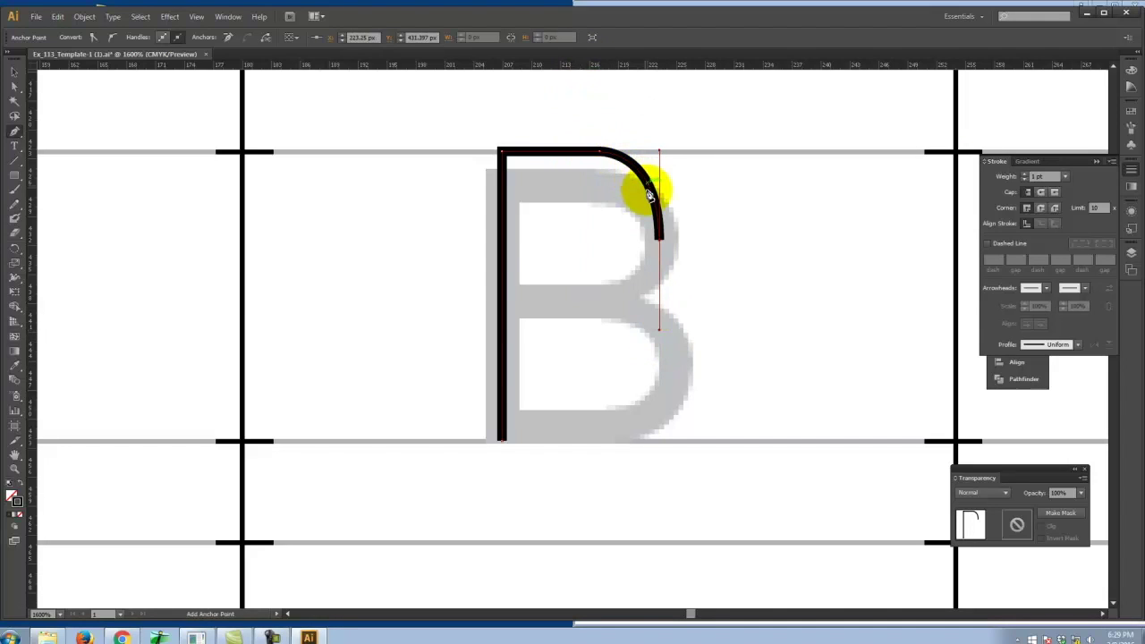
pyautogui.click(660, 242)
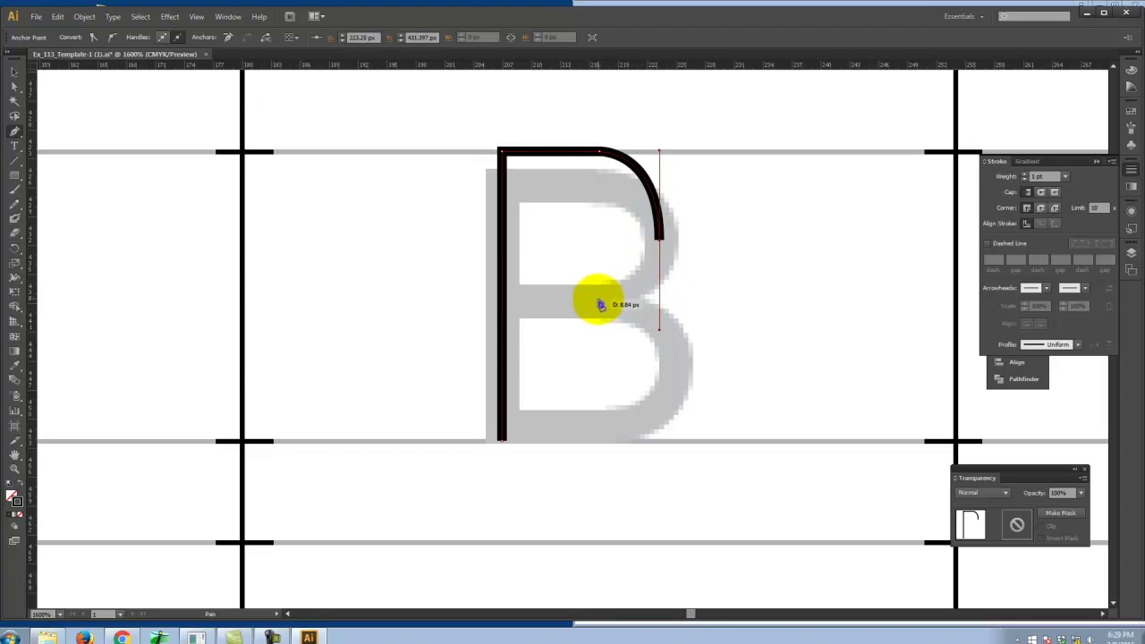
pyautogui.moveTo(595, 299)
pyautogui.mouseDown()
pyautogui.moveTo(659, 218)
pyautogui.moveTo(634, 291)
pyautogui.moveTo(593, 289)
pyautogui.moveTo(595, 302)
pyautogui.mouseUp()
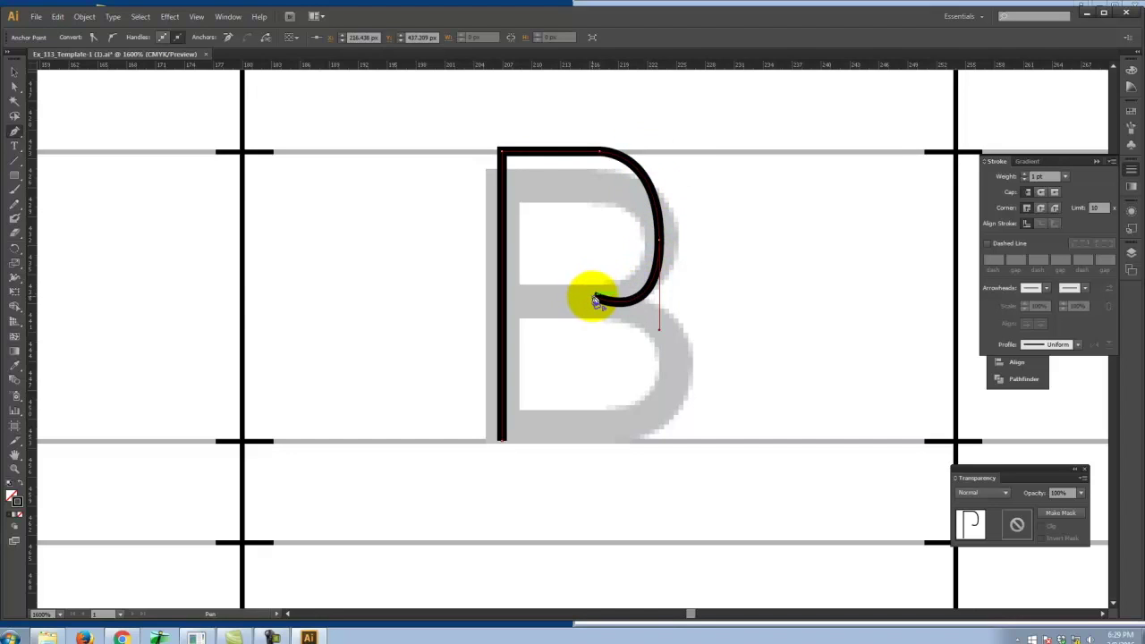
# - Continue the B's path from the upper bowl with a horizontal middle bar ending at X 208.5 px, just short of the stem
pyautogui.click(507, 295)
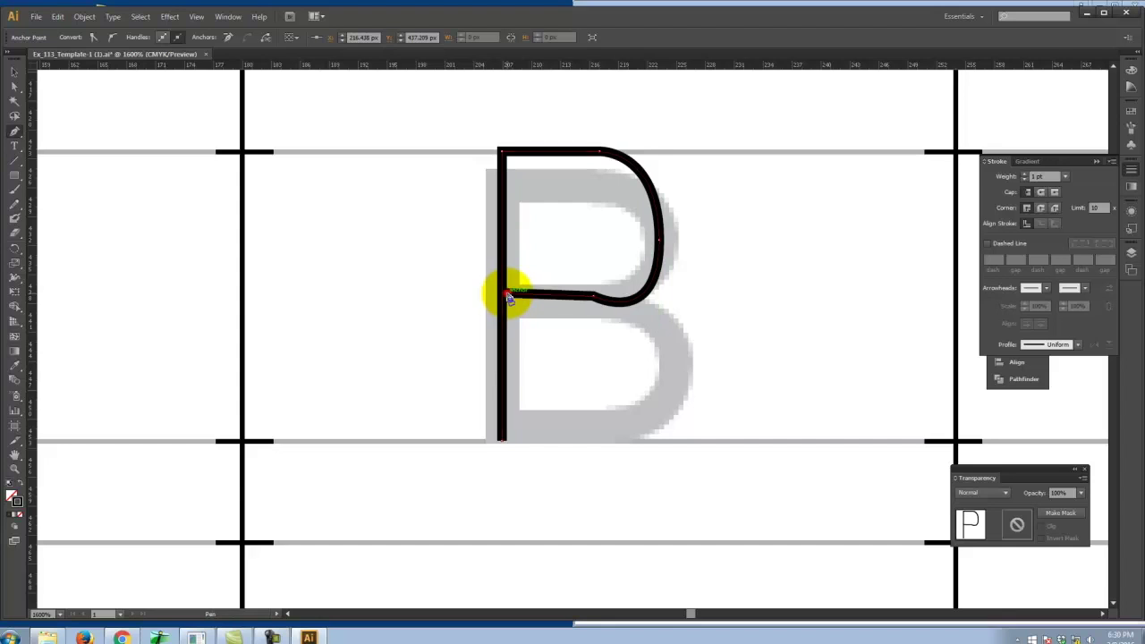
pyautogui.hotkey('ctrl', 'z')
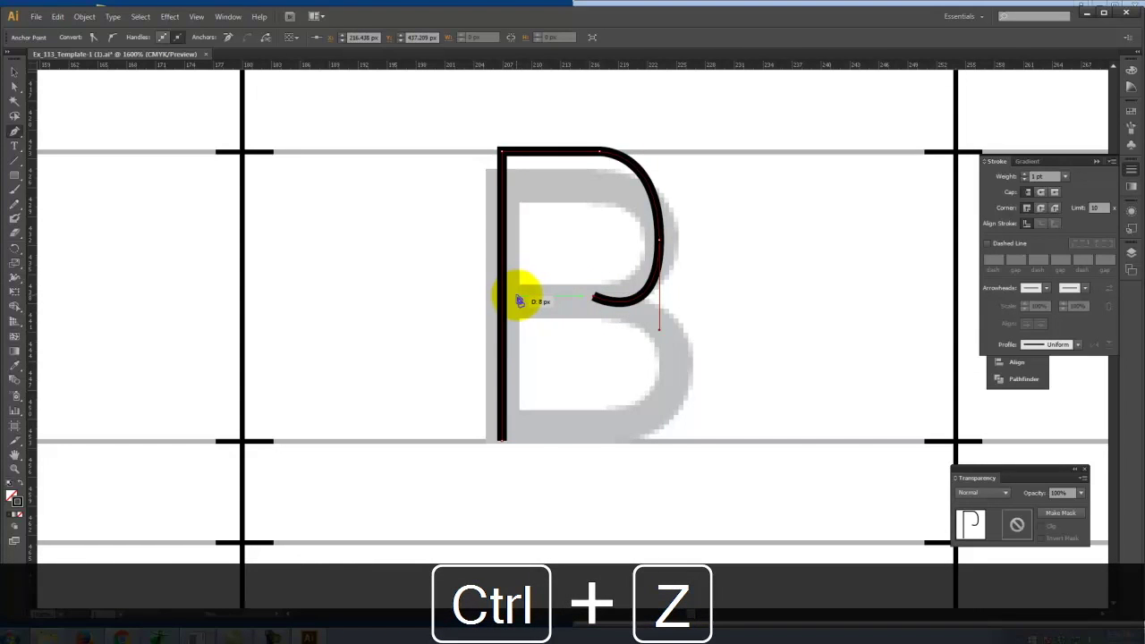
pyautogui.click(518, 296)
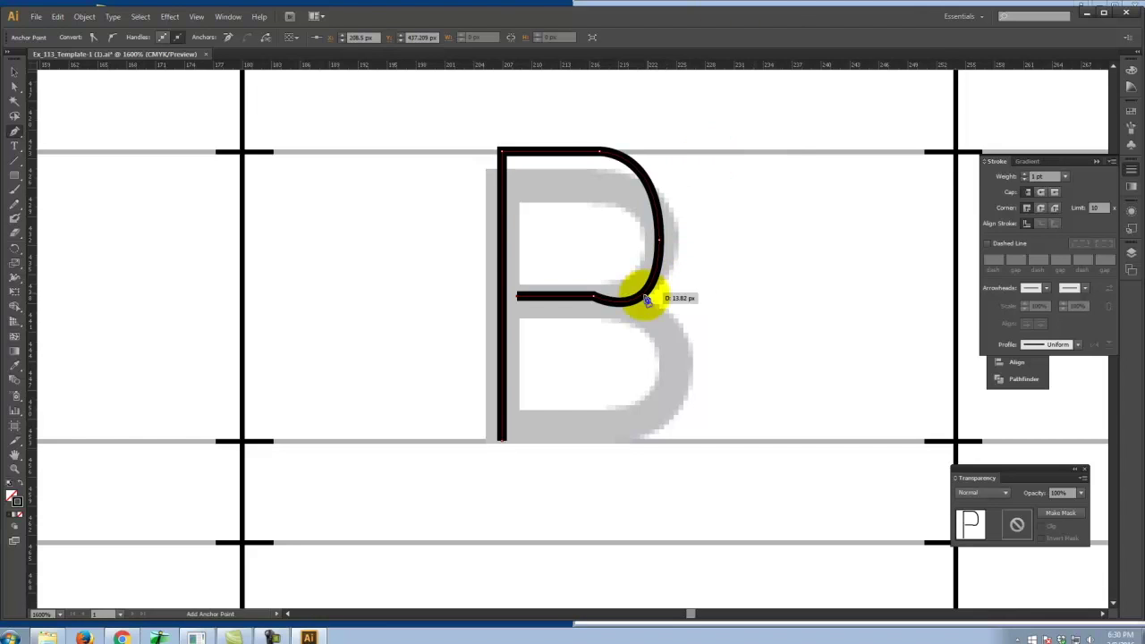
# - Move the upper bowl's outermost anchor to X 223.625 px, Y 429.959 px and adjust both its handles to smooth the curve
pyautogui.click(15, 89)
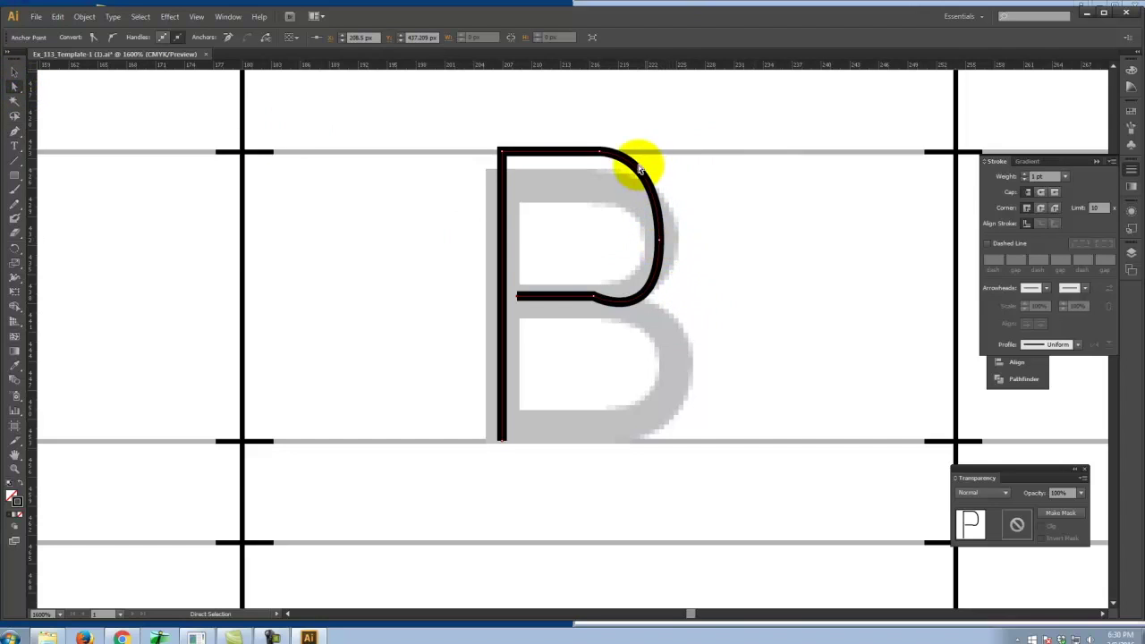
pyautogui.click(662, 243)
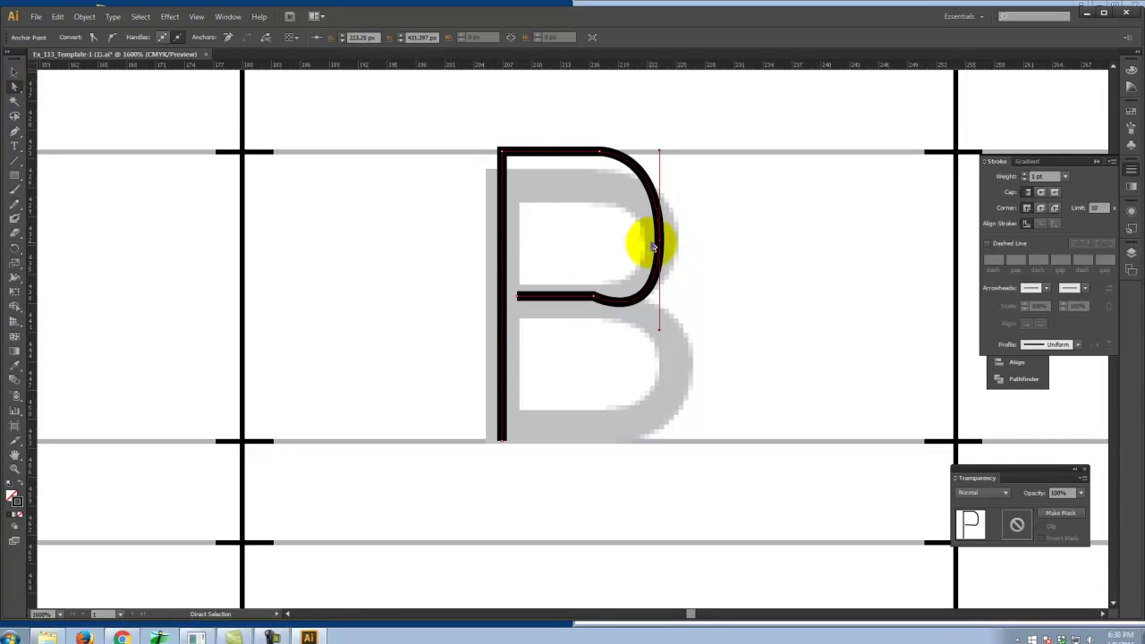
pyautogui.moveTo(660, 244); pyautogui.dragTo(660, 230)
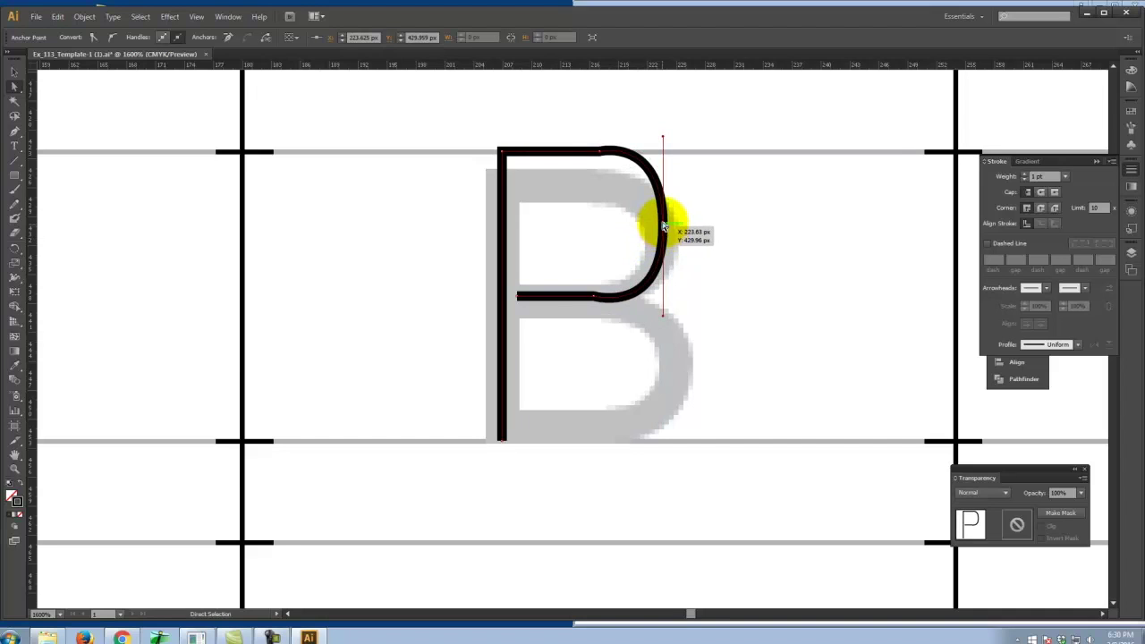
pyautogui.moveTo(664, 140); pyautogui.dragTo(663, 152)
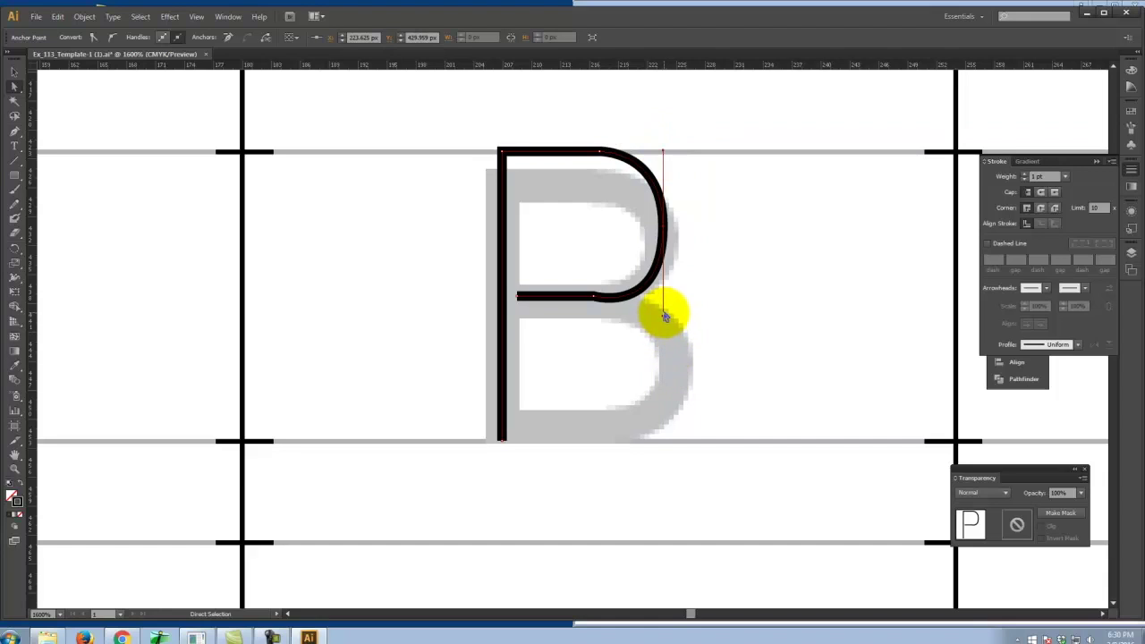
pyautogui.moveTo(662, 313); pyautogui.dragTo(665, 301)
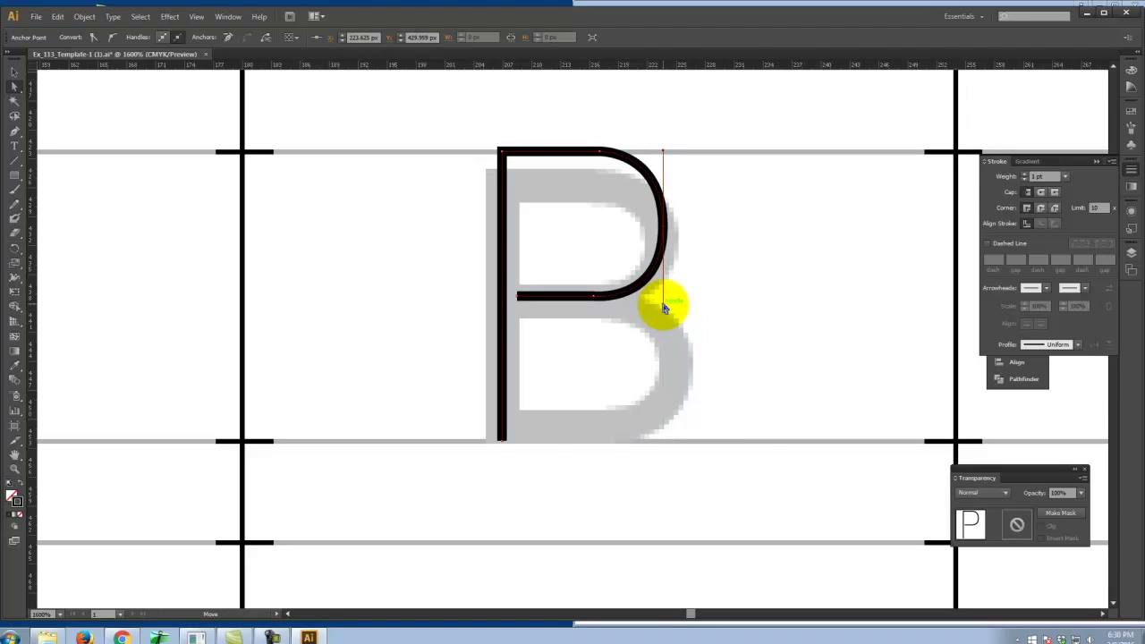
pyautogui.click(751, 259)
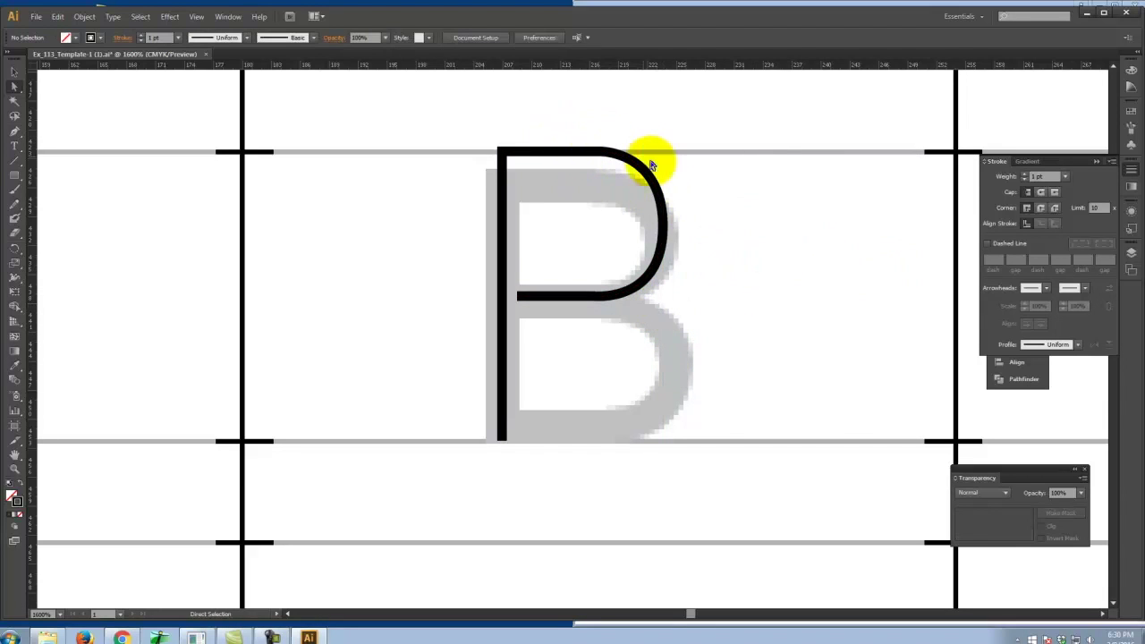
pyautogui.click(665, 228)
pyautogui.moveTo(663, 305); pyautogui.dragTo(664, 304)
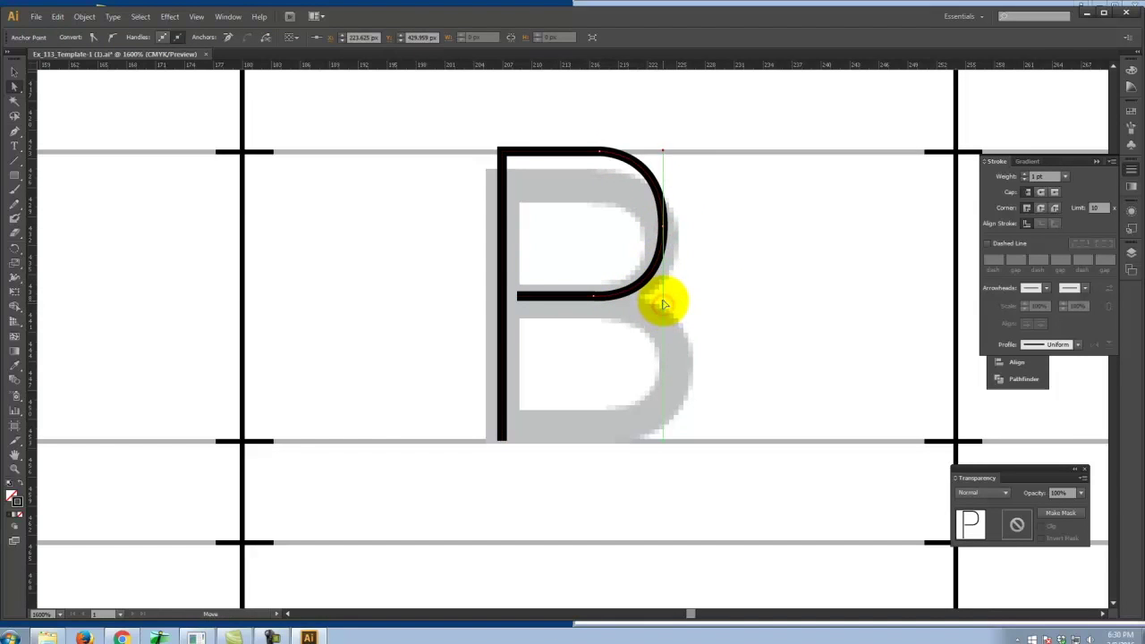
pyautogui.click(723, 302)
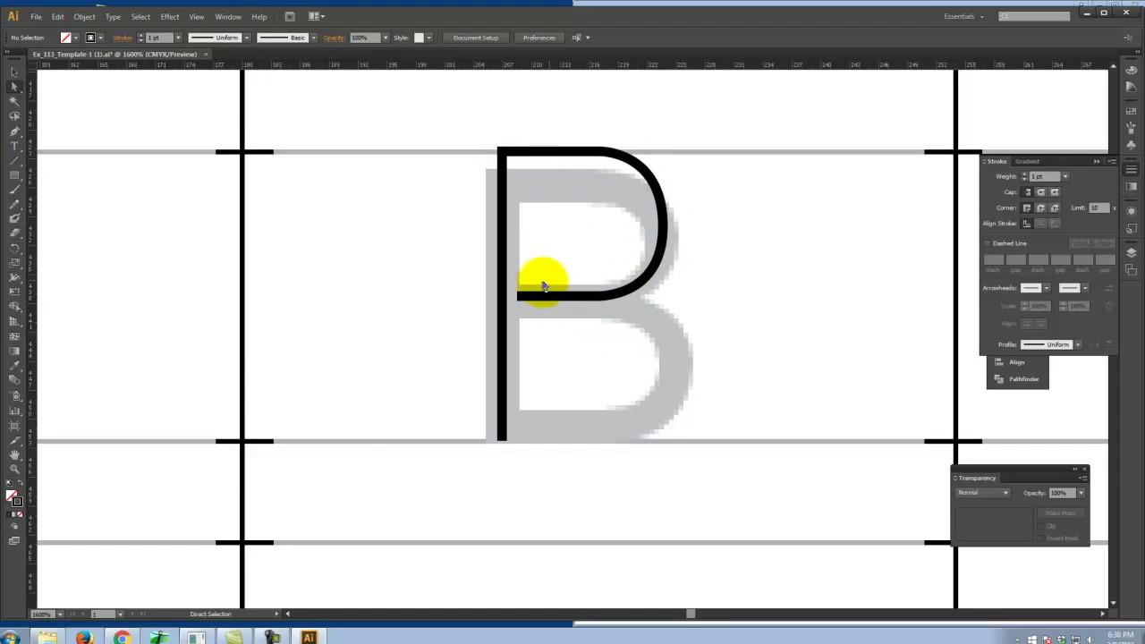
# - Extend the middle bar's free endpoint horizontally onto the stem at X 206.938 px, Y 437.209 px
pyautogui.click(519, 297)
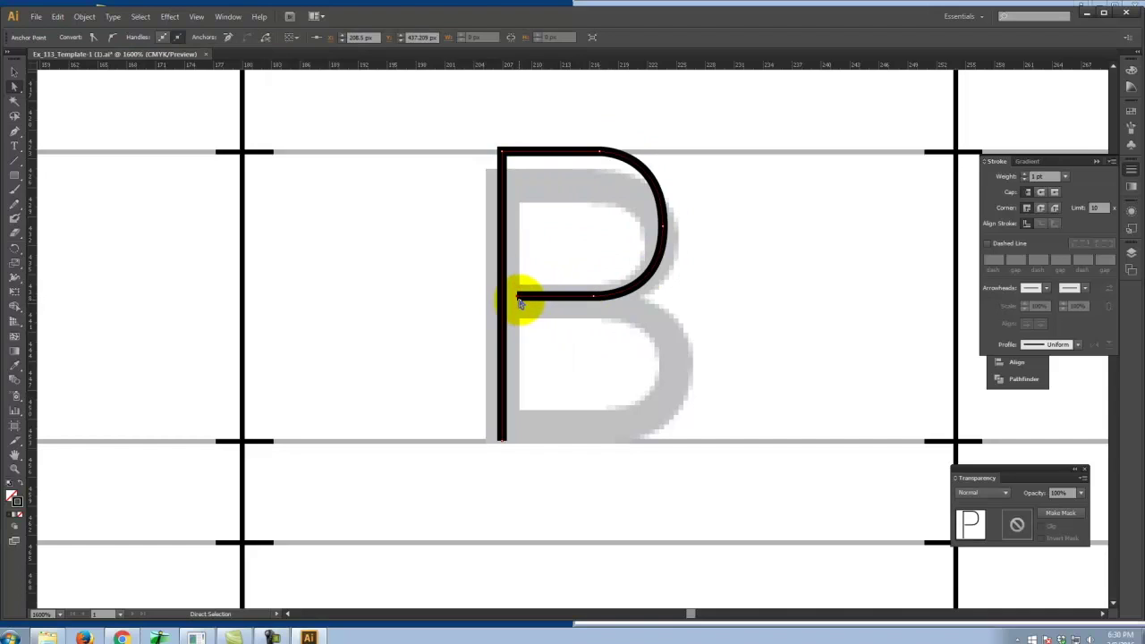
pyautogui.moveTo(519, 298); pyautogui.dragTo(502, 298)
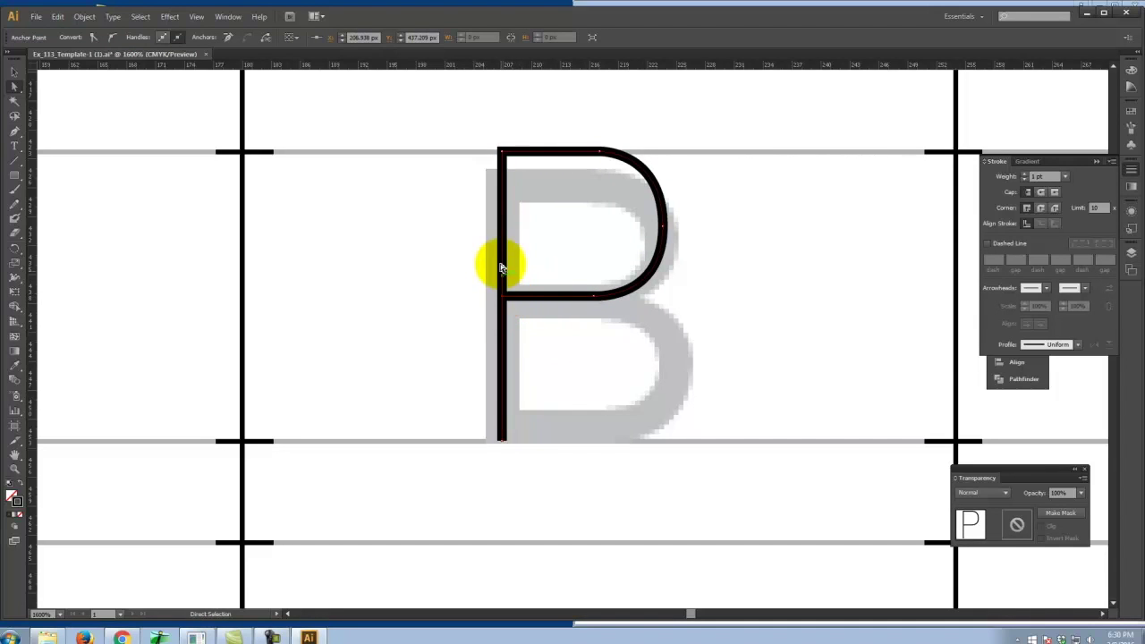
pyautogui.click(422, 271)
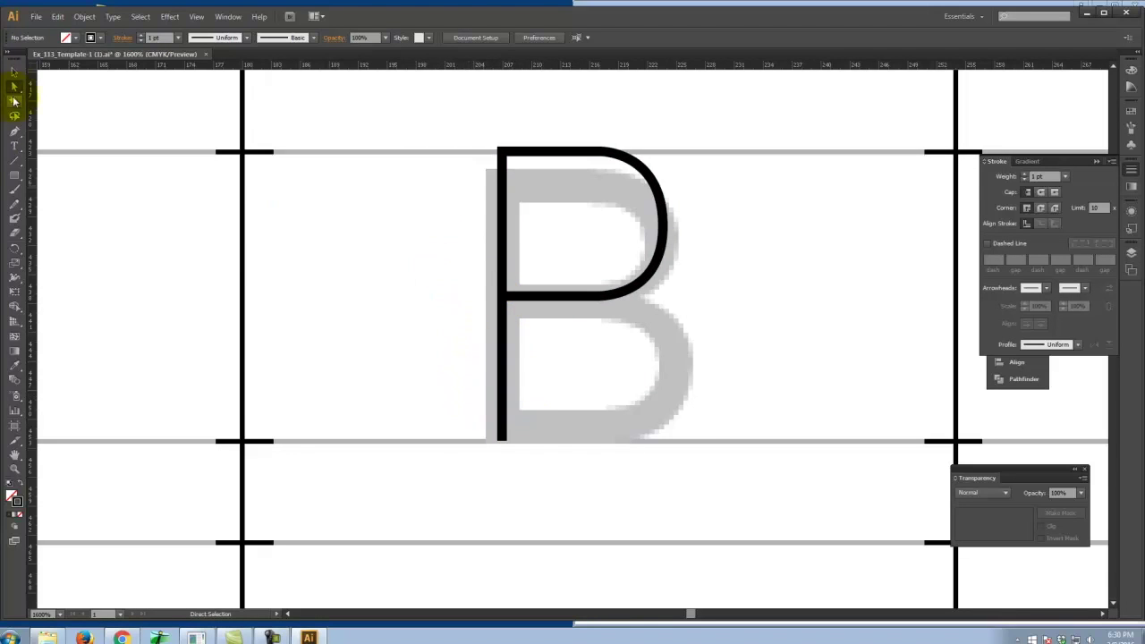
# - Draw the B's lower bowl from the stem's foot along the baseline, through a smooth anchor at X 227.75 px, Y 444.897 px, ending near the middle bar
pyautogui.click(16, 131)
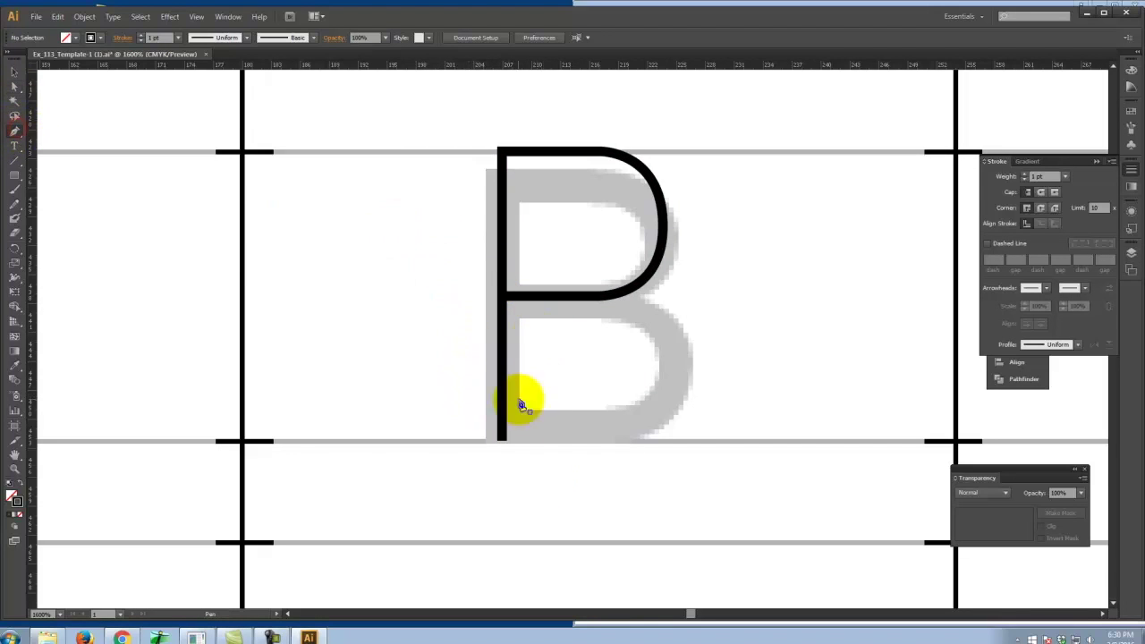
pyautogui.click(504, 448)
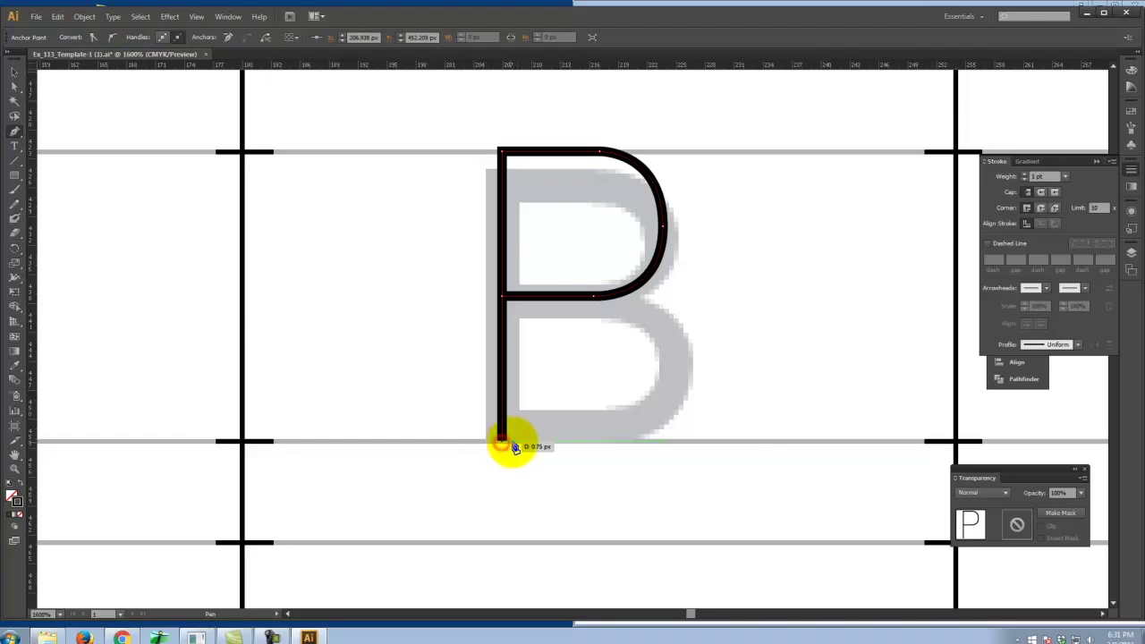
pyautogui.click(644, 442)
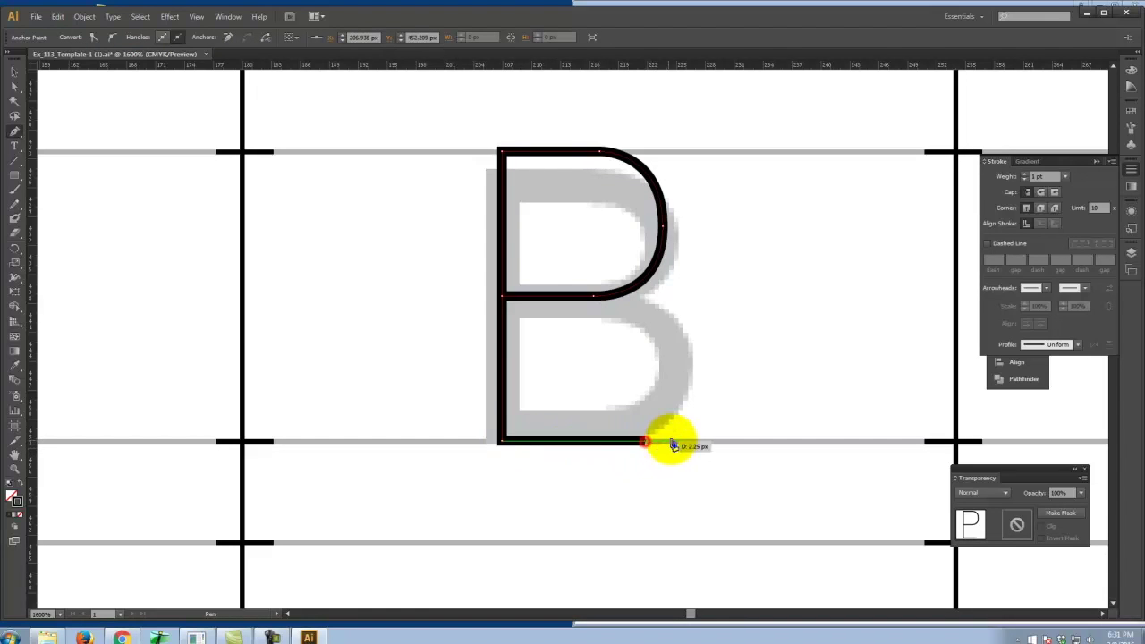
pyautogui.moveTo(705, 440); pyautogui.dragTo(703, 303)
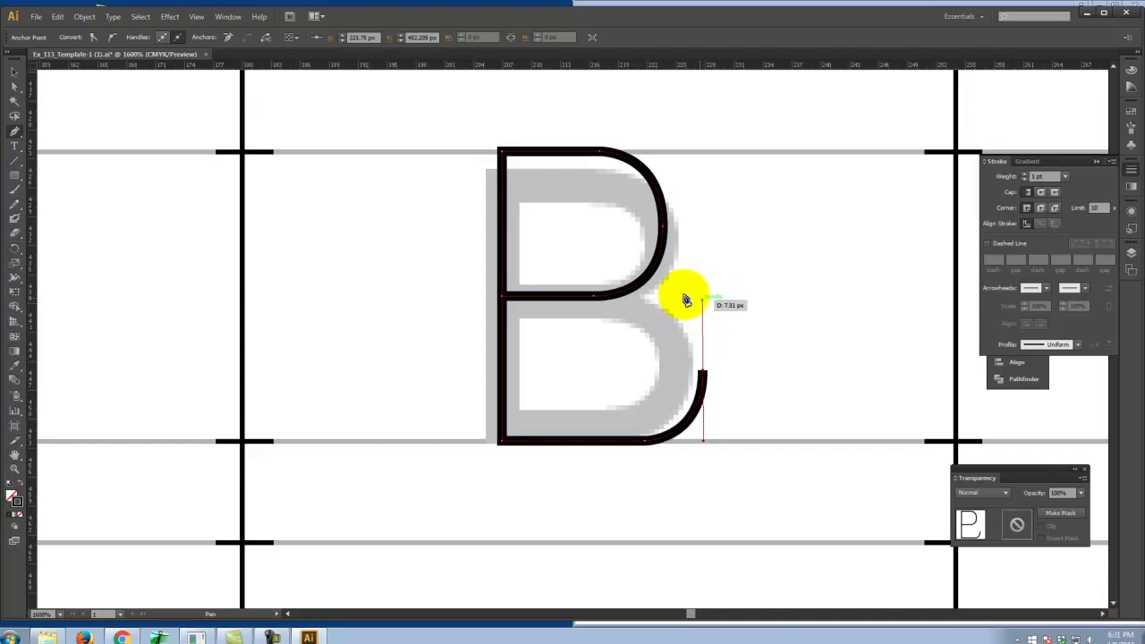
pyautogui.click(625, 305)
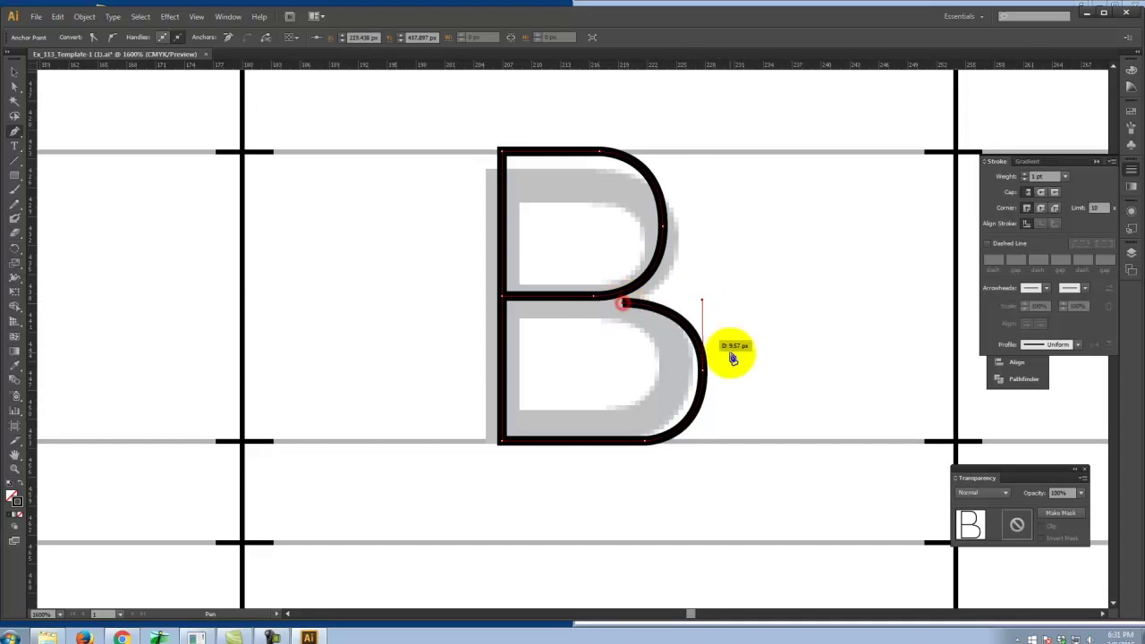
# - Move the lower bowl's free endpoint onto the B's middle bar at X 216.938 px, Y 437.209 px
pyautogui.click(16, 88)
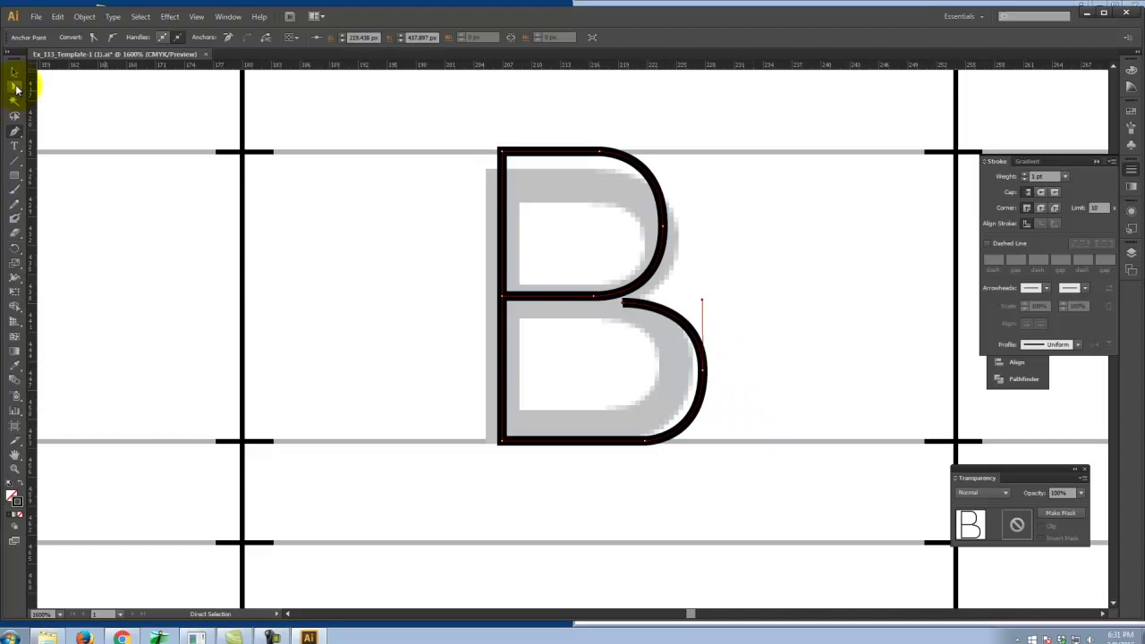
pyautogui.click(131, 282)
pyautogui.moveTo(625, 304); pyautogui.dragTo(666, 324)
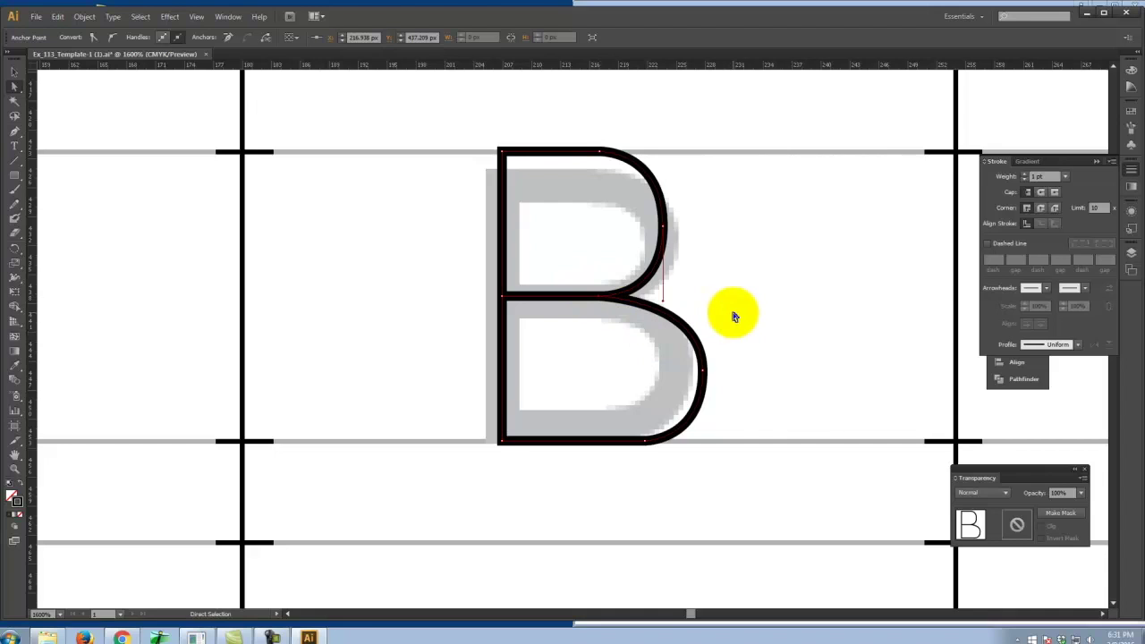
# - Lengthen the upper handle of the lower bowl's outermost anchor to round the curve into the middle bar
pyautogui.click(704, 373)
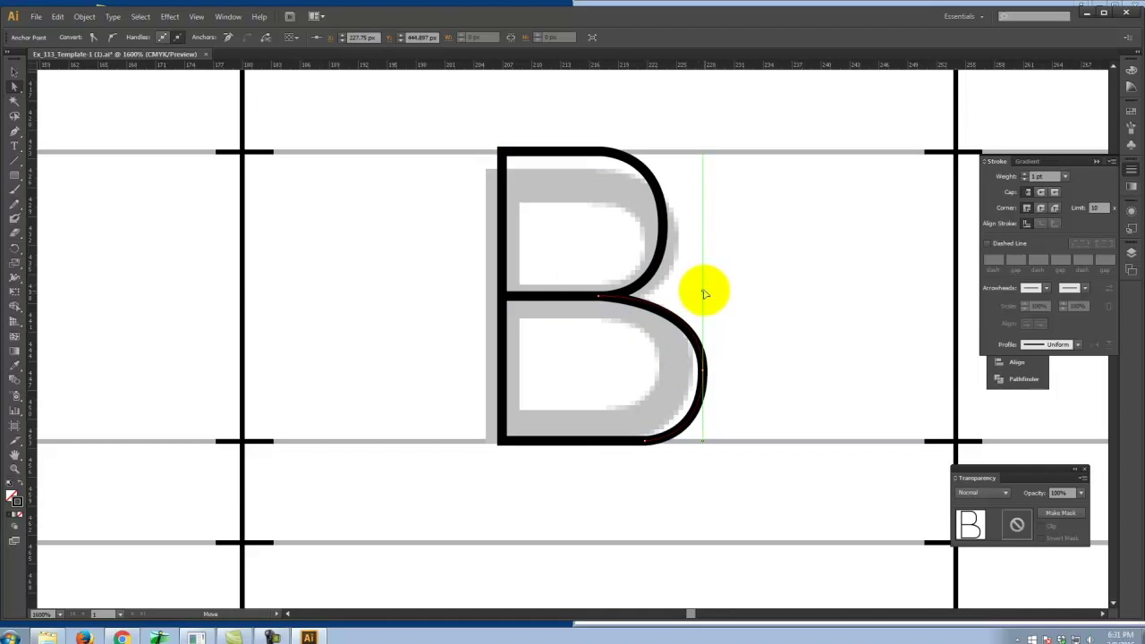
pyautogui.click(704, 294)
pyautogui.moveTo(704, 293); pyautogui.dragTo(702, 291)
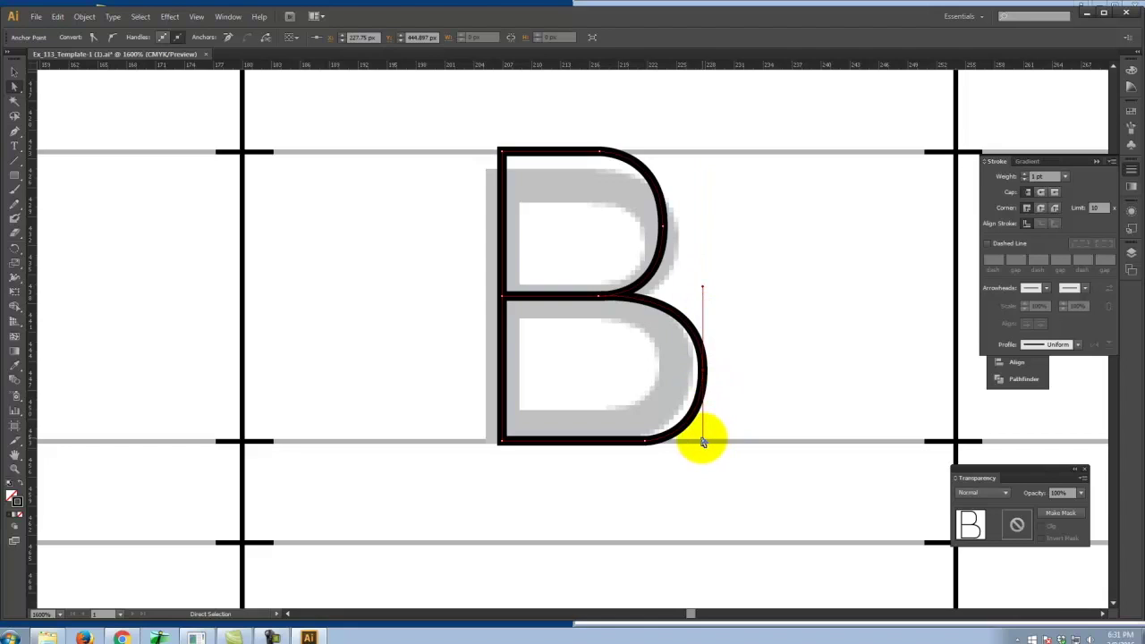
pyautogui.click(800, 404)
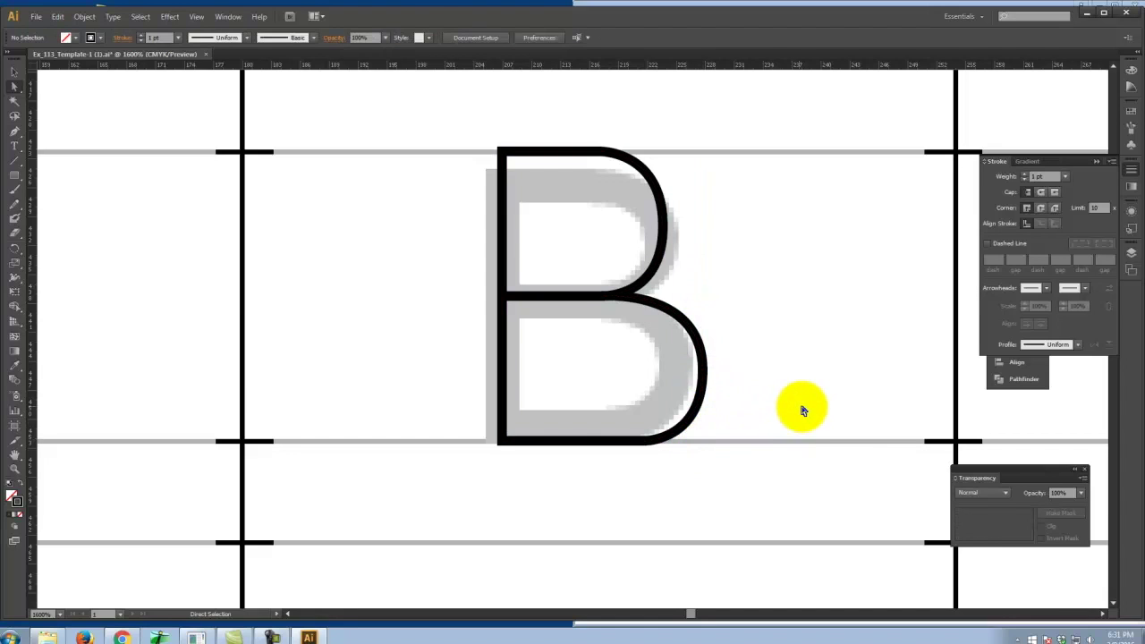
# - Shift the lower bowl's baseline anchor inward to X 220.938 px, Y 452.209 px
pyautogui.click(645, 440)
pyautogui.moveTo(646, 442); pyautogui.dragTo(635, 440)
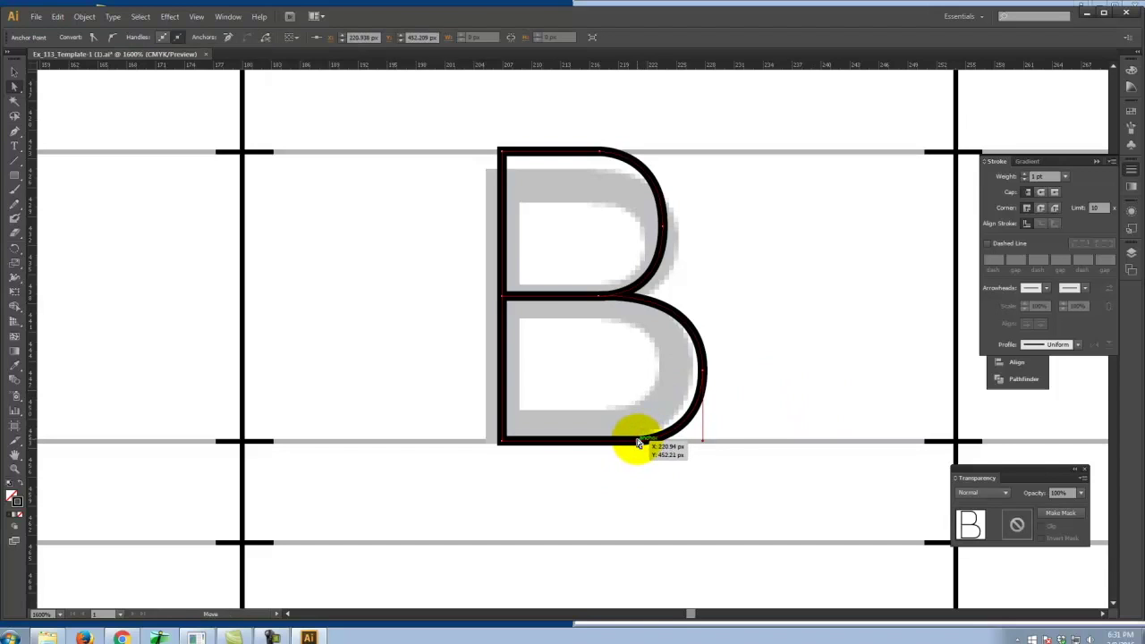
pyautogui.click(807, 401)
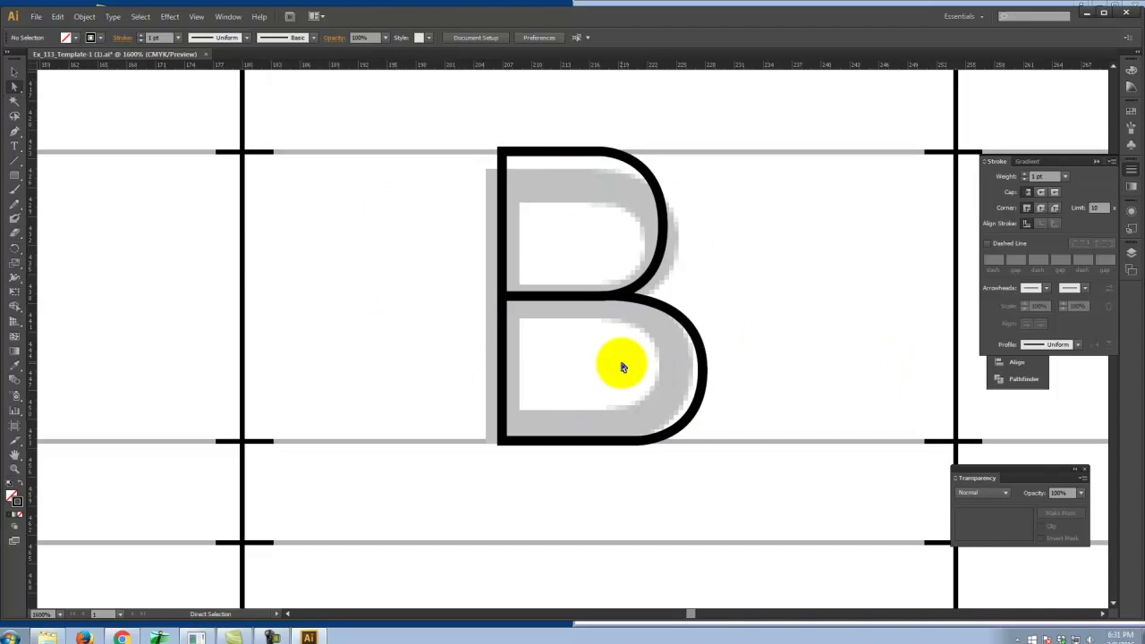
# - Draw the C as an open curve over its guide, with smooth anchors on the cap line, outer side and baseline, ending at the lower terminal
pyautogui.press('space')
pyautogui.moveTo(892, 281); pyautogui.dragTo(243, 266)
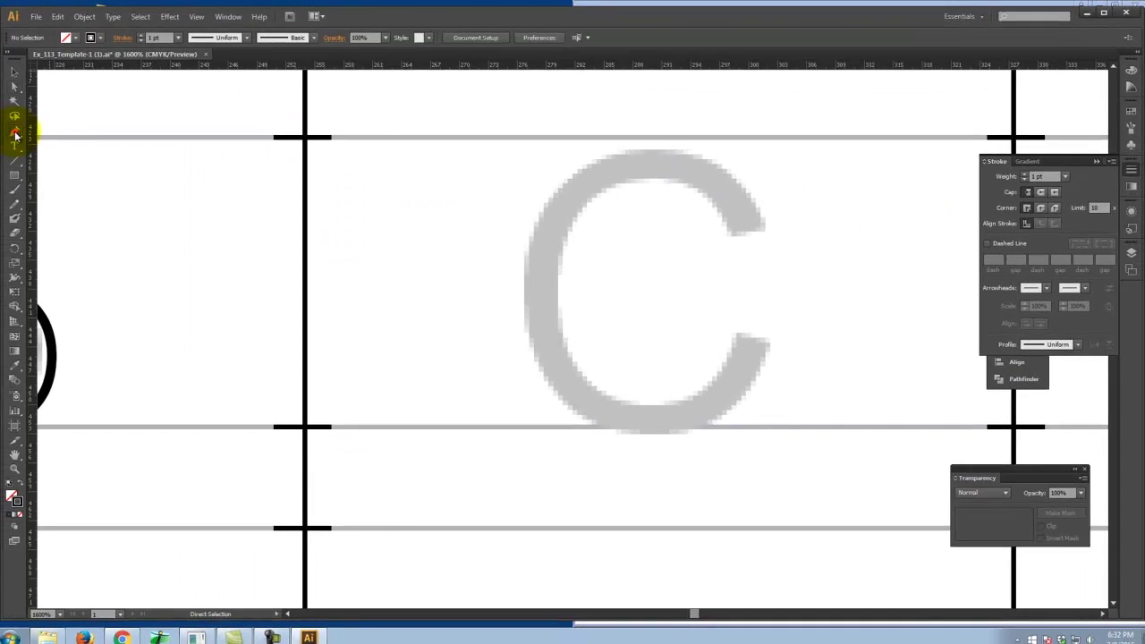
pyautogui.press('p')
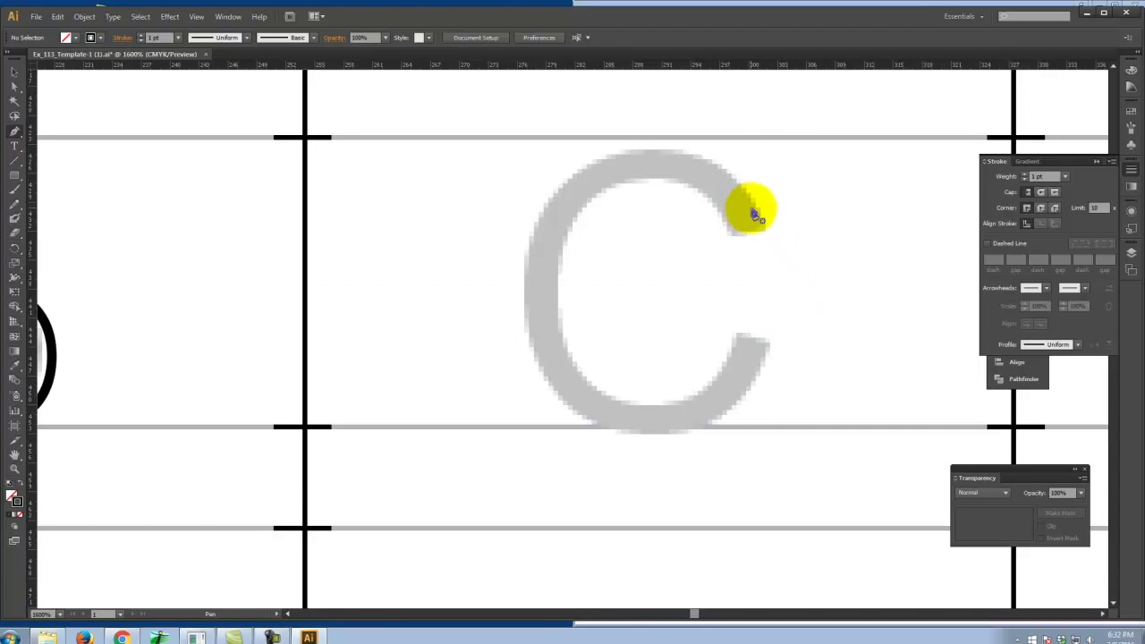
pyautogui.moveTo(746, 197); pyautogui.dragTo(515, 121)
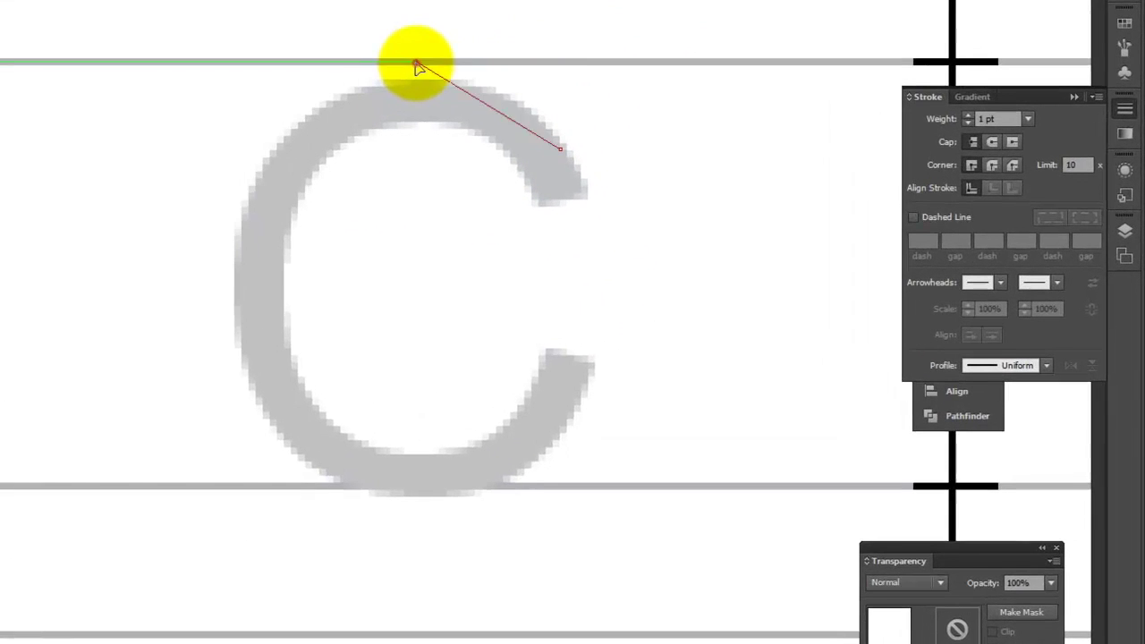
pyautogui.moveTo(302, 60); pyautogui.dragTo(279, 62)
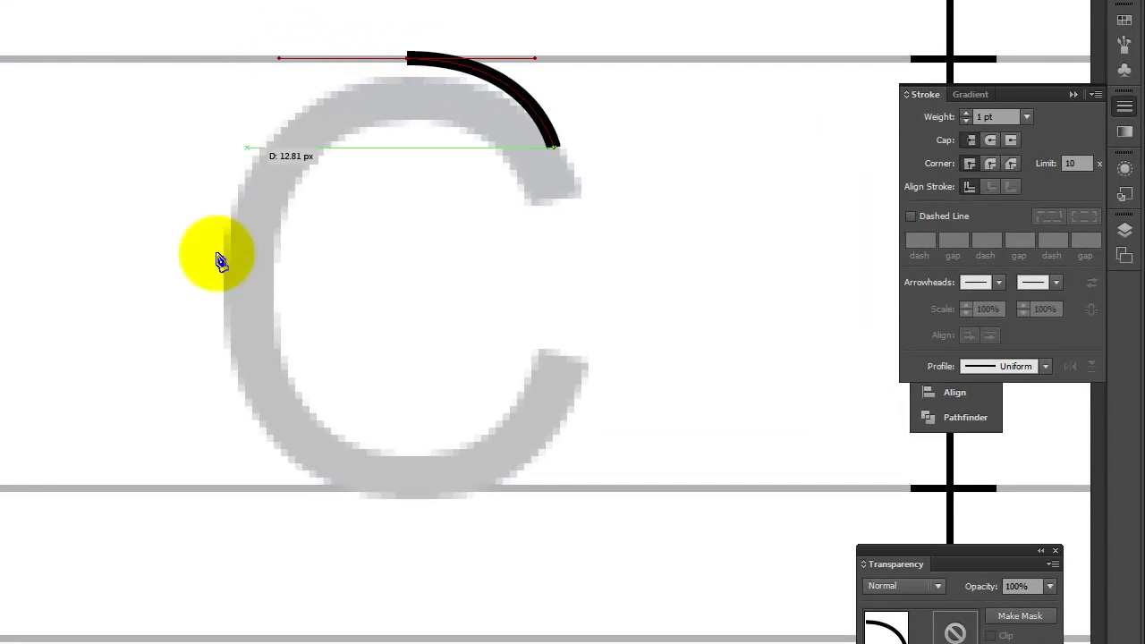
pyautogui.moveTo(252, 285); pyautogui.dragTo(255, 422)
pyautogui.moveTo(416, 489); pyautogui.dragTo(540, 492)
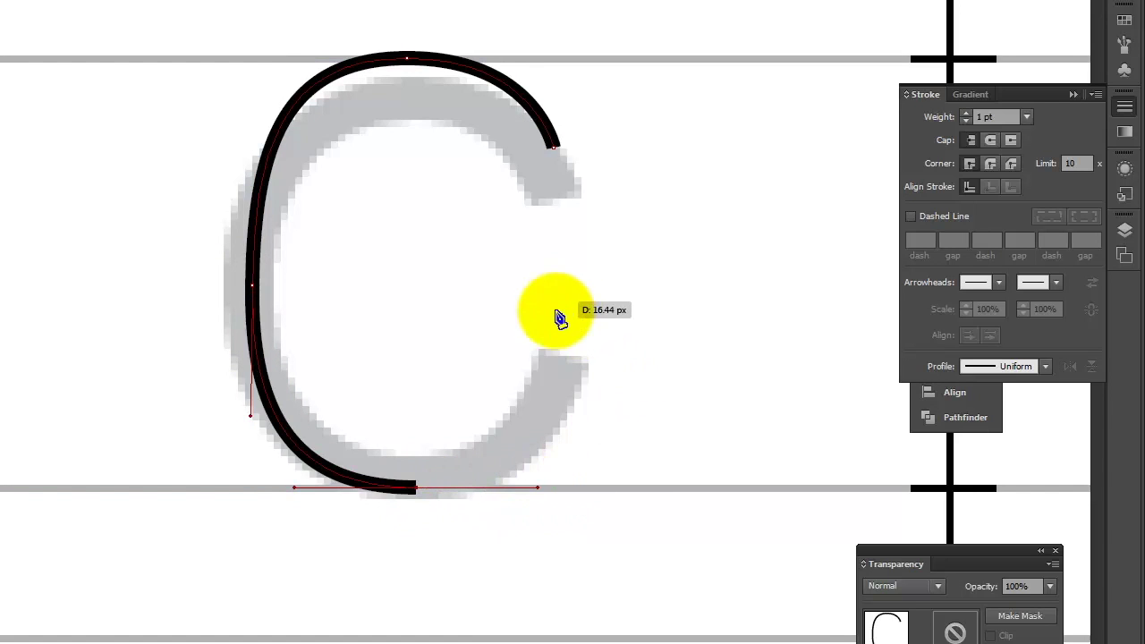
pyautogui.click(553, 358)
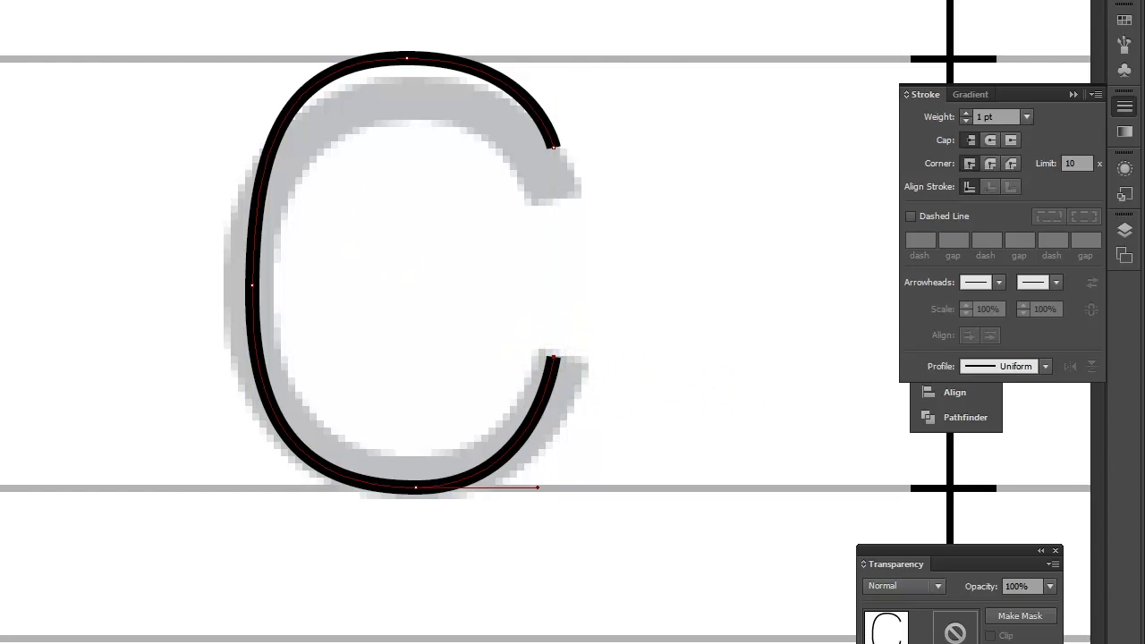
# - Move the C's upper endpoint slightly down and inward to lengthen its upper terminal
pyautogui.press('v')
pyautogui.click(89, 204)
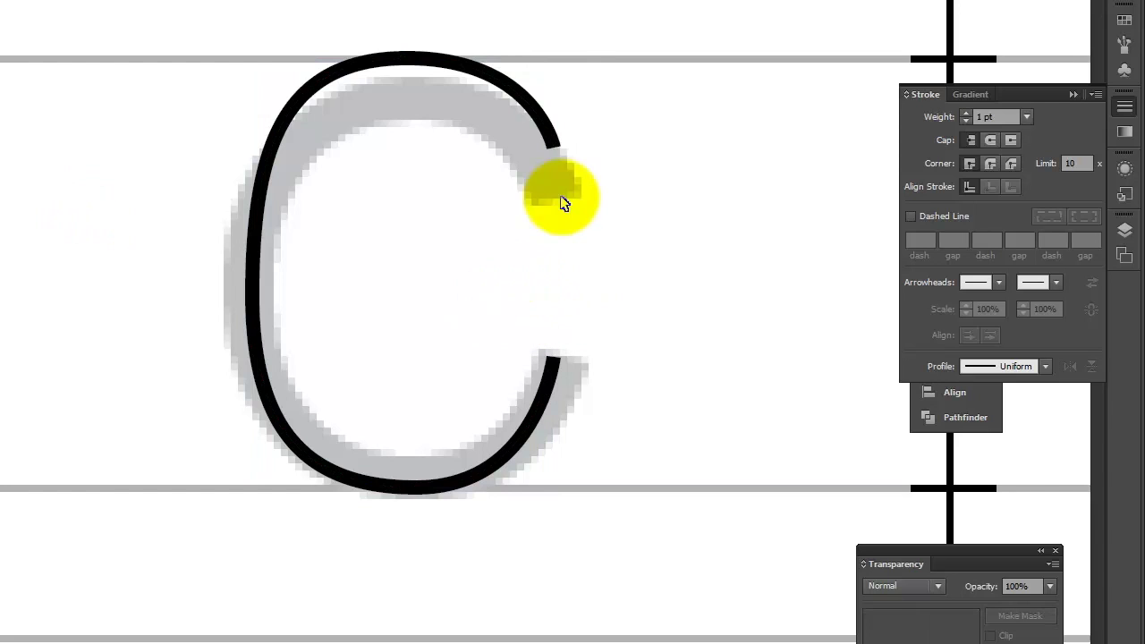
pyautogui.click(558, 148)
pyautogui.press('a')
pyautogui.click(456, 242)
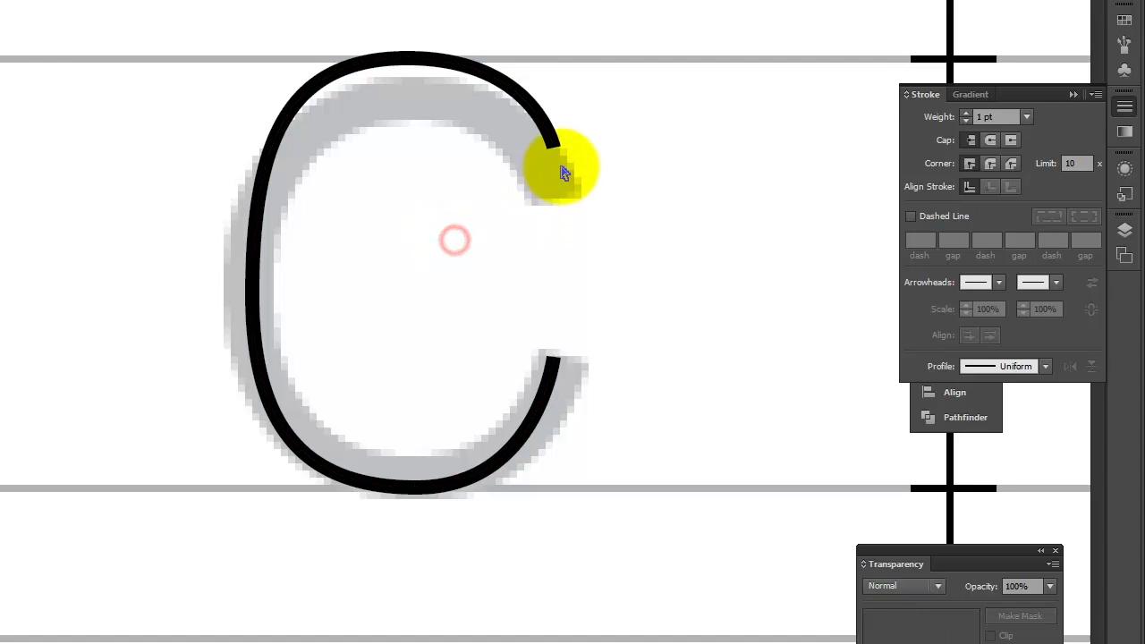
pyautogui.moveTo(556, 149)
pyautogui.mouseDown()
pyautogui.moveTo(545, 149)
pyautogui.moveTo(549, 167)
pyautogui.mouseUp()
pyautogui.click(660, 178)
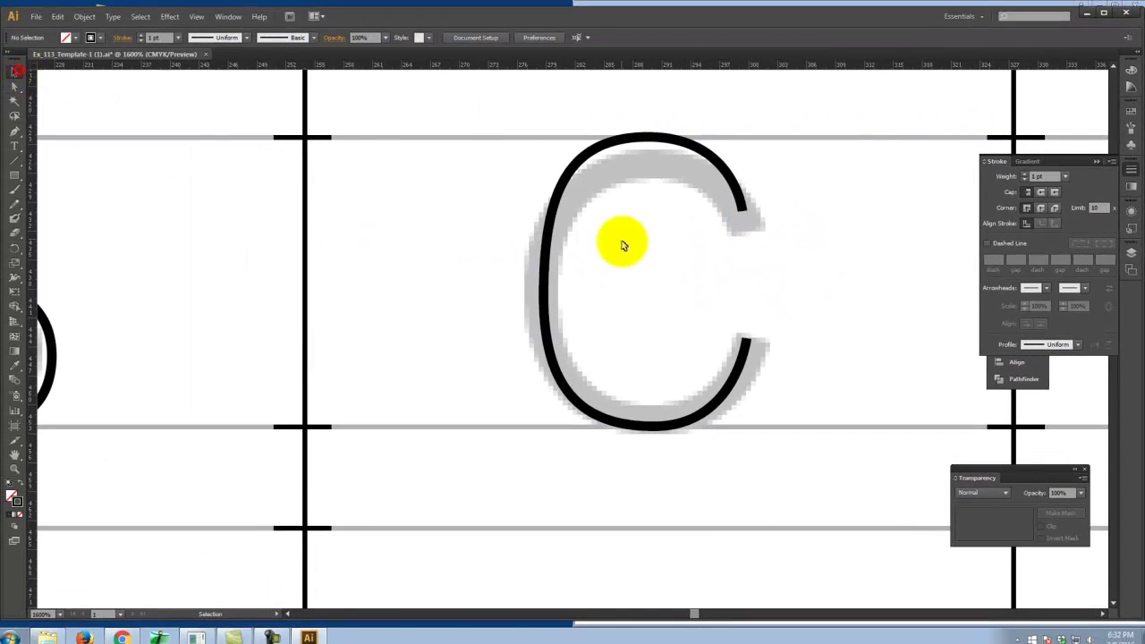
# - Delete the C curve drawn over its guide letter
pyautogui.moveTo(586, 242); pyautogui.dragTo(386, 239)
pyautogui.press('Delete')
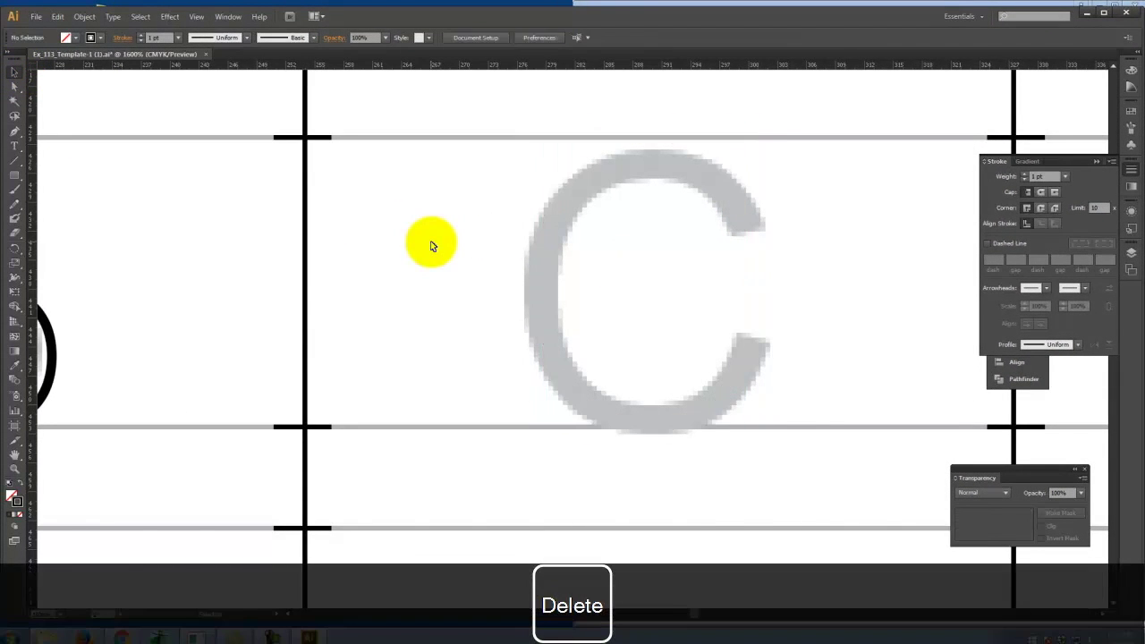
# - Redraw the C as an open curve from the upper terminal to the lower one, with smooth anchors around its outer side
pyautogui.click(14, 130)
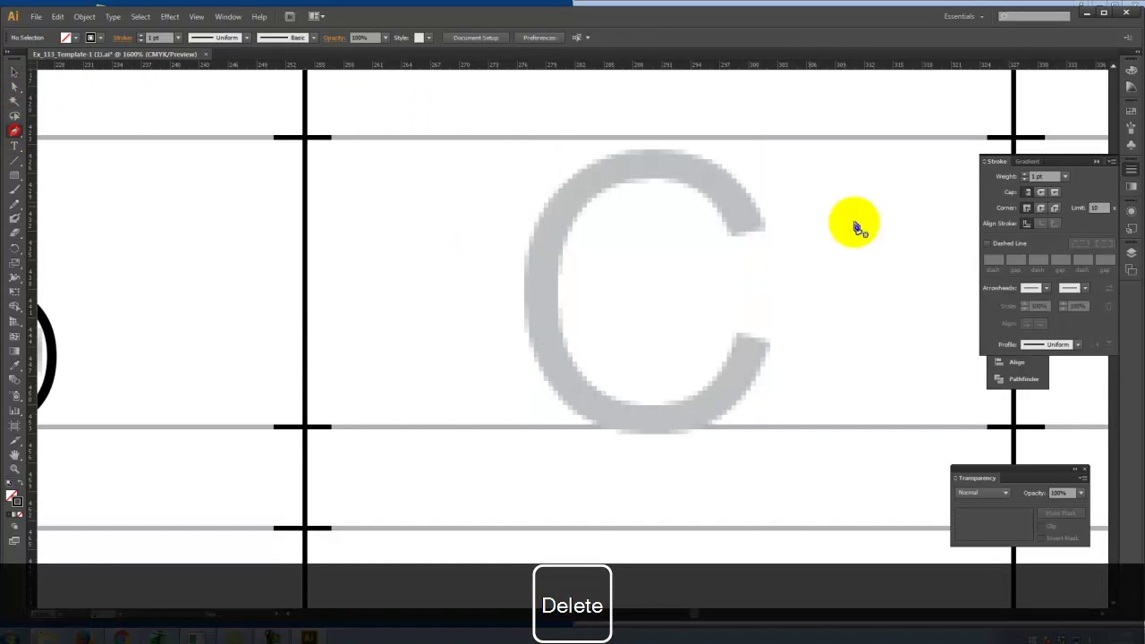
pyautogui.click(754, 206)
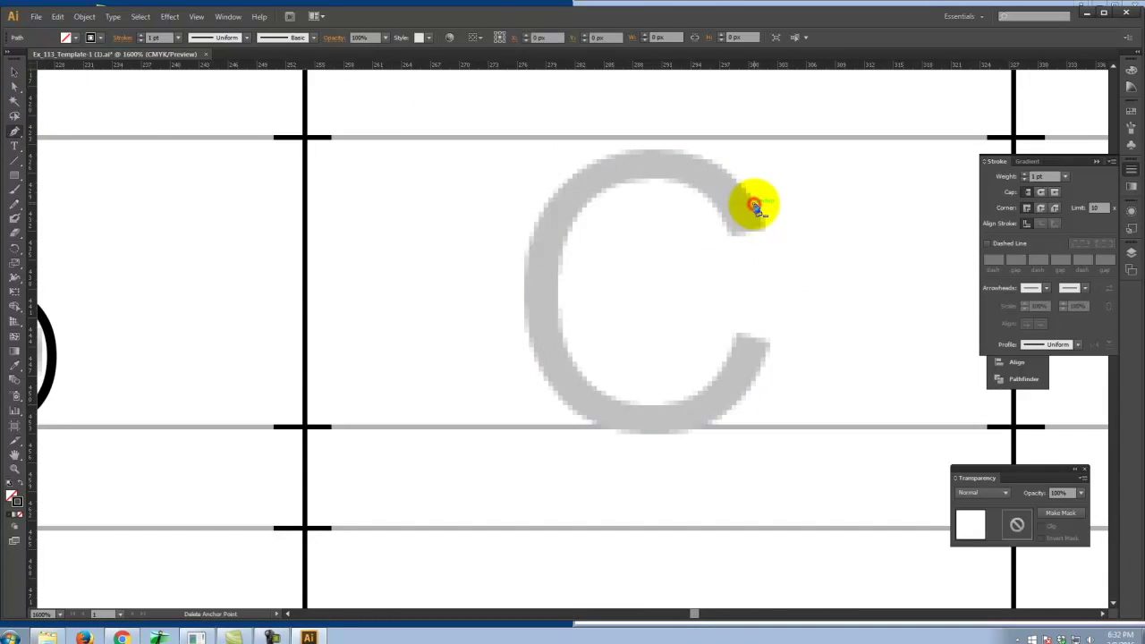
pyautogui.moveTo(687, 154); pyautogui.dragTo(646, 144)
pyautogui.moveTo(579, 177); pyautogui.dragTo(555, 215)
pyautogui.moveTo(536, 309); pyautogui.dragTo(585, 406)
pyautogui.moveTo(658, 414); pyautogui.dragTo(704, 410)
pyautogui.click(754, 341)
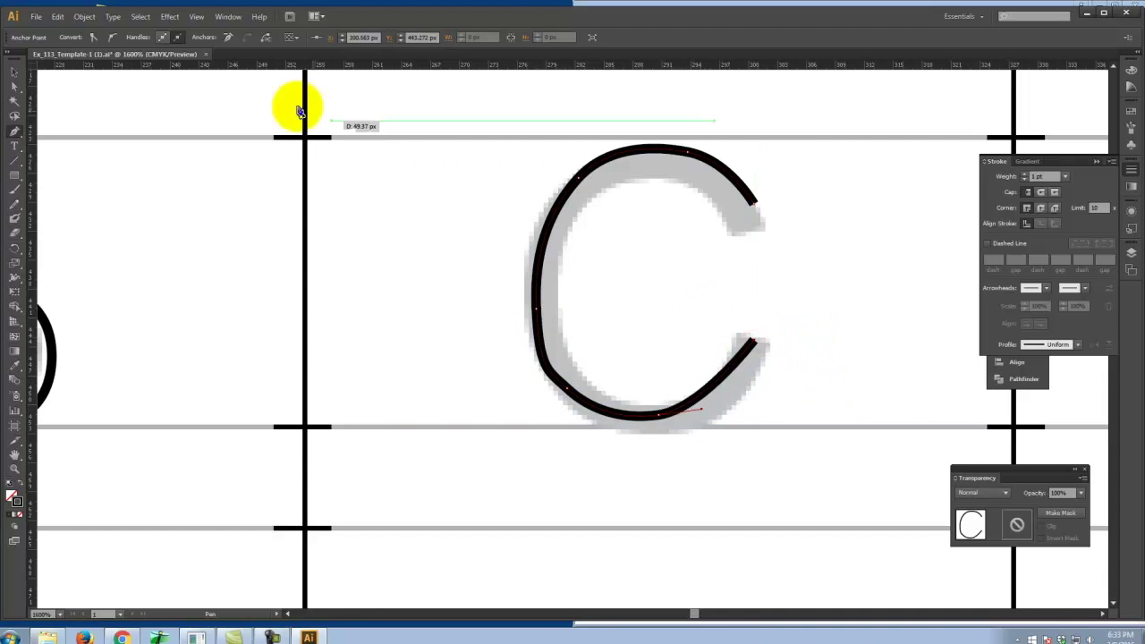
pyautogui.click(14, 72)
pyautogui.click(370, 228)
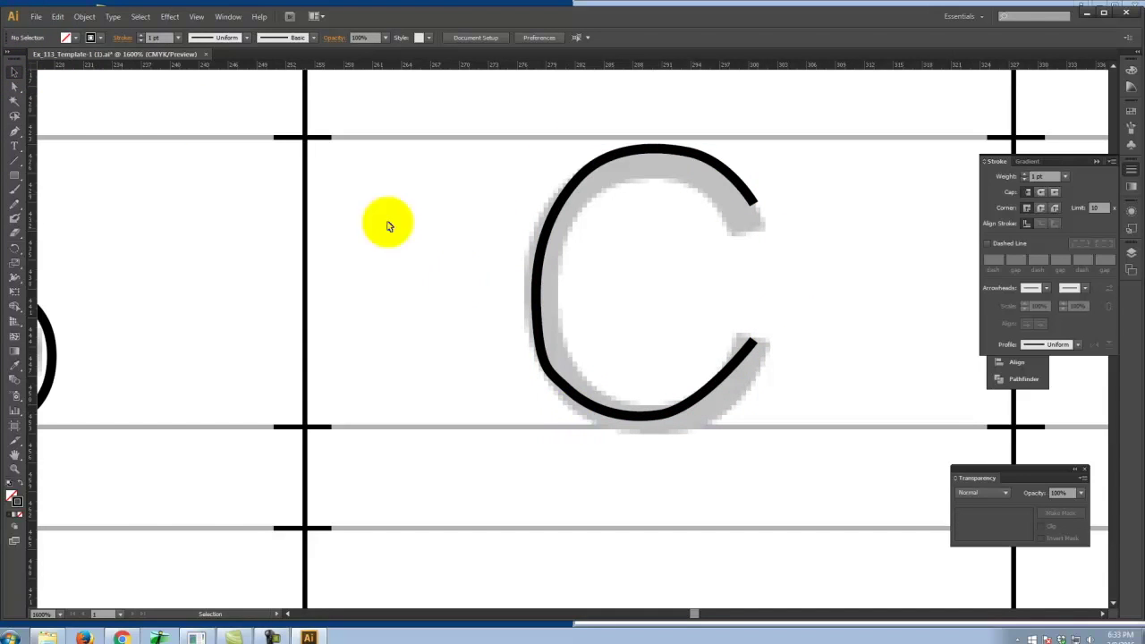
# - Try to smooth the C's lower curve by moving its lower anchors, and discard that curve
pyautogui.click(550, 370)
pyautogui.click(569, 394)
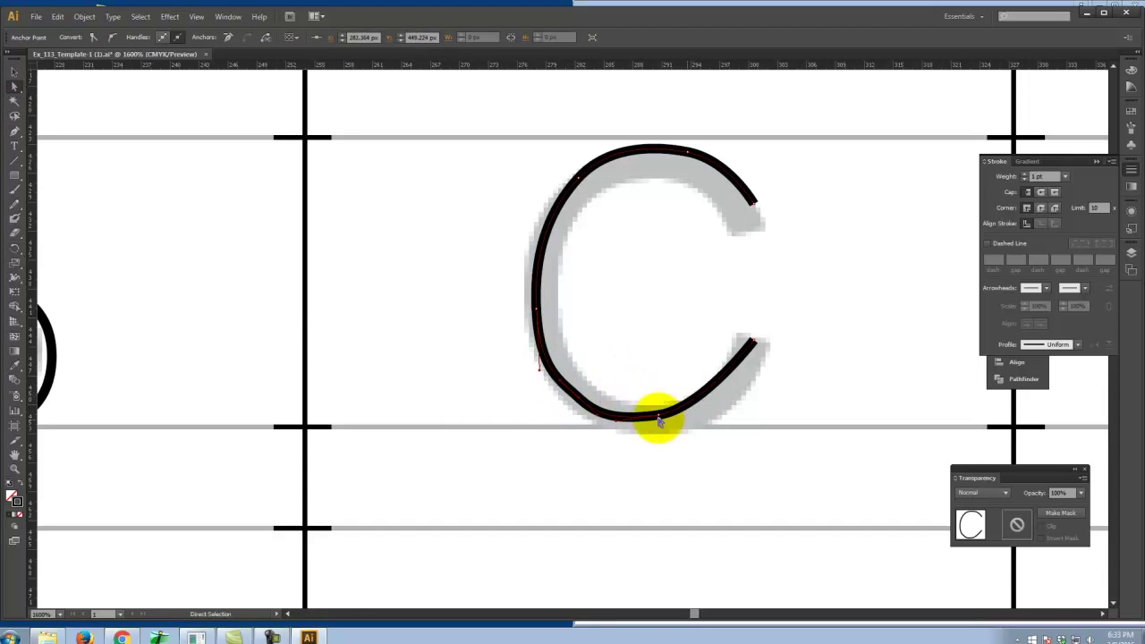
pyautogui.moveTo(661, 422); pyautogui.dragTo(684, 417)
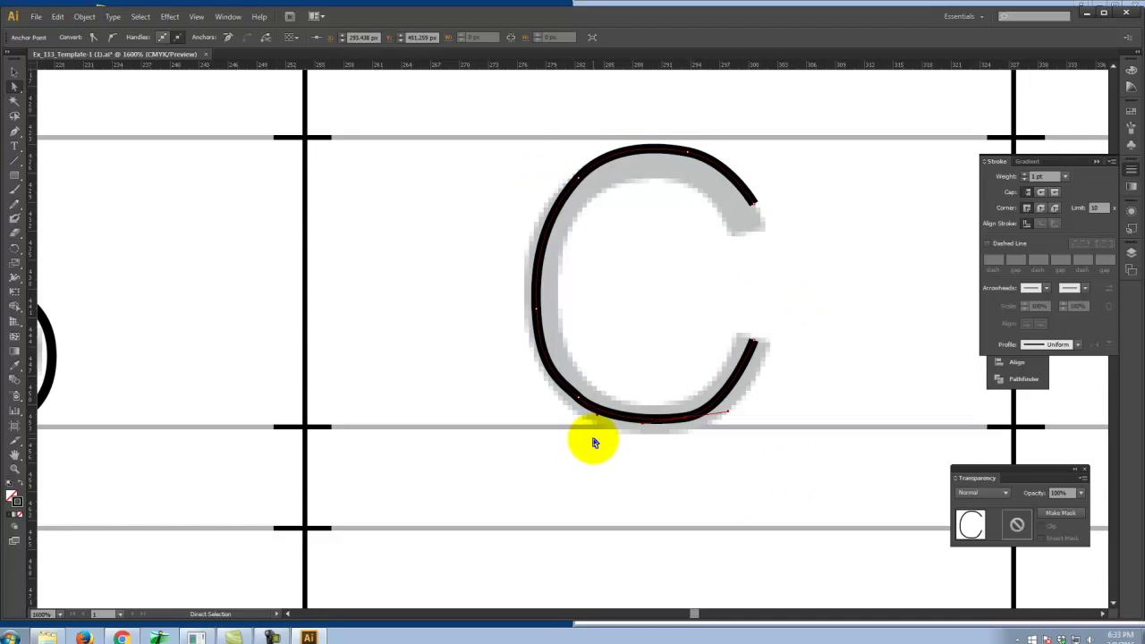
pyautogui.click(14, 71)
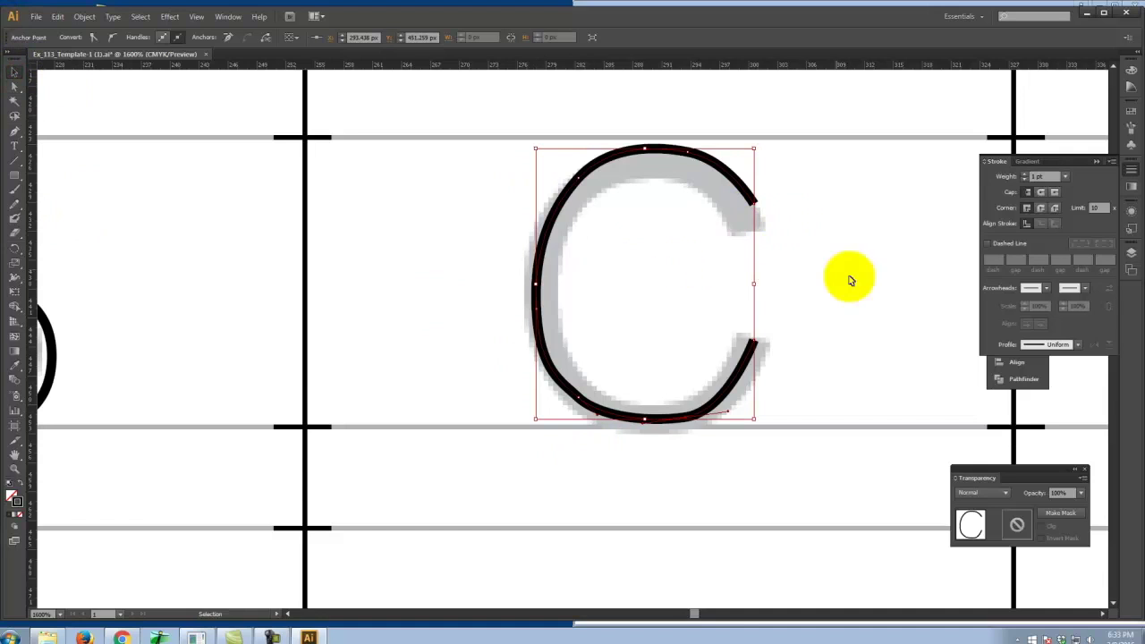
pyautogui.click(742, 281)
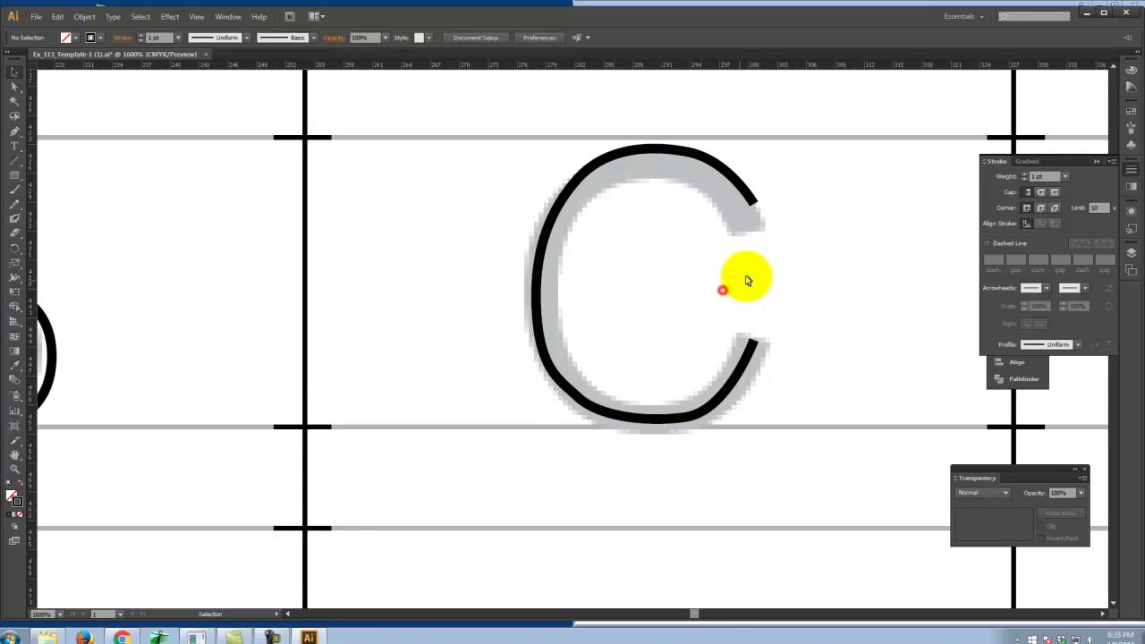
pyautogui.click(580, 183)
pyautogui.press('Delete')
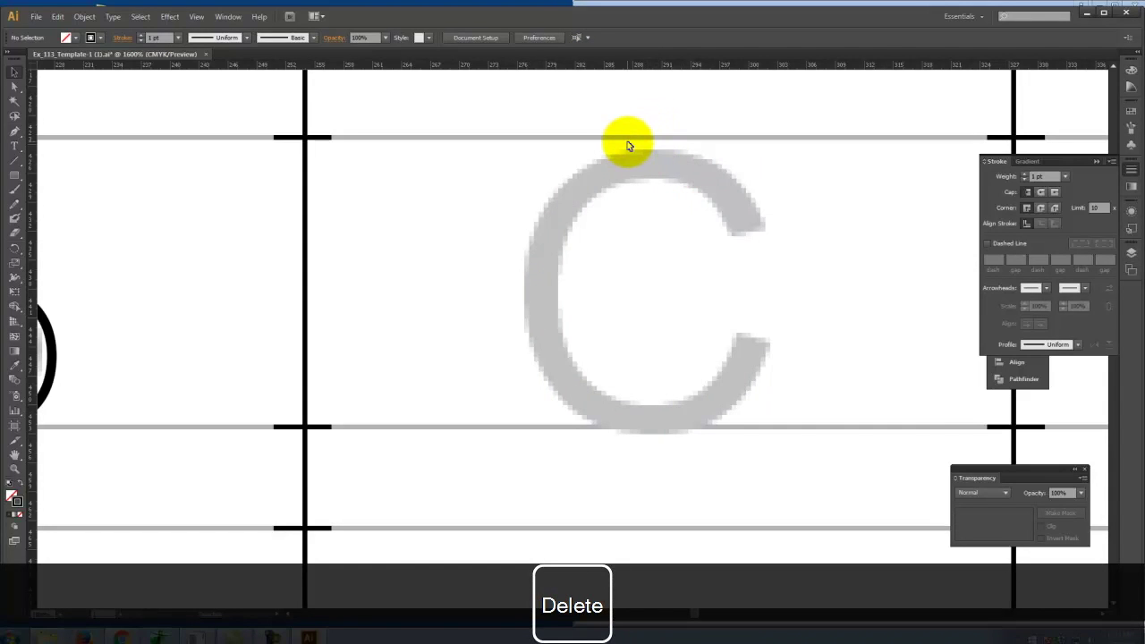
# - Draw an ellipse about 26 px wide and 30 px high over the C guide, spanning cap line to baseline
pyautogui.click(15, 177)
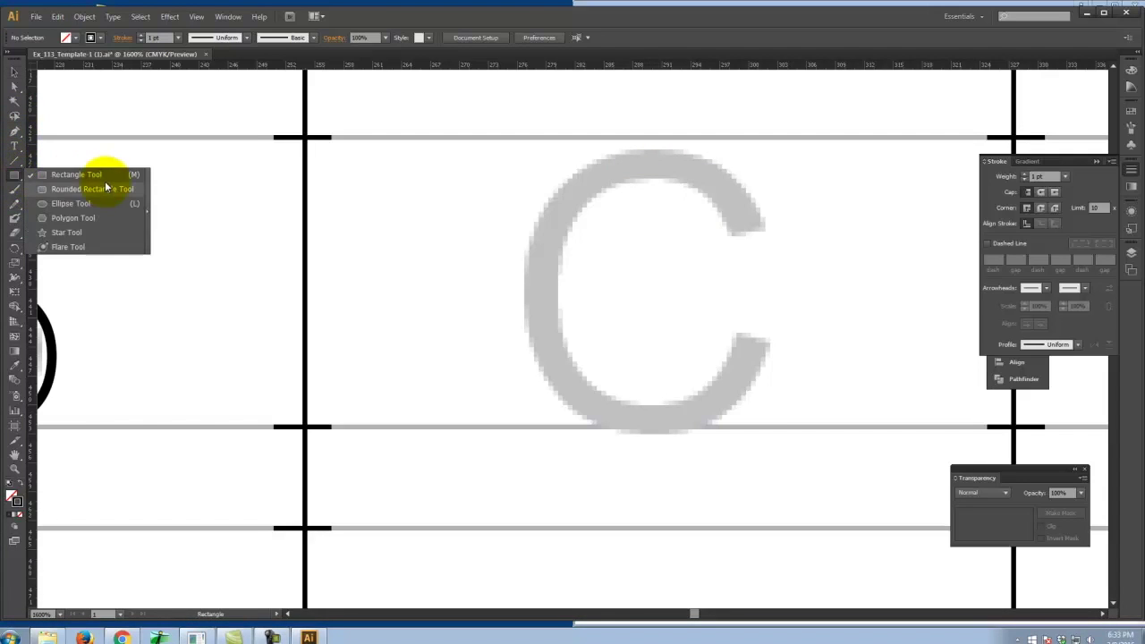
pyautogui.click(62, 204)
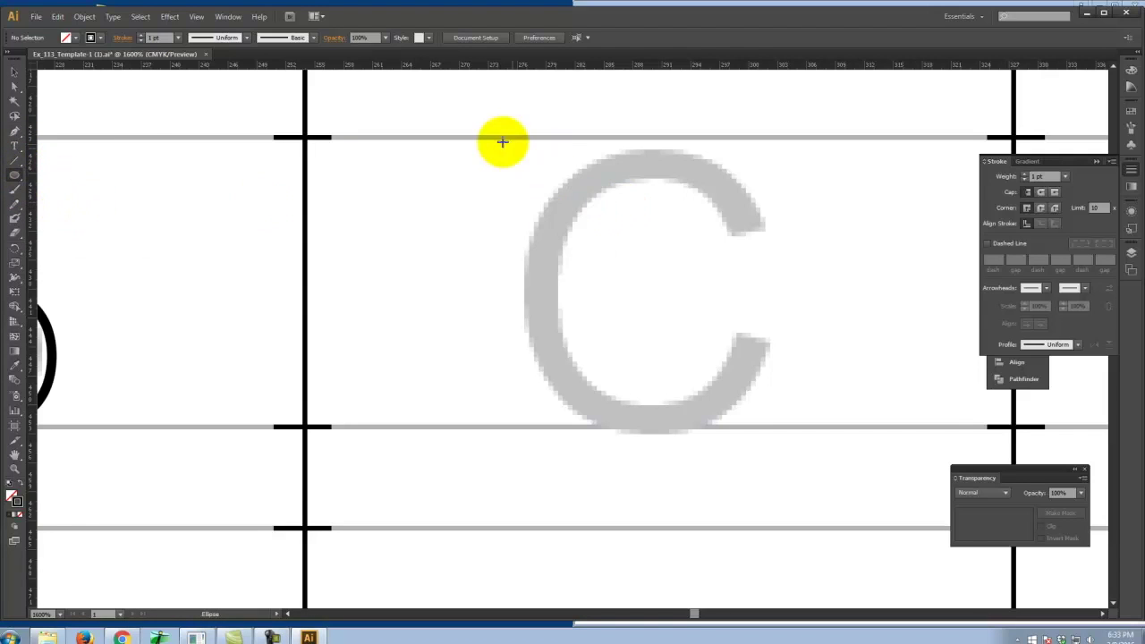
pyautogui.moveTo(526, 137); pyautogui.dragTo(771, 426)
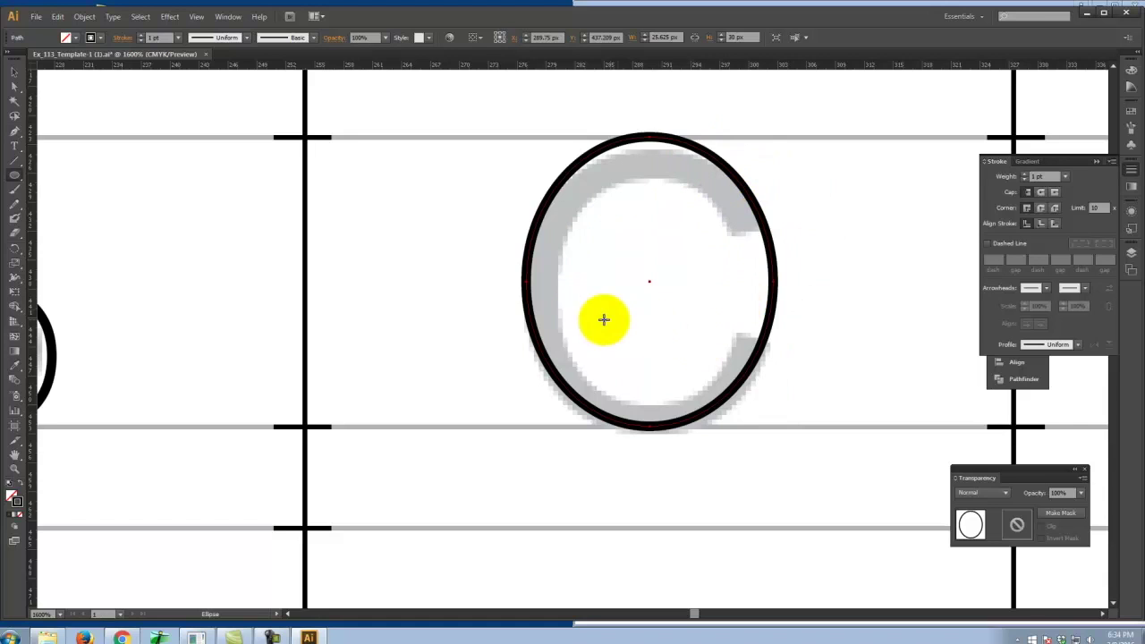
pyautogui.press('v')
pyautogui.press('l')
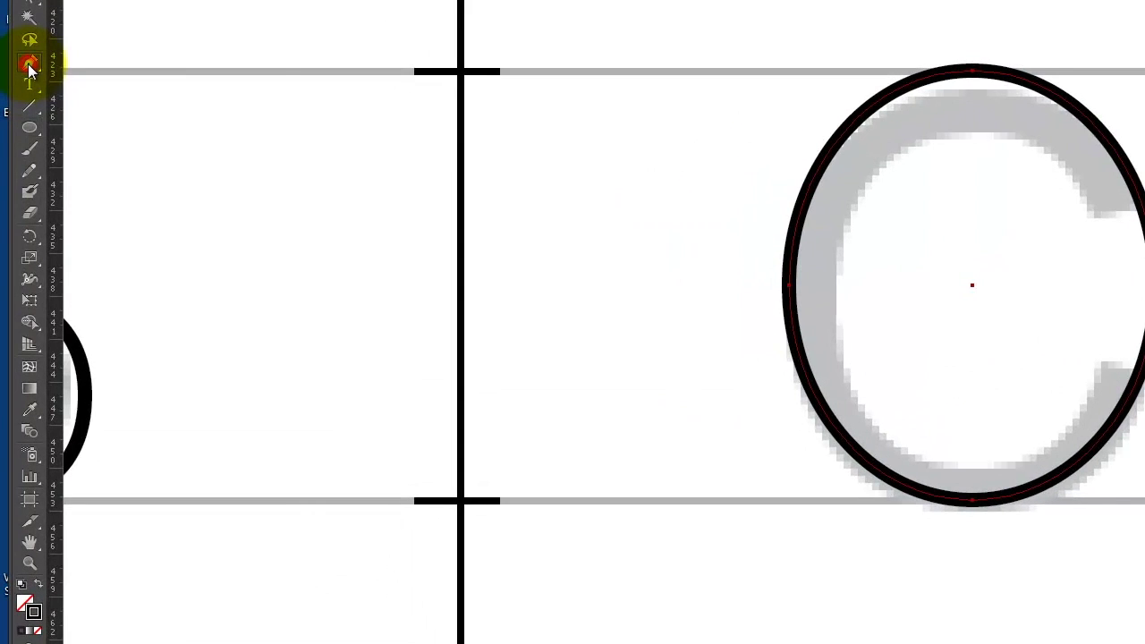
# - Add two anchor points on the ellipse's outline, near the C guide's upper and lower terminals
pyautogui.click(28, 64)
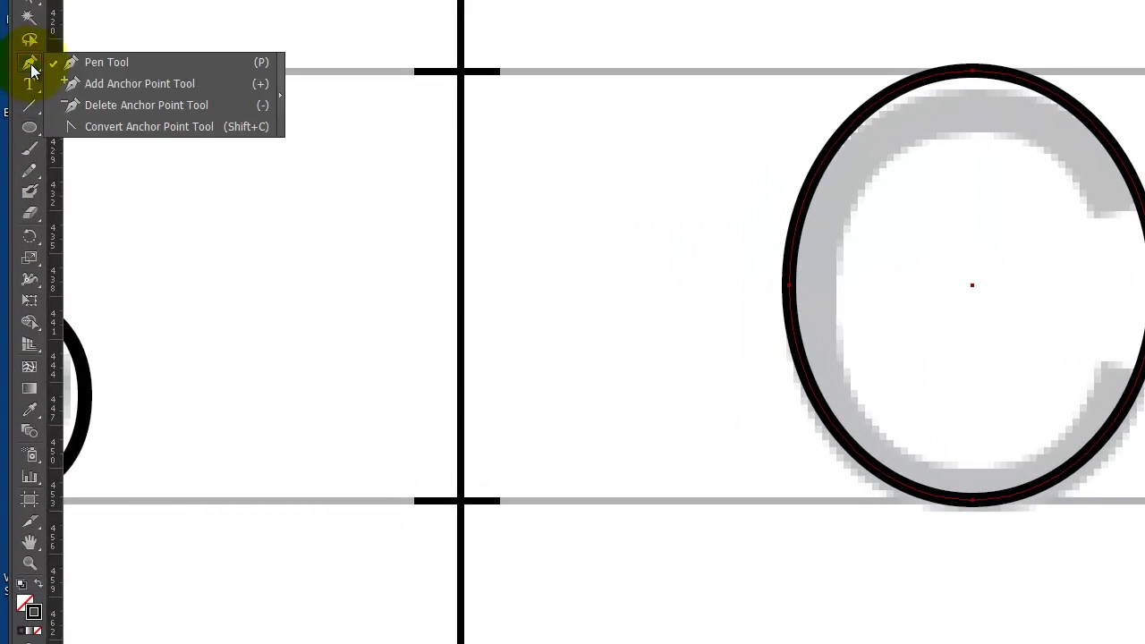
pyautogui.click(125, 84)
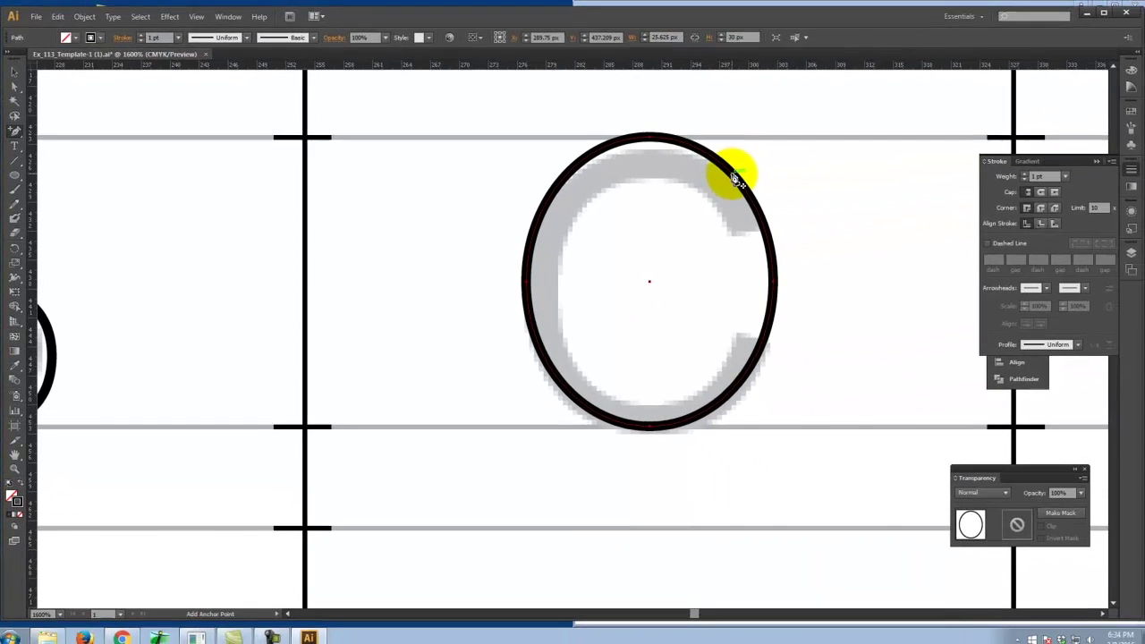
pyautogui.click(734, 177)
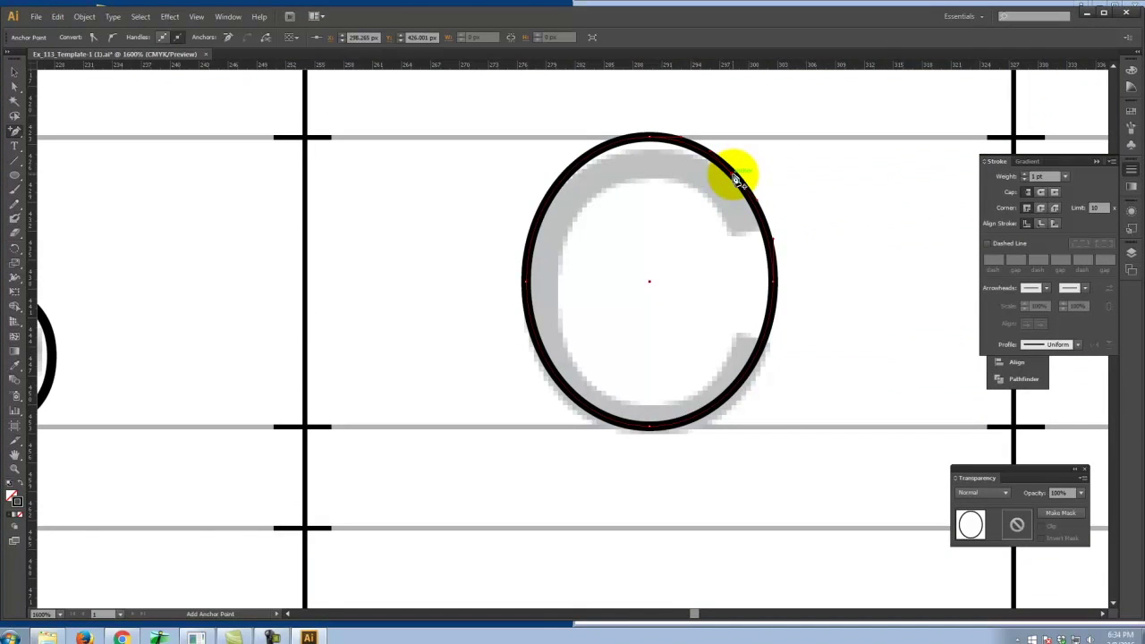
pyautogui.click(742, 385)
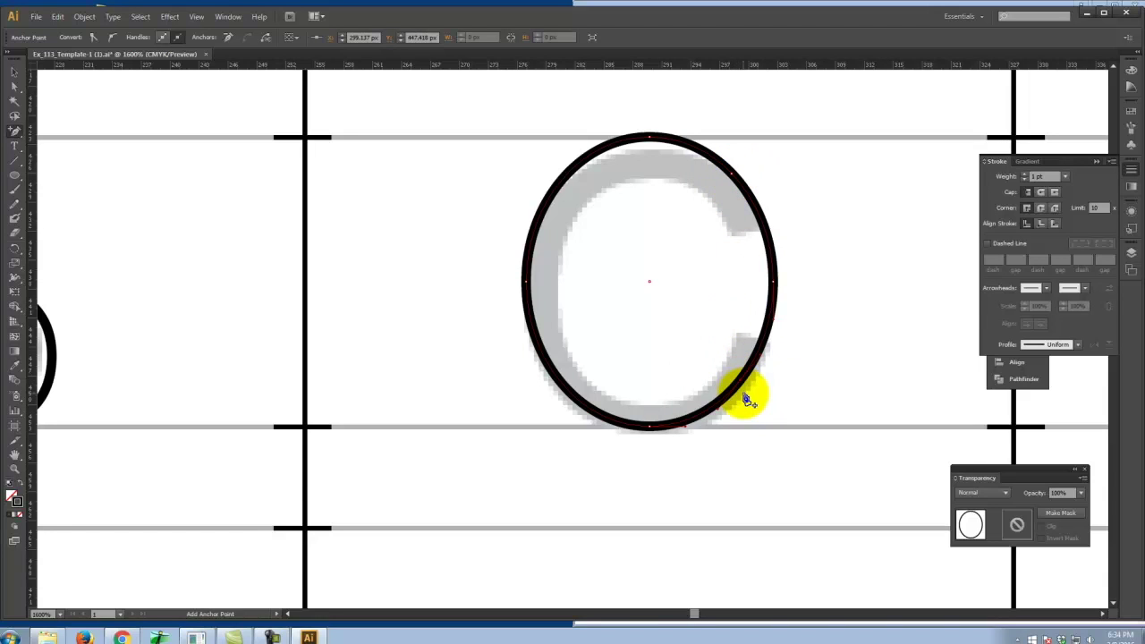
# - Delete the ellipse's rightmost anchor point to open the outline into a C
pyautogui.click(14, 72)
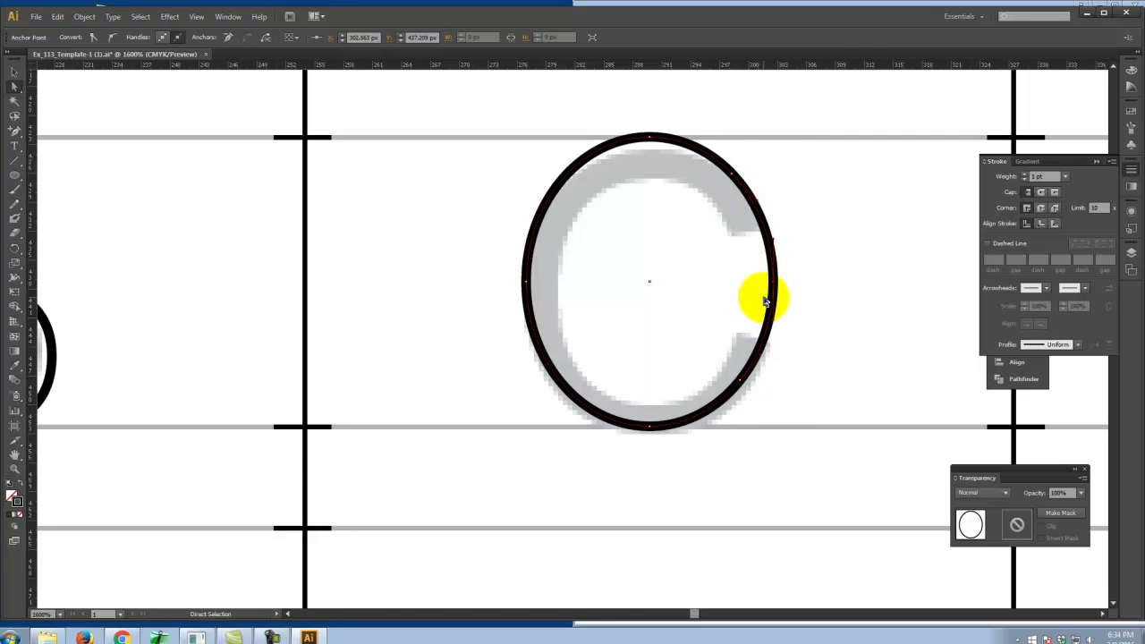
pyautogui.press('Delete')
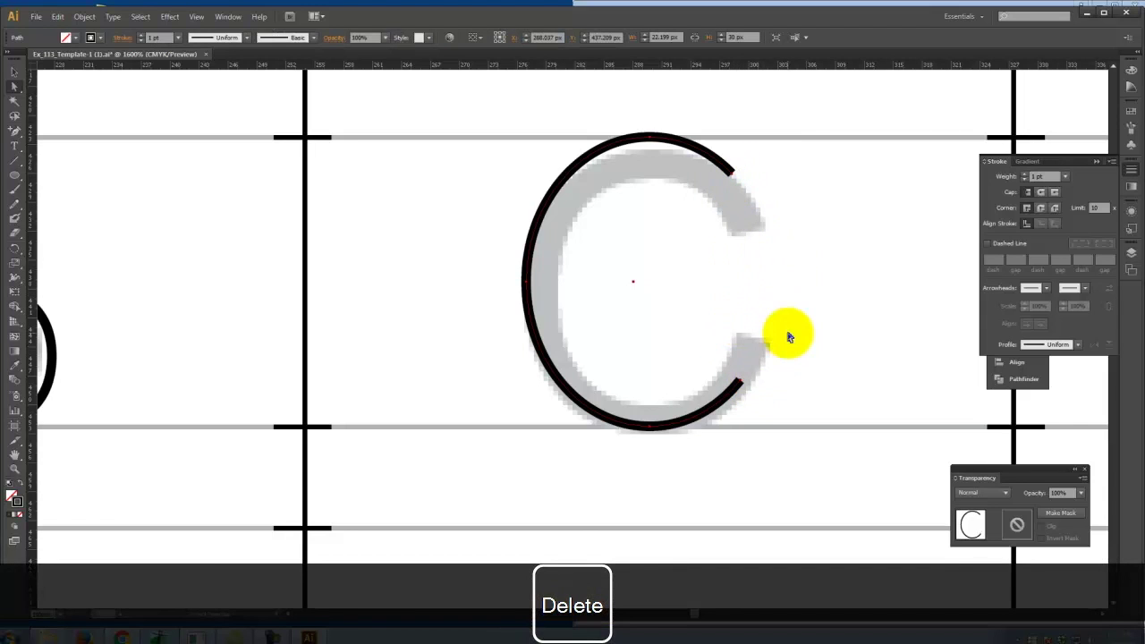
pyautogui.click(798, 309)
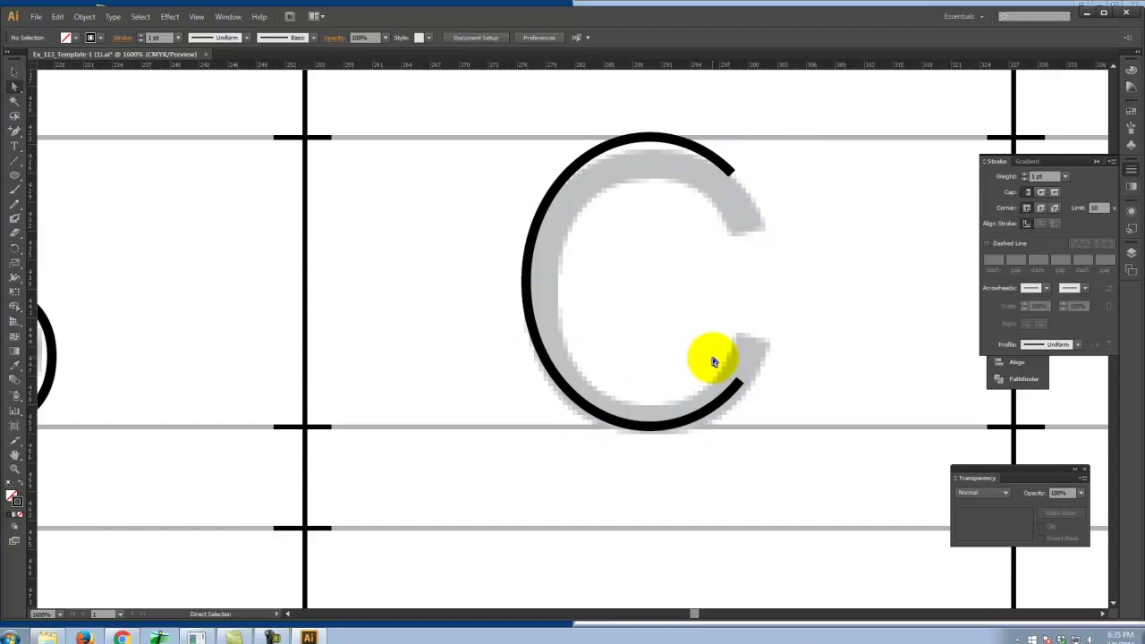
# - Draw the D over its guide as a closed path with a straight stem, short cap-line and baseline segments, and a smooth bowl anchor
pyautogui.press('space')
pyautogui.moveTo(907, 238); pyautogui.dragTo(127, 255)
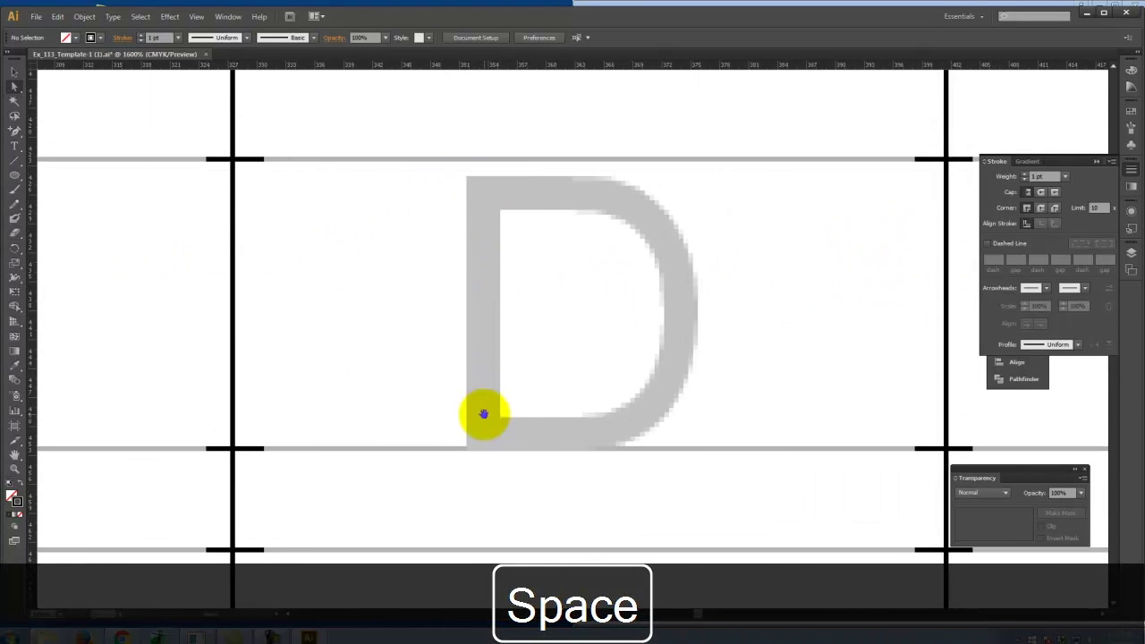
pyautogui.moveTo(18, 134); pyautogui.dragTo(77, 136)
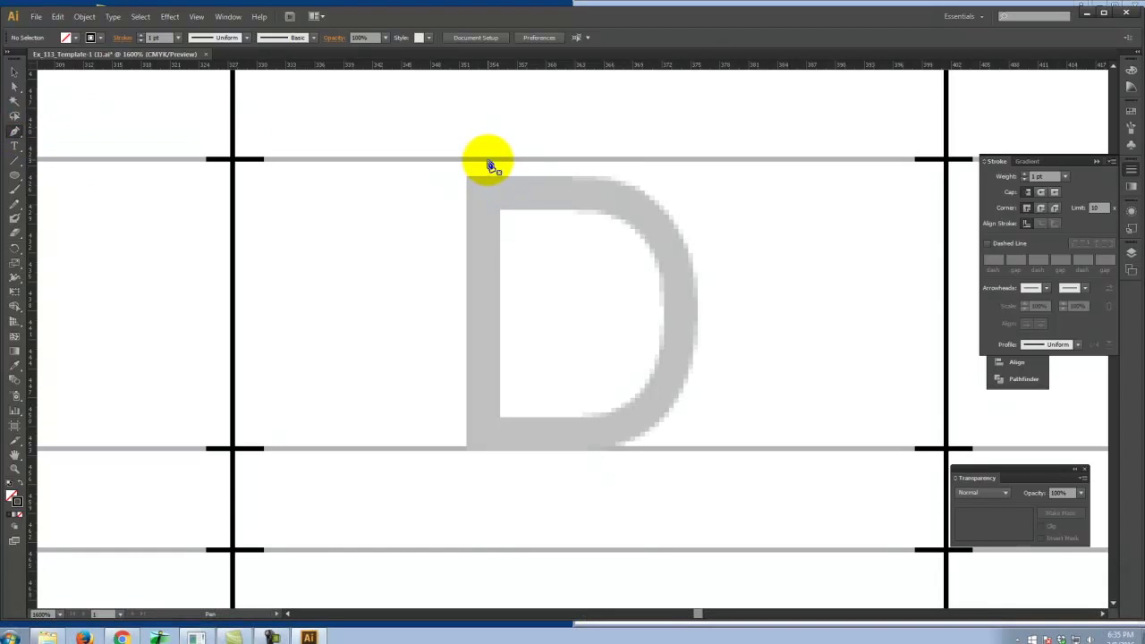
pyautogui.click(487, 160)
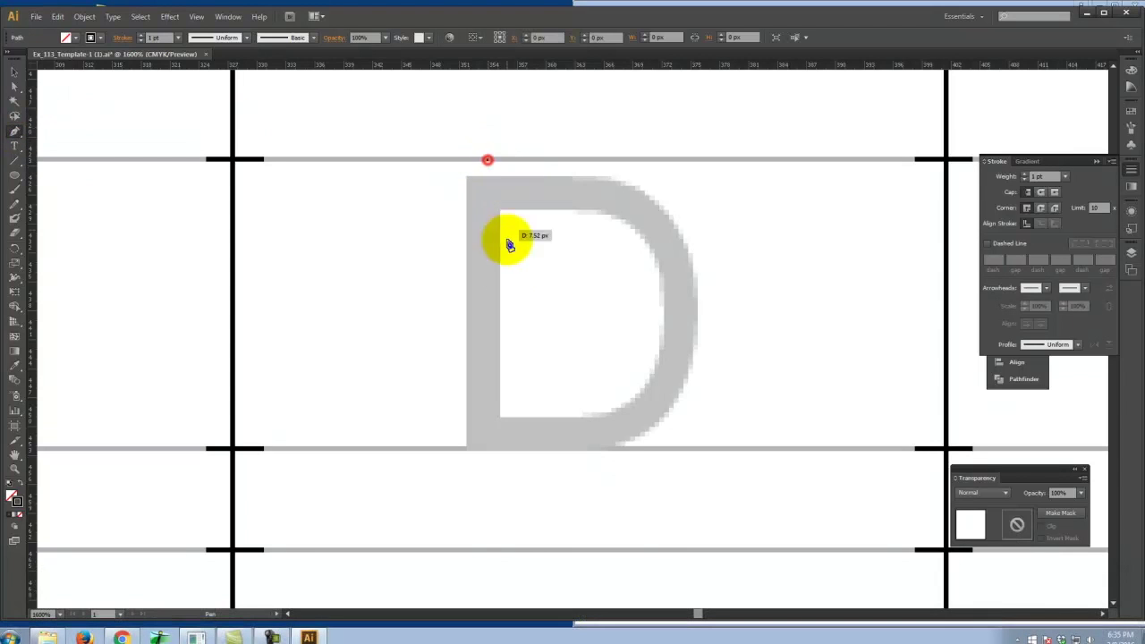
pyautogui.click(487, 447)
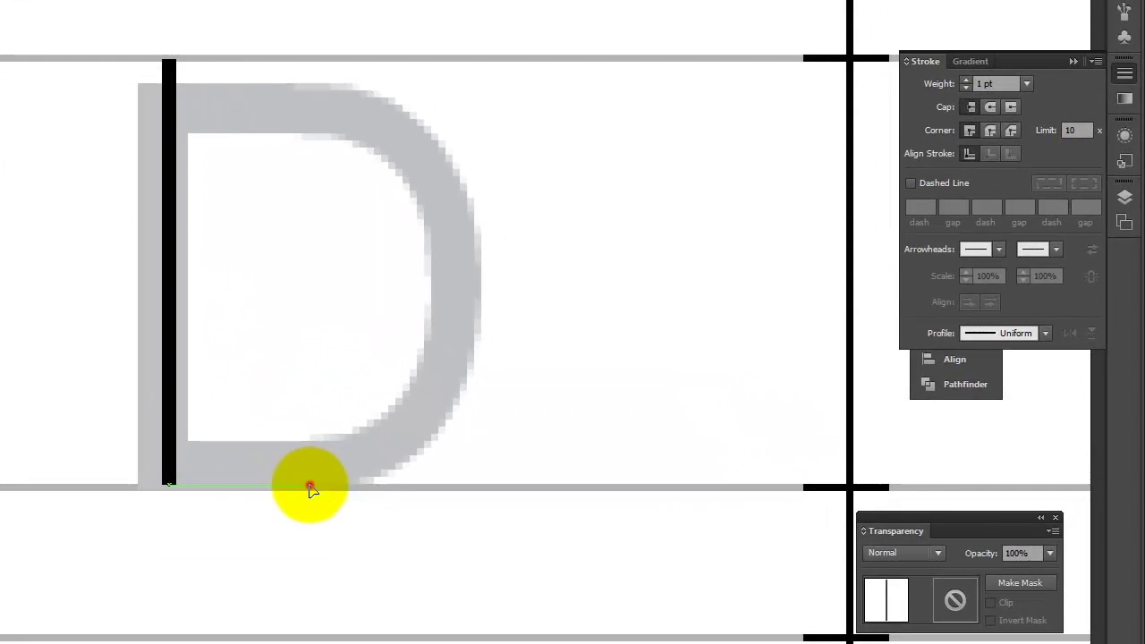
pyautogui.click(579, 448)
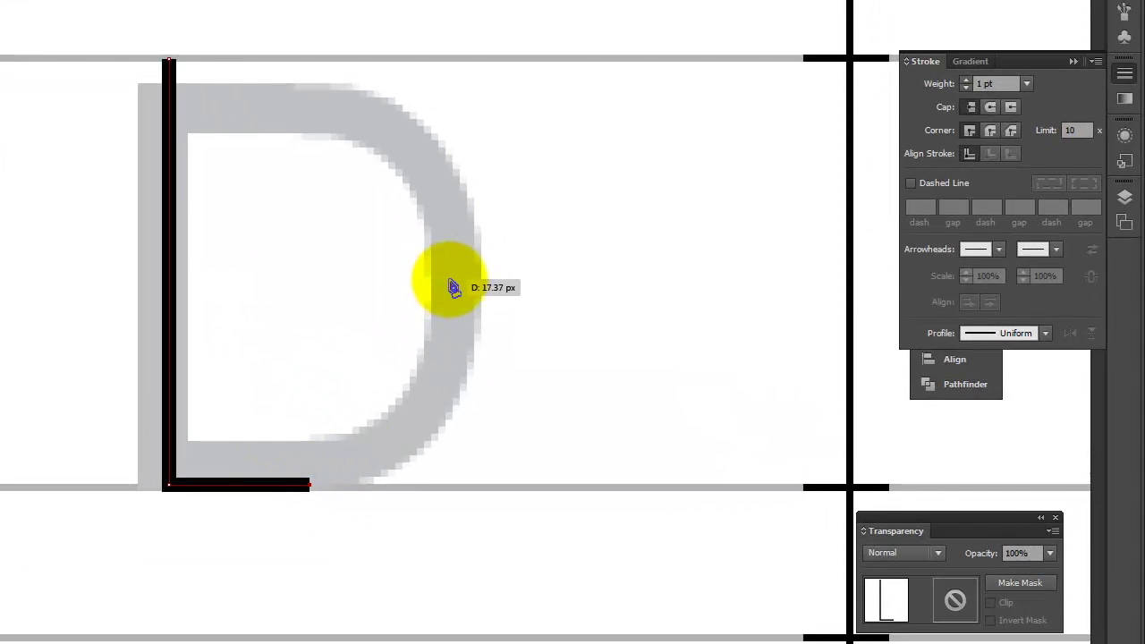
pyautogui.moveTo(455, 284); pyautogui.dragTo(454, 102)
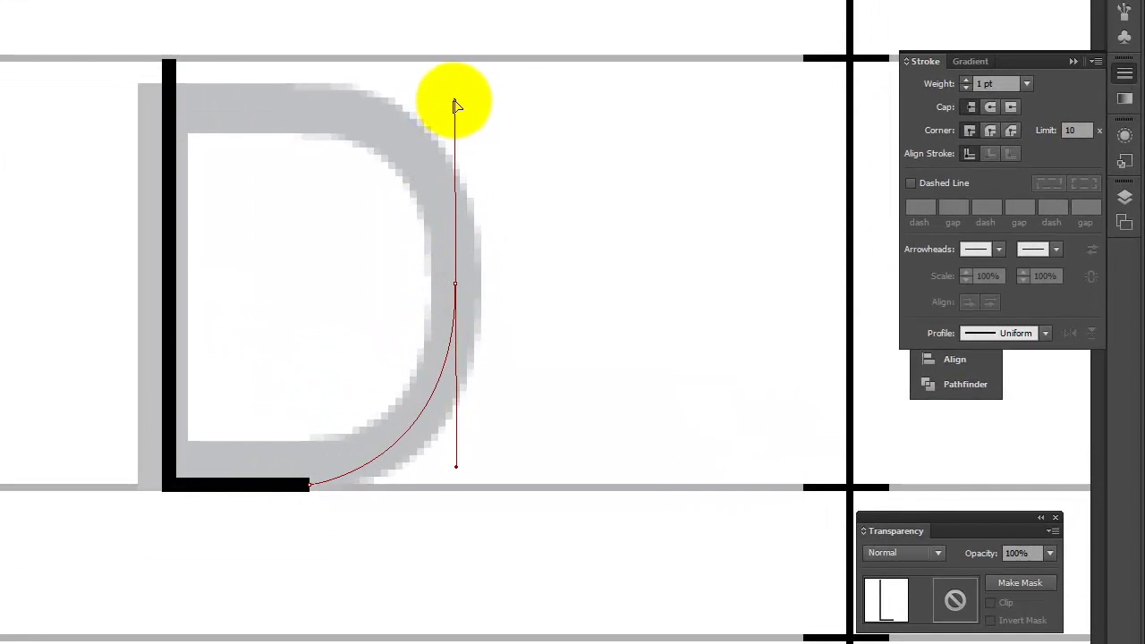
pyautogui.click(303, 59)
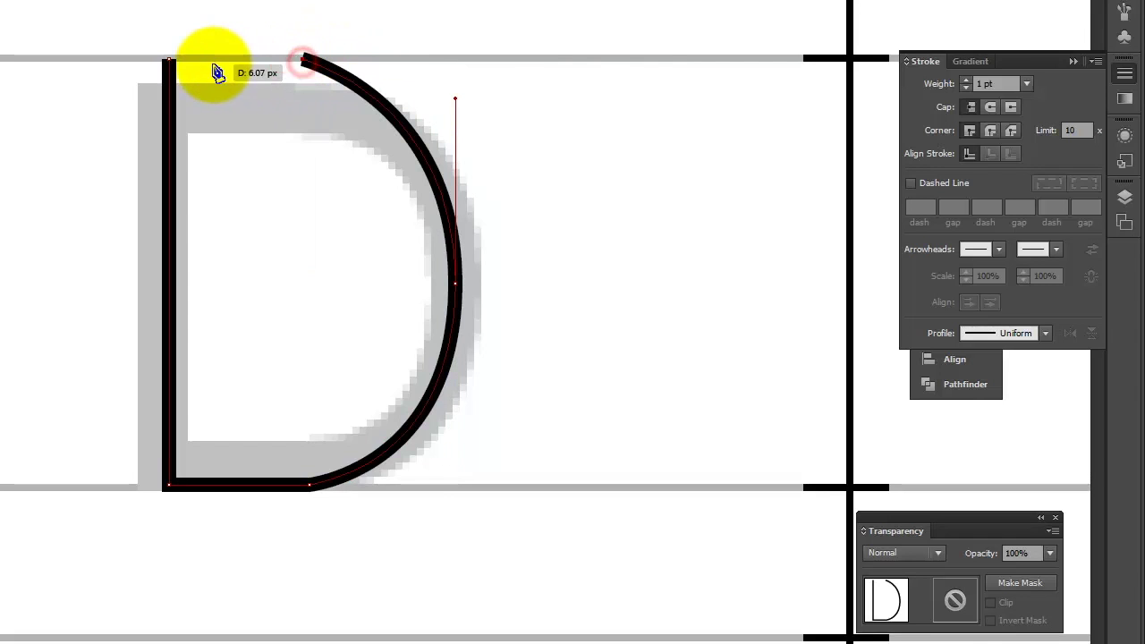
pyautogui.click(168, 62)
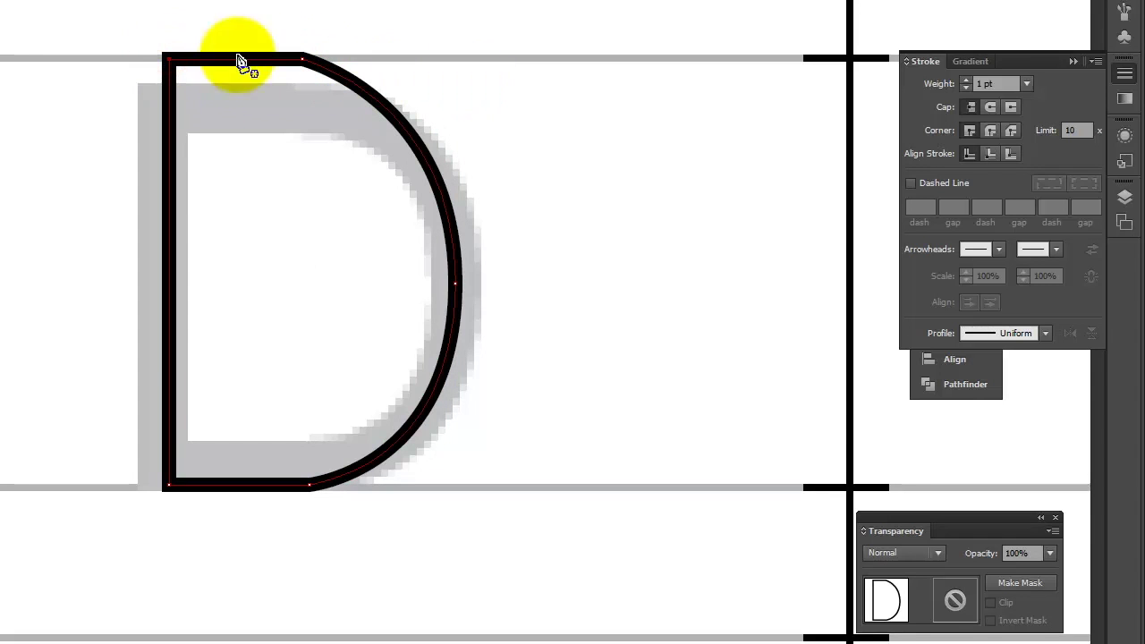
pyautogui.click(555, 202)
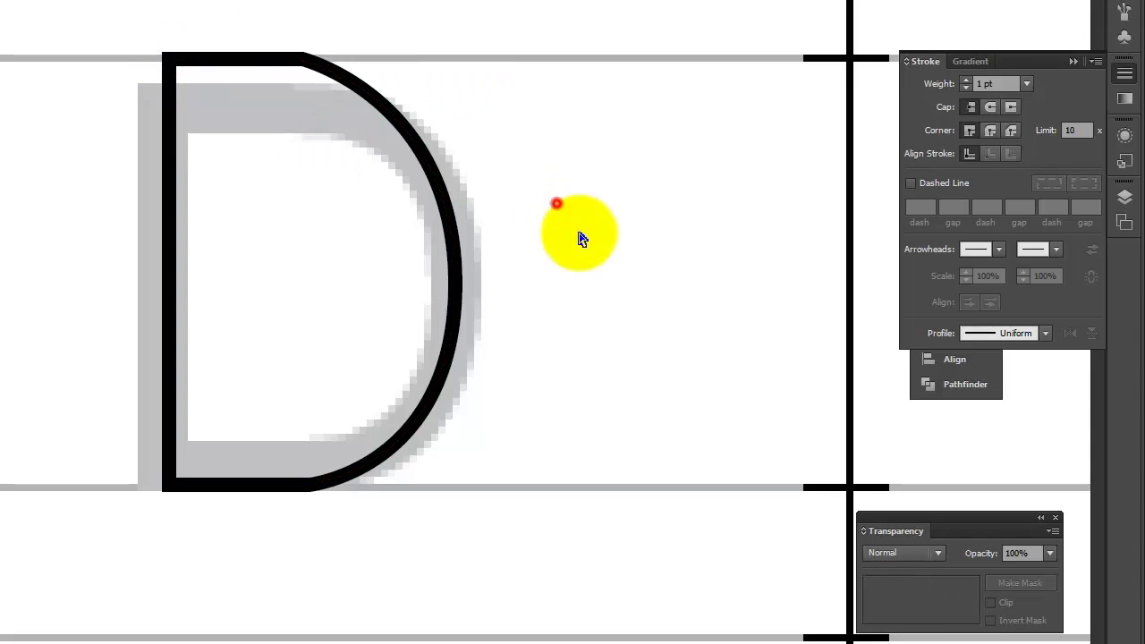
# - Lengthen the upper and lower handles of the D bowl's outermost anchor to the cap line and baseline
pyautogui.click(456, 284)
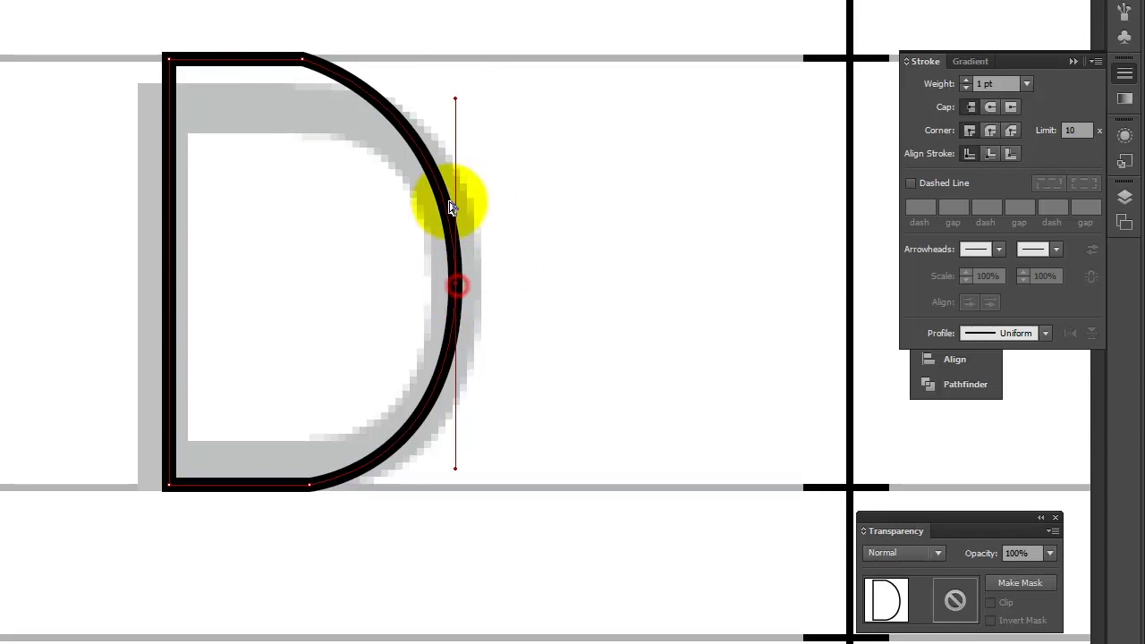
pyautogui.moveTo(456, 98); pyautogui.dragTo(455, 61)
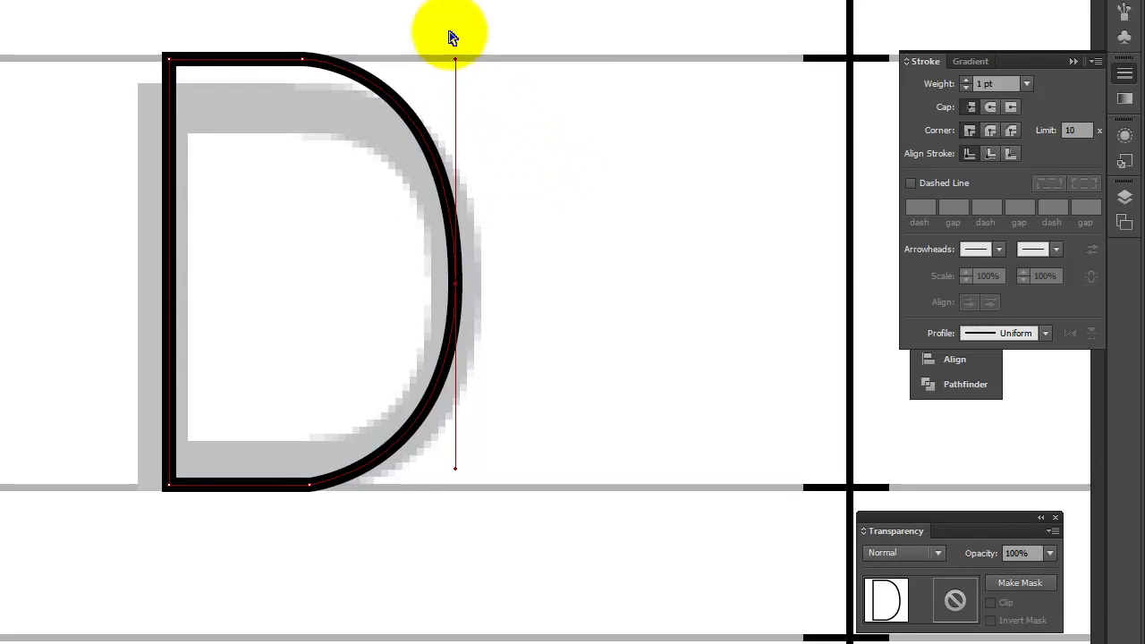
pyautogui.moveTo(455, 467); pyautogui.dragTo(455, 490)
# - Shift the D bowl's outermost anchor slightly down and readjust both its handles to smooth the joins with the straight segments
pyautogui.moveTo(456, 295); pyautogui.dragTo(456, 321)
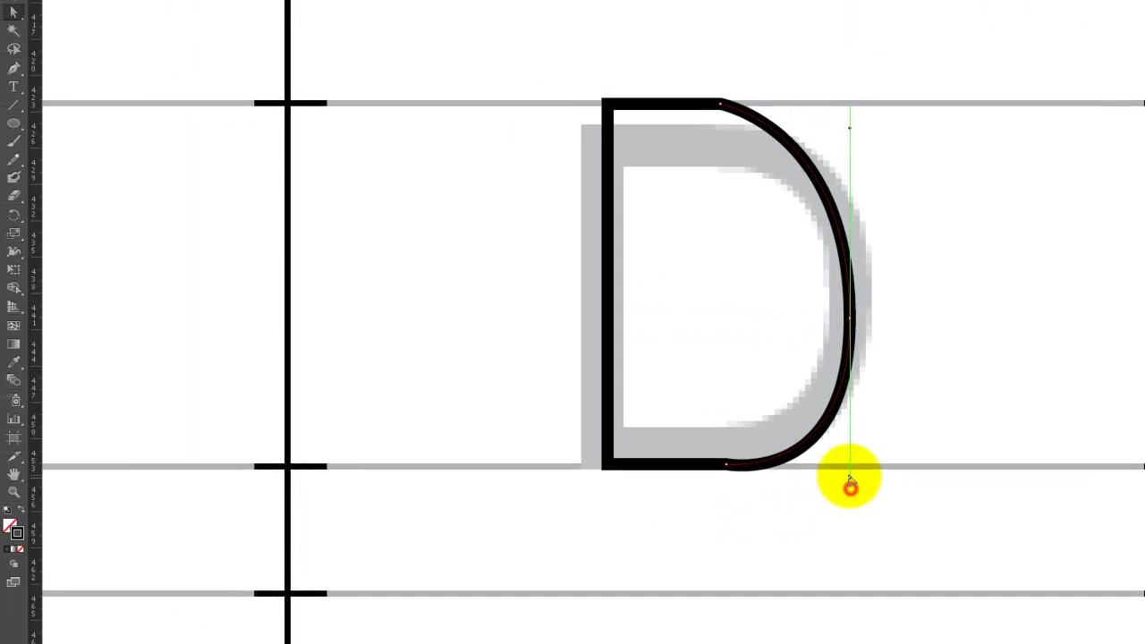
pyautogui.moveTo(850, 483); pyautogui.dragTo(851, 477)
pyautogui.moveTo(859, 133); pyautogui.dragTo(859, 109)
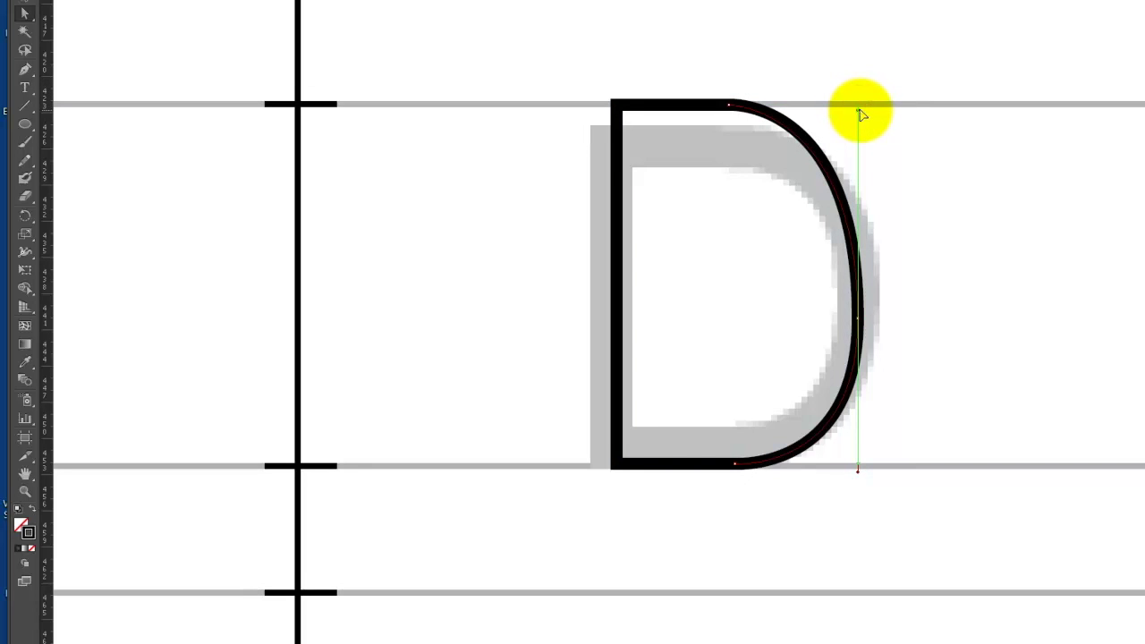
pyautogui.click(968, 180)
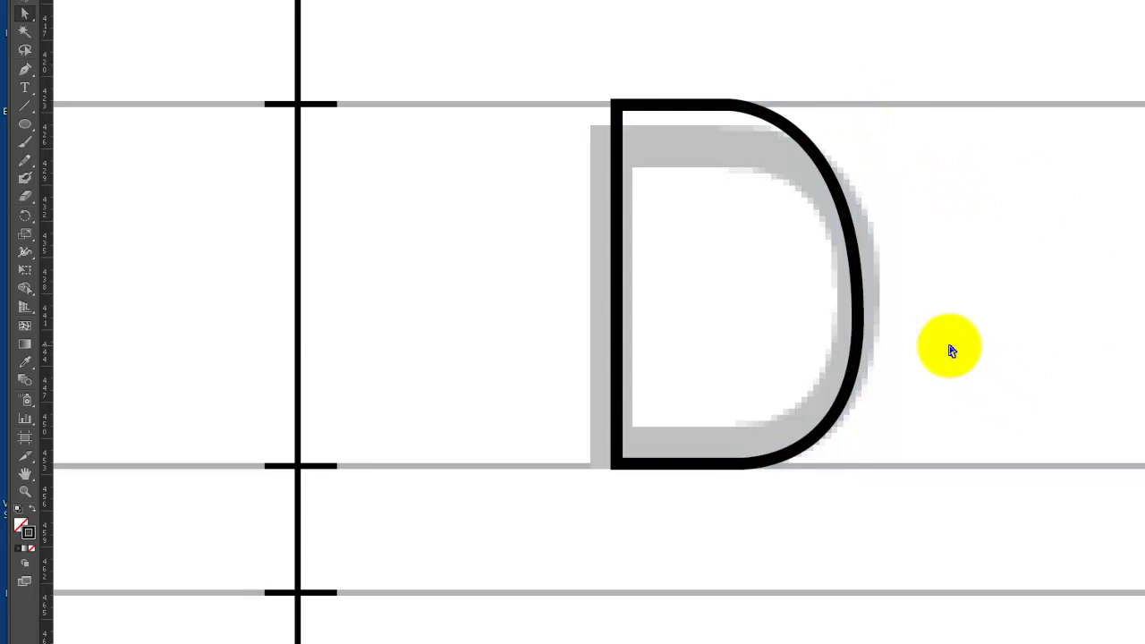
# - Draw the E's stem and outer arms as one open straight path, with a cap-line arm about 19 px long and a slightly longer baseline arm
pyautogui.press('space')
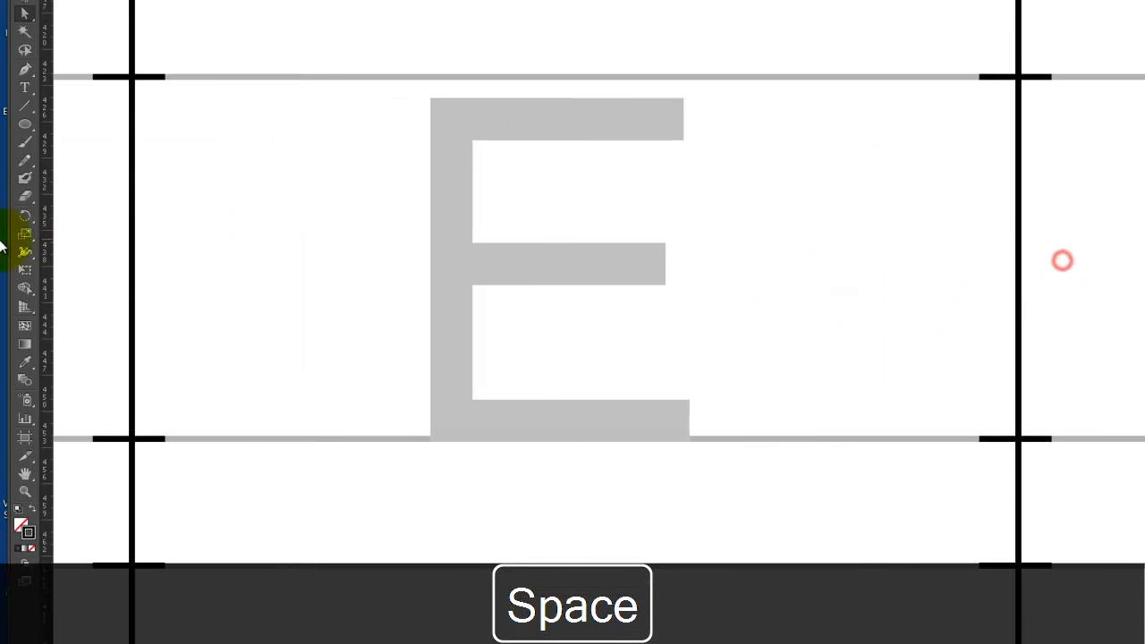
pyautogui.moveTo(1098, 307); pyautogui.dragTo(462, 343)
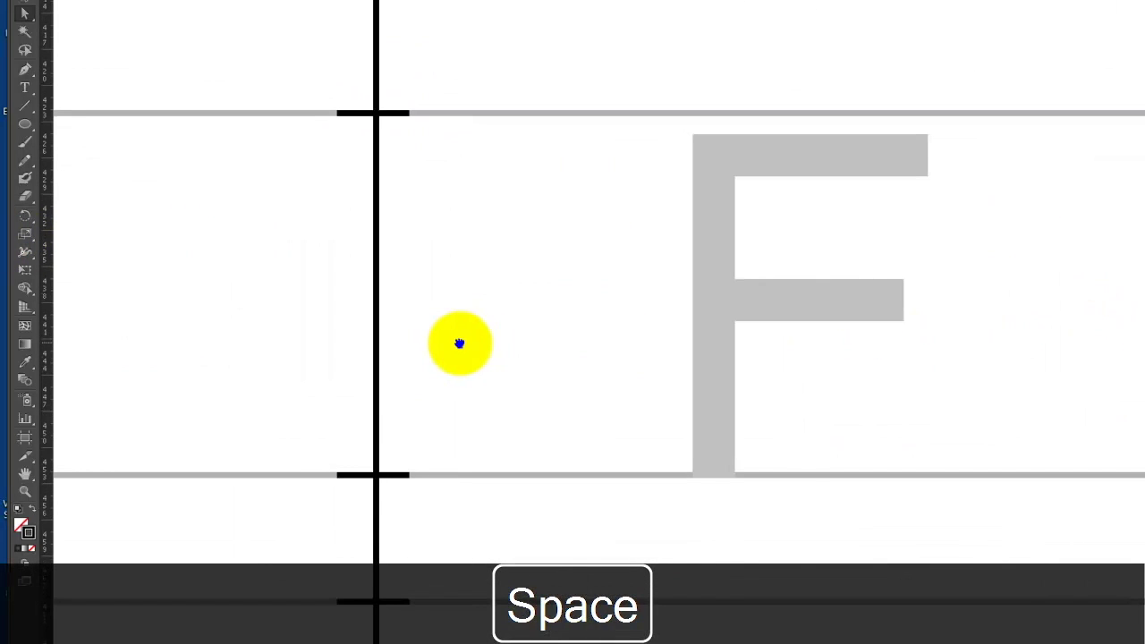
pyautogui.moveTo(461, 345); pyautogui.dragTo(969, 327)
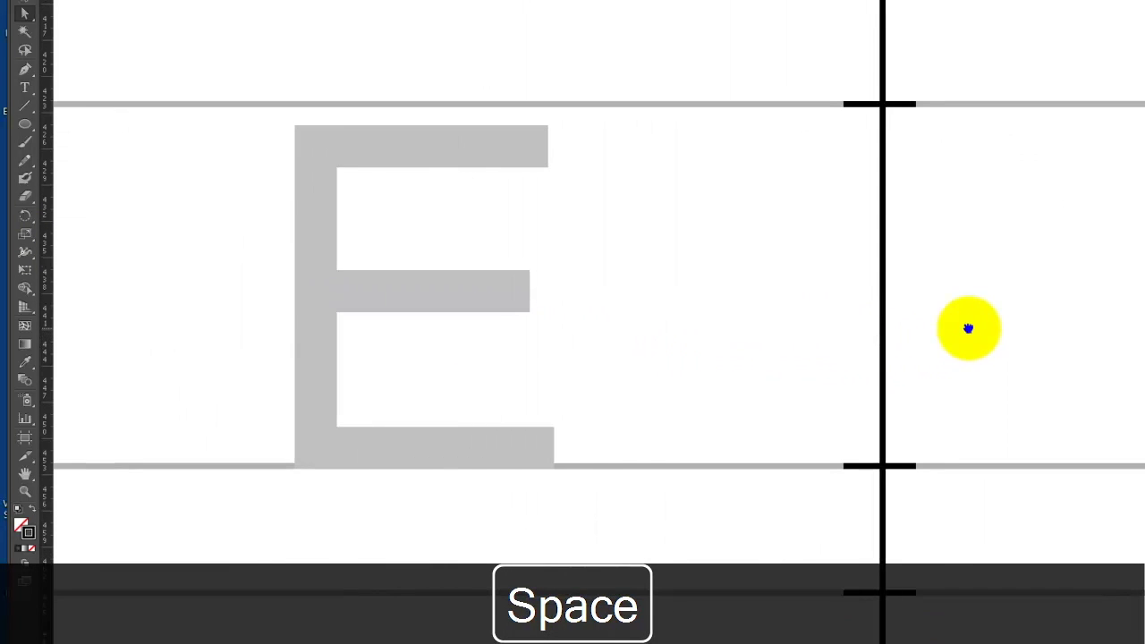
pyautogui.click(25, 70)
pyautogui.click(541, 105)
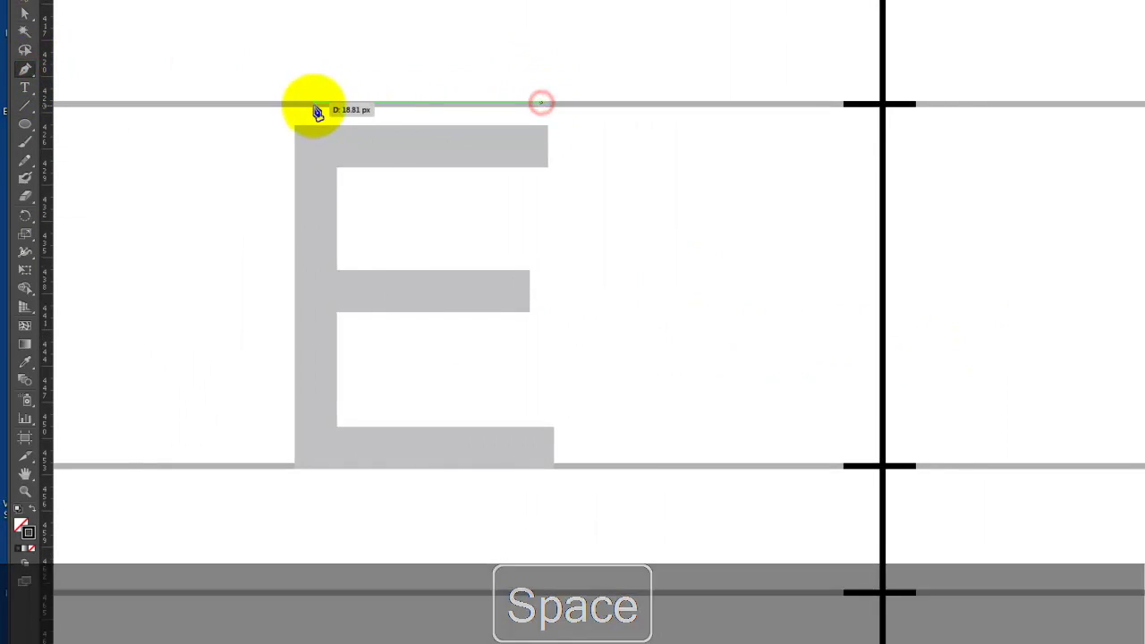
pyautogui.click(314, 104)
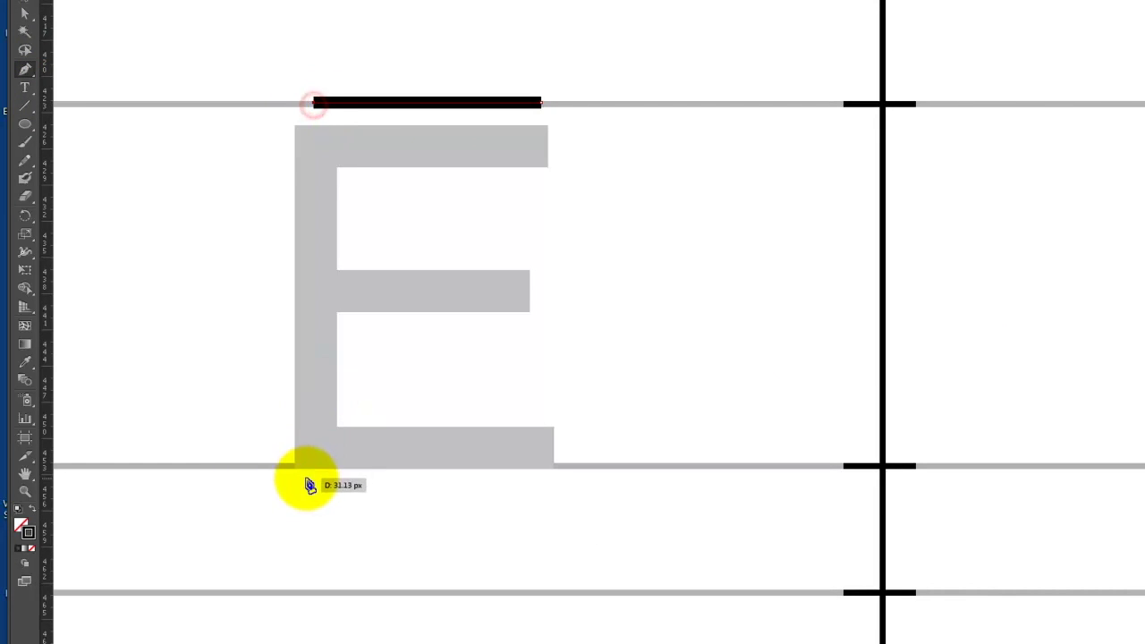
pyautogui.click(314, 466)
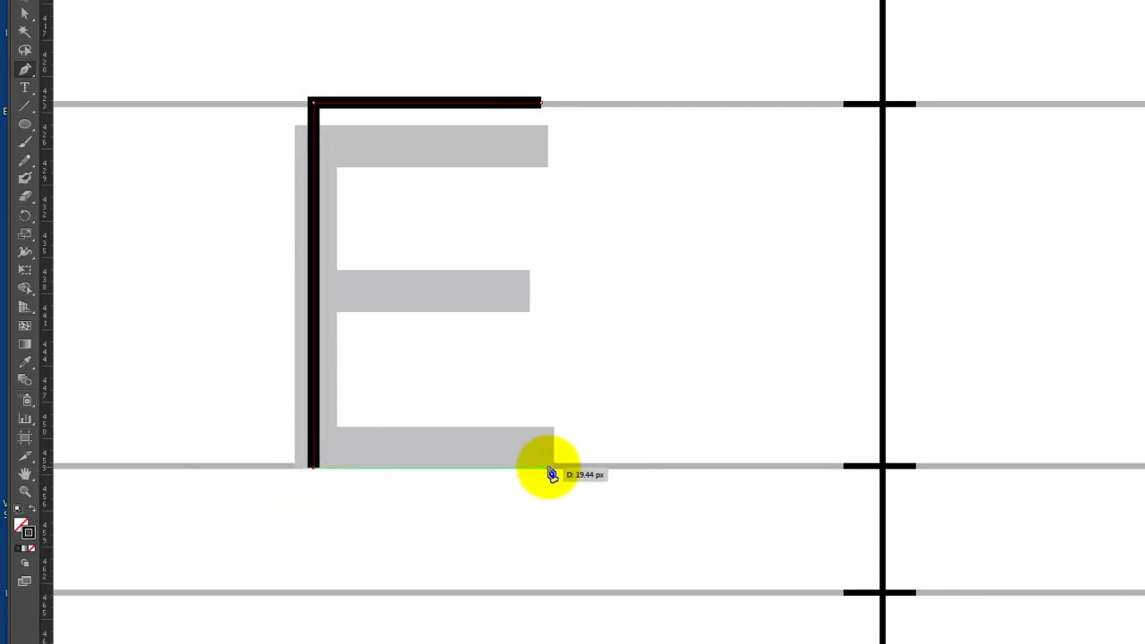
pyautogui.click(551, 467)
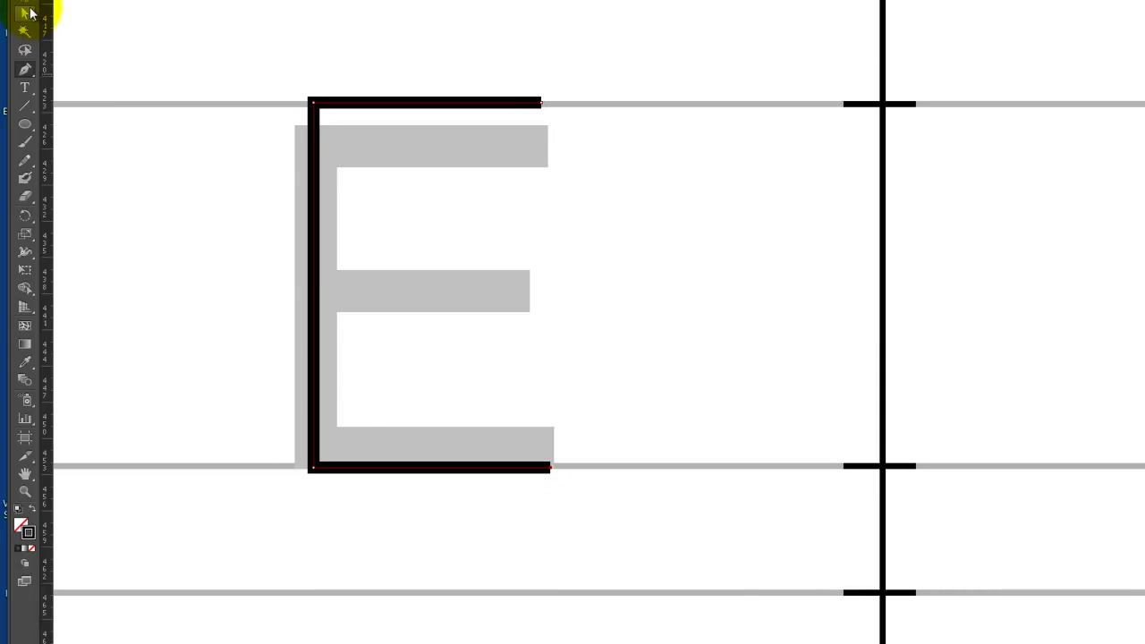
pyautogui.click(25, 9)
pyautogui.click(115, 128)
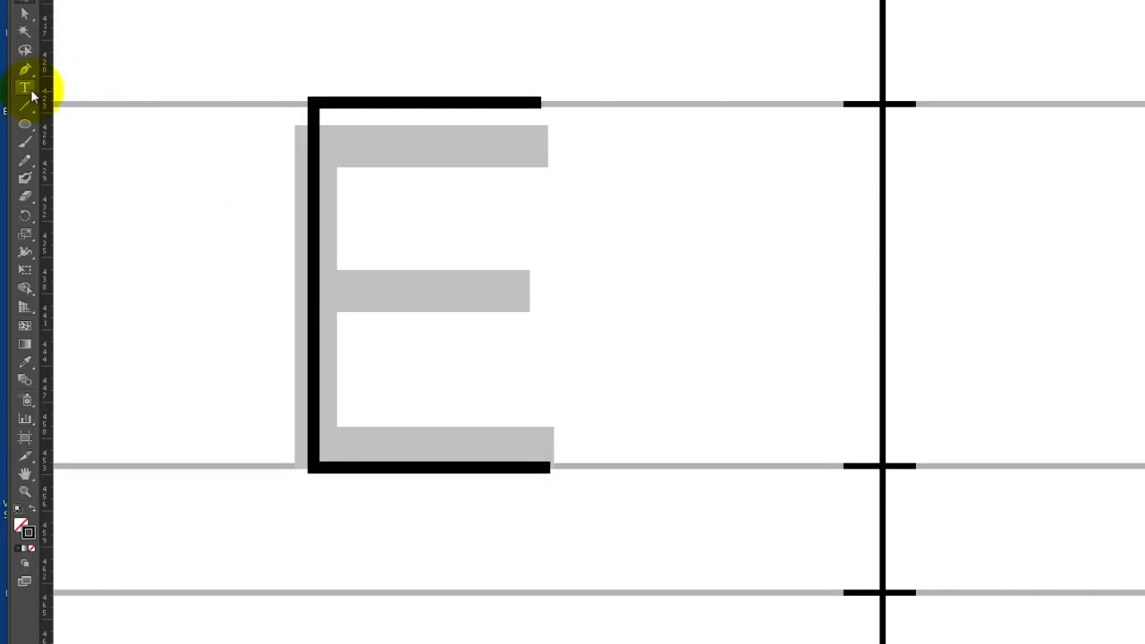
# - Draw the E's middle arm as a separate horizontal line about 16 px long from the midpoint of the stem, then deselect it
pyautogui.click(25, 74)
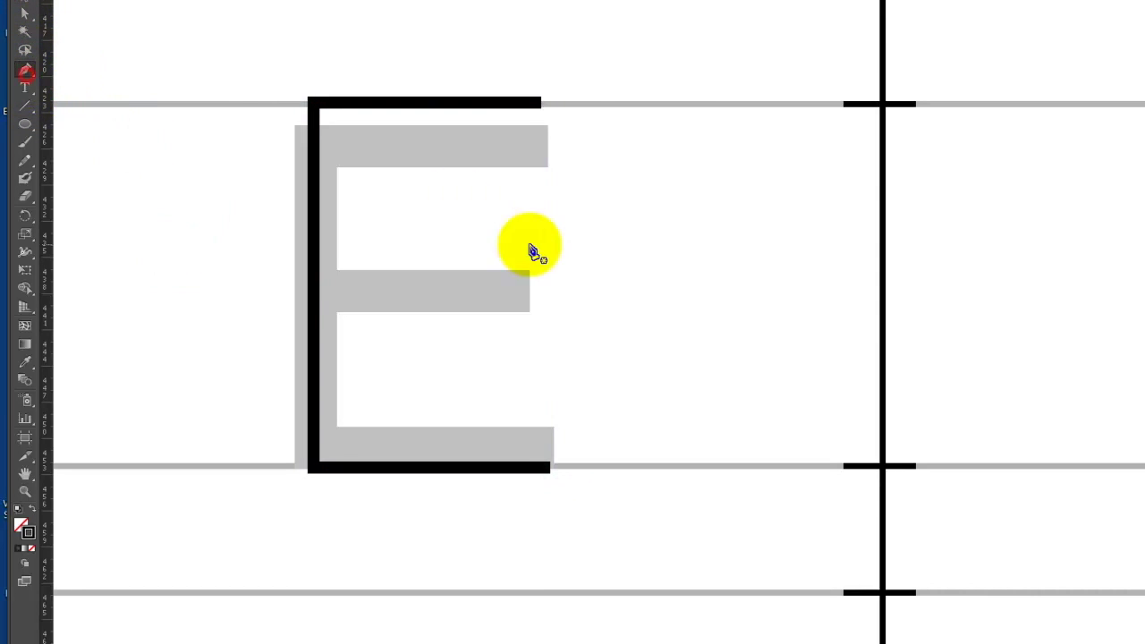
pyautogui.click(504, 286)
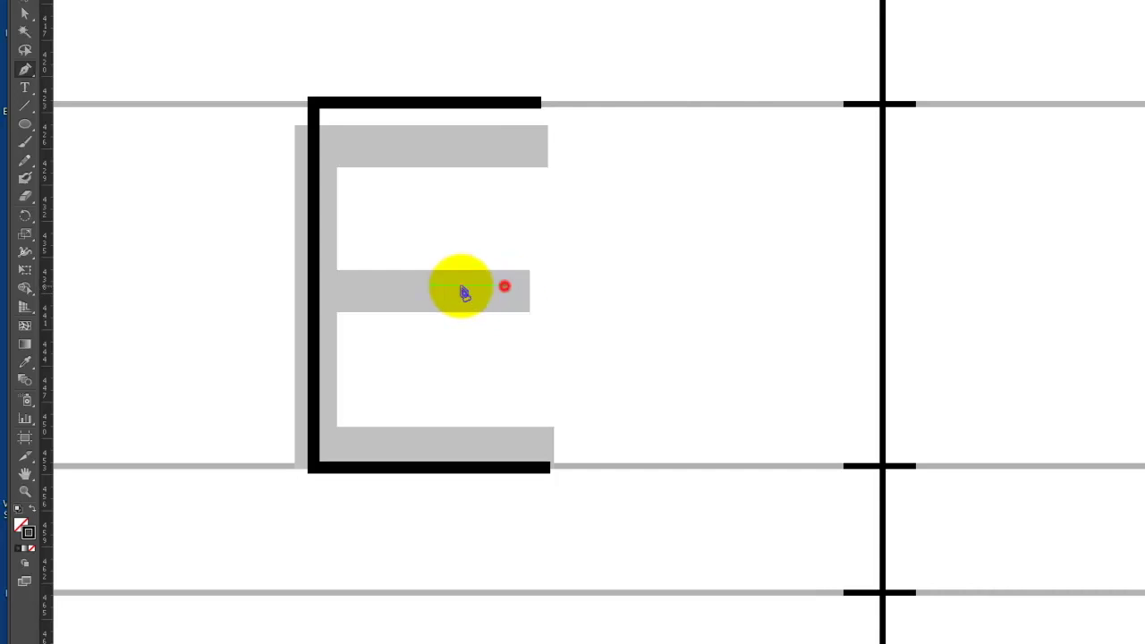
pyautogui.click(313, 287)
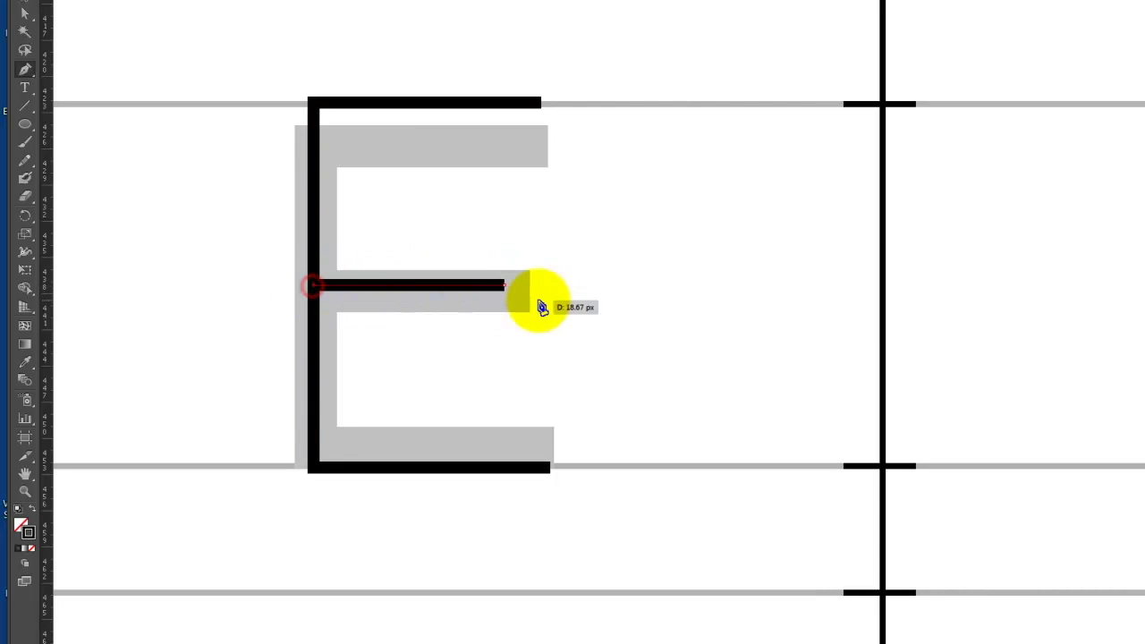
pyautogui.click(25, 12)
pyautogui.click(442, 205)
# - Move the E's middle arm down below its grey guide while keeping it attached to the stem
pyautogui.click(314, 242)
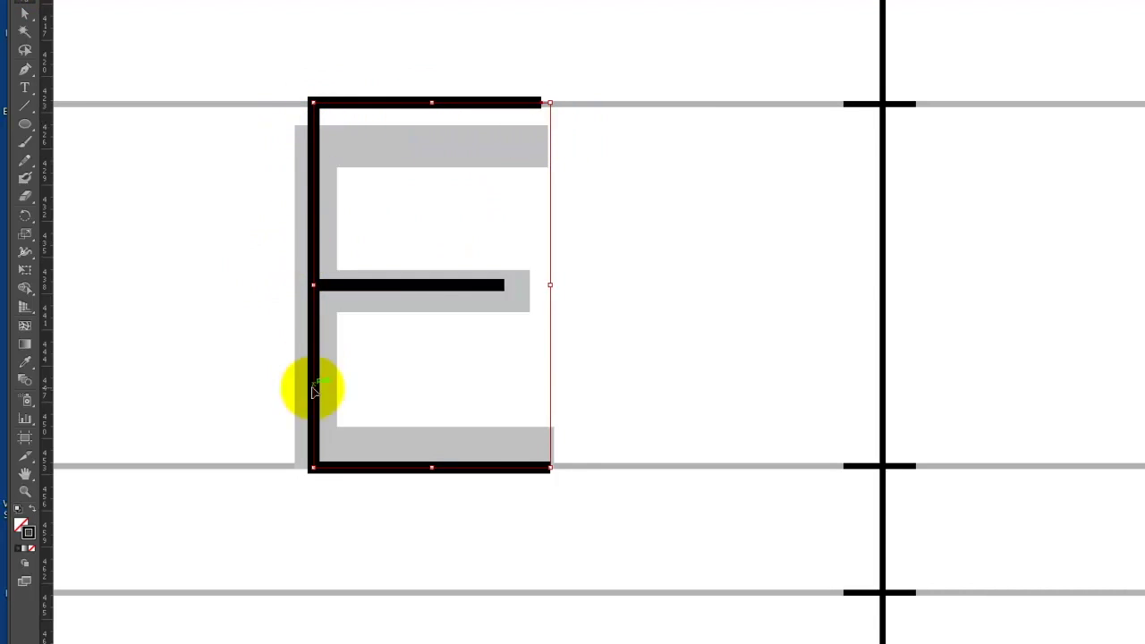
pyautogui.click(468, 288)
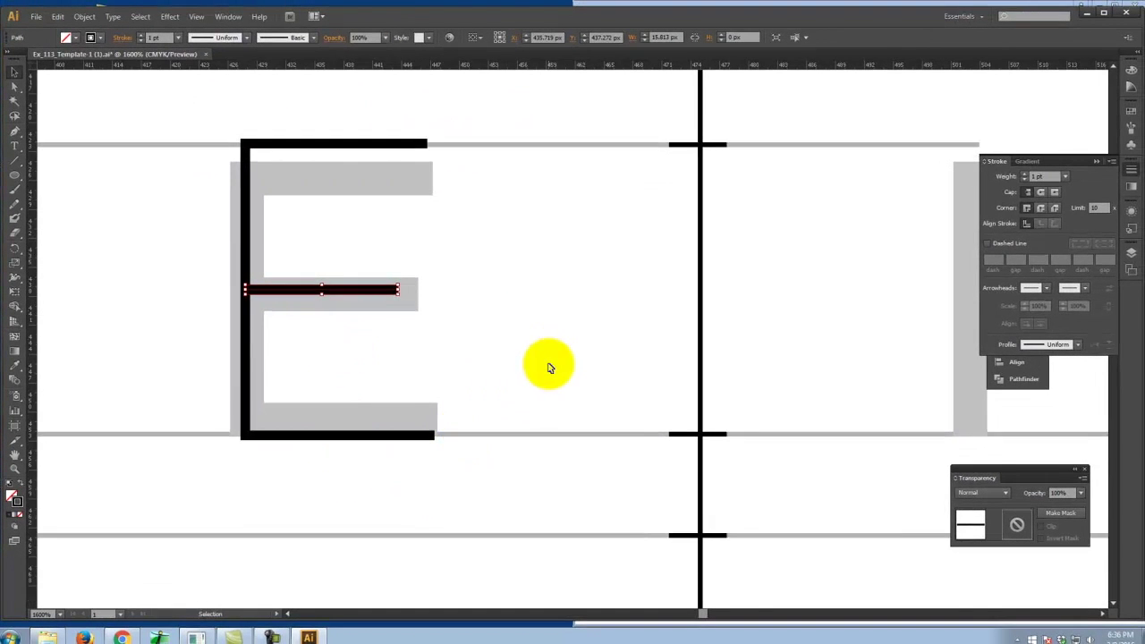
pyautogui.scroll(-2, 549, 367)
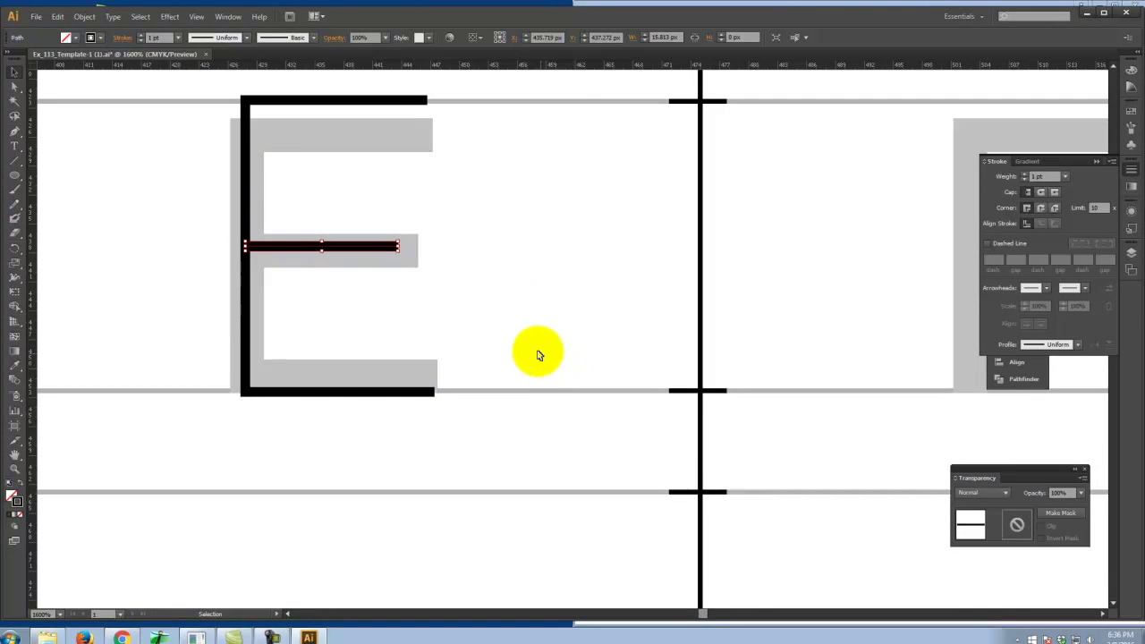
pyautogui.moveTo(354, 233); pyautogui.dragTo(359, 275)
pyautogui.click(542, 263)
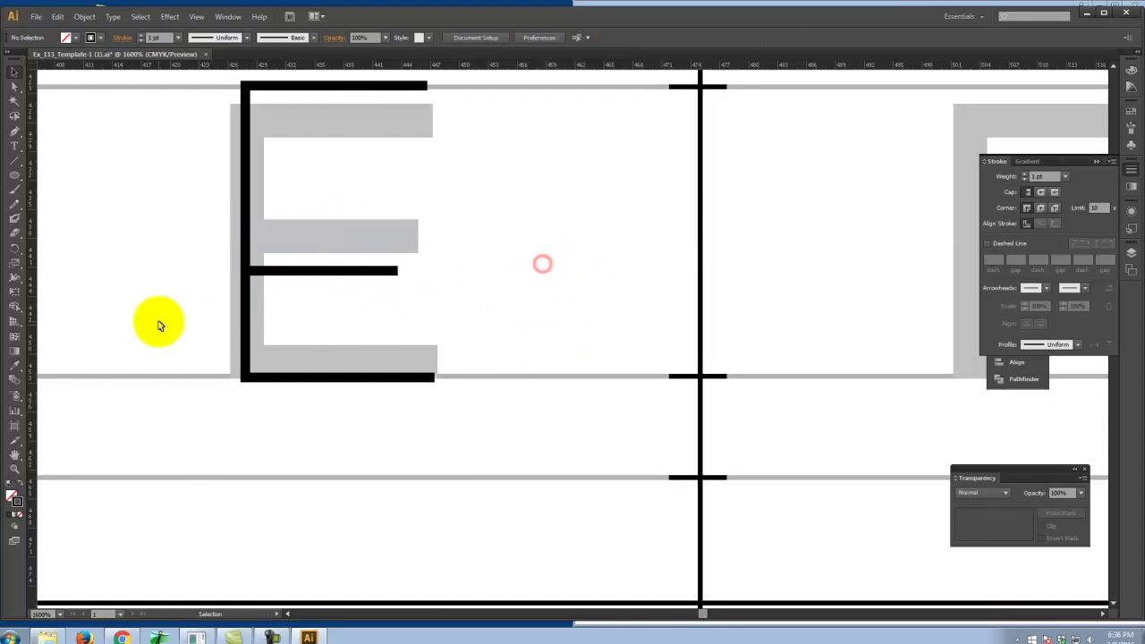
# - Draw an ellipse over the G guide letter, spanning from the cap line to the baseline
pyautogui.scroll(-4, 296, 384)
pyautogui.press('space')
pyautogui.moveTo(185, 366)
pyautogui.mouseDown()
pyautogui.moveTo(456, 399)
pyautogui.moveTo(890, 320)
pyautogui.moveTo(385, 365)
pyautogui.moveTo(915, 255)
pyautogui.mouseUp()
pyautogui.moveTo(276, 396); pyautogui.dragTo(811, 281)
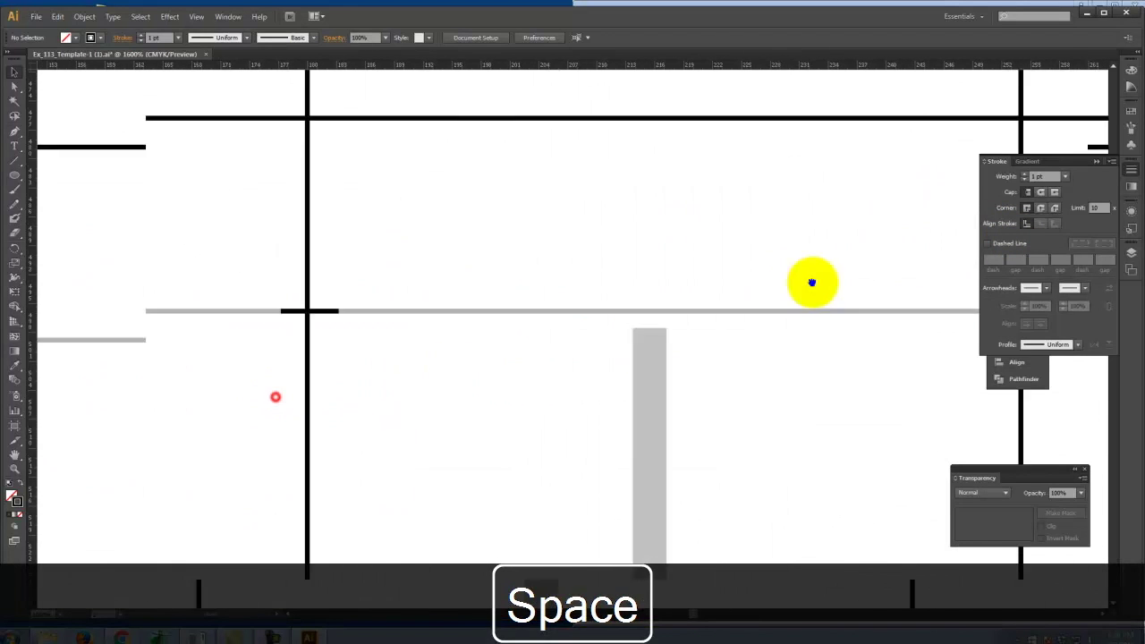
pyautogui.moveTo(166, 399); pyautogui.dragTo(808, 312)
pyautogui.press('space')
pyautogui.moveTo(279, 363); pyautogui.dragTo(728, 361)
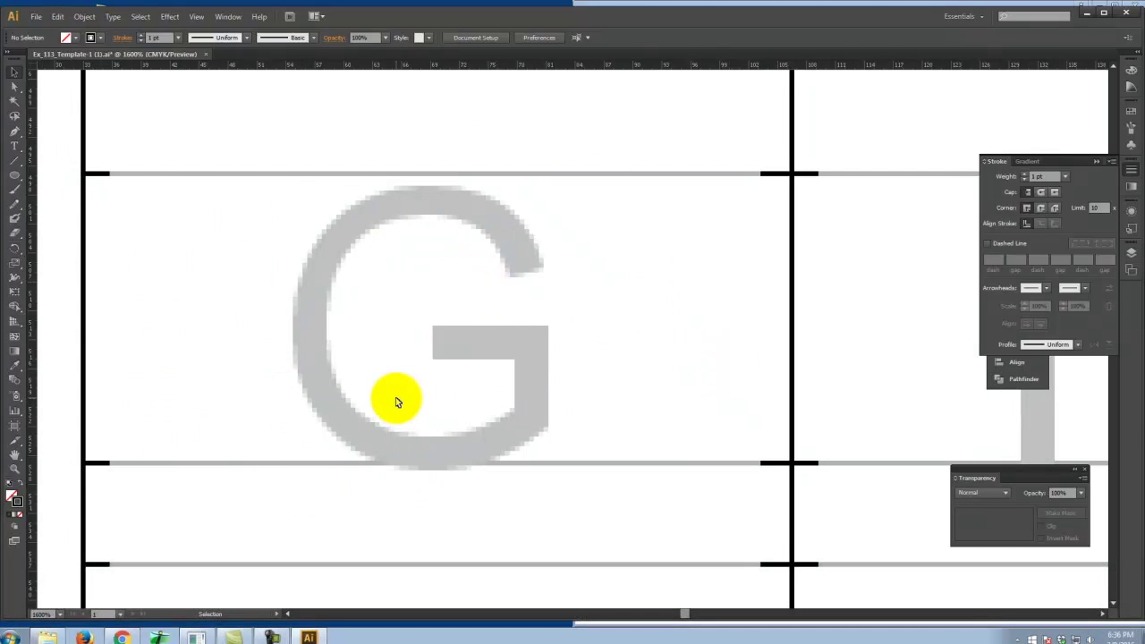
pyautogui.click(14, 179)
pyautogui.moveTo(288, 172)
pyautogui.mouseDown()
pyautogui.moveTo(529, 445)
pyautogui.moveTo(571, 461)
pyautogui.moveTo(558, 463)
pyautogui.mouseUp()
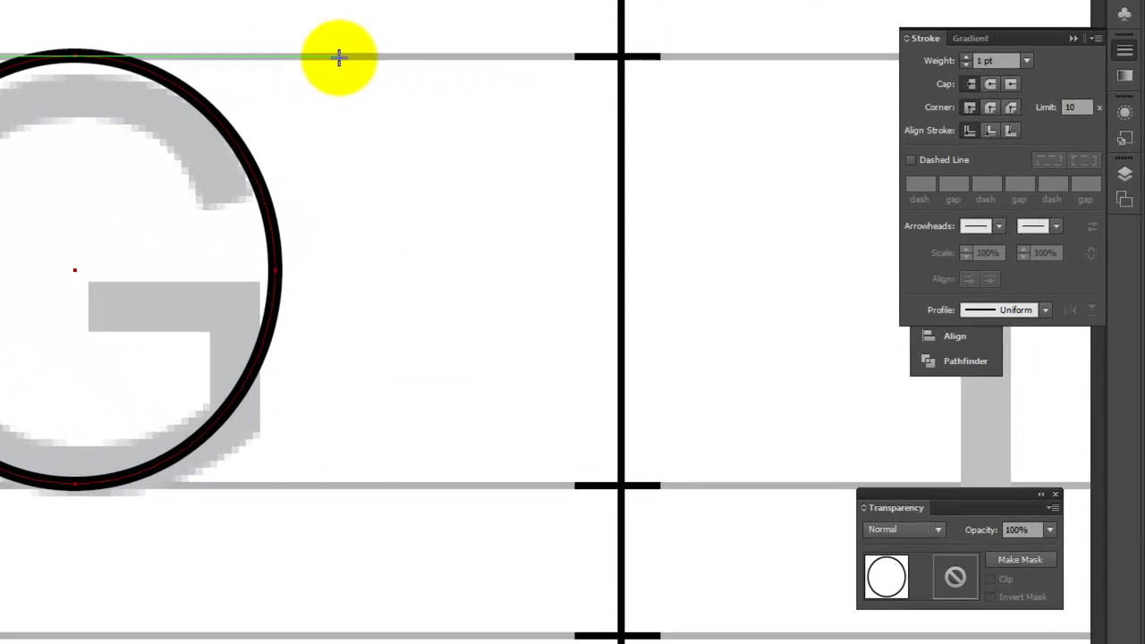
# - Try a narrow ellipse beside the G between the cap line and baseline, and delete it
pyautogui.moveTo(601, 173); pyautogui.dragTo(695, 461)
pyautogui.moveTo(477, 484); pyautogui.dragTo(484, 484)
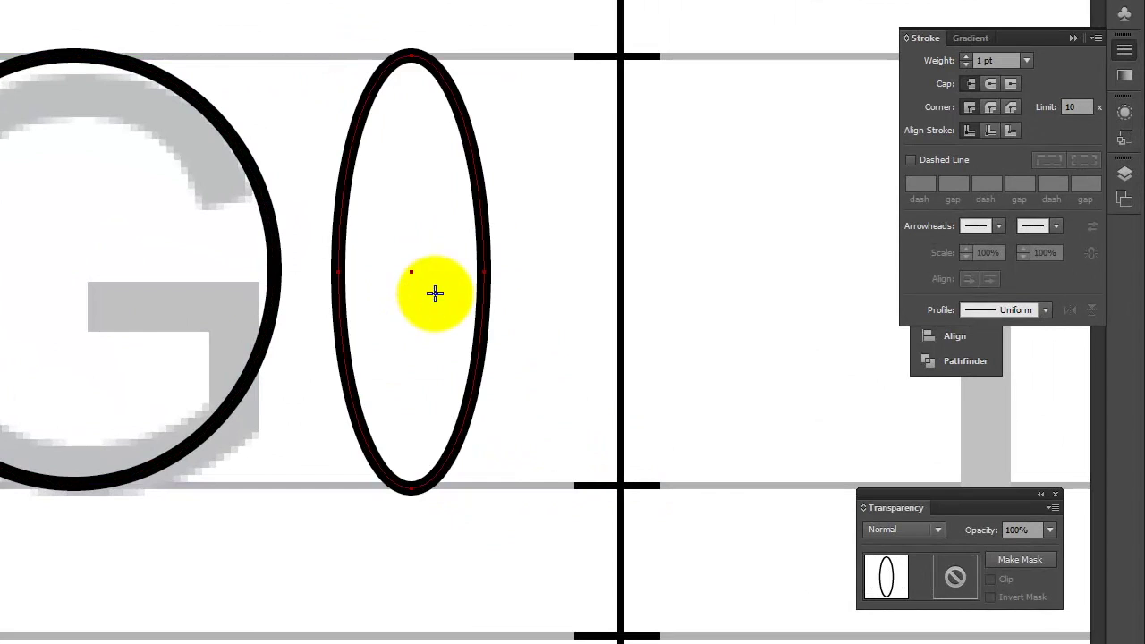
pyautogui.click(464, 95)
pyautogui.press('Delete')
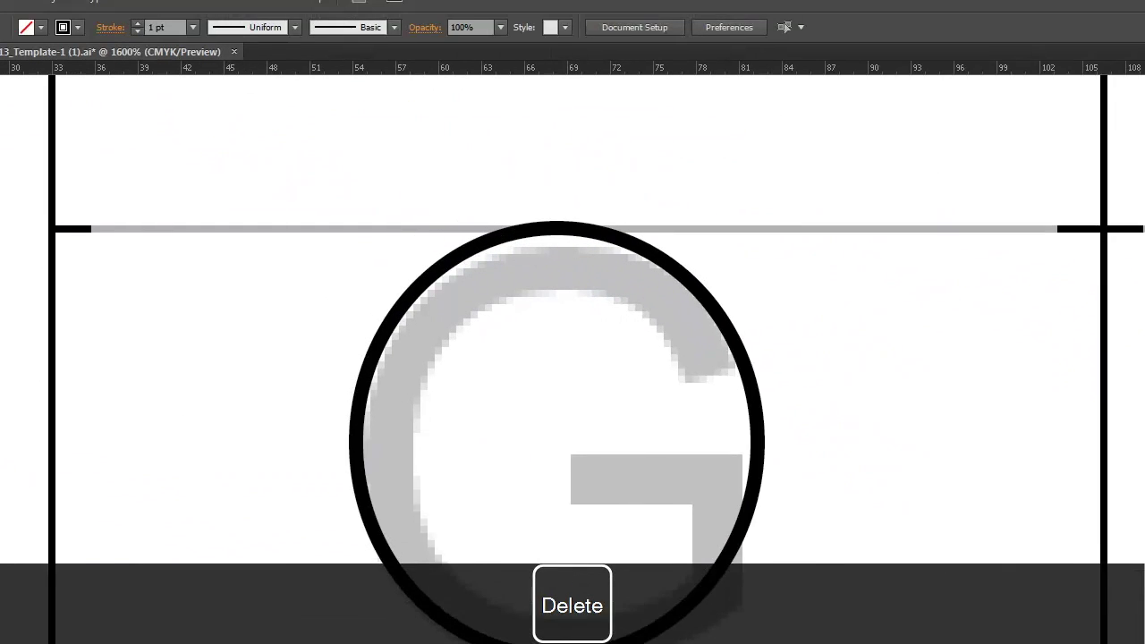
# - Add anchor points to the G ellipse's upper-right and lower-right curves, where the letter's opening starts and ends
pyautogui.click(28, 196)
pyautogui.moveTo(29, 199); pyautogui.dragTo(49, 212)
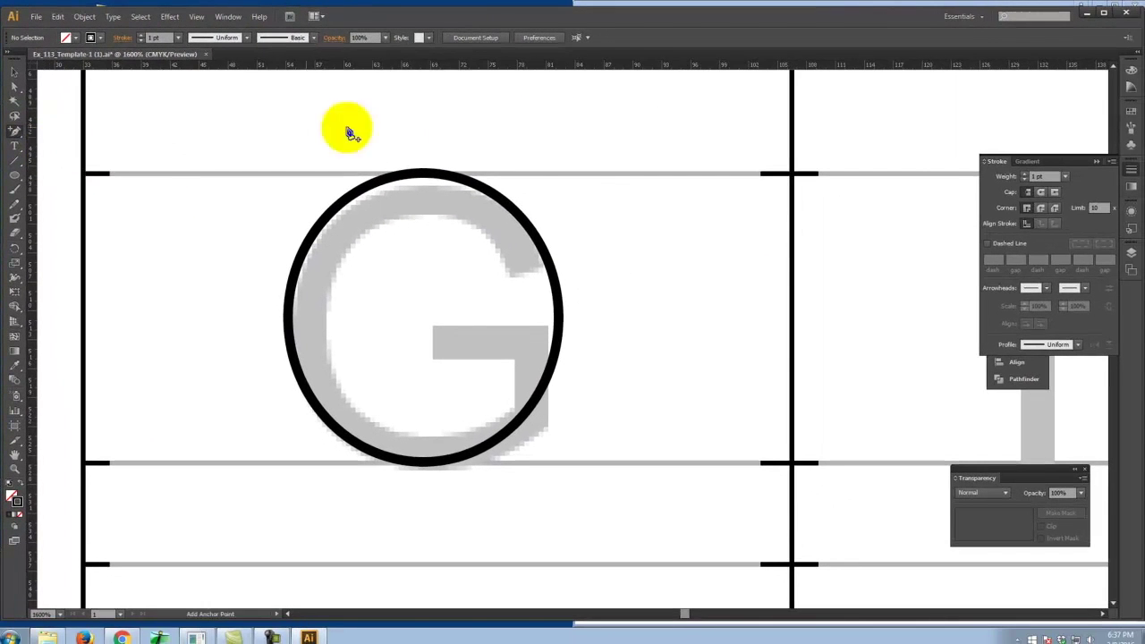
pyautogui.click(510, 439)
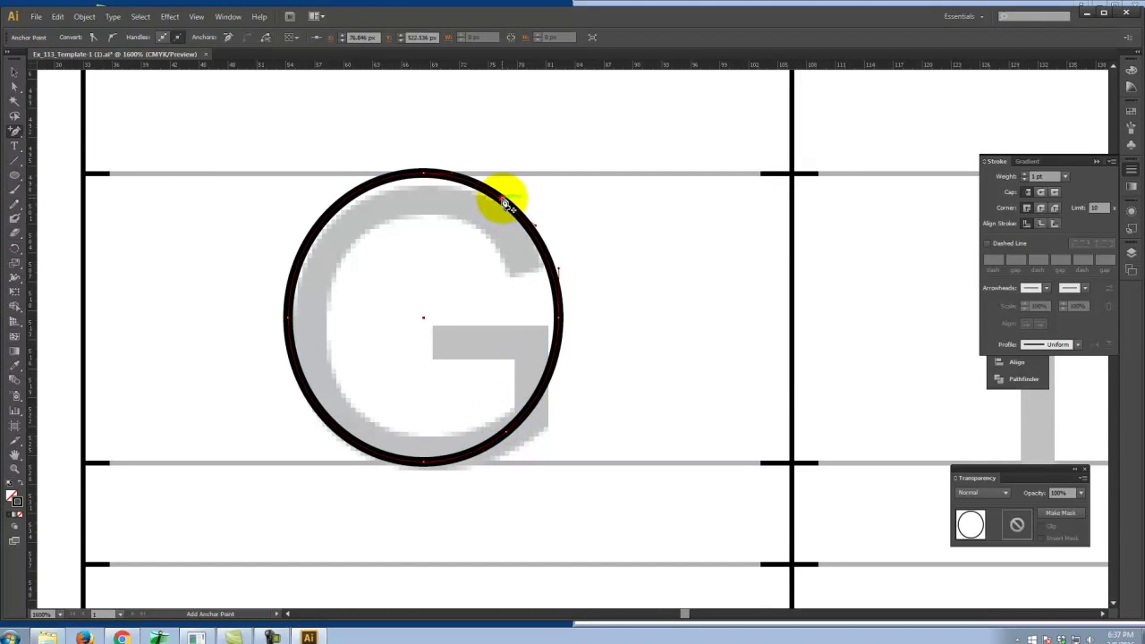
# - Delete the G ellipse's rightmost anchor point to open the outline between the two added anchors
pyautogui.click(13, 72)
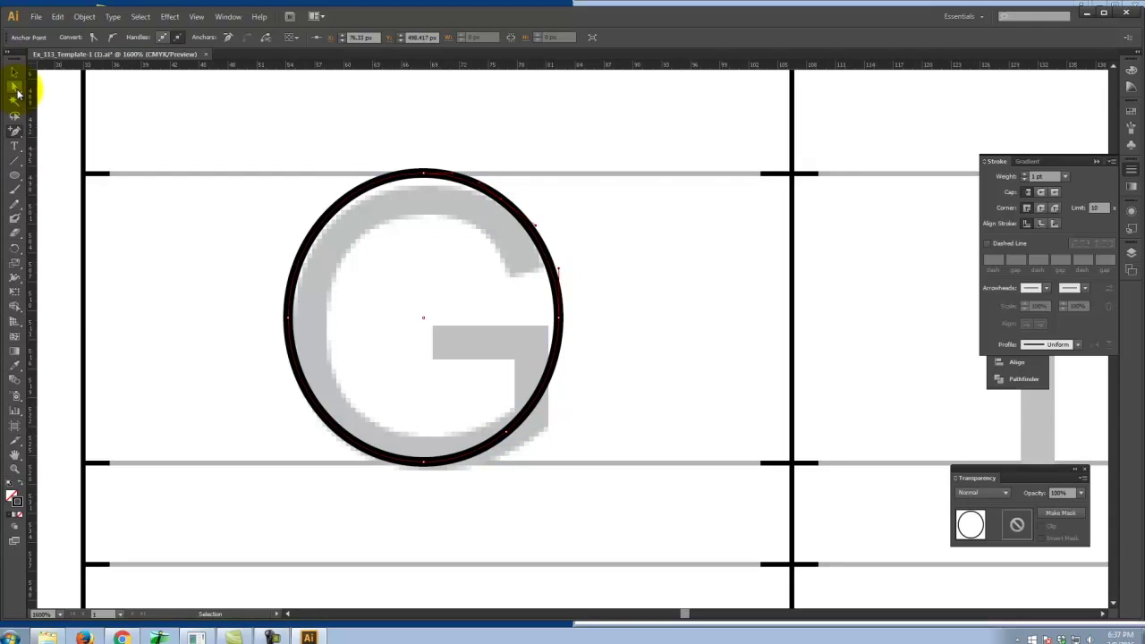
pyautogui.click(16, 90)
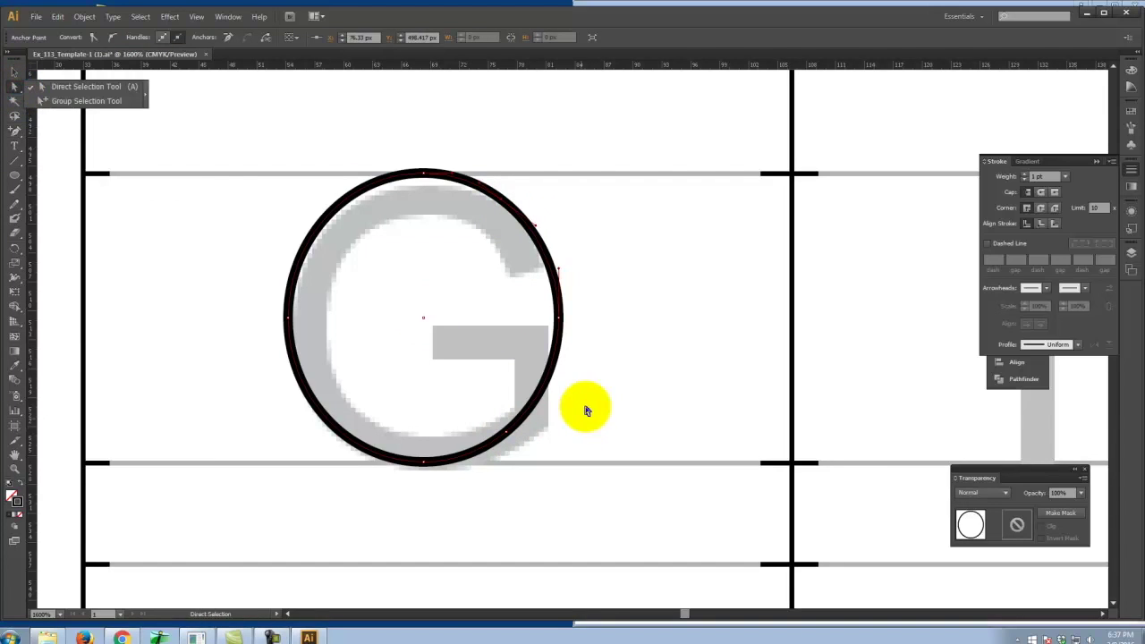
pyautogui.click(561, 320)
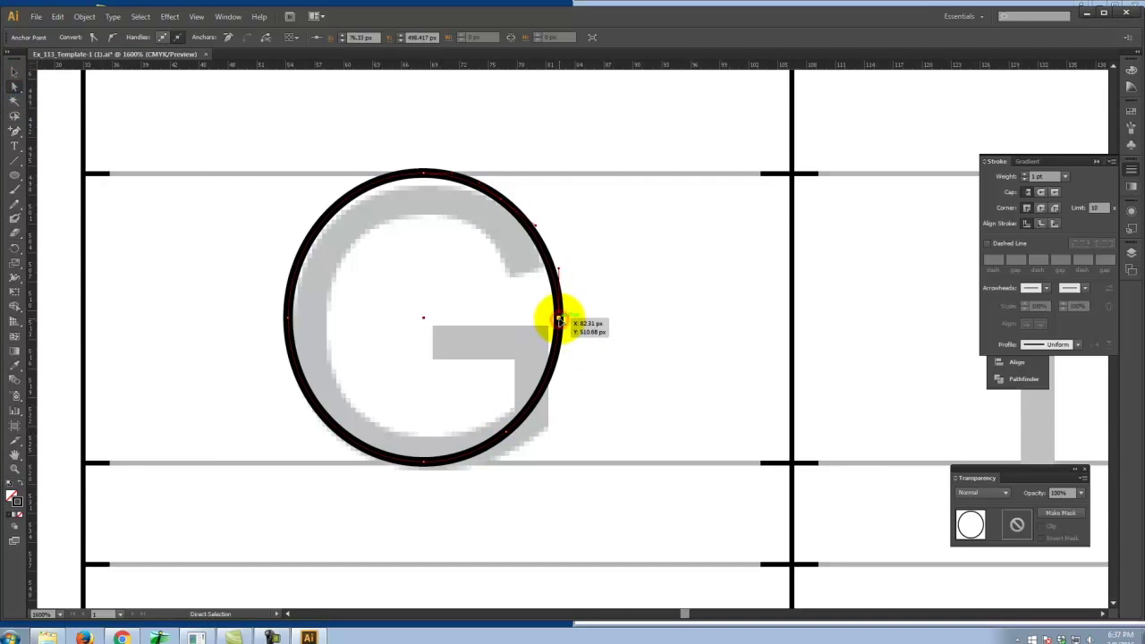
pyautogui.click(559, 320)
pyautogui.press('Delete')
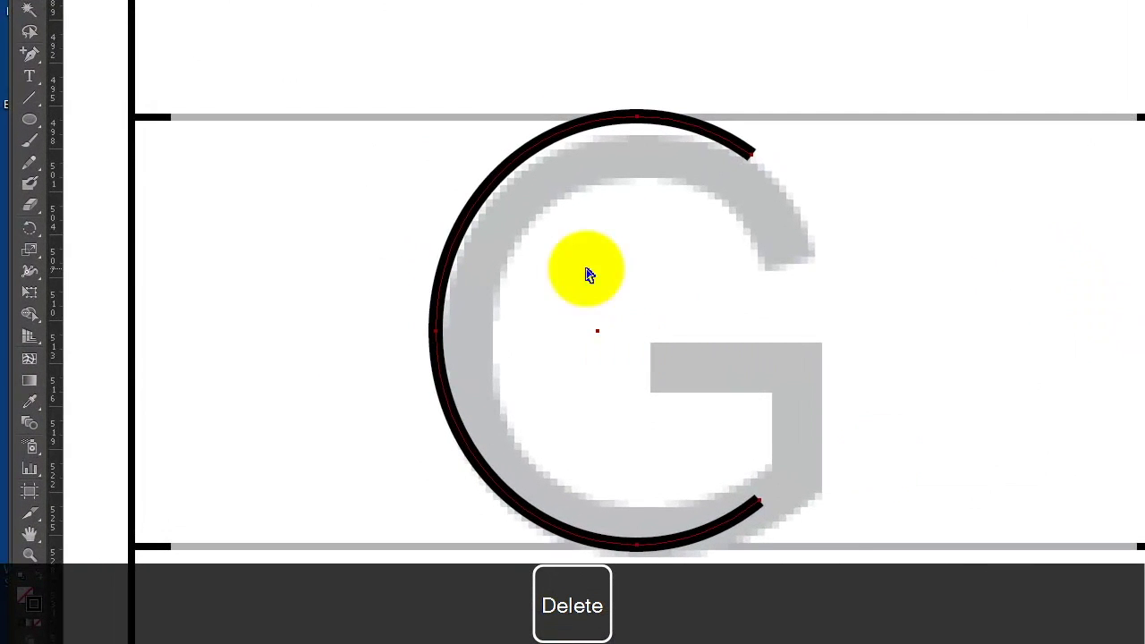
# - Continue the G from its lower endpoint with a straight vertical up to the guide's crossbar and a horizontal bar inward, then deselect
pyautogui.click(30, 53)
pyautogui.click(103, 55)
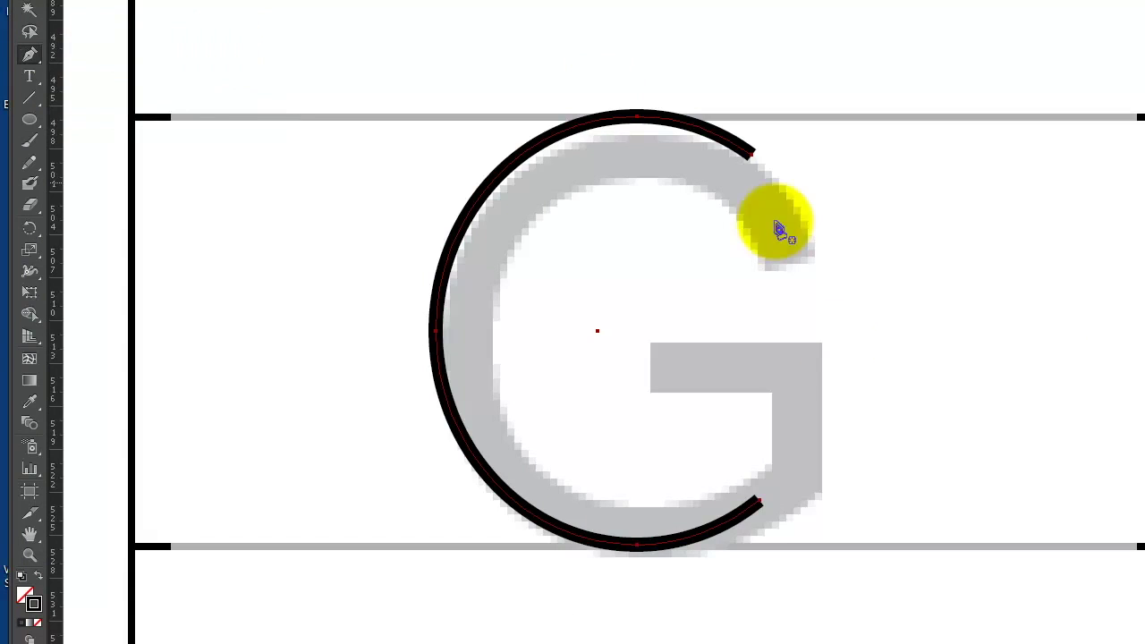
pyautogui.click(760, 504)
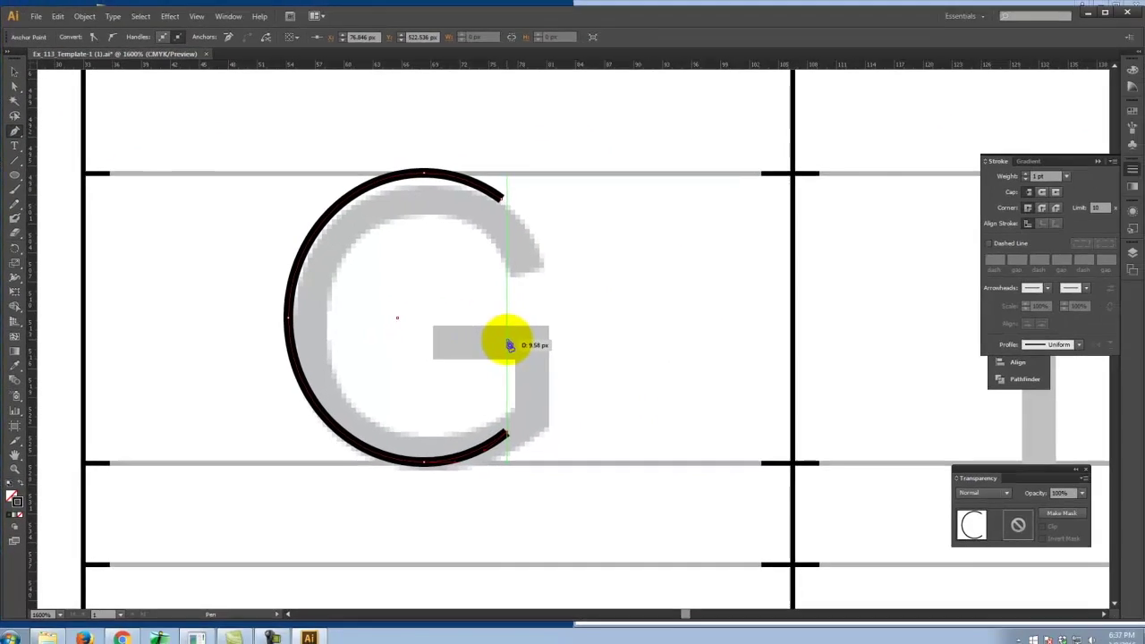
pyautogui.click(507, 342)
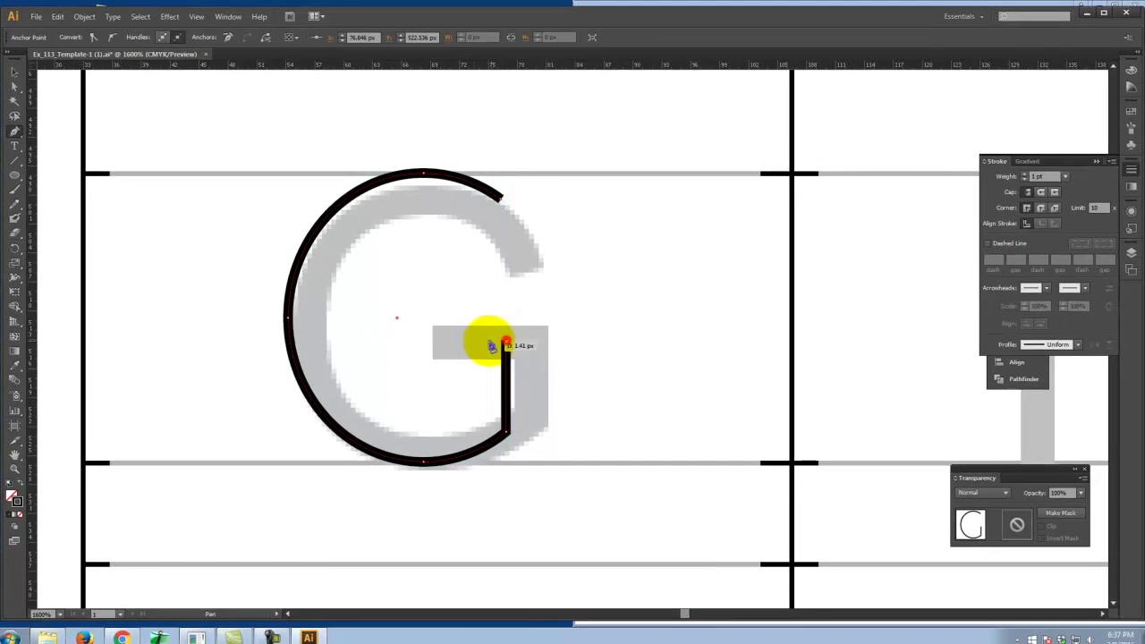
pyautogui.click(405, 342)
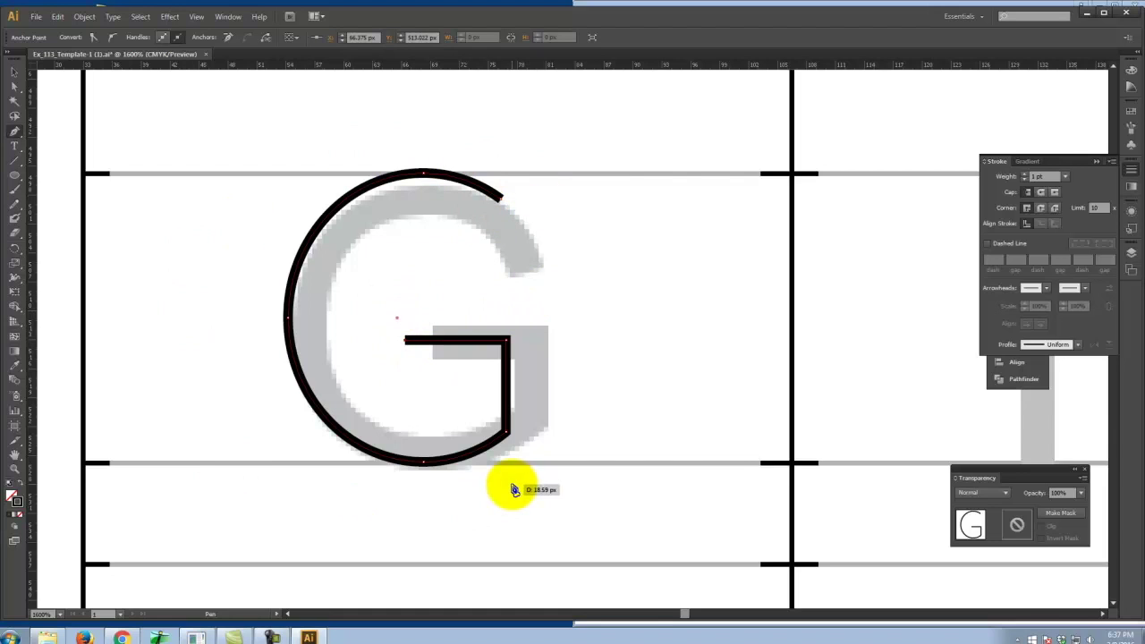
pyautogui.click(15, 71)
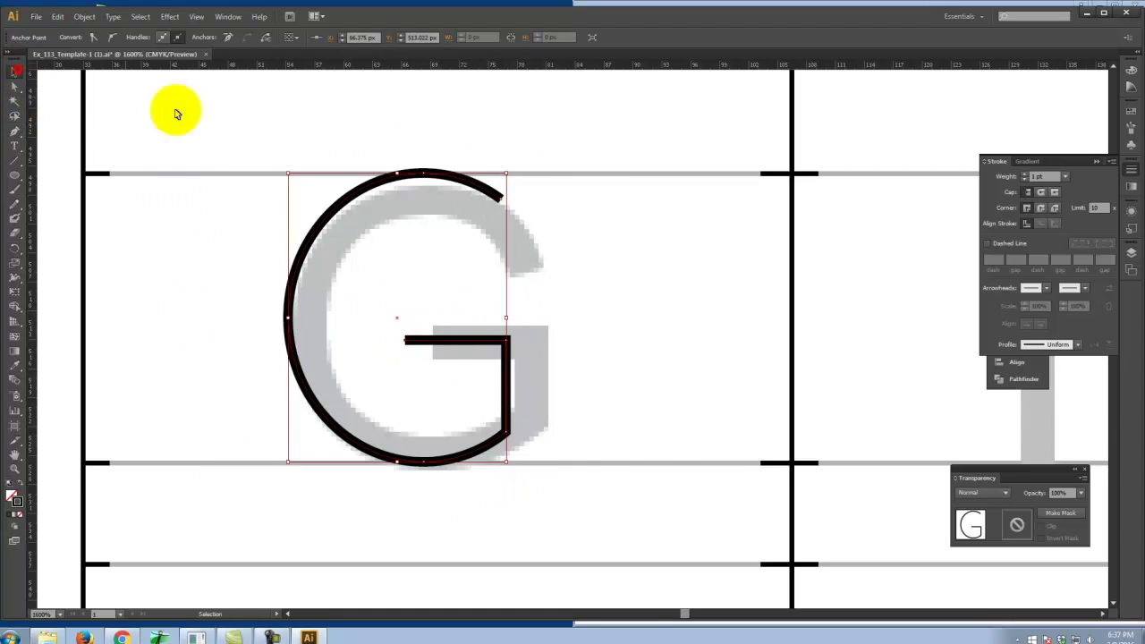
pyautogui.click(672, 312)
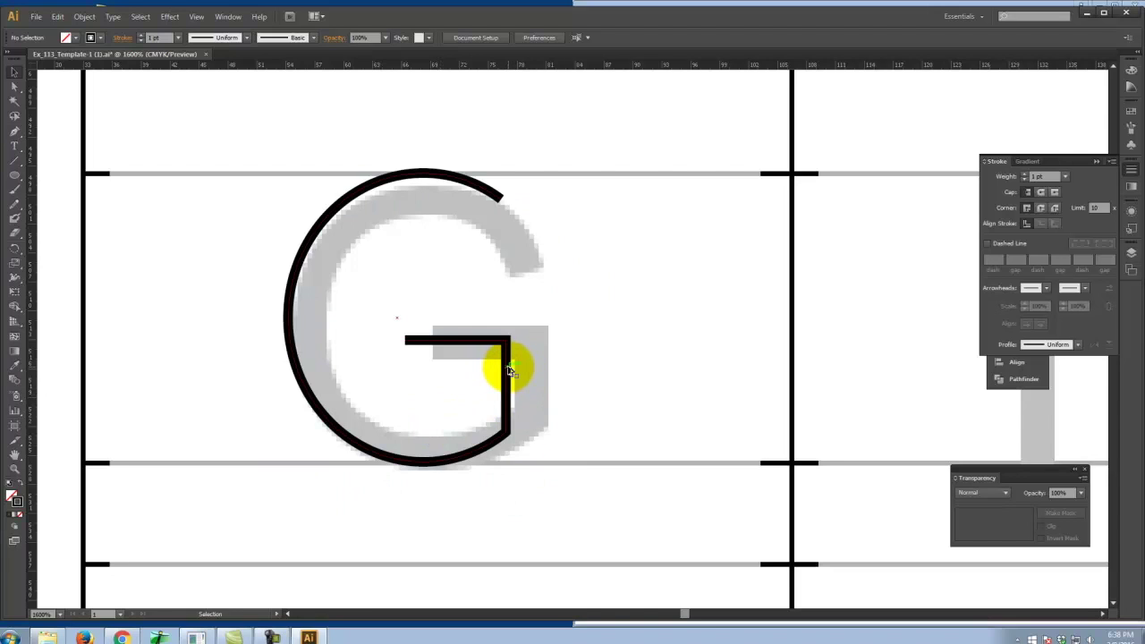
# - Try a stroke weight of 7 pt on the G path
pyautogui.click(507, 403)
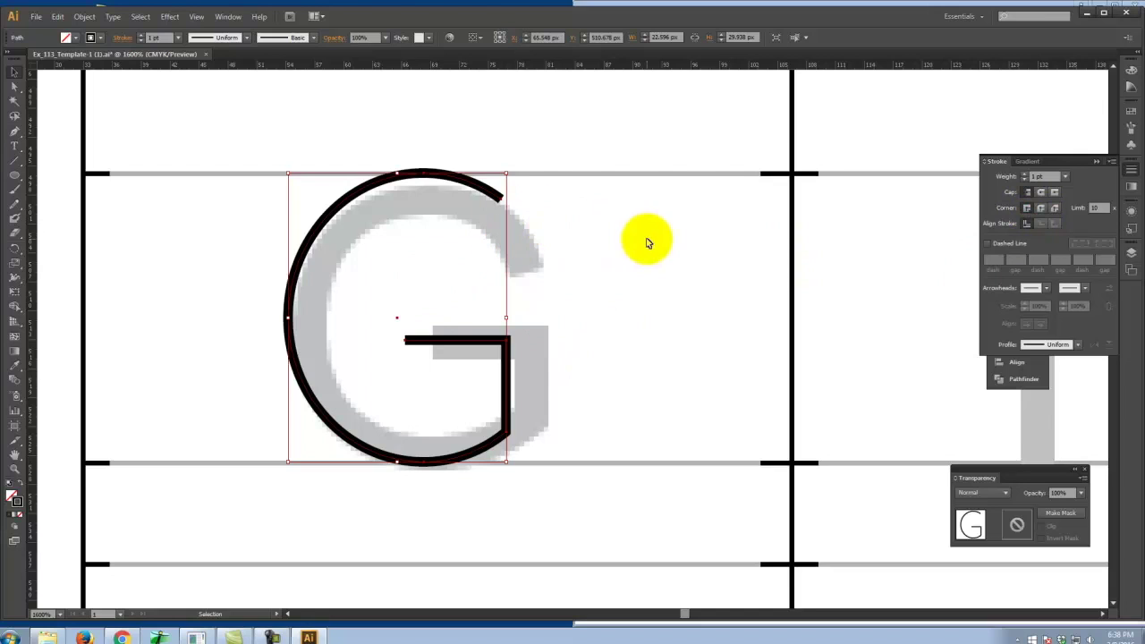
pyautogui.click(1026, 176)
pyautogui.click(1026, 176)
pyautogui.click(1026, 176)
pyautogui.click(1026, 177)
pyautogui.click(1026, 176)
pyautogui.click(1026, 176)
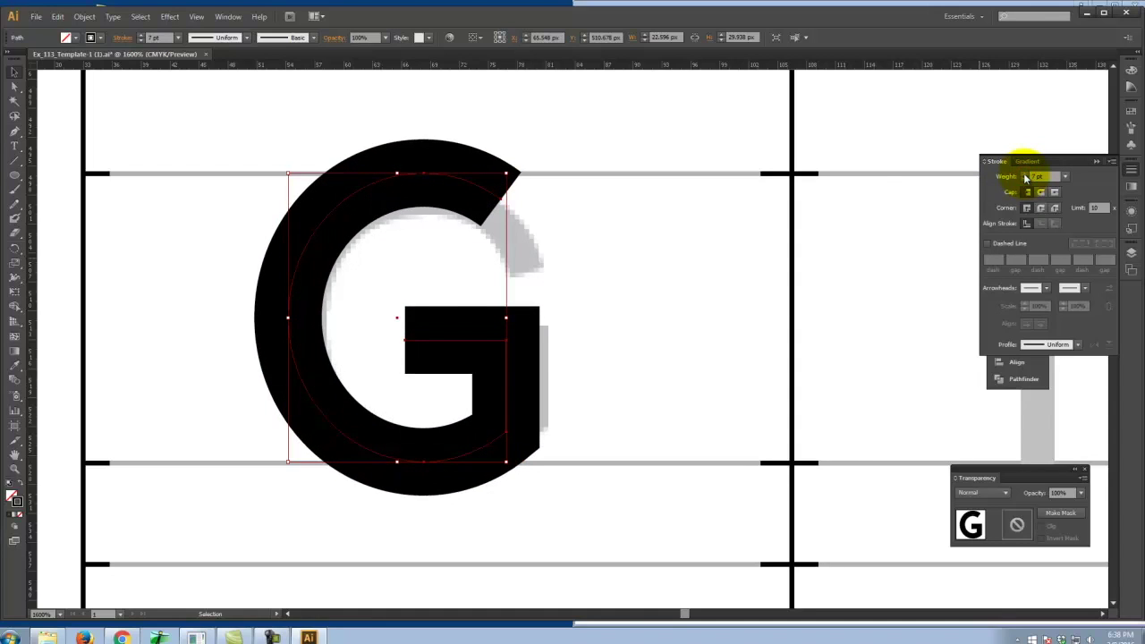
# - Reduce the G path's stroke weight to 2 pt
pyautogui.click(1025, 180)
pyautogui.click(1025, 180)
pyautogui.click(1026, 180)
pyautogui.click(1025, 179)
pyautogui.click(1026, 180)
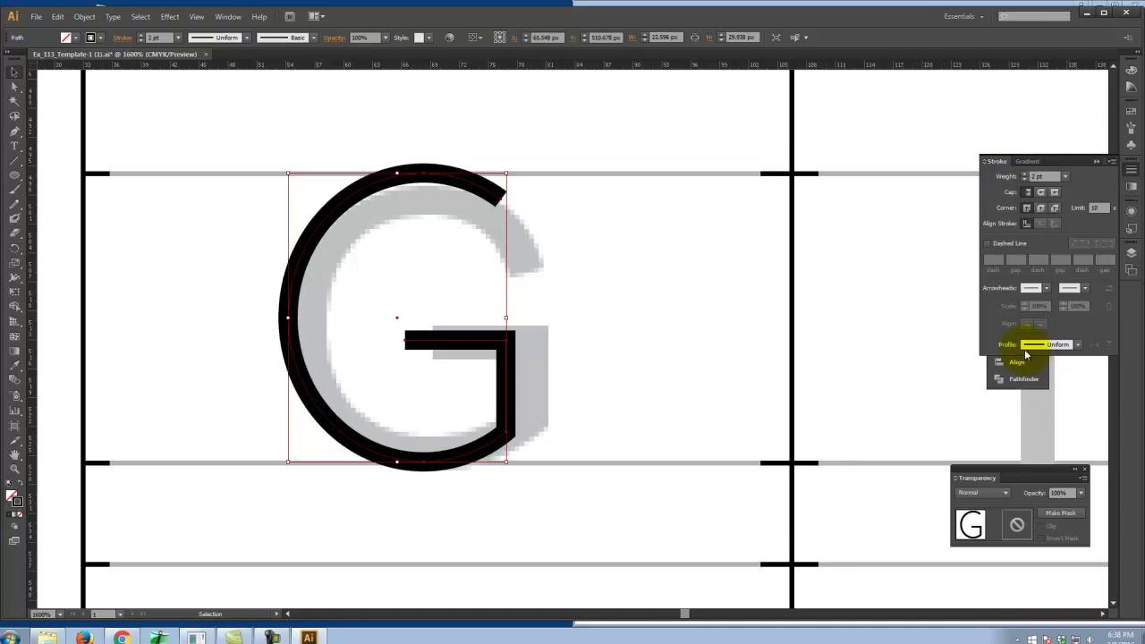
# - Try the symmetrical lens-shaped width profile and then the double-bulge profile on the G's stroke
pyautogui.click(1078, 345)
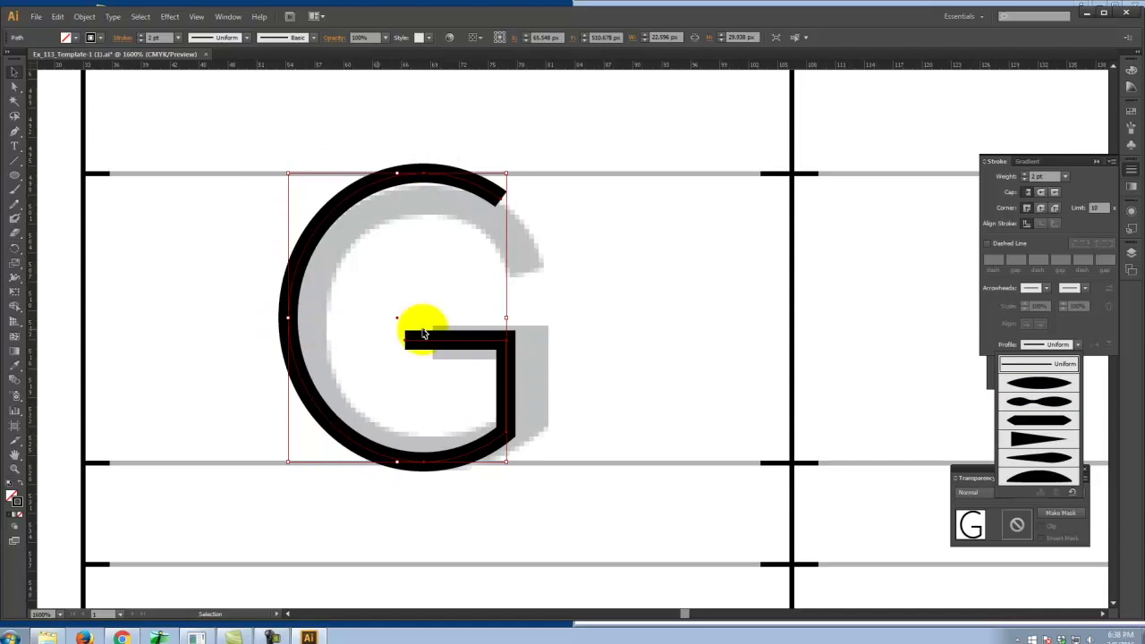
pyautogui.click(1044, 385)
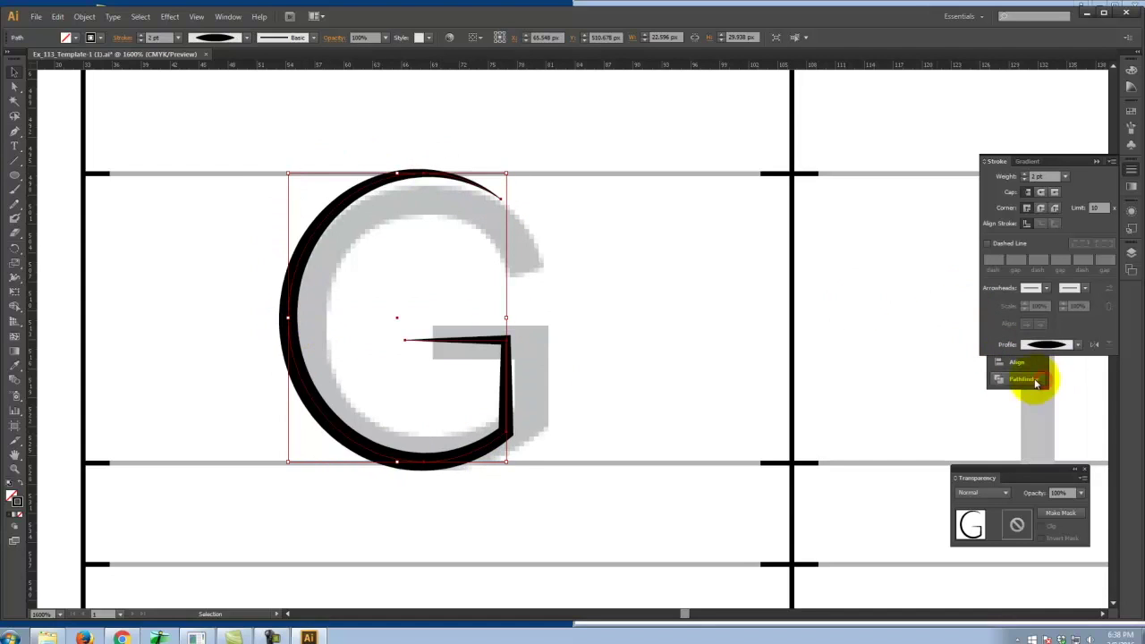
pyautogui.click(662, 271)
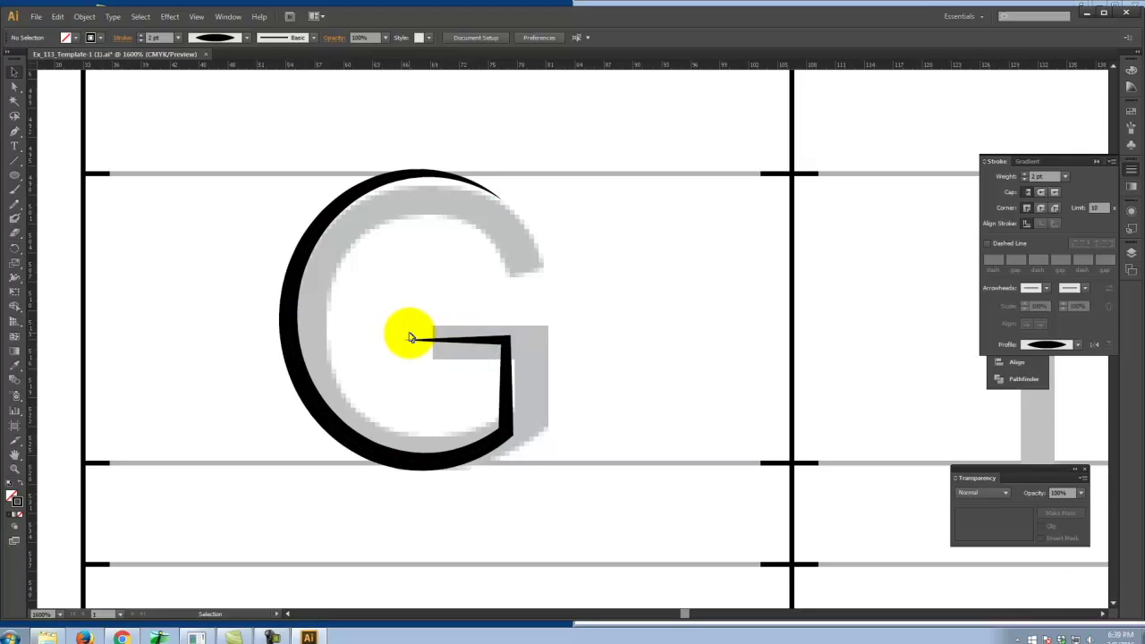
pyautogui.click(492, 448)
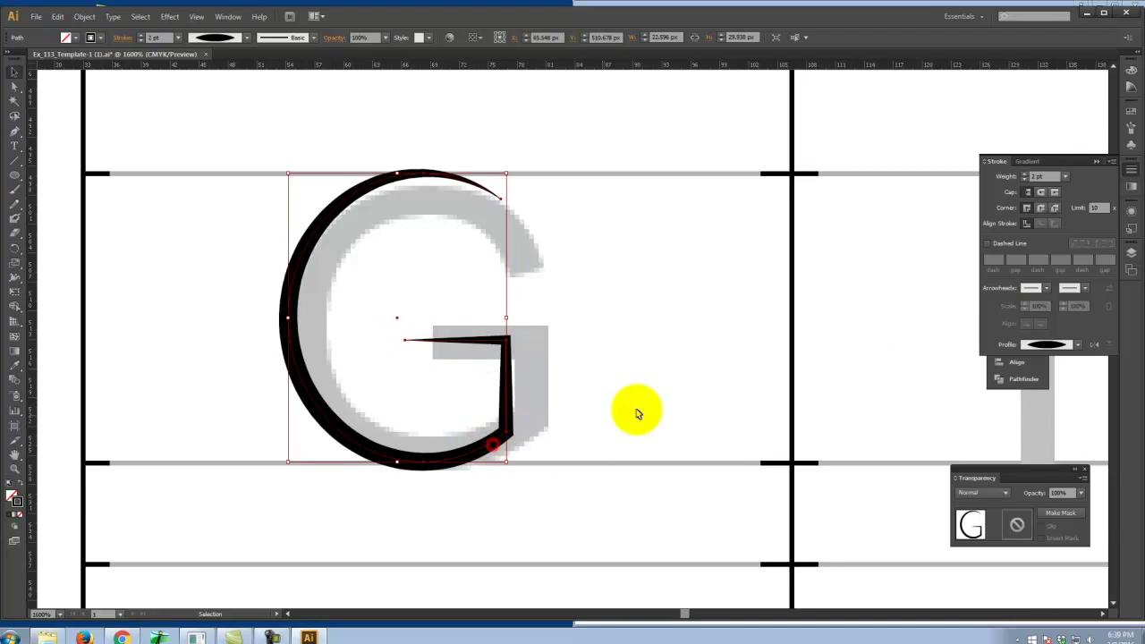
pyautogui.click(1079, 345)
pyautogui.click(1058, 402)
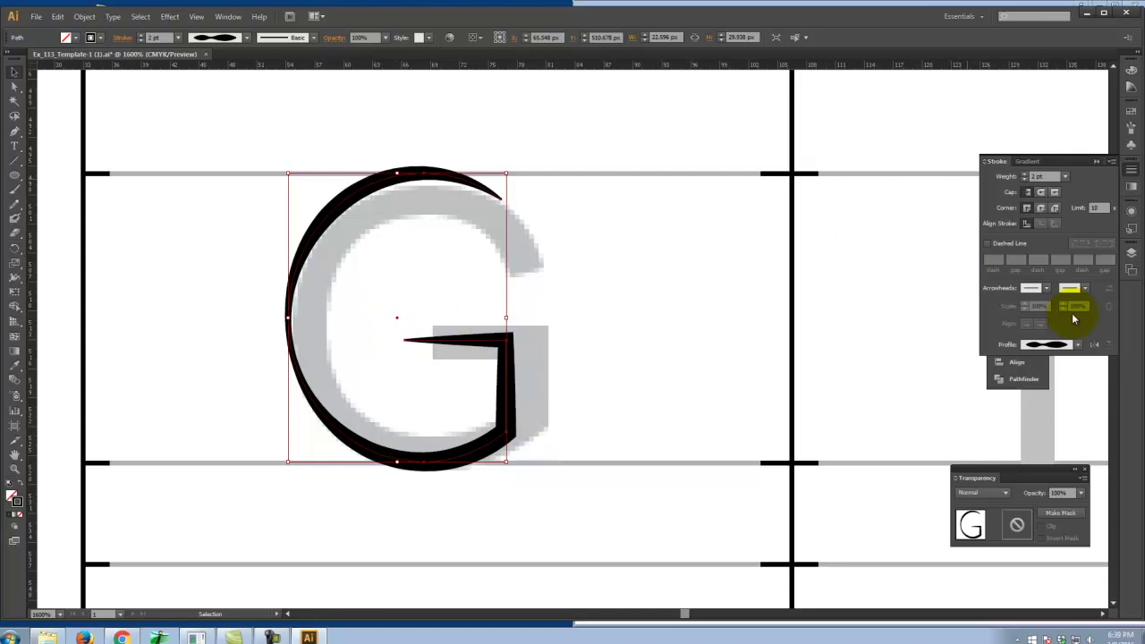
# - Try the width profile with an even middle and pointed ends, then the asymmetrical teardrop profile, on the G
pyautogui.click(1078, 346)
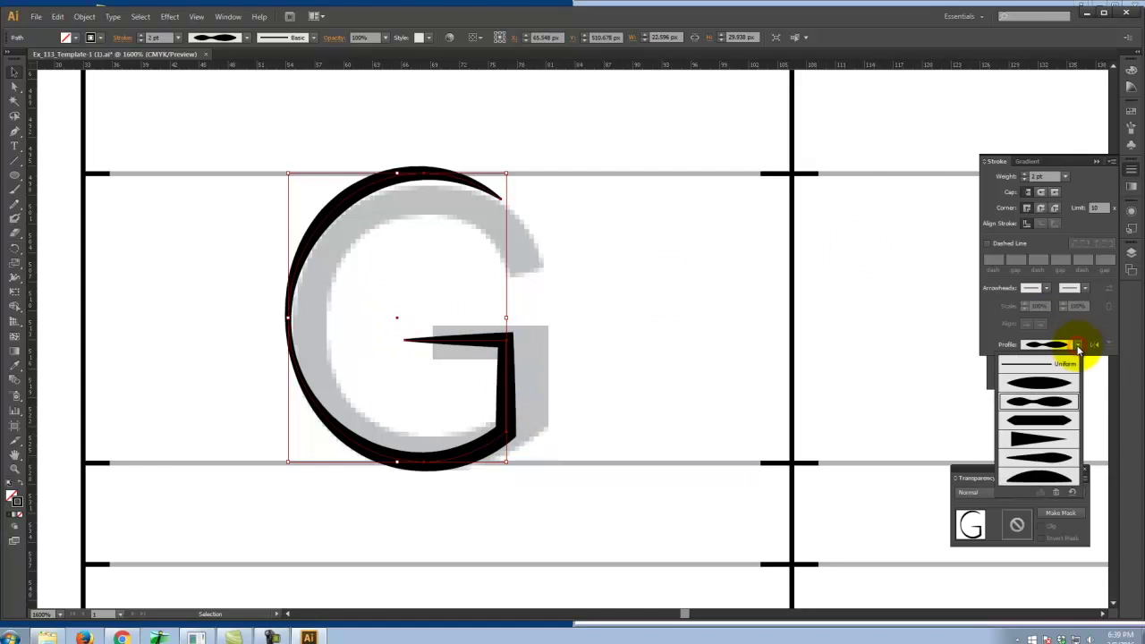
pyautogui.click(1043, 423)
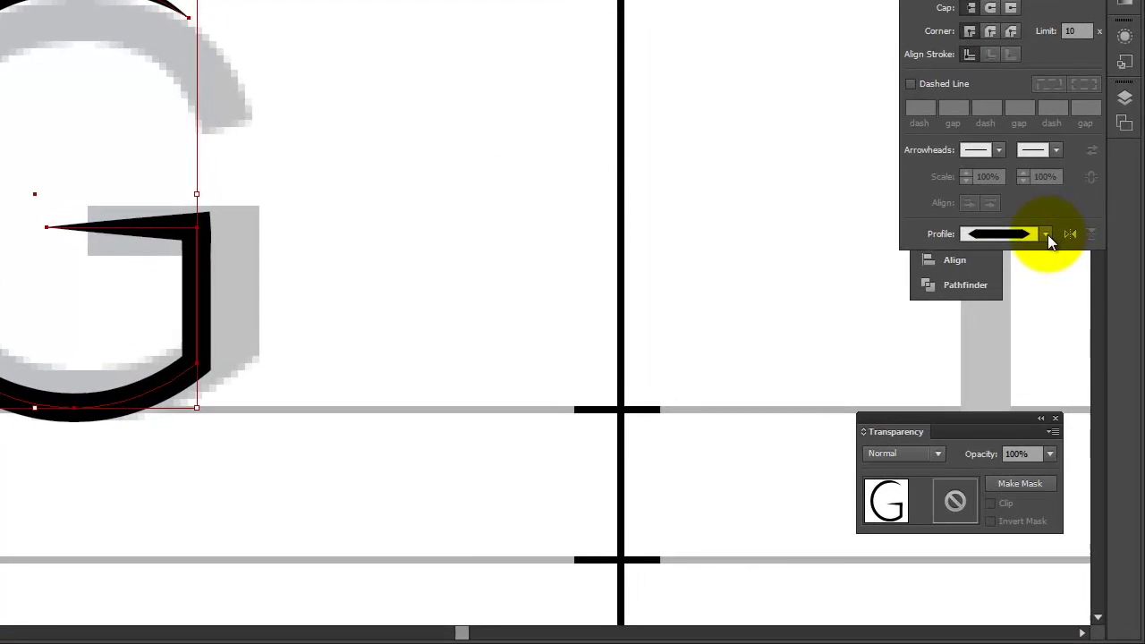
pyautogui.click(1045, 235)
pyautogui.click(995, 402)
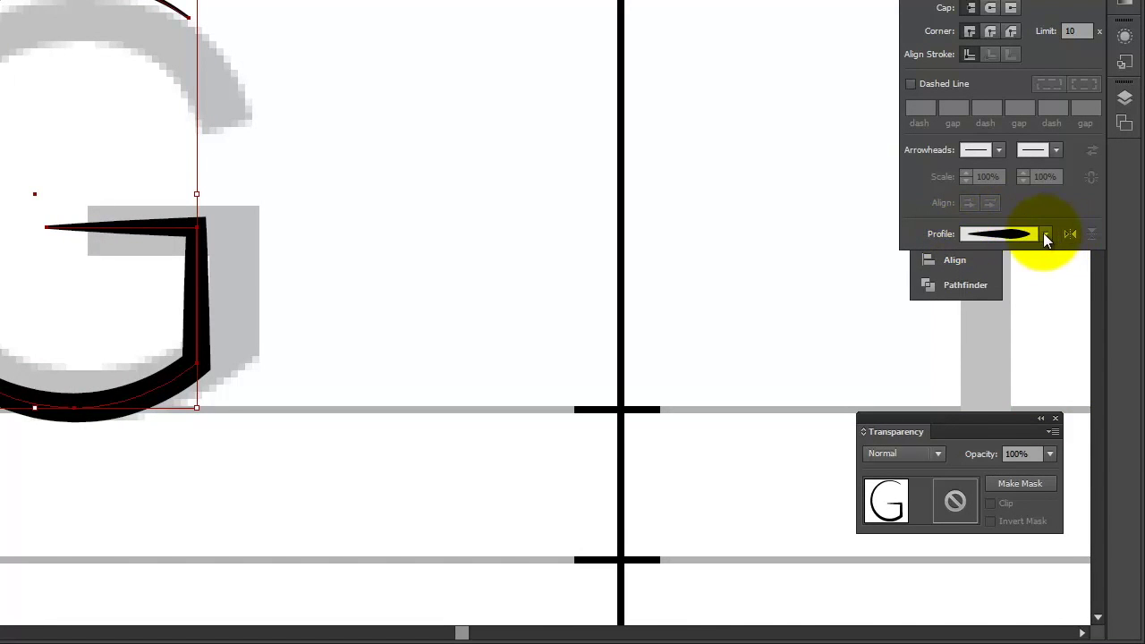
# - Try the half-lens width profile on the G, flip it across the path, and restore the Uniform profile
pyautogui.click(1044, 235)
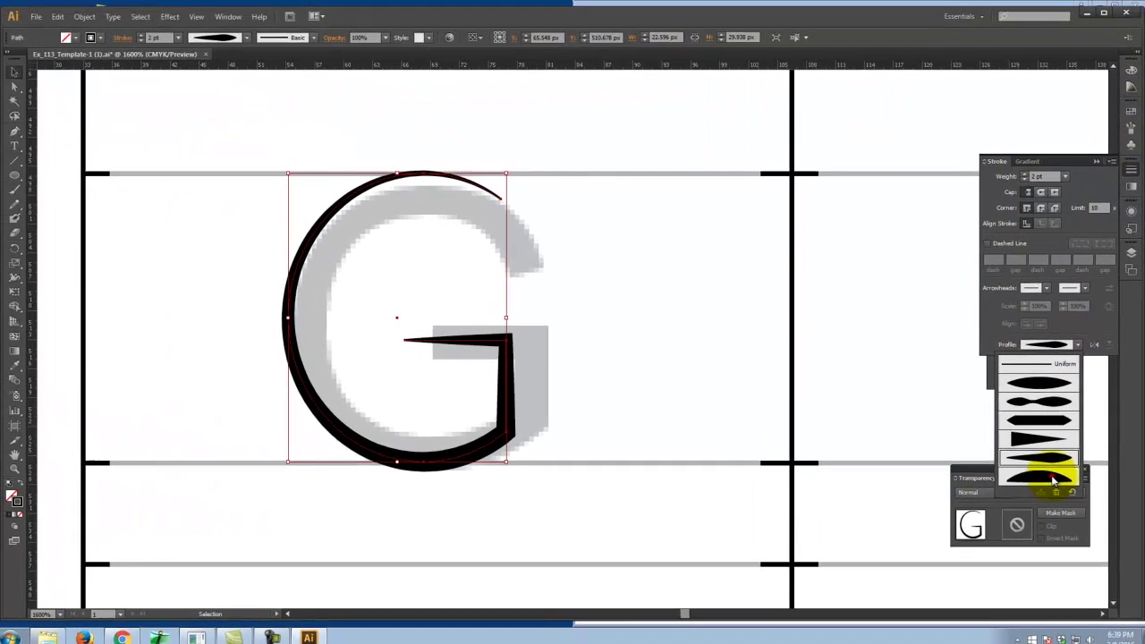
pyautogui.click(1029, 453)
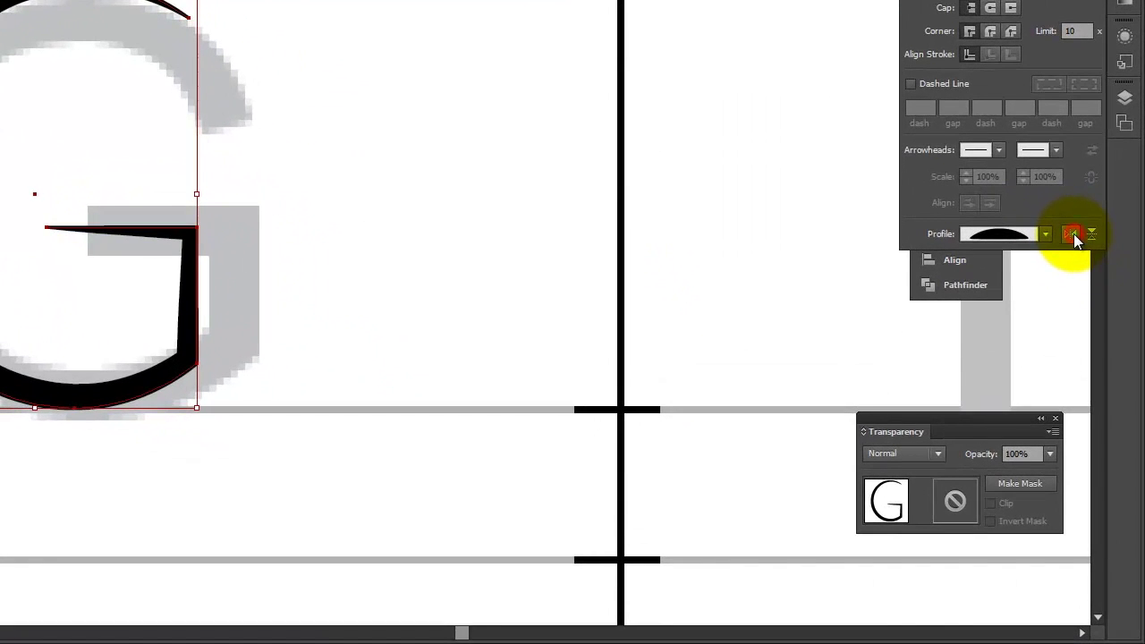
pyautogui.click(1090, 233)
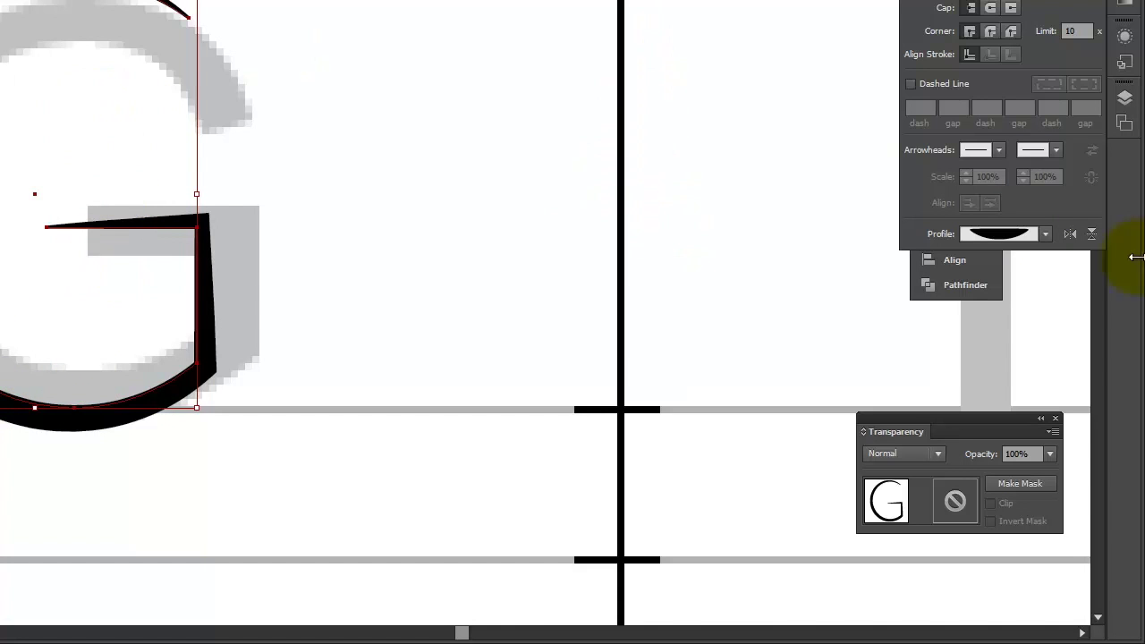
pyautogui.click(1045, 234)
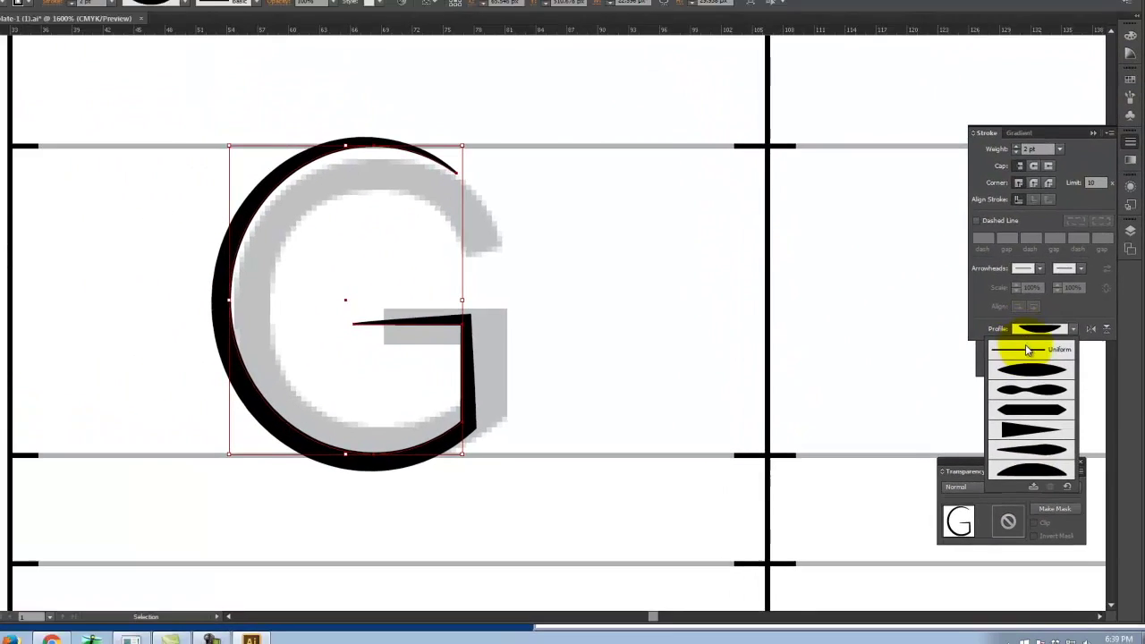
pyautogui.click(987, 262)
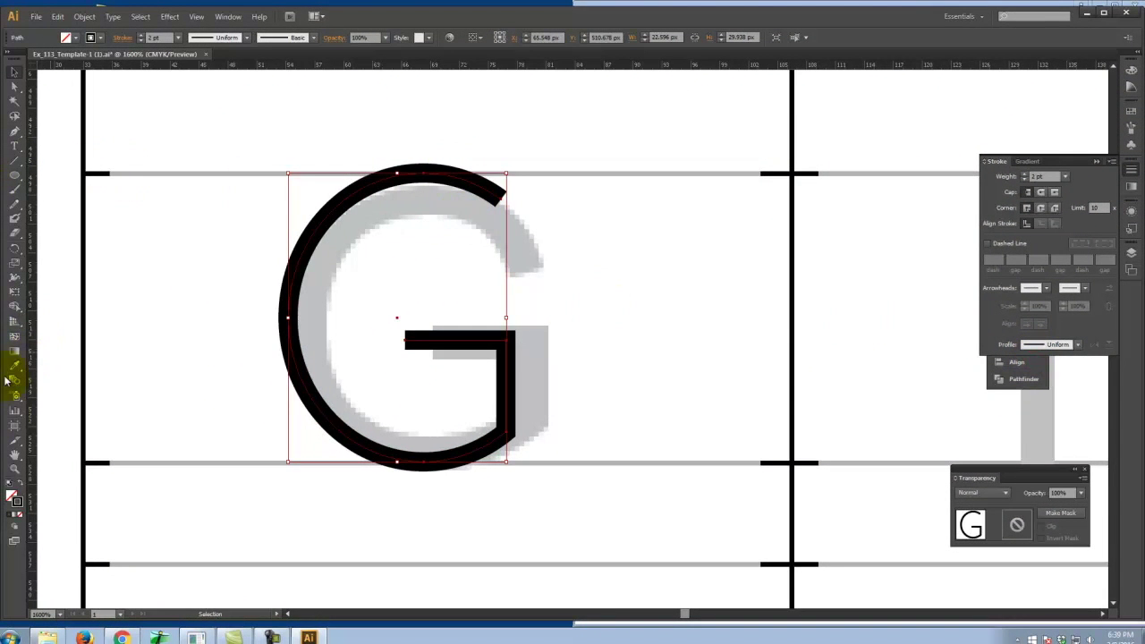
# - With the Width tool, widen the G's upper-left curve to about 7.25 pt and taper both open ends to points
pyautogui.click(14, 280)
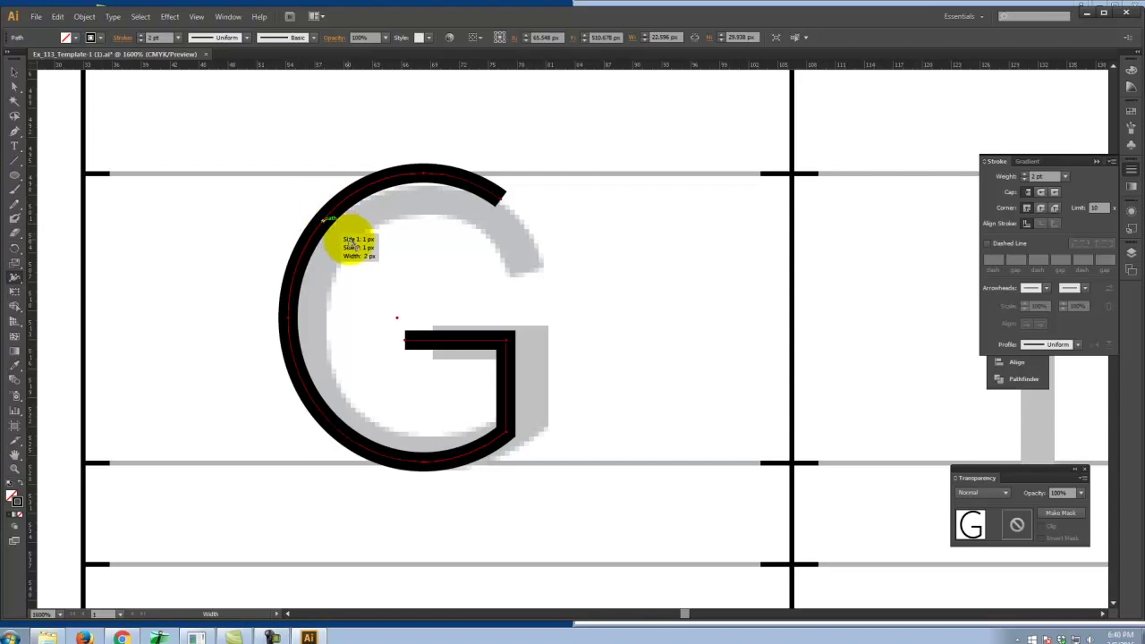
pyautogui.moveTo(332, 230); pyautogui.dragTo(287, 193)
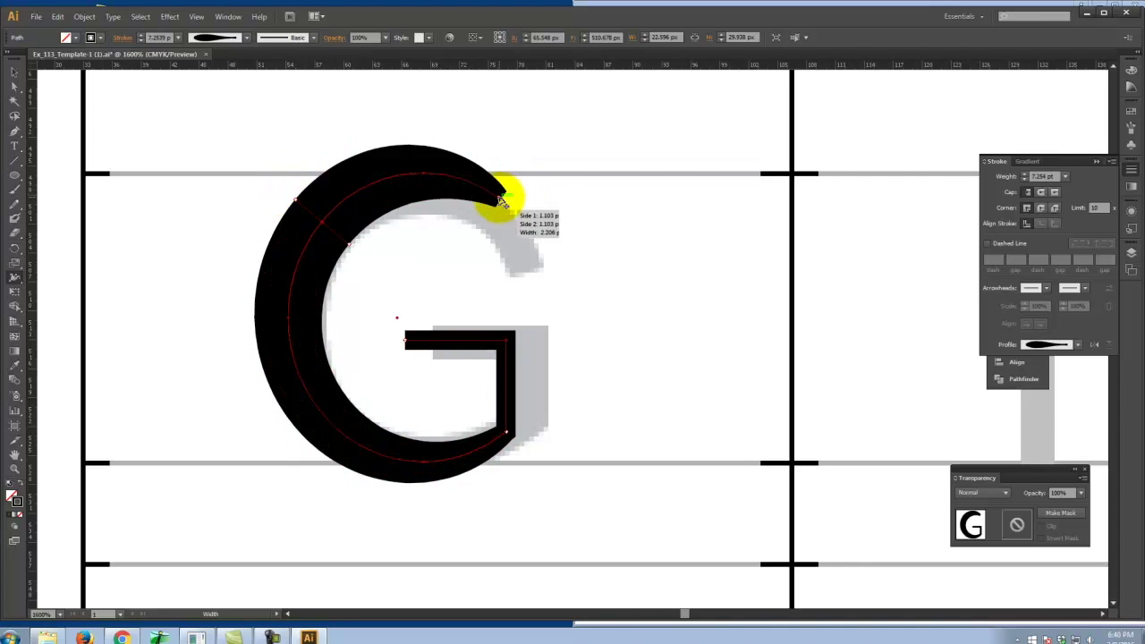
pyautogui.moveTo(503, 204)
pyautogui.mouseDown()
pyautogui.moveTo(490, 200)
pyautogui.moveTo(501, 199)
pyautogui.mouseUp()
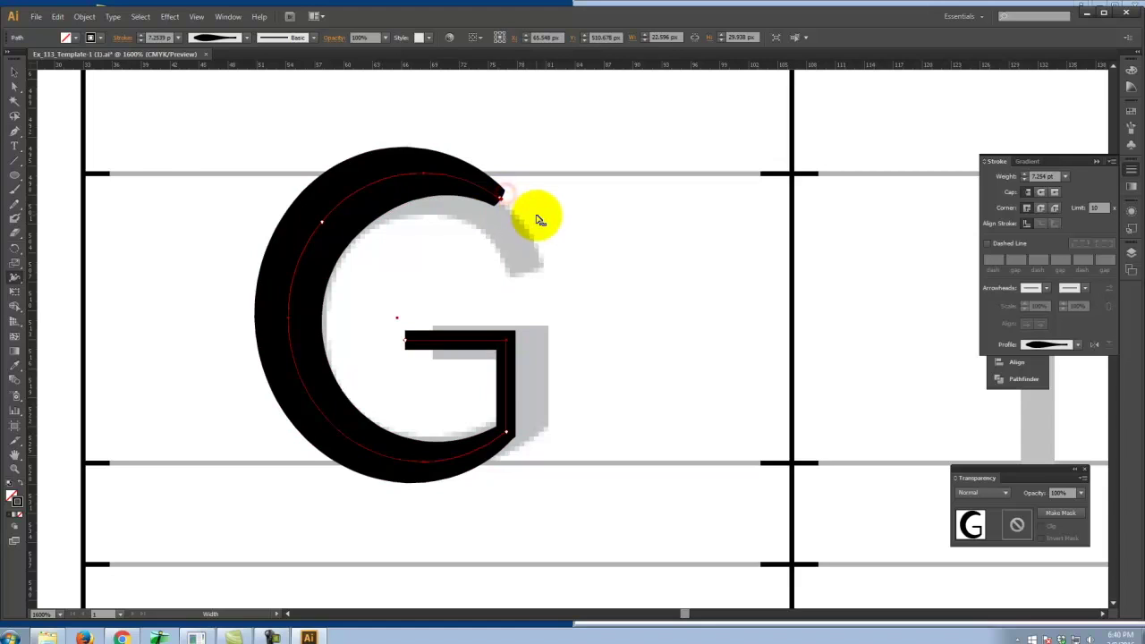
pyautogui.hotkey('ctrl', 'z')
pyautogui.hotkey('ctrl', 'z')
pyautogui.hotkey('ctrl', 'z')
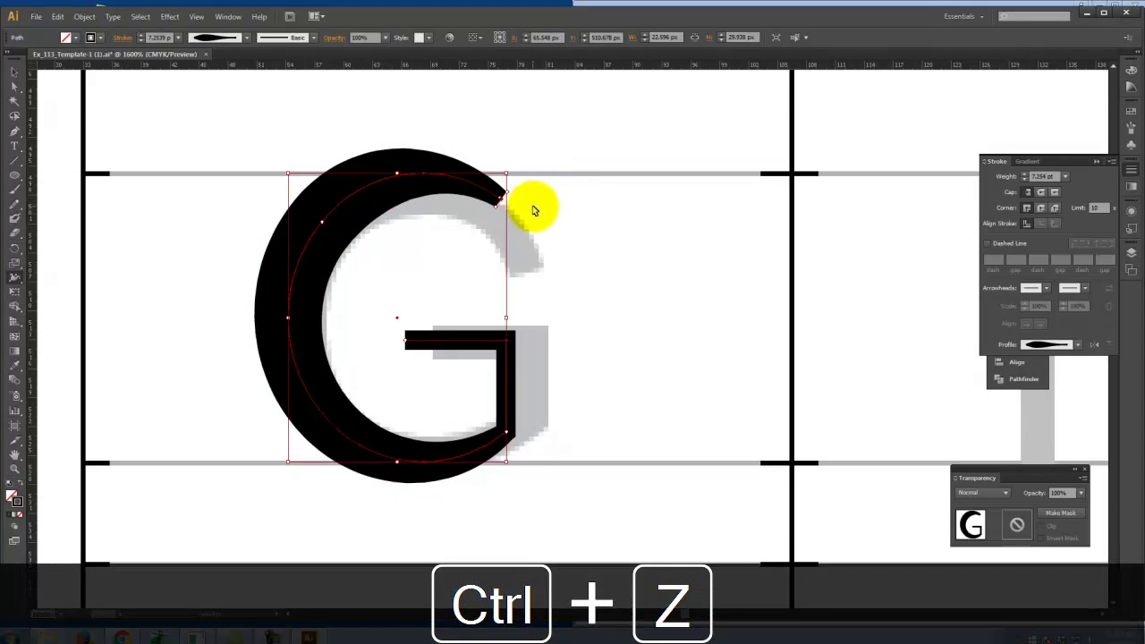
pyautogui.hotkey('ctrl', 'z')
pyautogui.moveTo(509, 198); pyautogui.dragTo(506, 199)
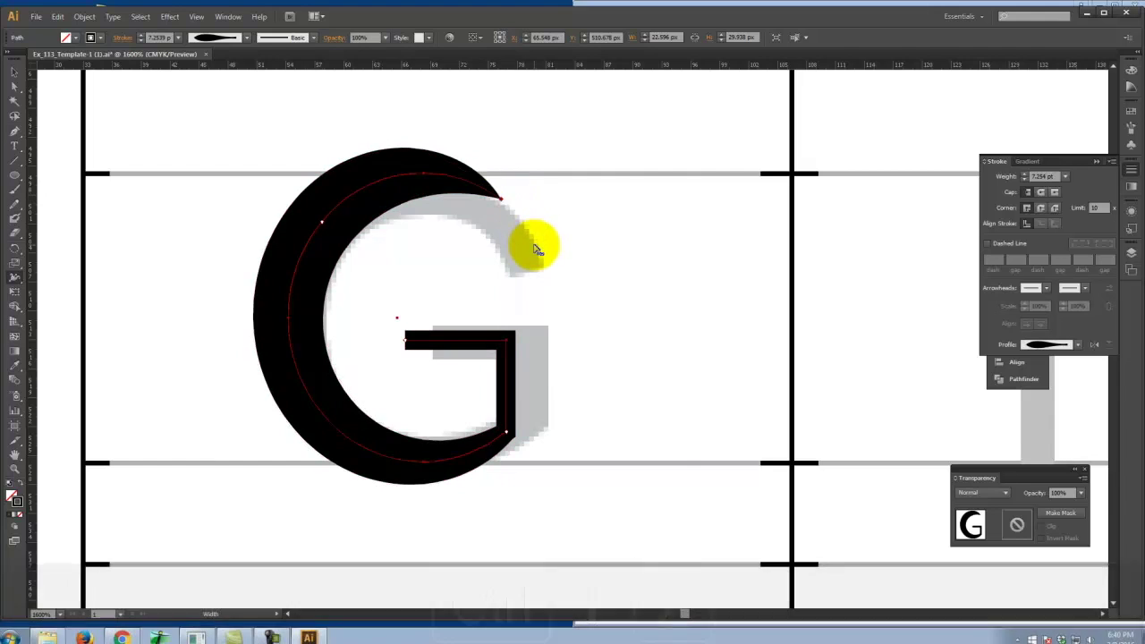
pyautogui.moveTo(407, 345); pyautogui.dragTo(408, 350)
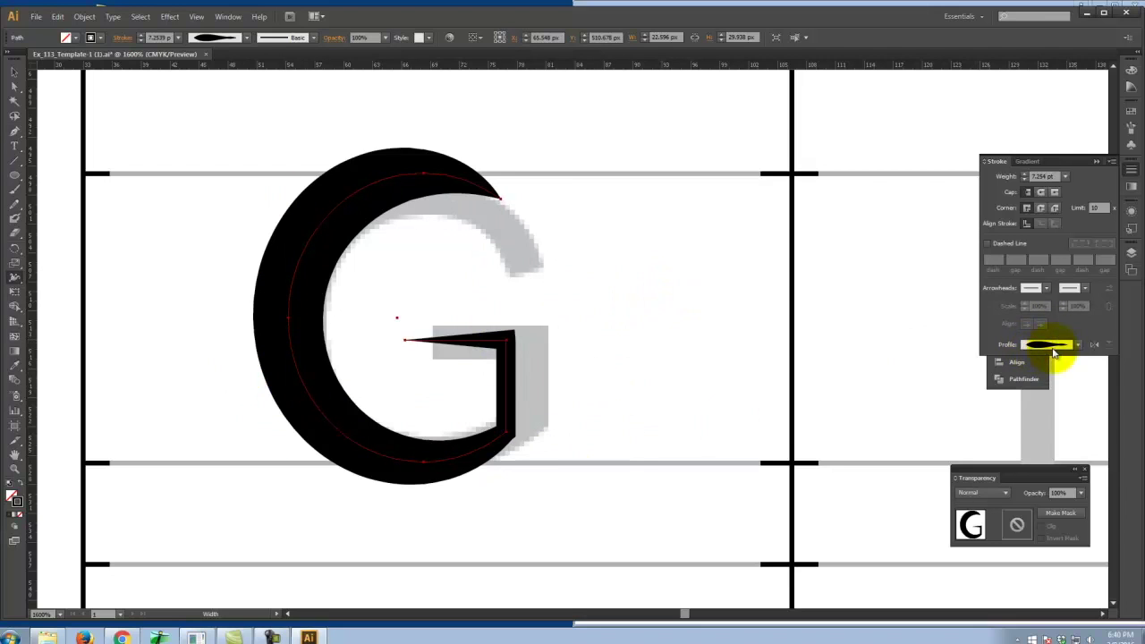
# - Pinch the G's stroke to nothing on its left side and lower-right corner, and widen it along the lower-left curve
pyautogui.moveTo(295, 307)
pyautogui.mouseDown()
pyautogui.moveTo(299, 296)
pyautogui.moveTo(258, 289)
pyautogui.mouseUp()
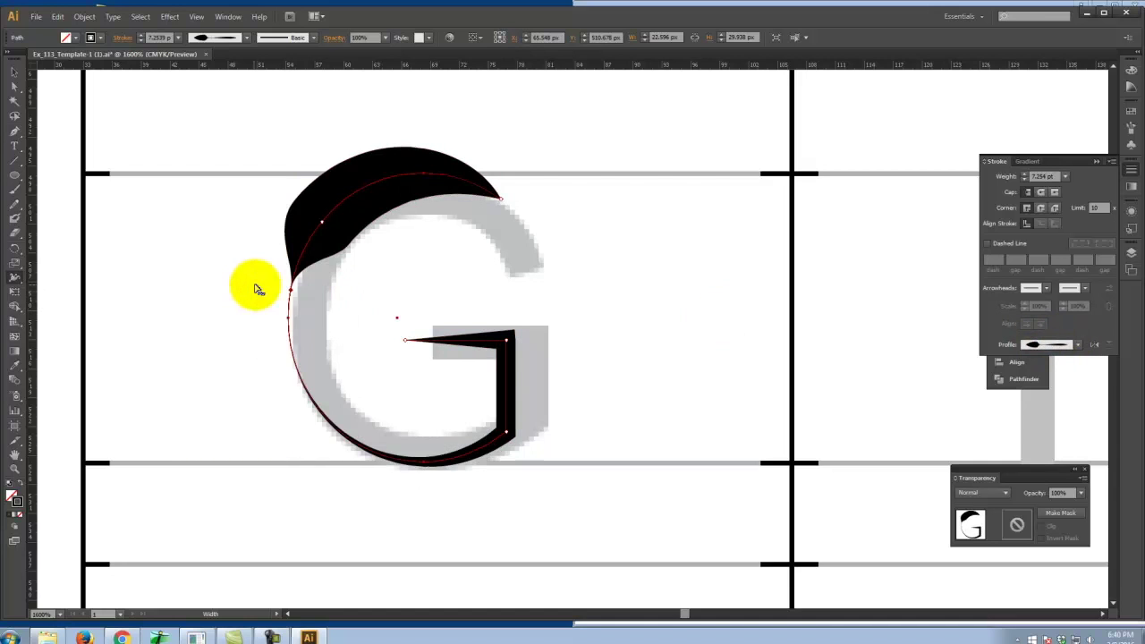
pyautogui.moveTo(314, 410)
pyautogui.mouseDown()
pyautogui.moveTo(283, 410)
pyautogui.moveTo(340, 390)
pyautogui.mouseUp()
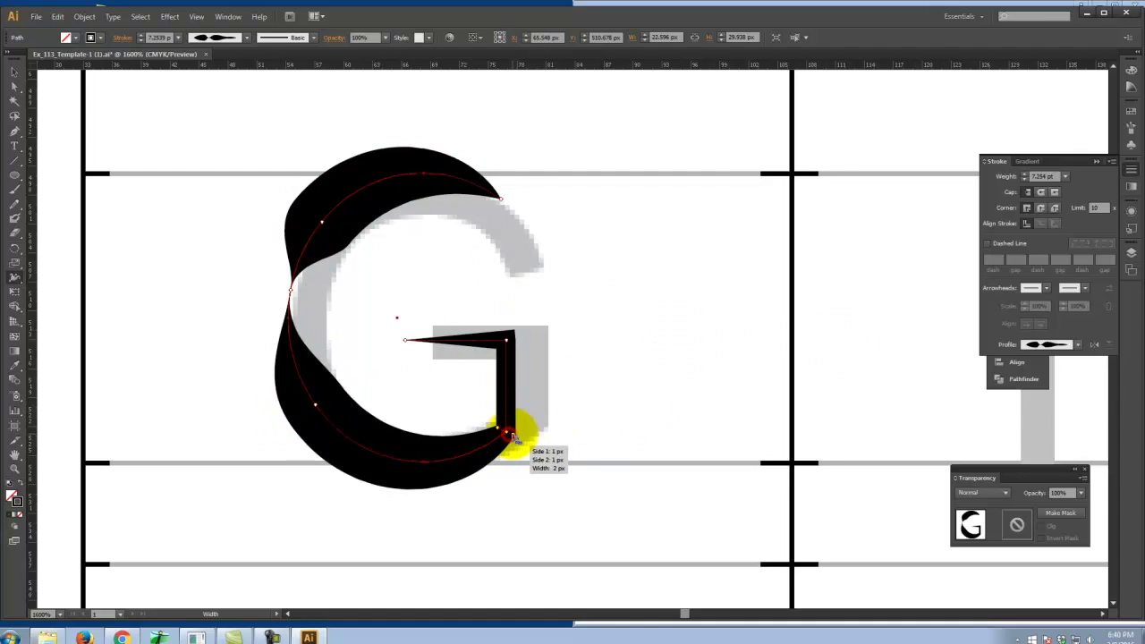
pyautogui.moveTo(517, 438); pyautogui.dragTo(505, 431)
pyautogui.click(769, 364)
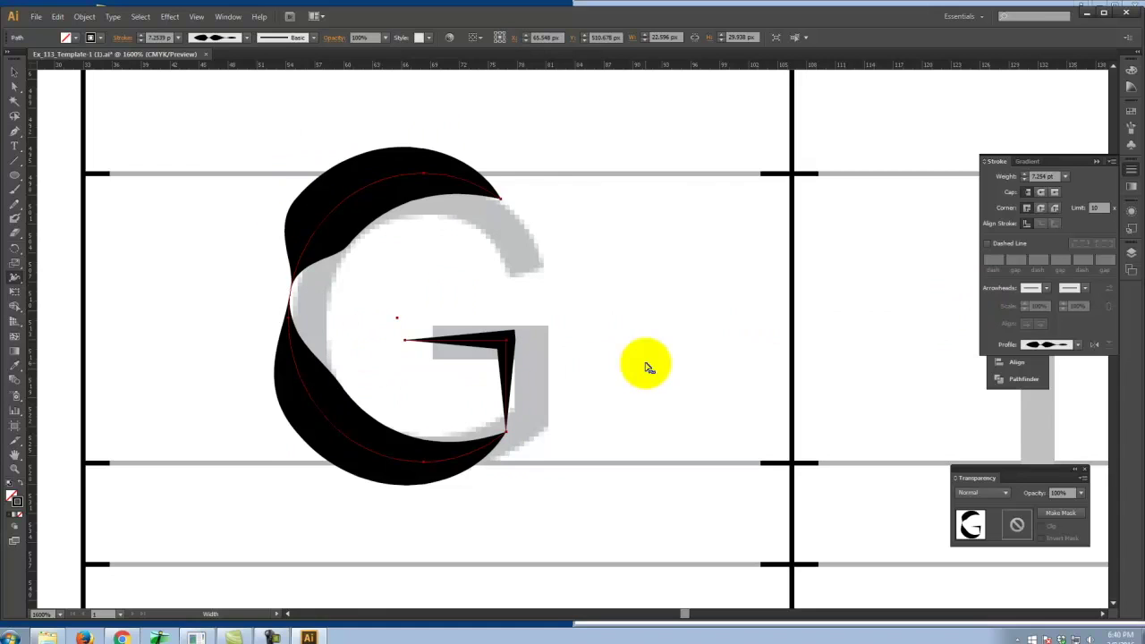
# - Apply the Uniform width profile to the G path and reduce its stroke weight to 1 pt
pyautogui.click(1078, 345)
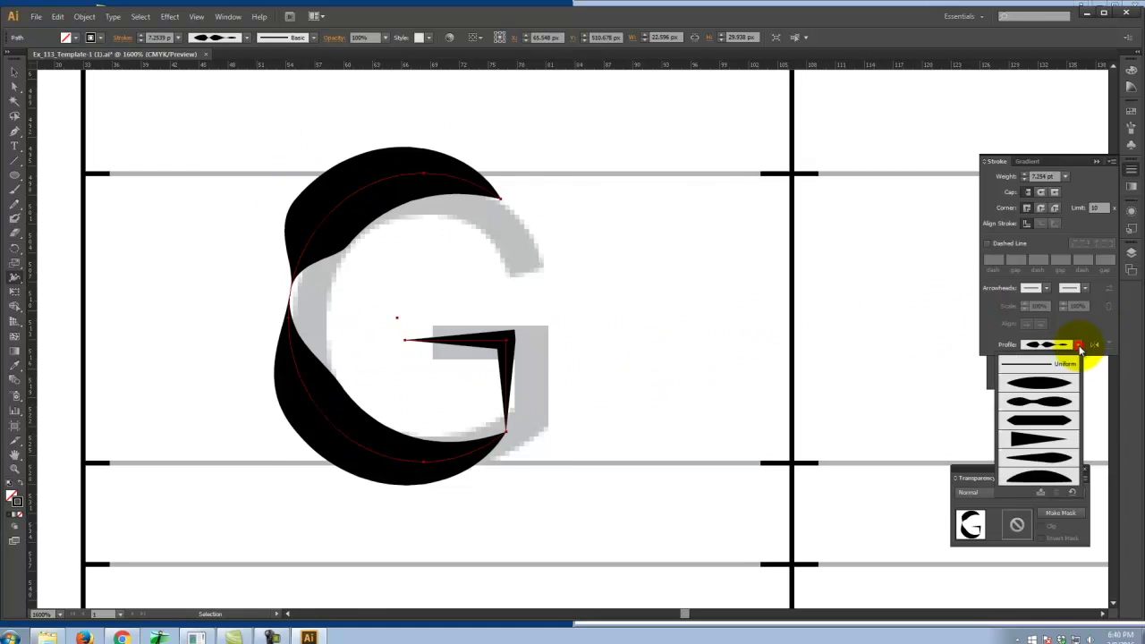
pyautogui.click(1064, 364)
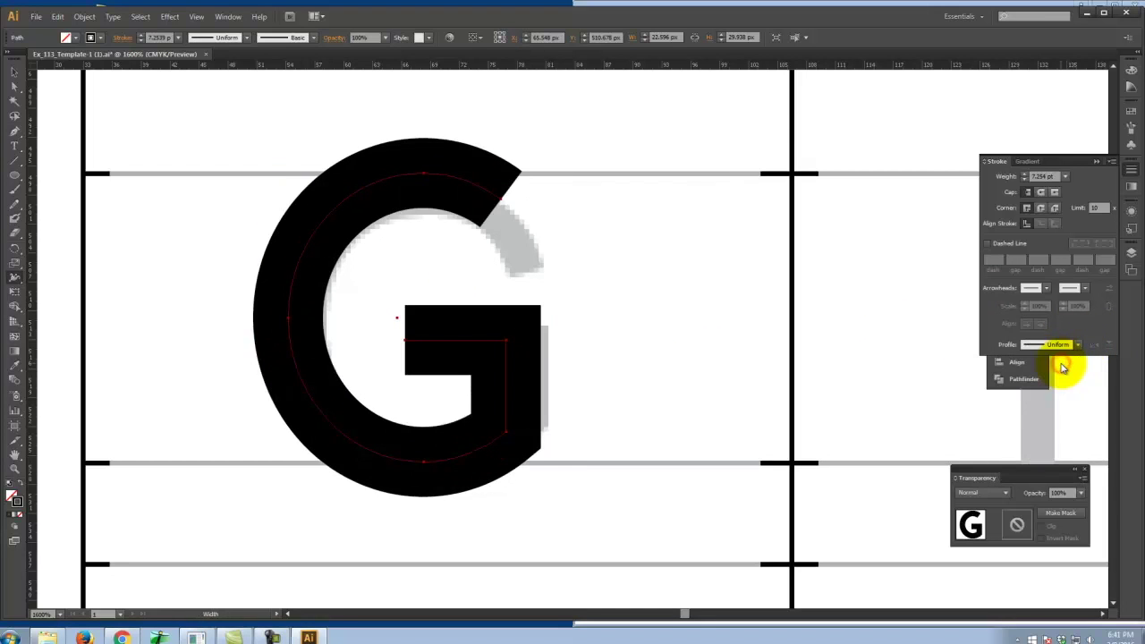
pyautogui.click(1025, 180)
pyautogui.click(1026, 180)
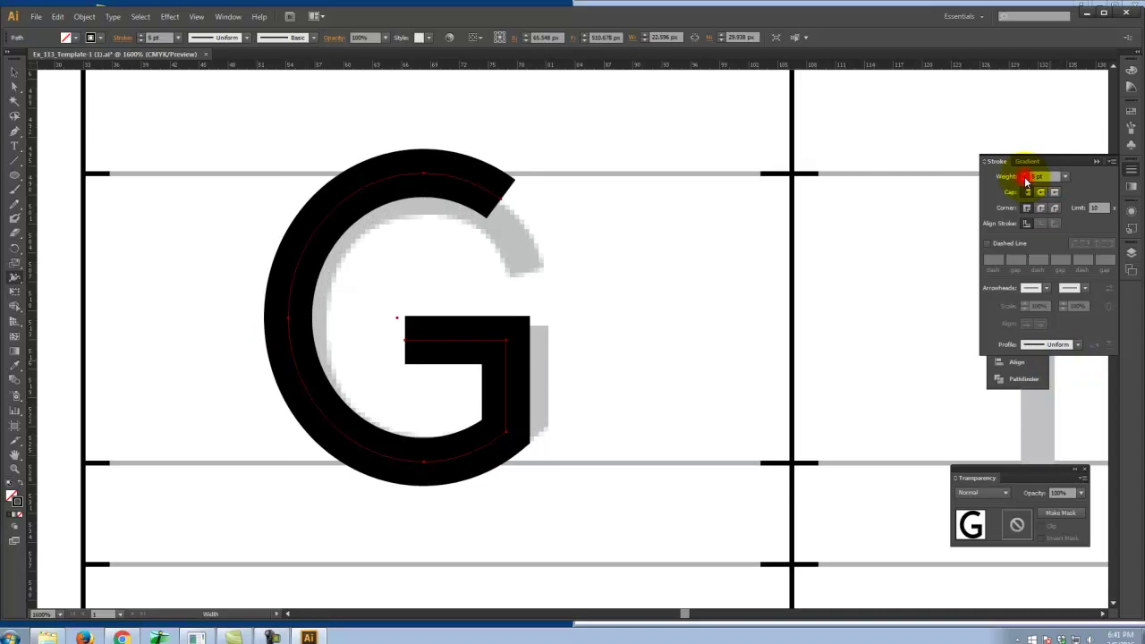
pyautogui.click(1025, 180)
pyautogui.click(1025, 179)
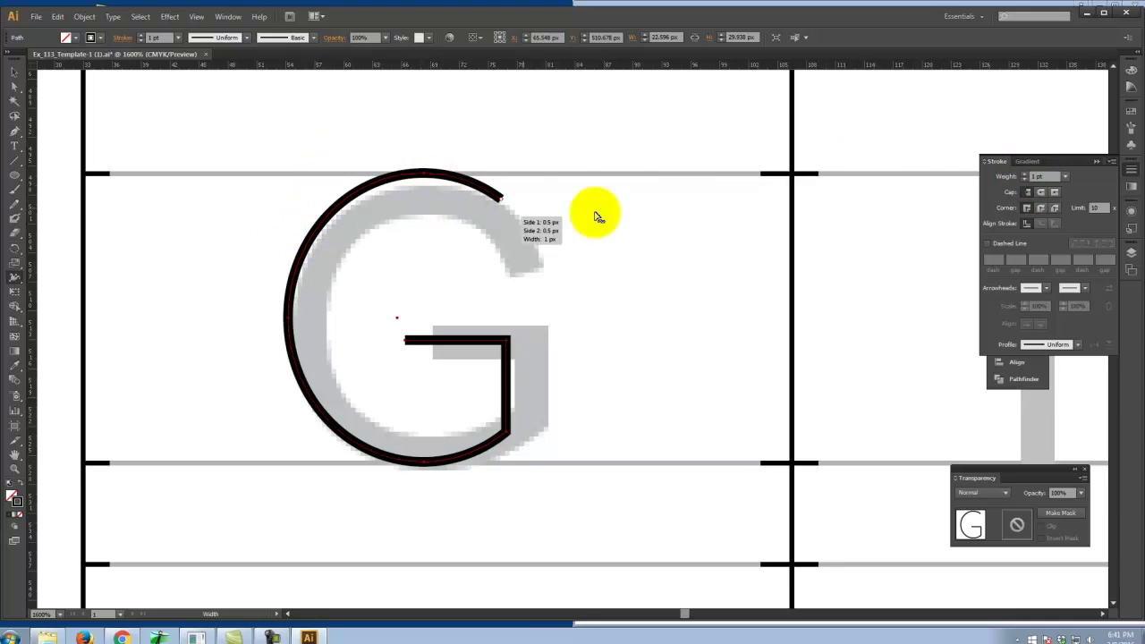
# - Start an S path with the Pen tool above the guide S's upper-right curve, curving to a smooth anchor on the upper guideline
pyautogui.press('space')
pyautogui.moveTo(707, 200); pyautogui.dragTo(59, 178)
pyautogui.moveTo(544, 223); pyautogui.dragTo(172, 224)
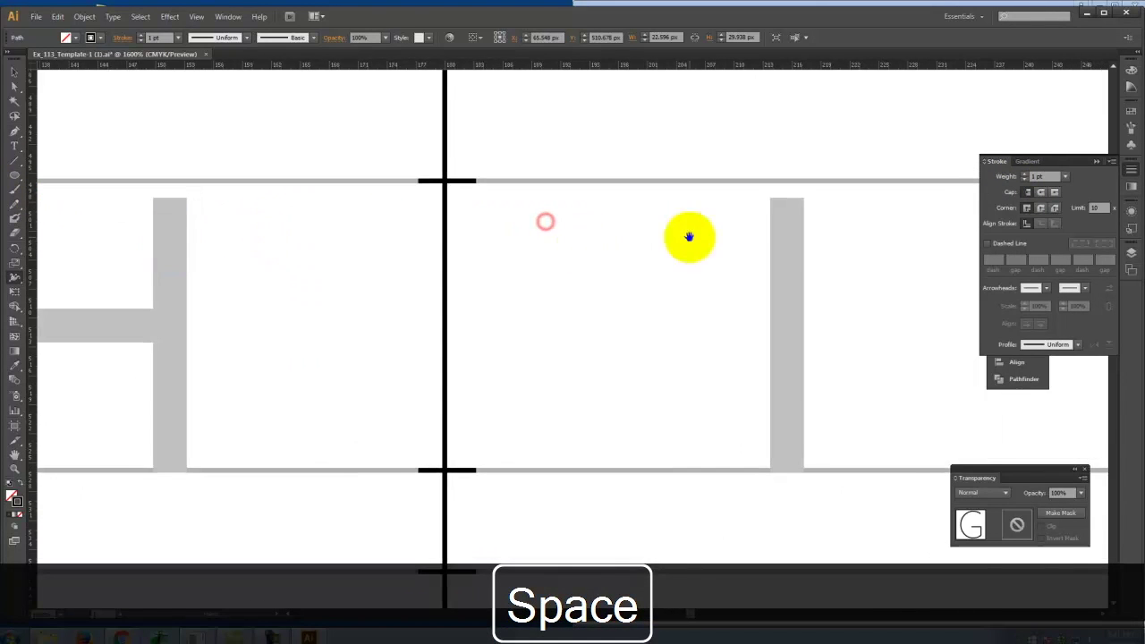
pyautogui.moveTo(731, 236); pyautogui.dragTo(236, 233)
pyautogui.moveTo(757, 212); pyautogui.dragTo(218, 195)
pyautogui.moveTo(698, 195); pyautogui.dragTo(152, 202)
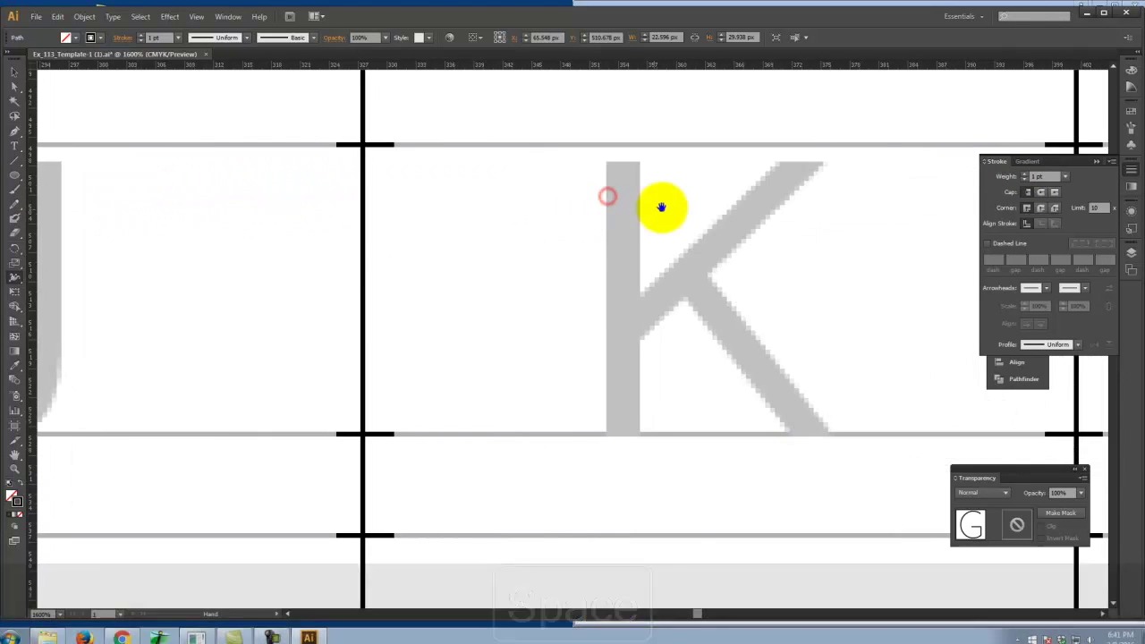
pyautogui.moveTo(662, 207); pyautogui.dragTo(113, 204)
pyautogui.moveTo(833, 195); pyautogui.dragTo(560, 206)
pyautogui.moveTo(764, 202); pyautogui.dragTo(278, 192)
pyautogui.moveTo(378, 346); pyautogui.dragTo(784, 37)
pyautogui.press('space')
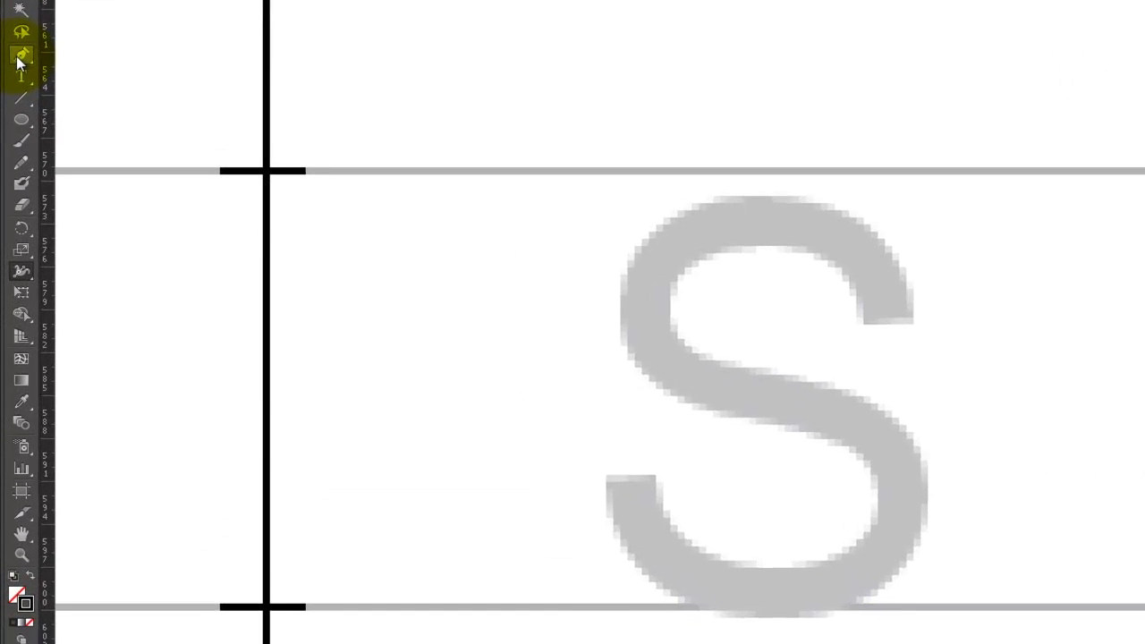
pyautogui.click(13, 134)
pyautogui.click(22, 56)
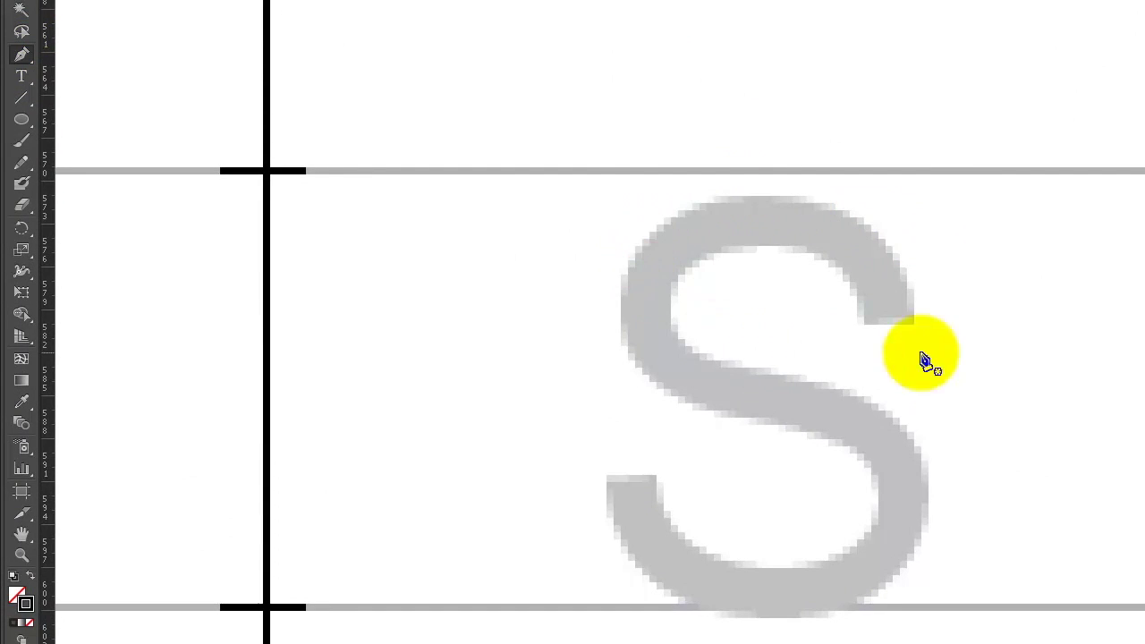
pyautogui.click(863, 213)
pyautogui.moveTo(767, 170); pyautogui.dragTo(695, 176)
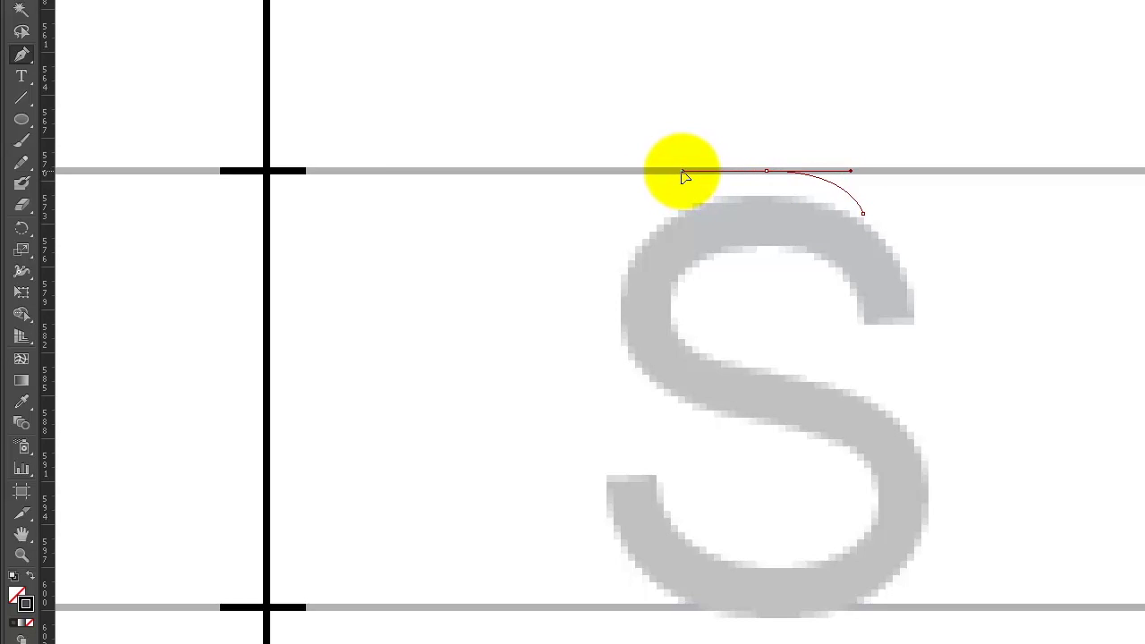
pyautogui.moveTo(681, 175); pyautogui.dragTo(682, 171)
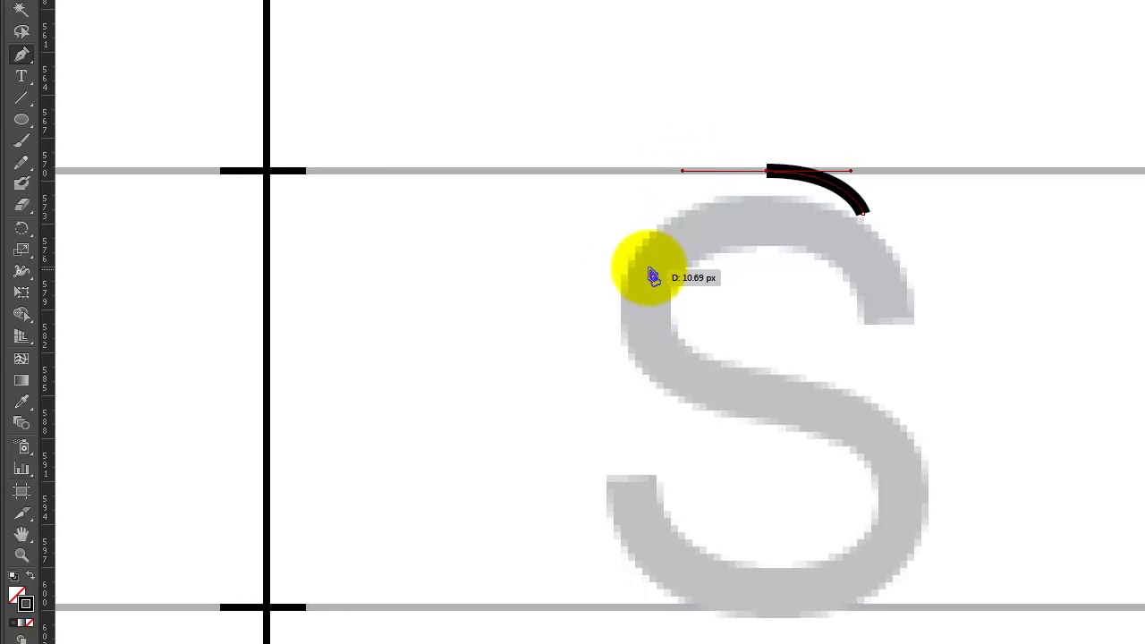
# - Continue the S path with a smooth anchor on its upper-left curve and a diagonal spine down to the letter's middle
pyautogui.moveTo(655, 250); pyautogui.dragTo(654, 300)
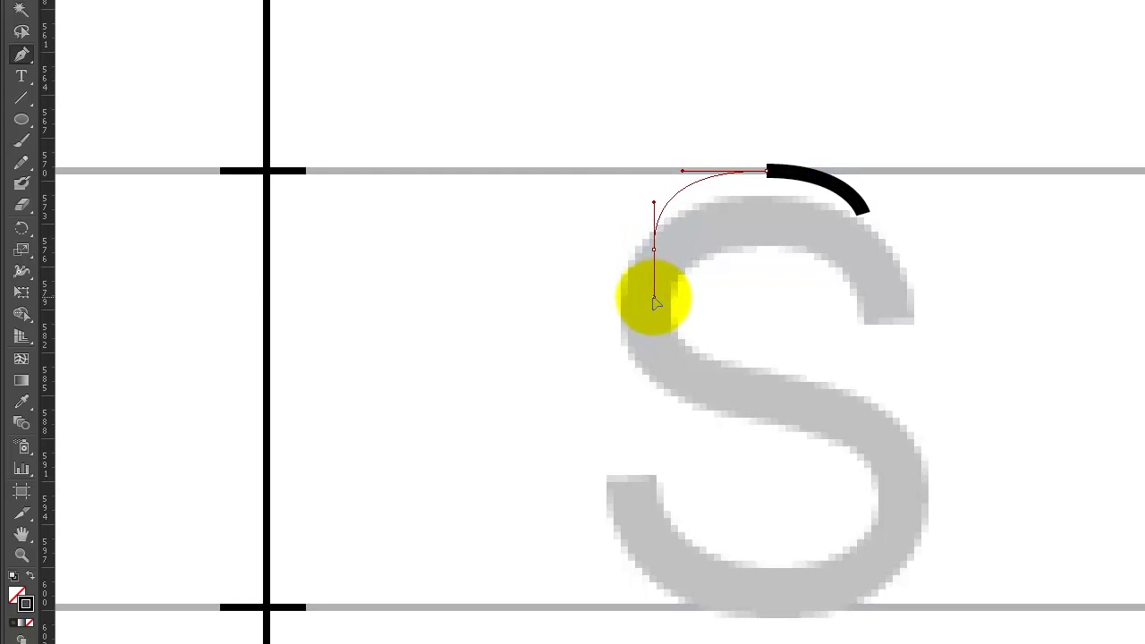
pyautogui.moveTo(654, 300); pyautogui.dragTo(654, 300)
pyautogui.moveTo(782, 350); pyautogui.dragTo(858, 390)
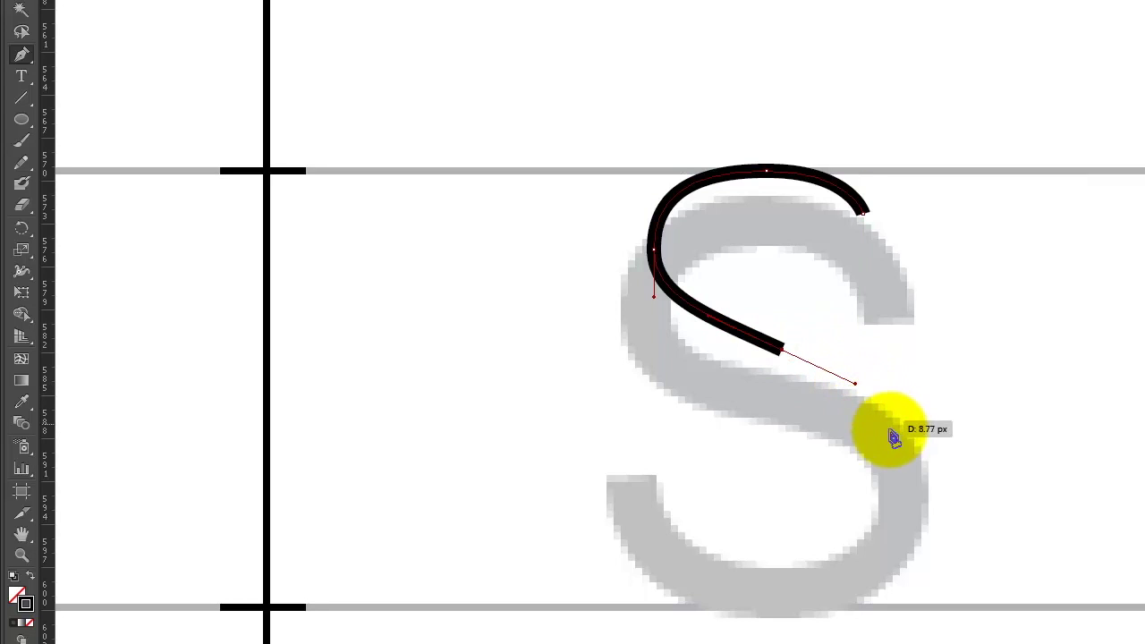
# - Finish the S path around the lower-right curve, through a smooth anchor on the lower guideline, to an end point at the lower left
pyautogui.moveTo(958, 506); pyautogui.dragTo(959, 612)
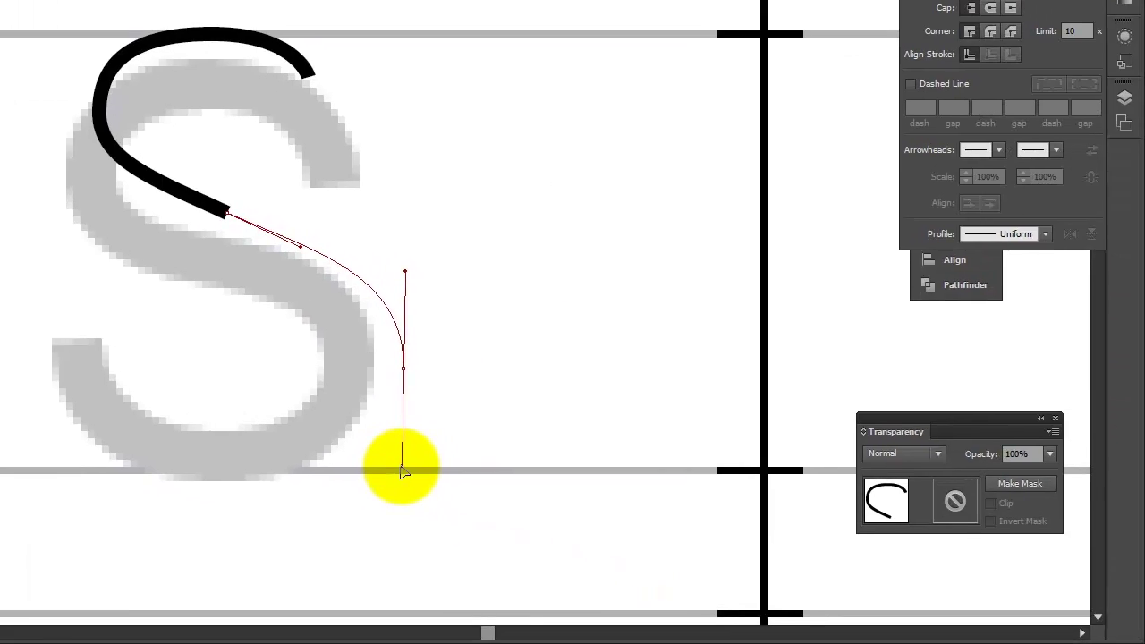
pyautogui.moveTo(403, 470); pyautogui.dragTo(403, 467)
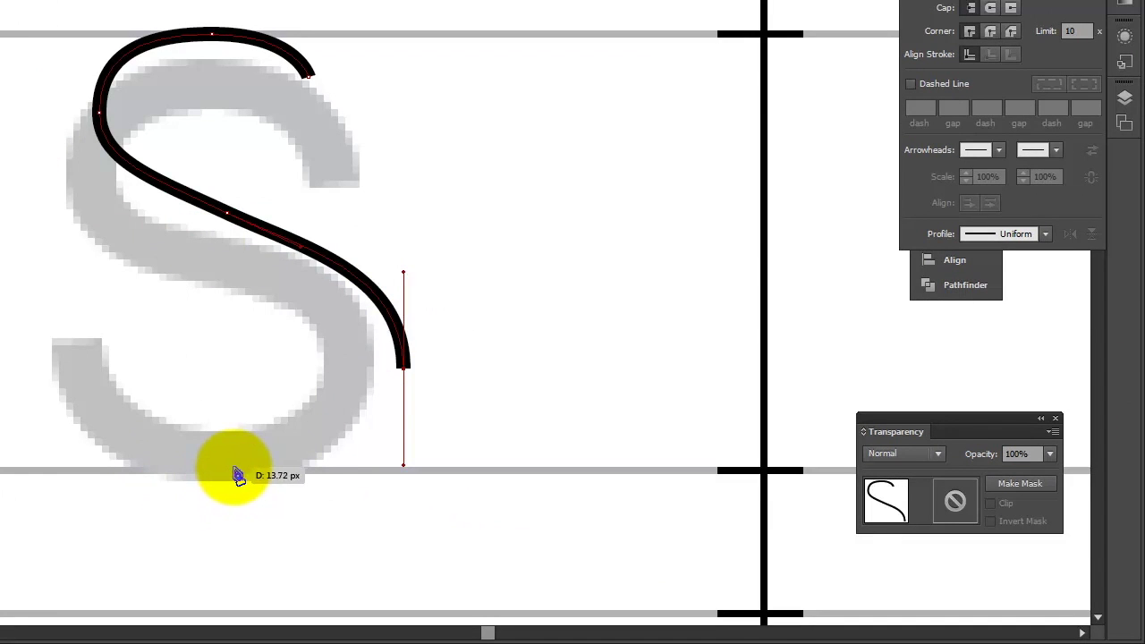
pyautogui.moveTo(232, 473); pyautogui.dragTo(164, 479)
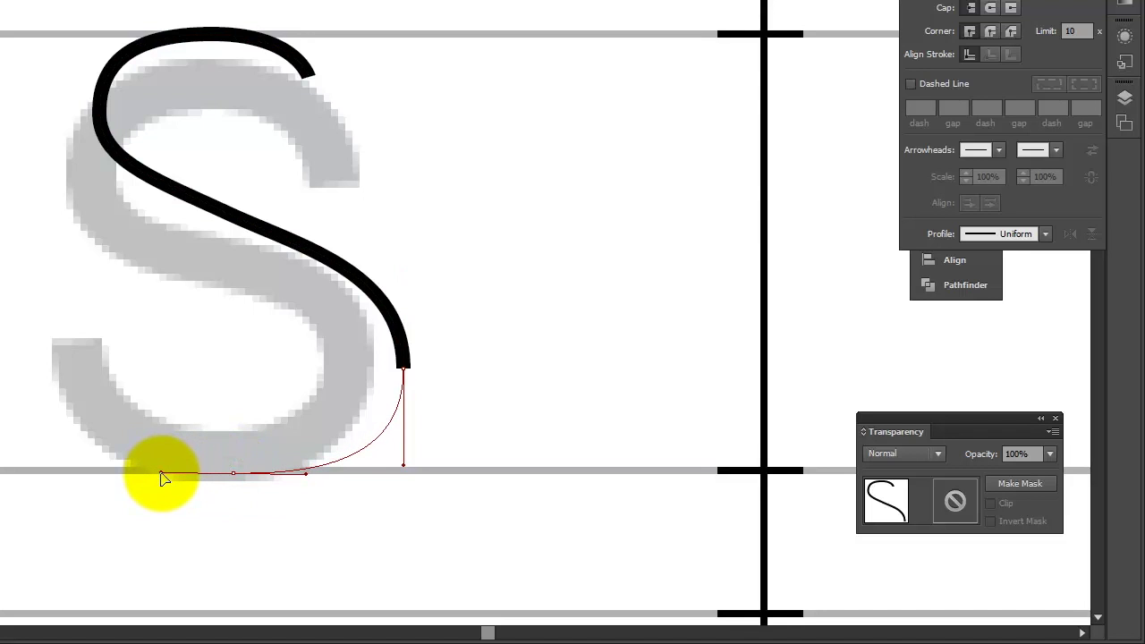
pyautogui.moveTo(162, 475); pyautogui.dragTo(160, 476)
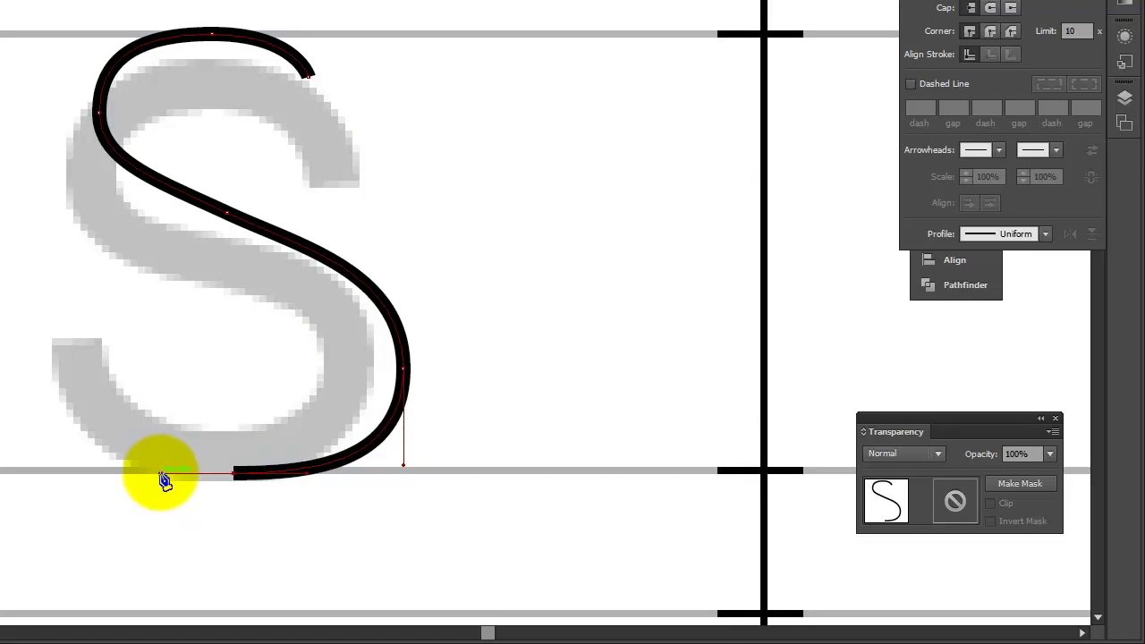
pyautogui.click(37, 346)
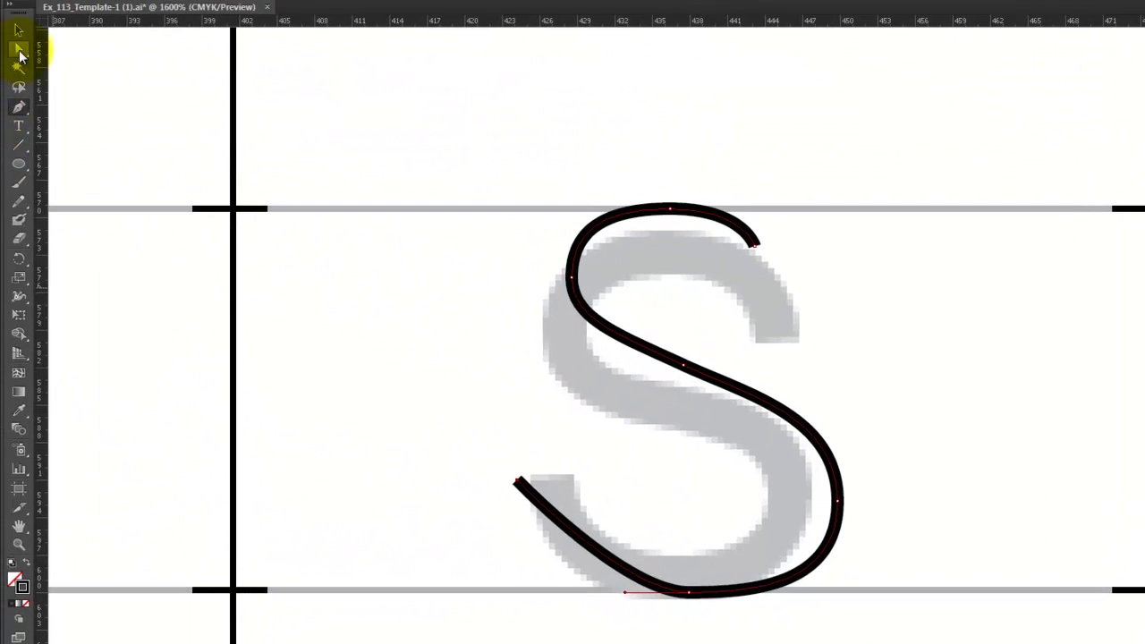
# - Lengthen the left handle of the S's bottom anchor with Direct Selection to round out the lower-left curve
pyautogui.click(19, 54)
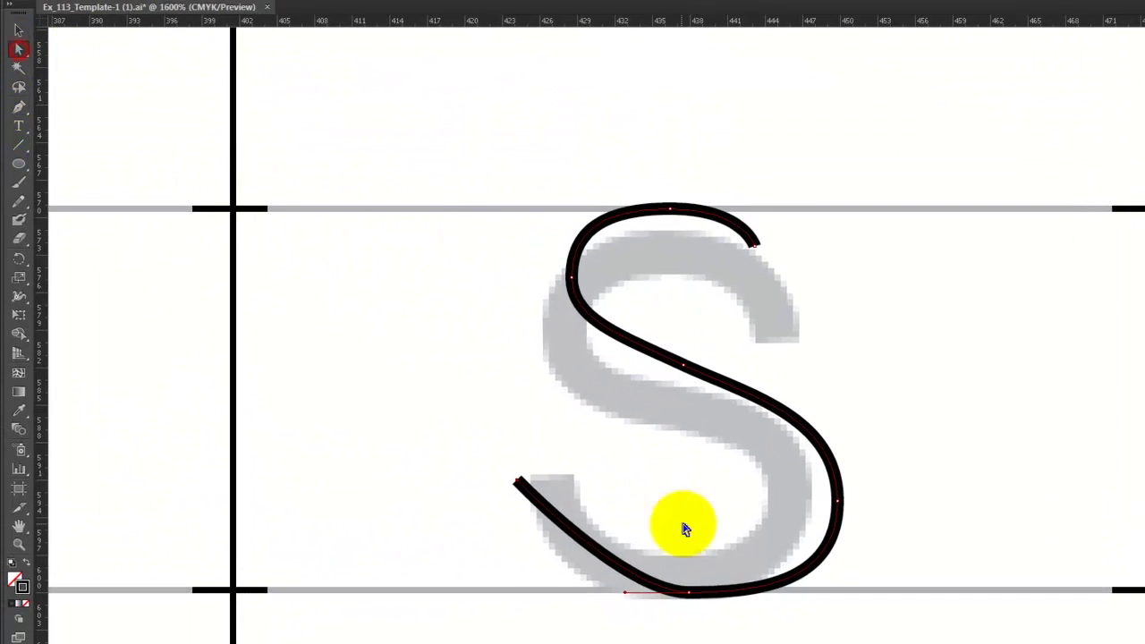
pyautogui.click(689, 593)
pyautogui.moveTo(620, 598); pyautogui.dragTo(544, 598)
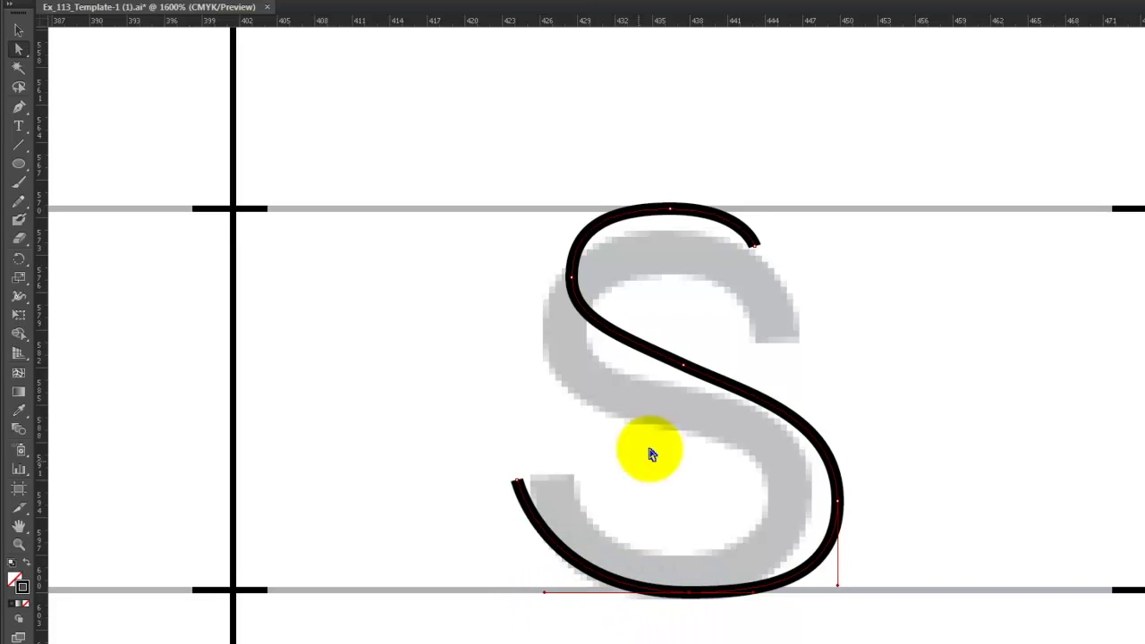
pyautogui.click(682, 460)
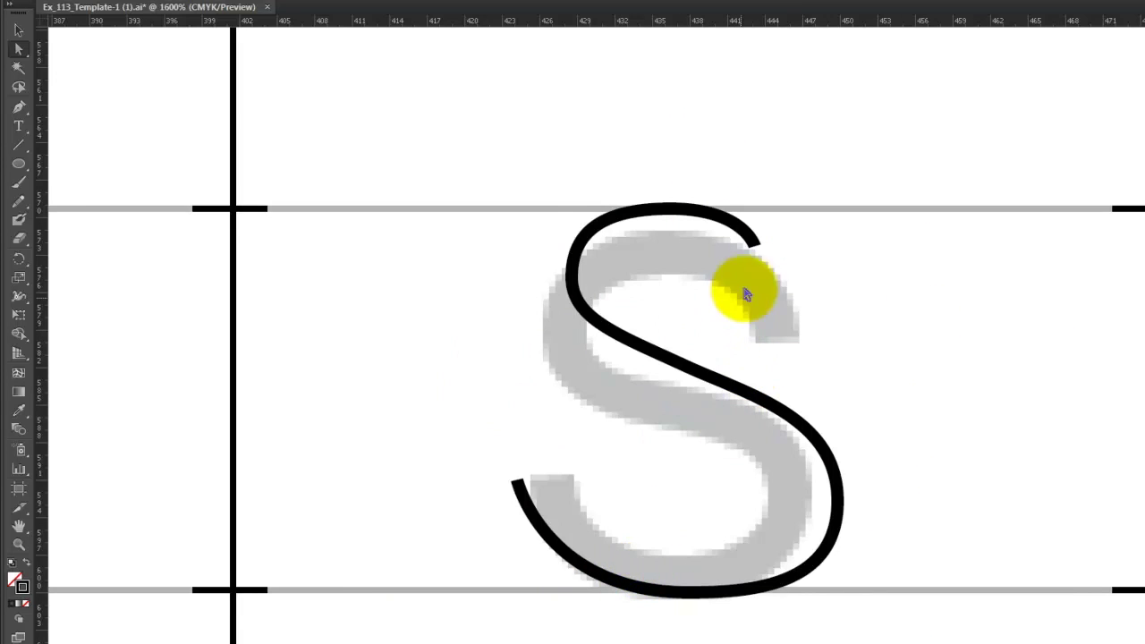
# - Draw an ellipse below the upper guideline between S and T, and a wider one beneath it, about 29 by 15.3 px
pyautogui.click(19, 165)
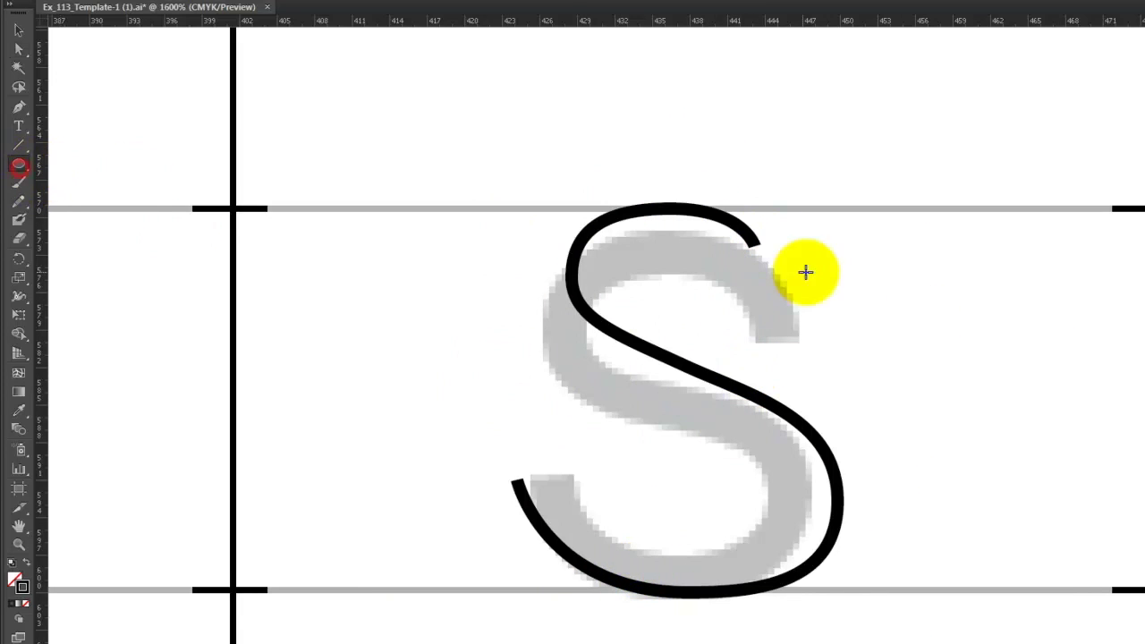
pyautogui.press('space')
pyautogui.moveTo(936, 317); pyautogui.dragTo(215, 305)
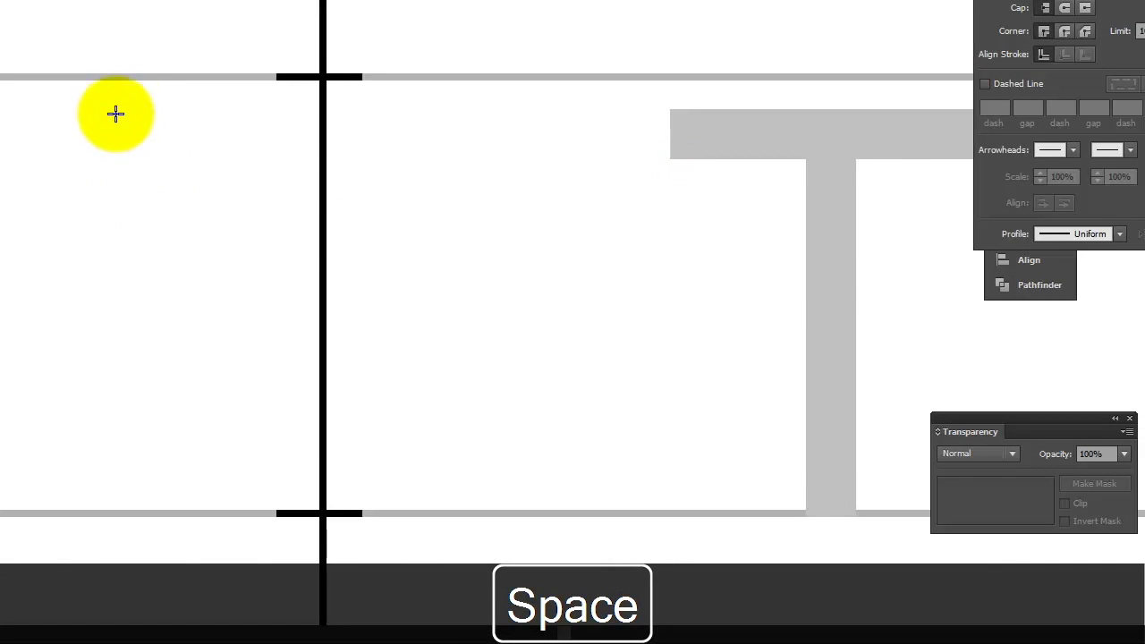
pyautogui.moveTo(132, 81)
pyautogui.mouseDown()
pyautogui.moveTo(155, 114)
pyautogui.moveTo(441, 264)
pyautogui.moveTo(411, 205)
pyautogui.moveTo(399, 274)
pyautogui.mouseUp()
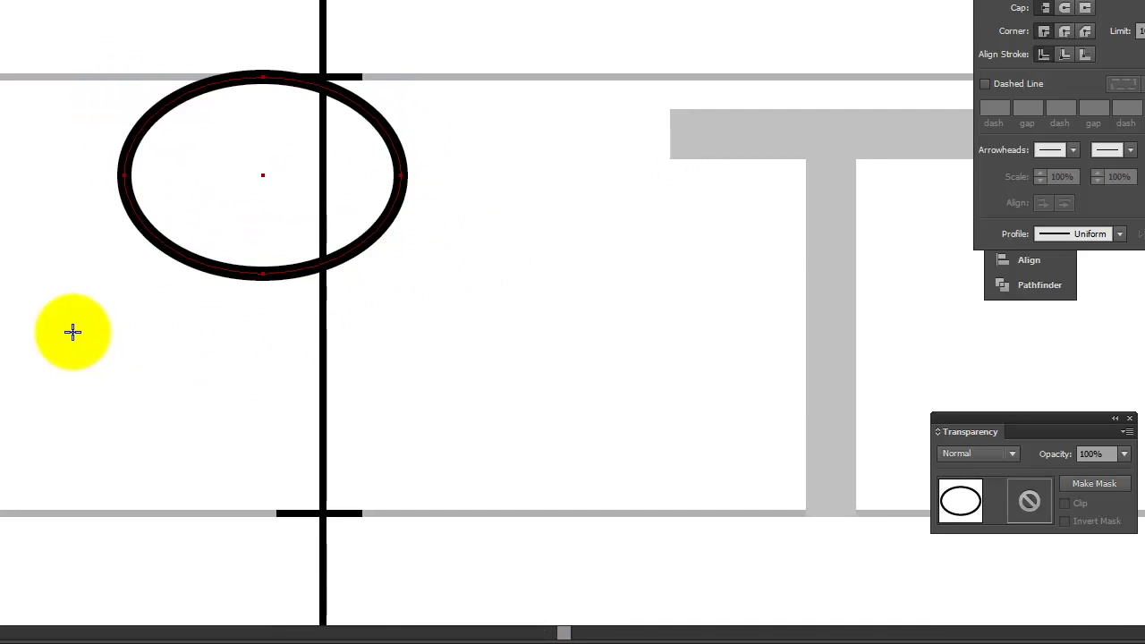
pyautogui.moveTo(57, 295); pyautogui.dragTo(473, 515)
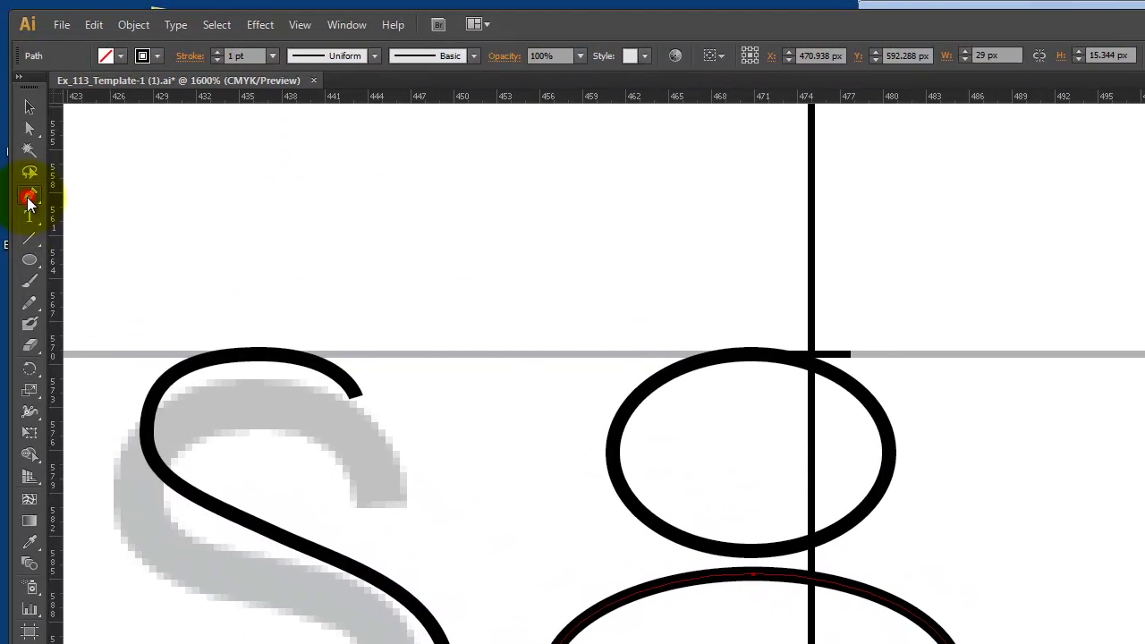
# - Add anchor points on the upper ellipse's upper-right and lower-left curves and on the lower ellipse's upper-right curve
pyautogui.click(20, 192)
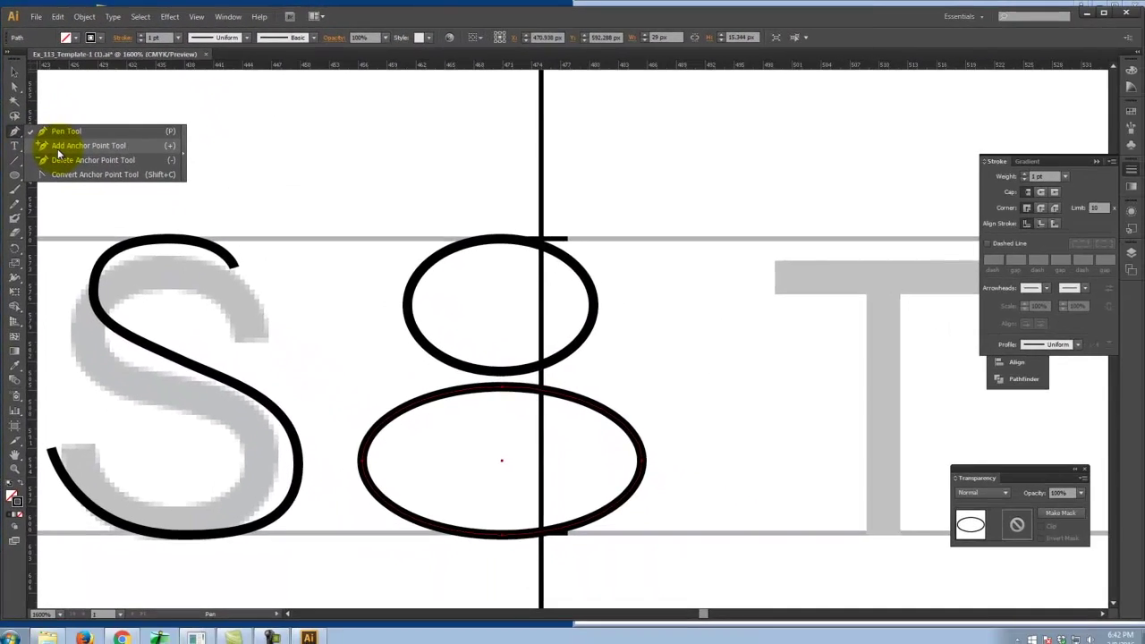
pyautogui.click(72, 177)
pyautogui.click(536, 433)
pyautogui.click(580, 402)
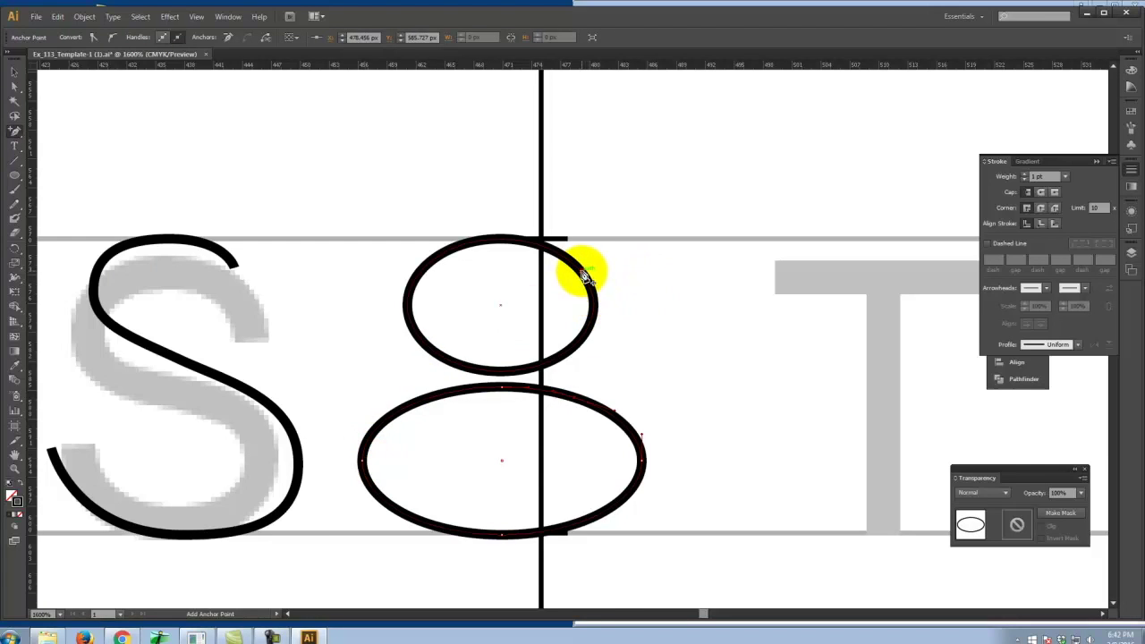
# - Delete the upper ellipse's right and bottom anchors and the lower ellipse's top anchor to leave two open S arcs
pyautogui.click(14, 87)
pyautogui.click(593, 304)
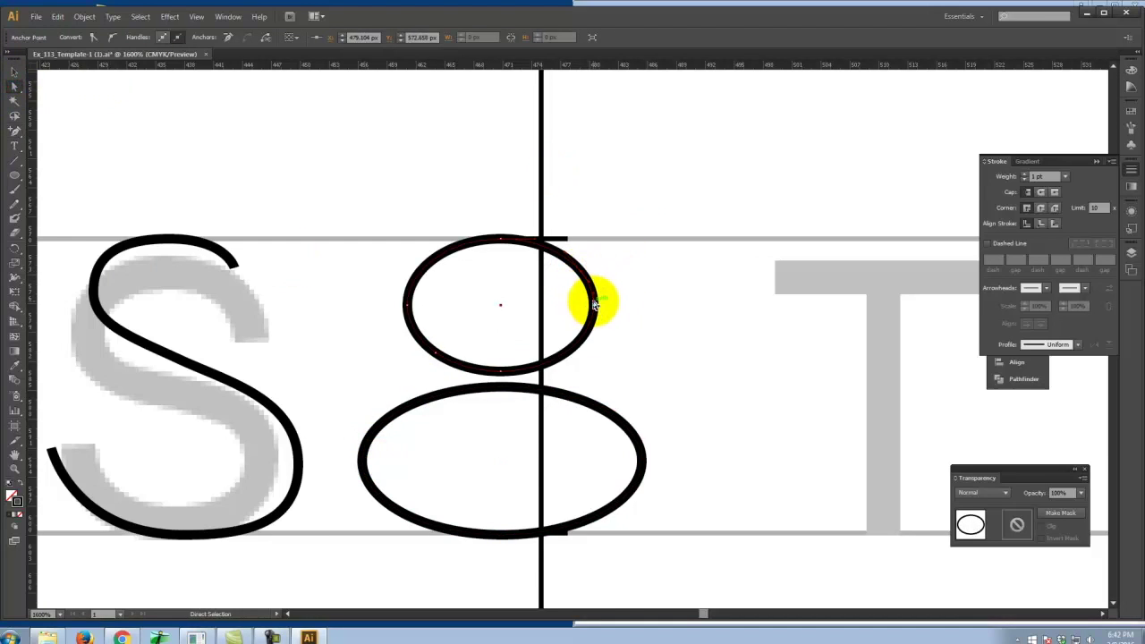
pyautogui.press('Delete')
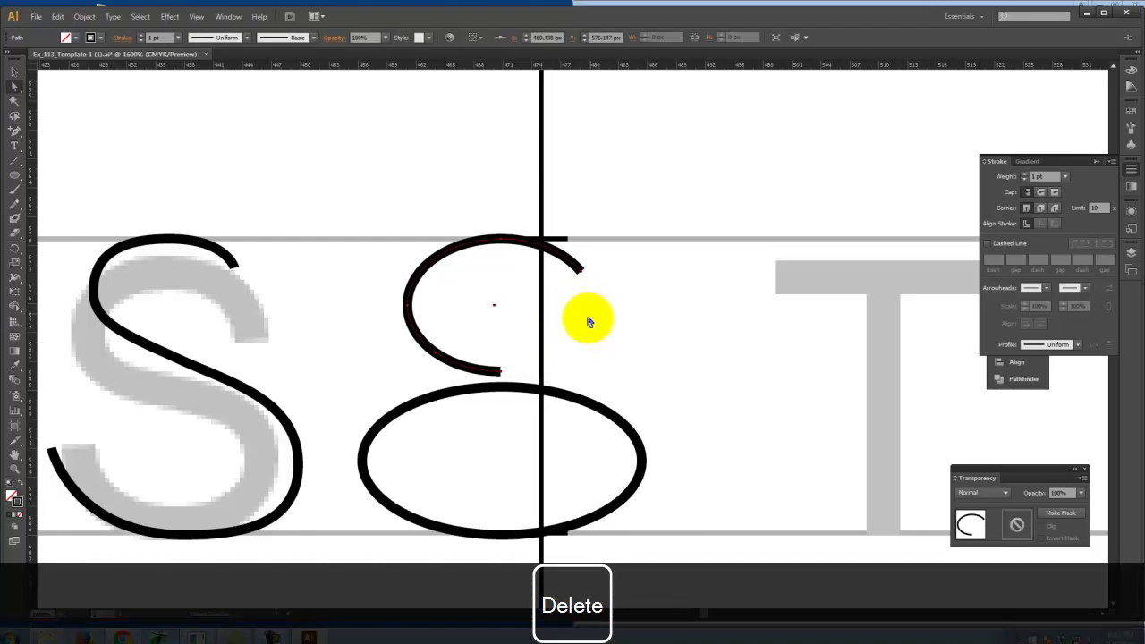
pyautogui.click(503, 373)
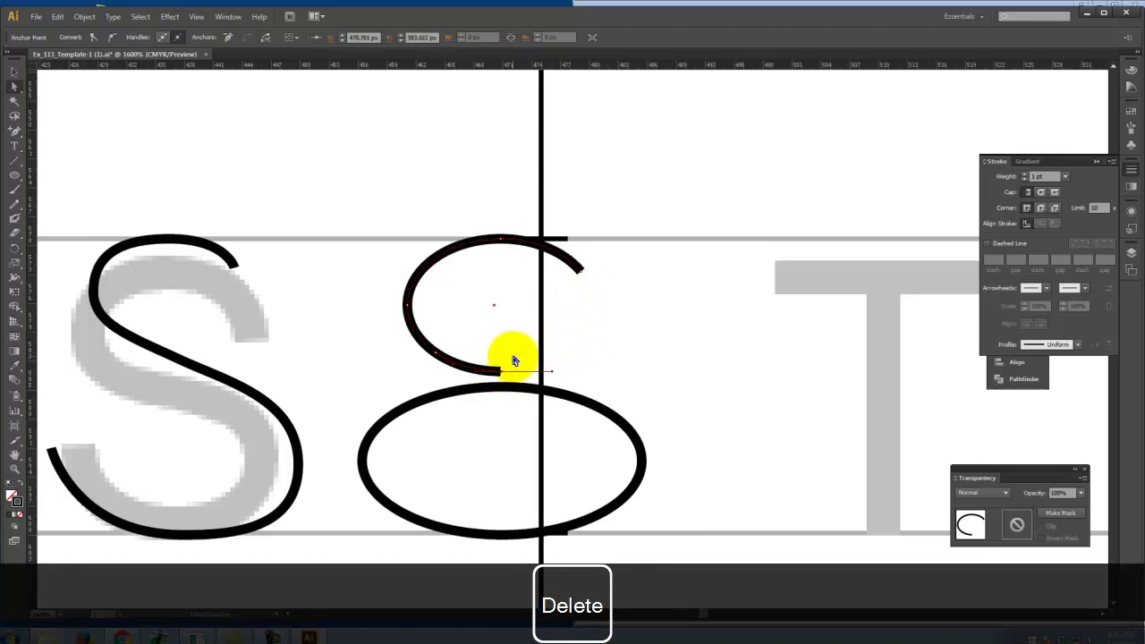
pyautogui.press('Delete')
pyautogui.click(470, 390)
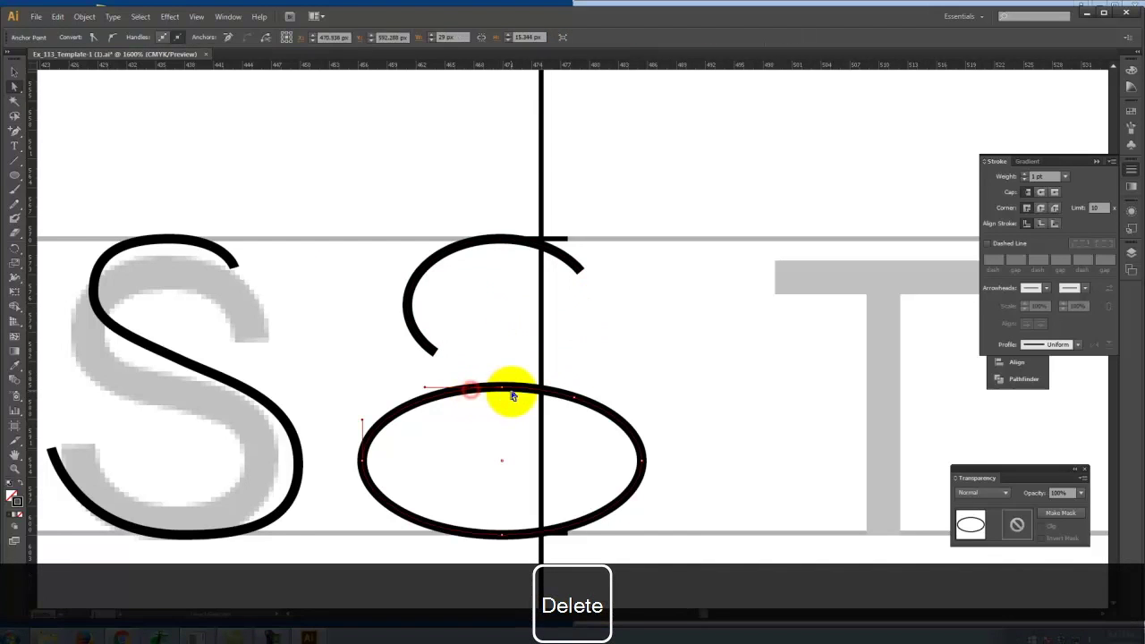
pyautogui.click(504, 390)
pyautogui.press('Delete')
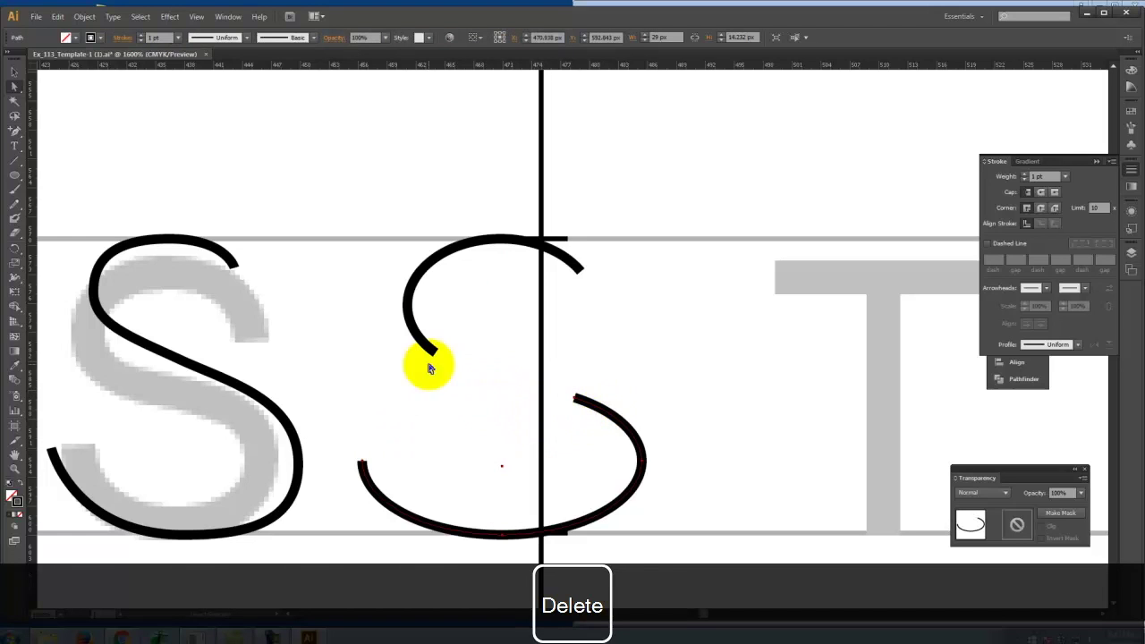
# - Join the upper arc's lower-left end to the lower arc's upper-right end with a straight Pen tool segment
pyautogui.moveTo(16, 134); pyautogui.dragTo(77, 128)
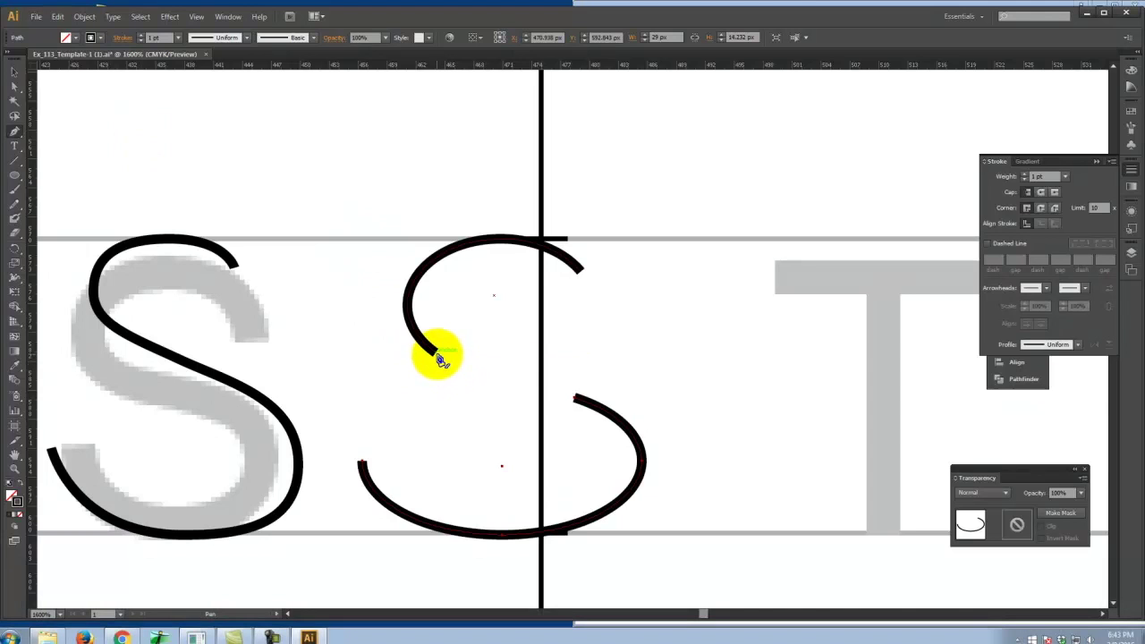
pyautogui.click(437, 358)
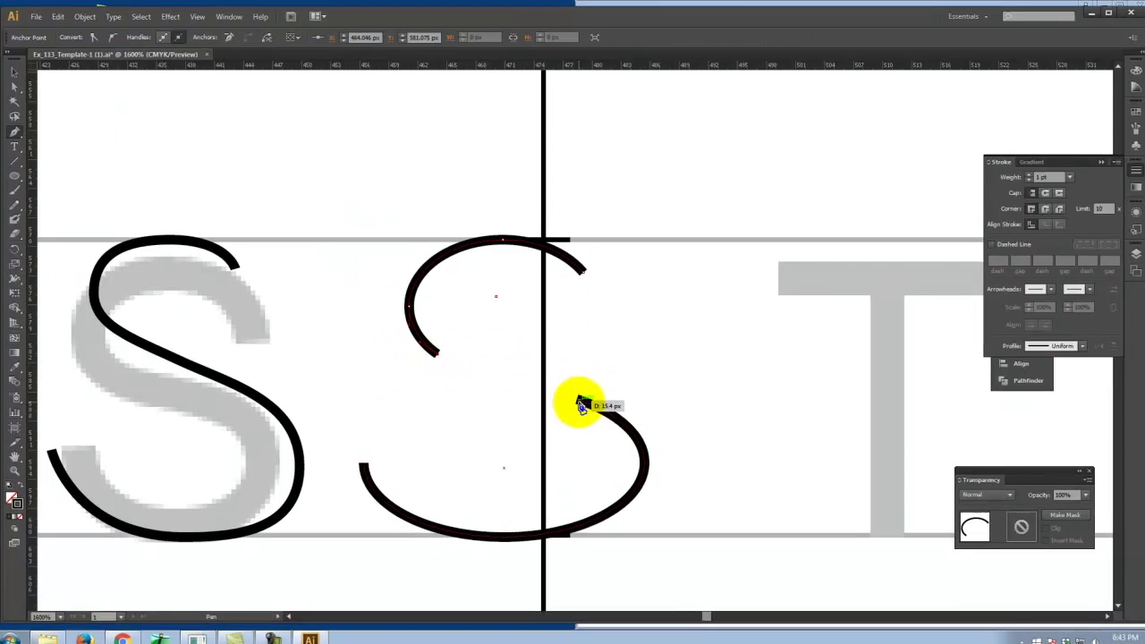
pyautogui.click(577, 395)
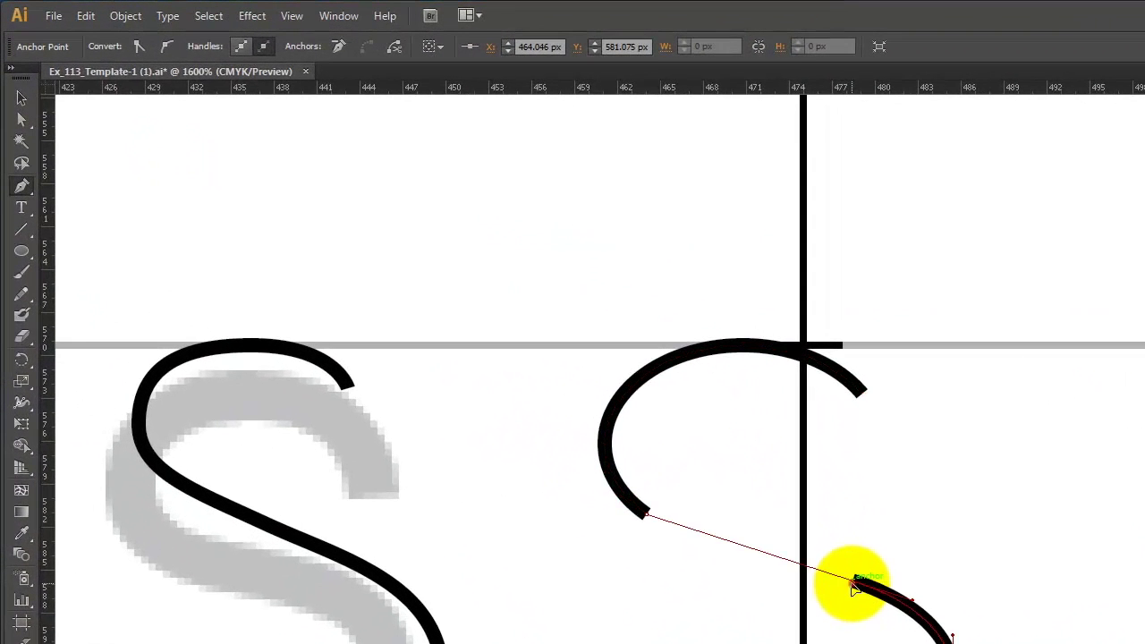
pyautogui.click(853, 586)
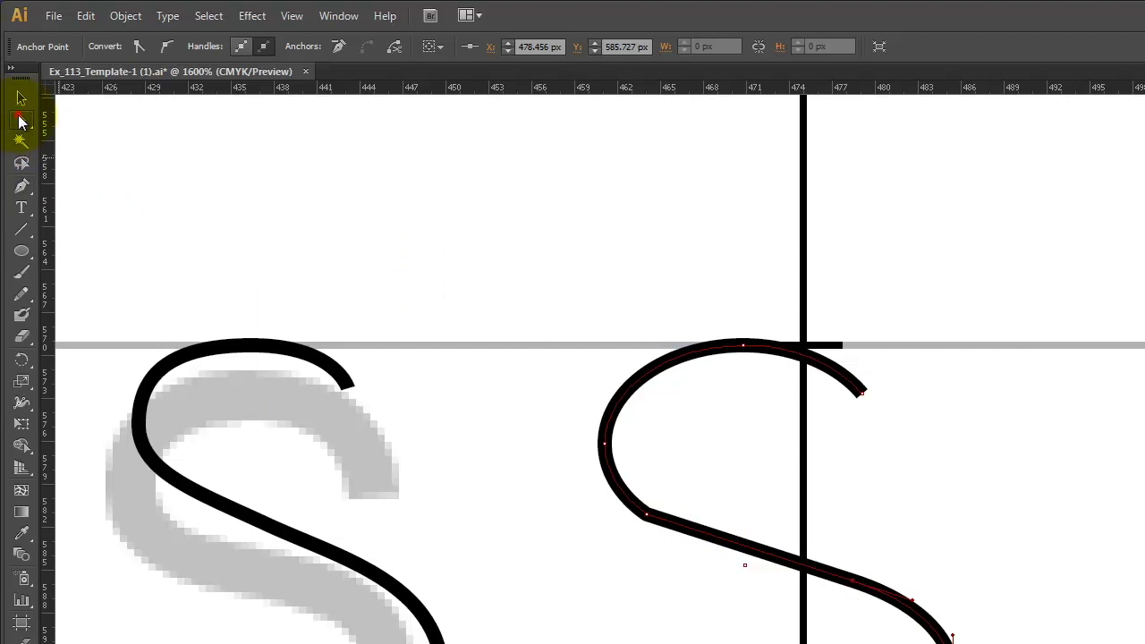
# - Convert the anchors at both ends of the second S's diagonal segment to smooth points
pyautogui.click(639, 564)
pyautogui.hotkey('ctrl', '=')
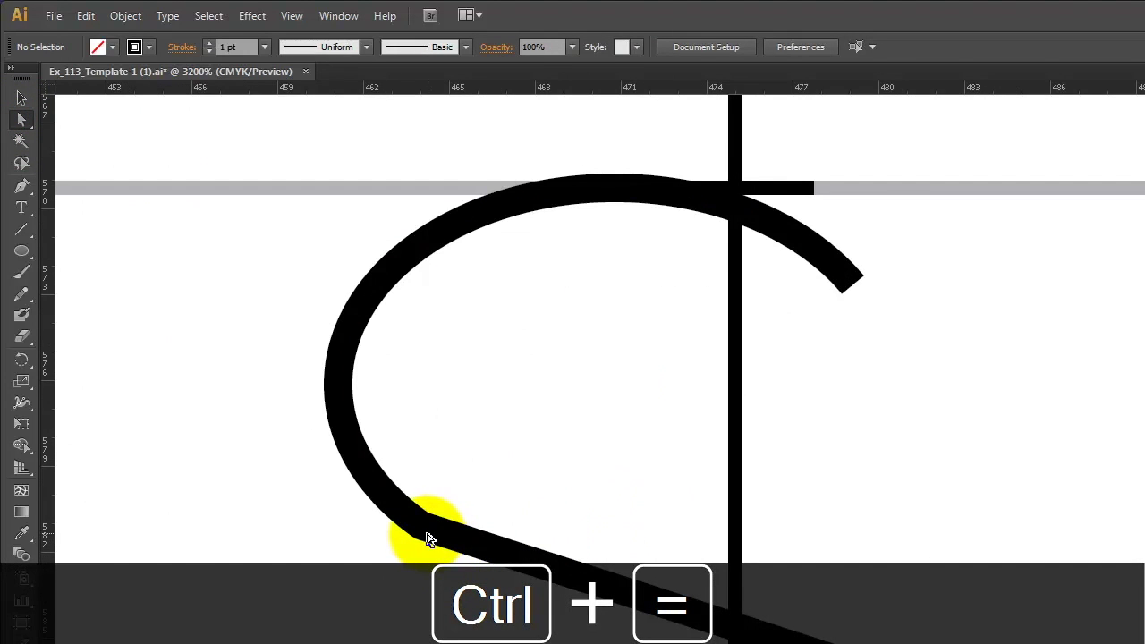
pyautogui.click(421, 526)
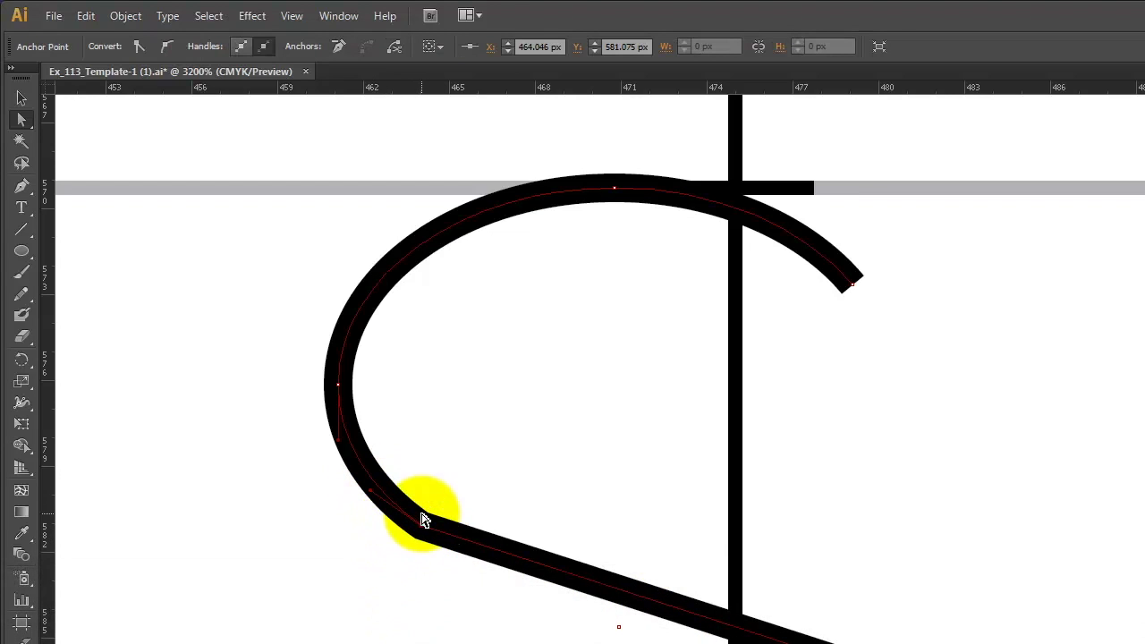
pyautogui.moveTo(424, 521); pyautogui.dragTo(526, 547)
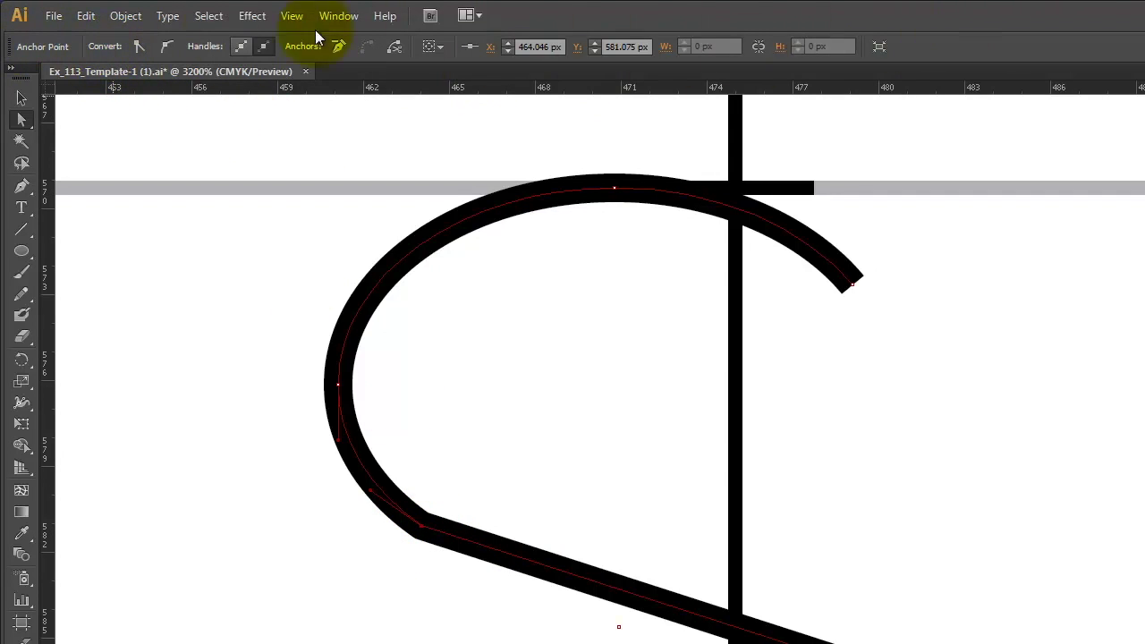
pyautogui.click(166, 49)
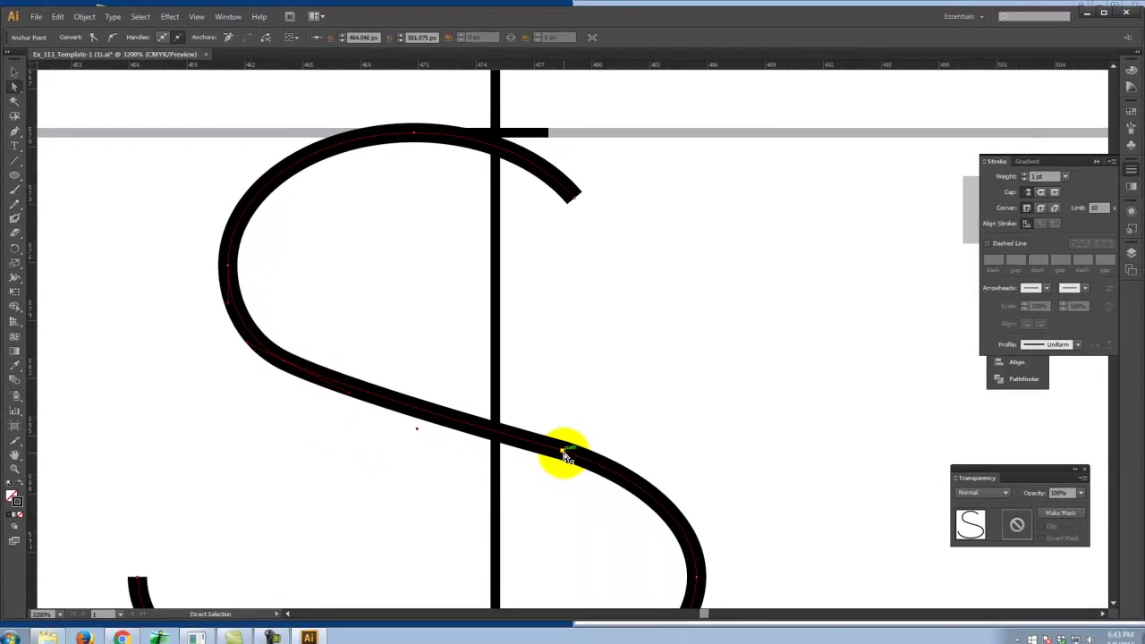
pyautogui.click(564, 452)
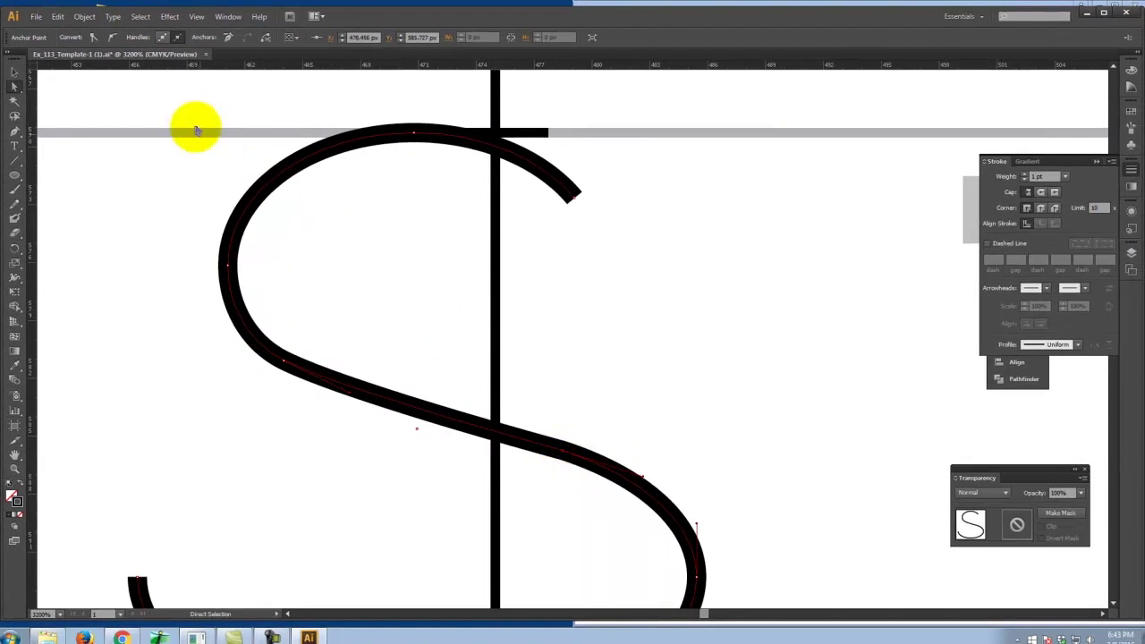
pyautogui.click(112, 39)
pyautogui.scroll(-2, 680, 268)
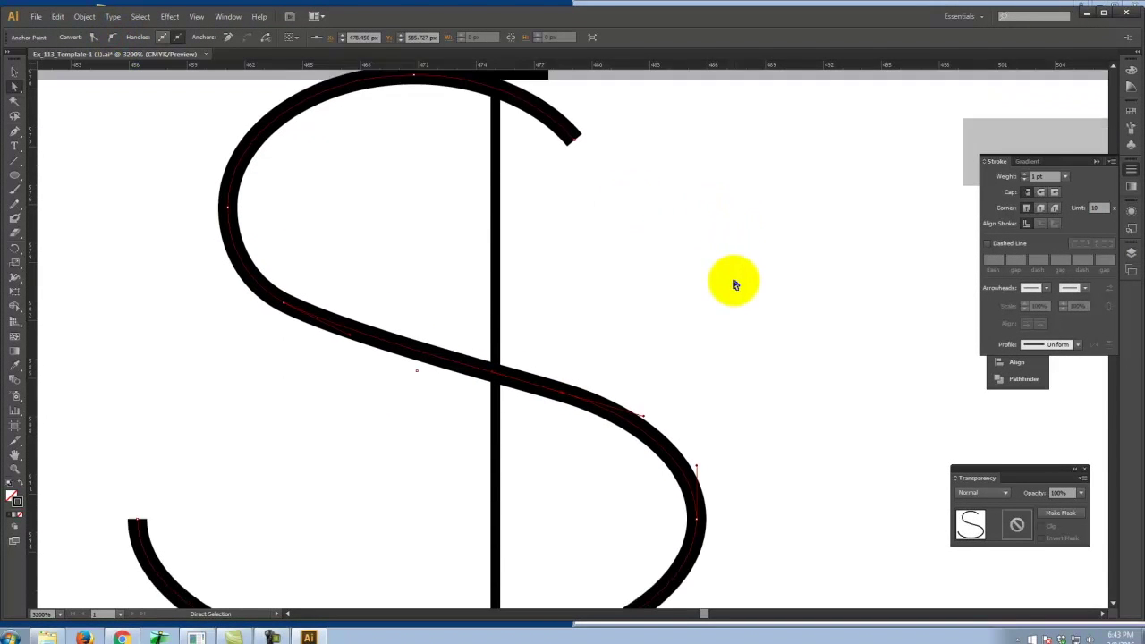
pyautogui.click(775, 289)
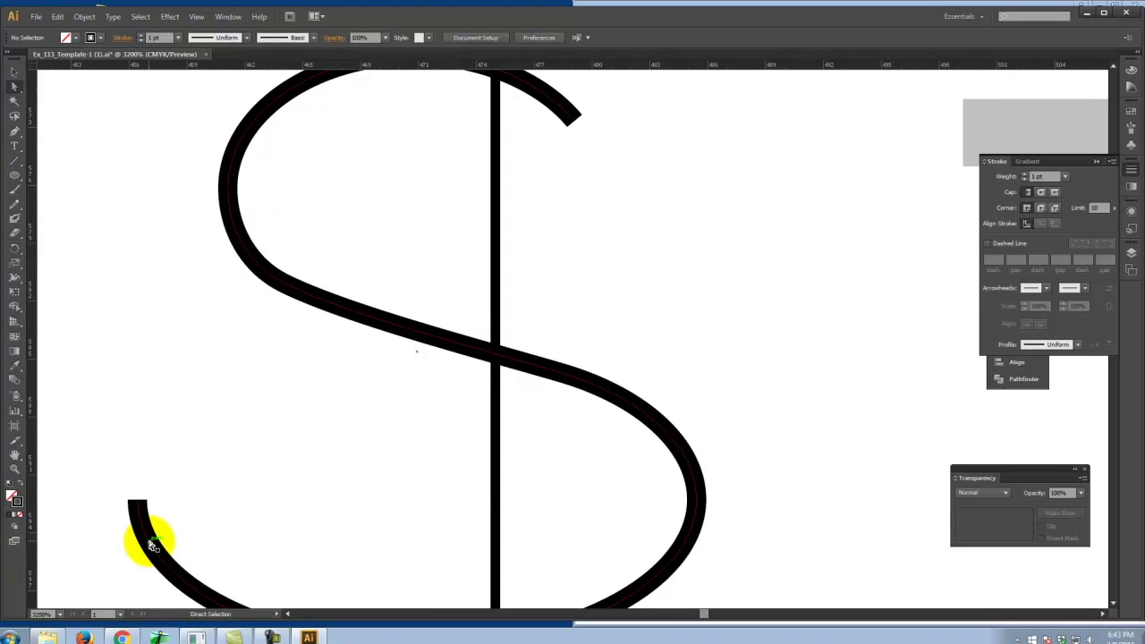
# - Try converting the second S's top anchor to a corner and back to smooth, and undo both conversions
pyautogui.scroll(2, 136, 505)
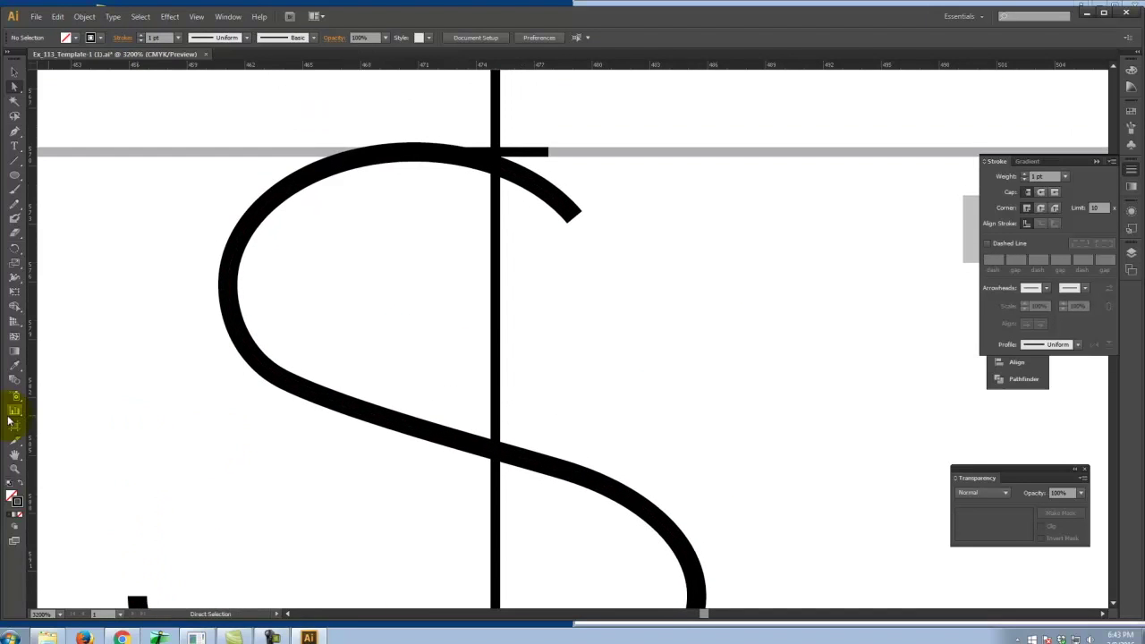
pyautogui.click(279, 202)
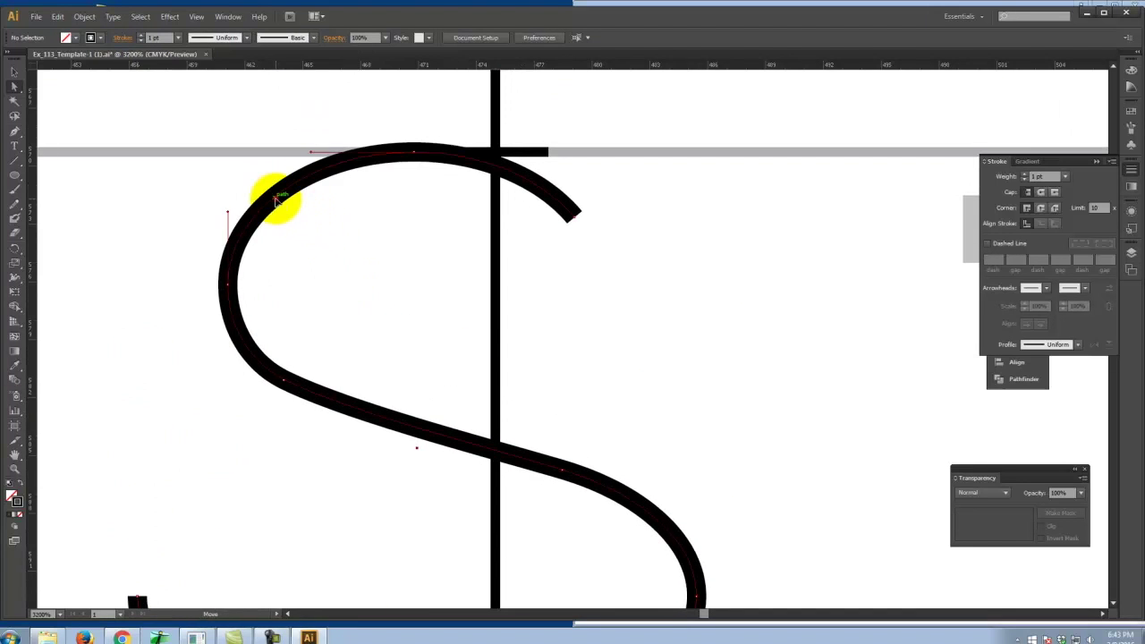
pyautogui.click(415, 156)
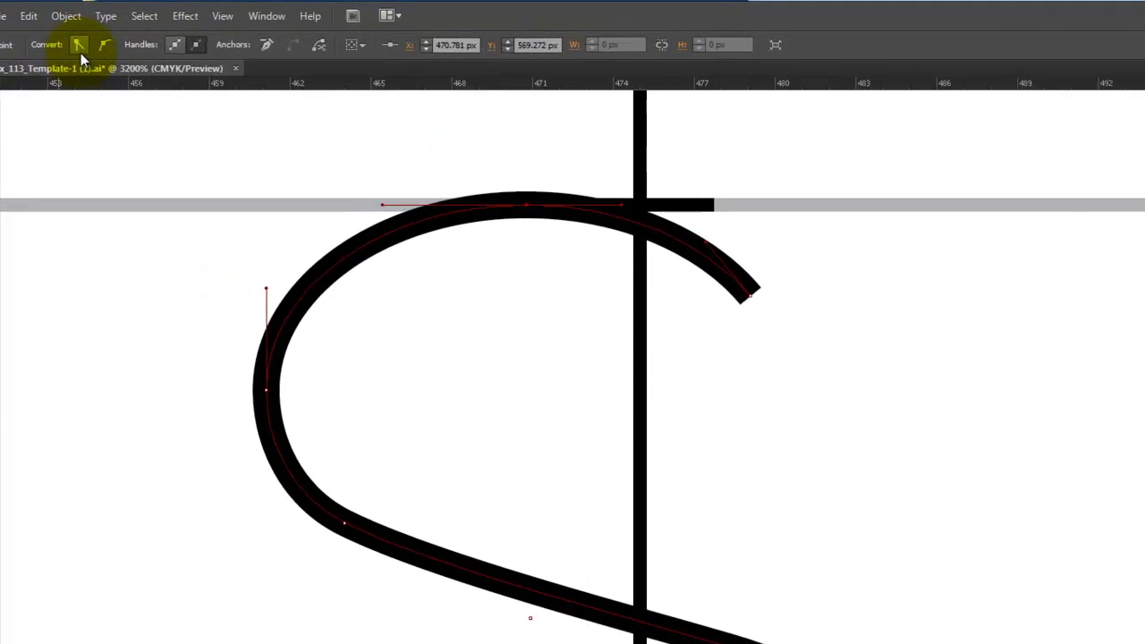
pyautogui.click(77, 50)
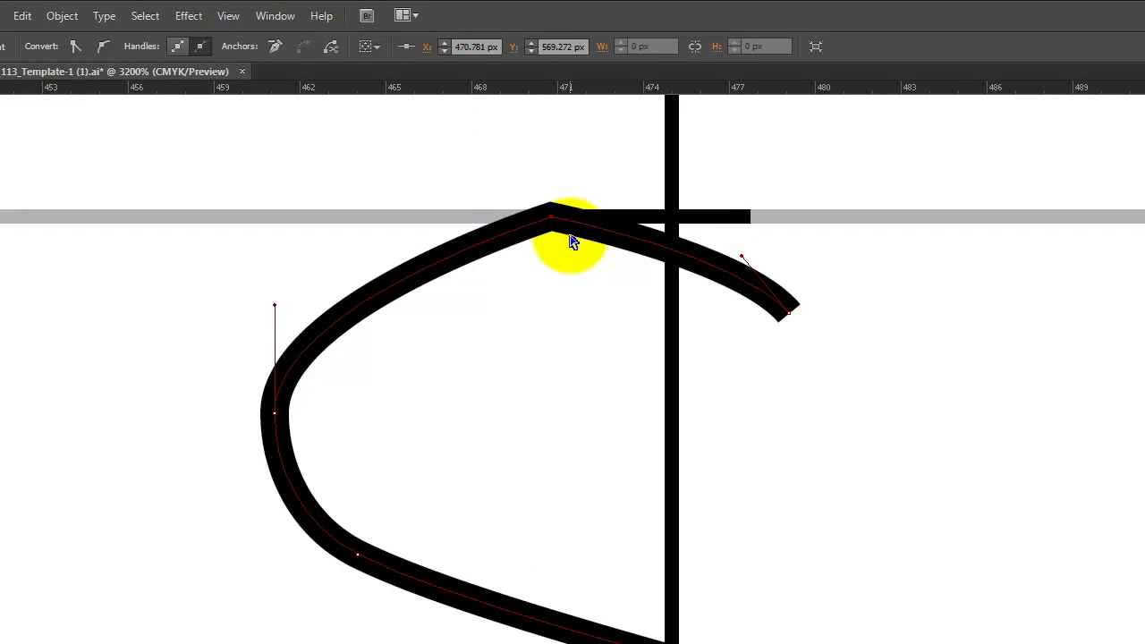
pyautogui.click(97, 46)
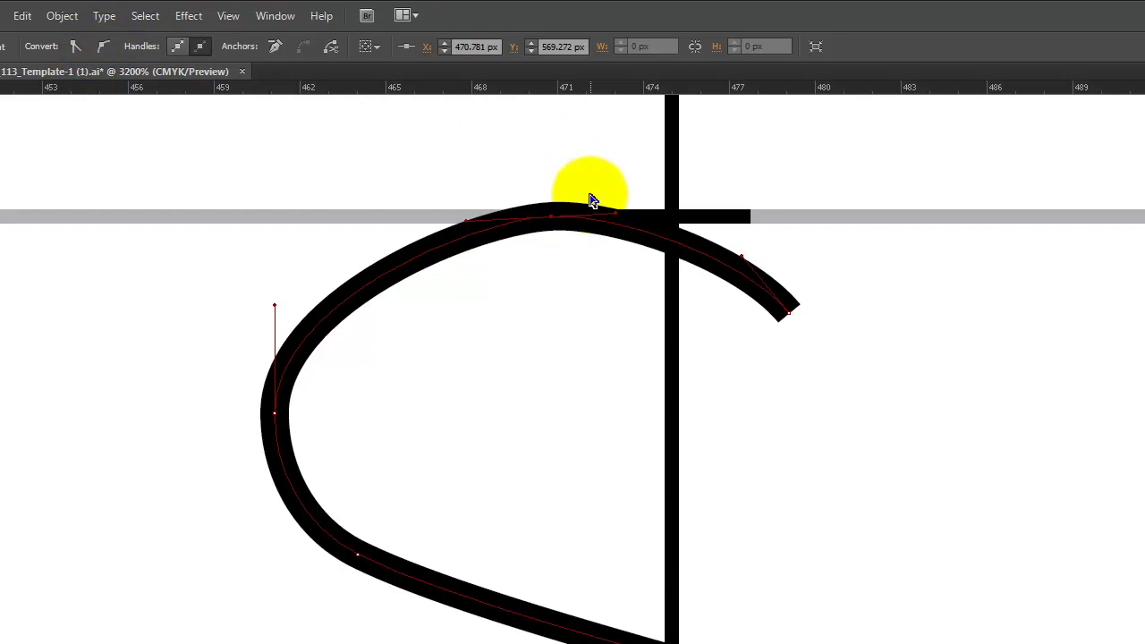
pyautogui.hotkey('ctrl', 'z')
pyautogui.hotkey('ctrl', 'z')
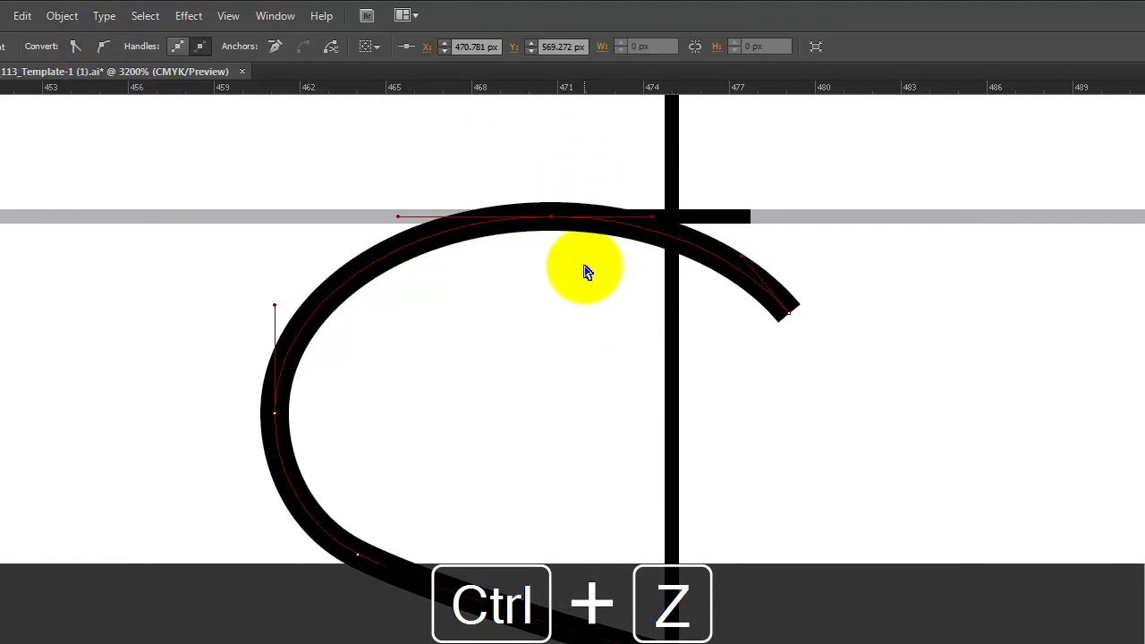
# - Draw a straight diagonal Pen tool segment rising to the upper right in the empty area beside the second S
pyautogui.press('space')
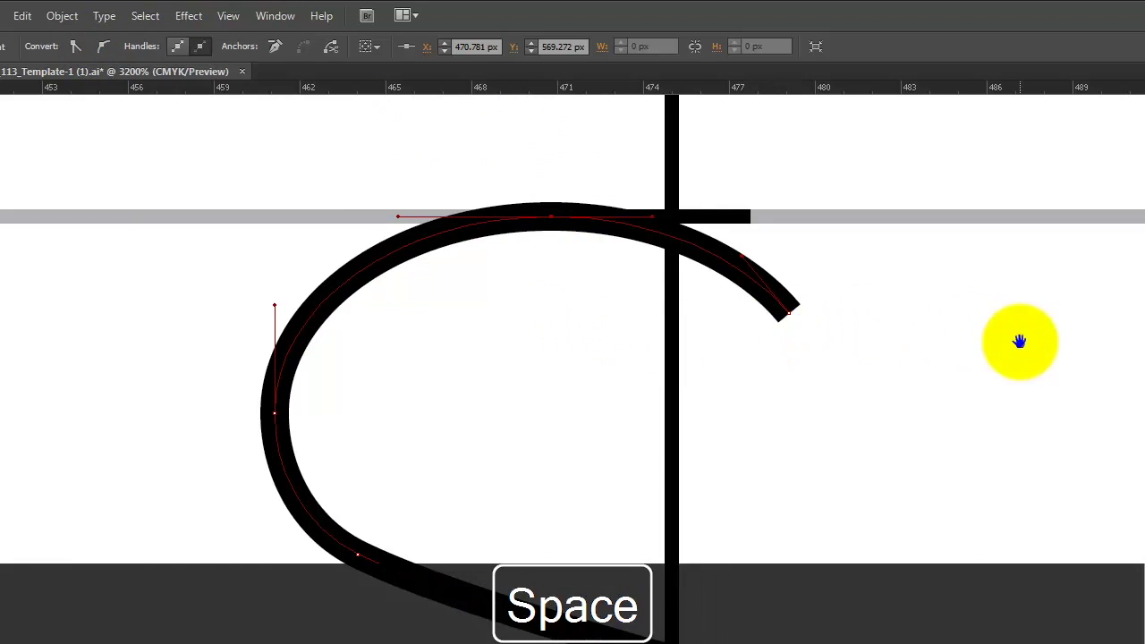
pyautogui.moveTo(1020, 343); pyautogui.dragTo(684, 430)
pyautogui.moveTo(713, 497)
pyautogui.mouseDown()
pyautogui.moveTo(734, 498)
pyautogui.moveTo(1128, 217)
pyautogui.moveTo(1089, 205)
pyautogui.mouseUp()
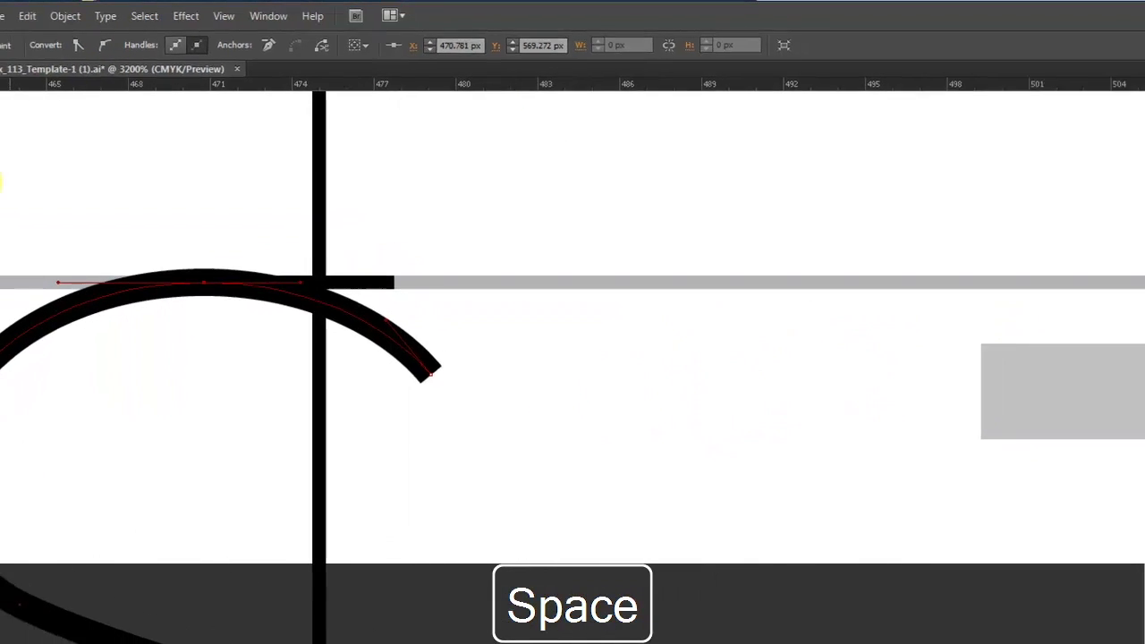
pyautogui.click(771, 148)
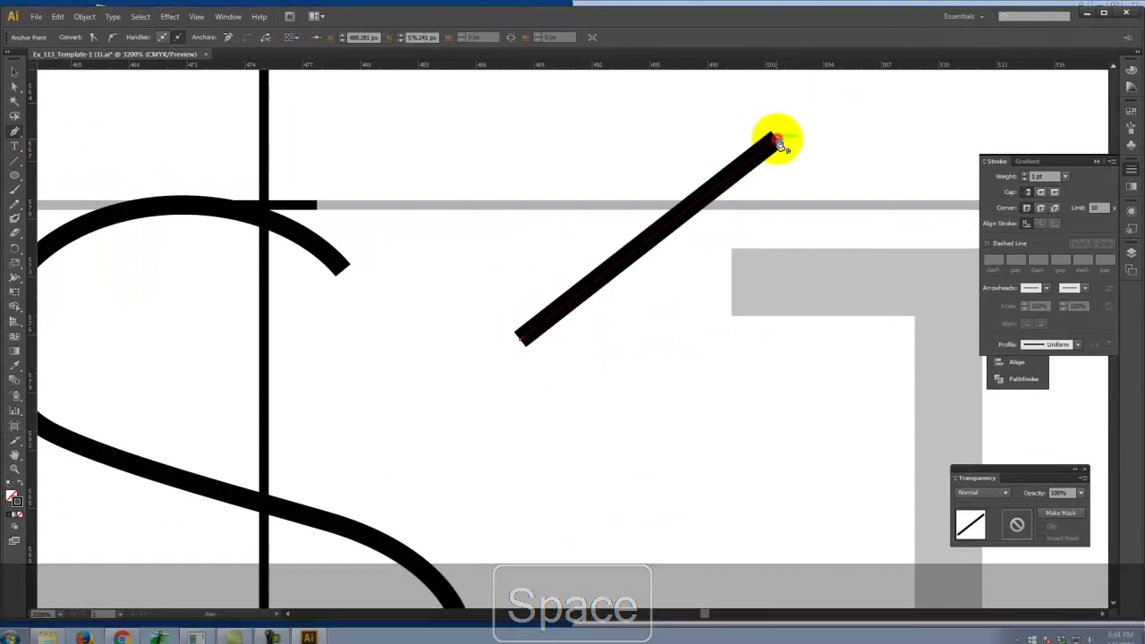
pyautogui.click(12, 79)
pyautogui.moveTo(581, 382); pyautogui.dragTo(634, 408)
# - Draw a separate steep Pen tool segment whose upper end sits just beside the diagonal segment's upper end
pyautogui.click(17, 137)
pyautogui.moveTo(872, 447); pyautogui.dragTo(875, 460)
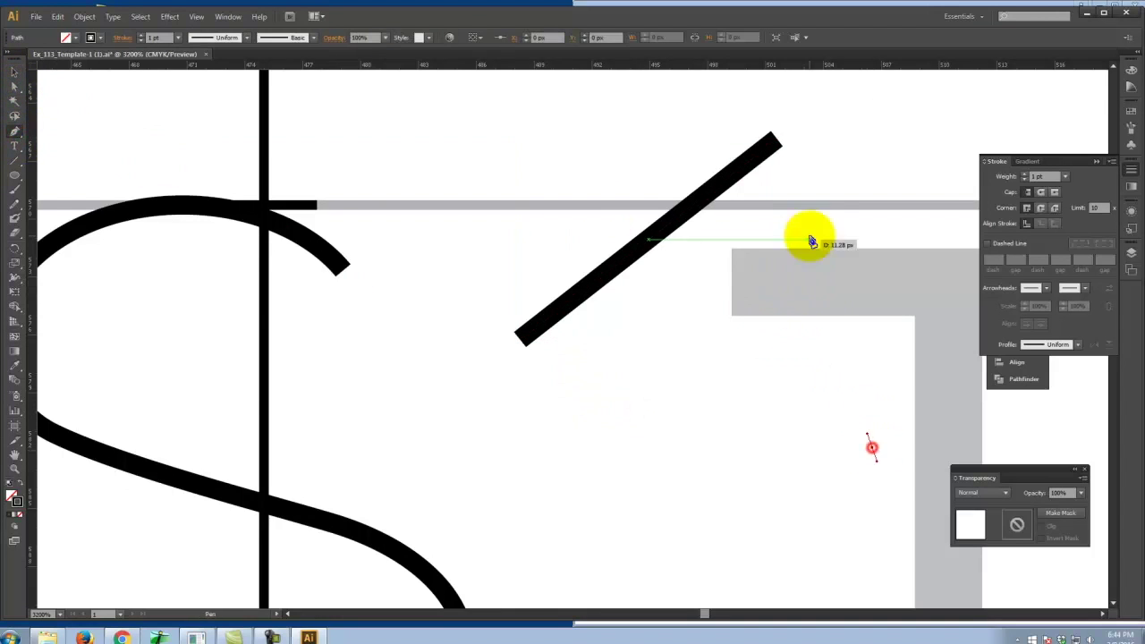
pyautogui.click(790, 141)
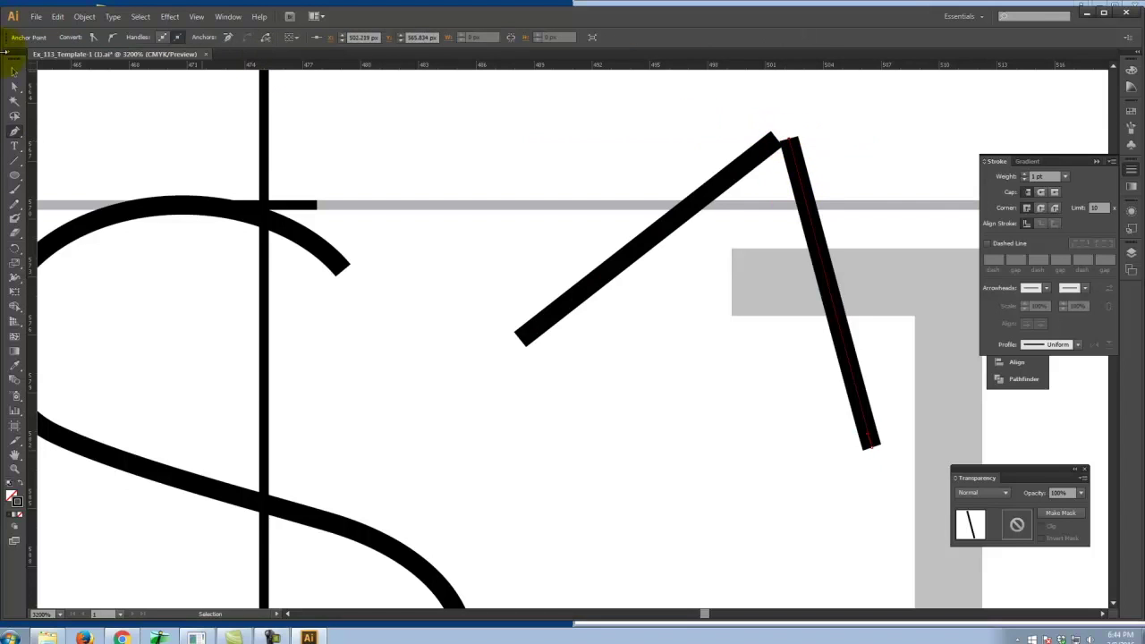
pyautogui.click(12, 89)
pyautogui.click(874, 117)
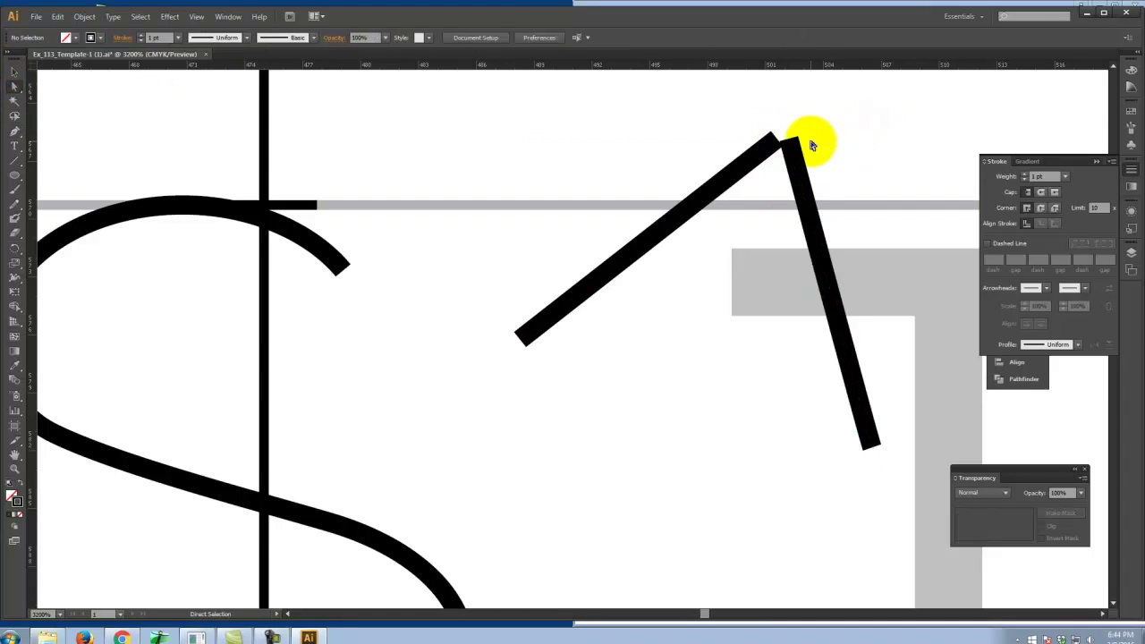
# - Move the steep segment's upper anchor onto the diagonal segment's upper end
pyautogui.click(794, 146)
pyautogui.click(793, 143)
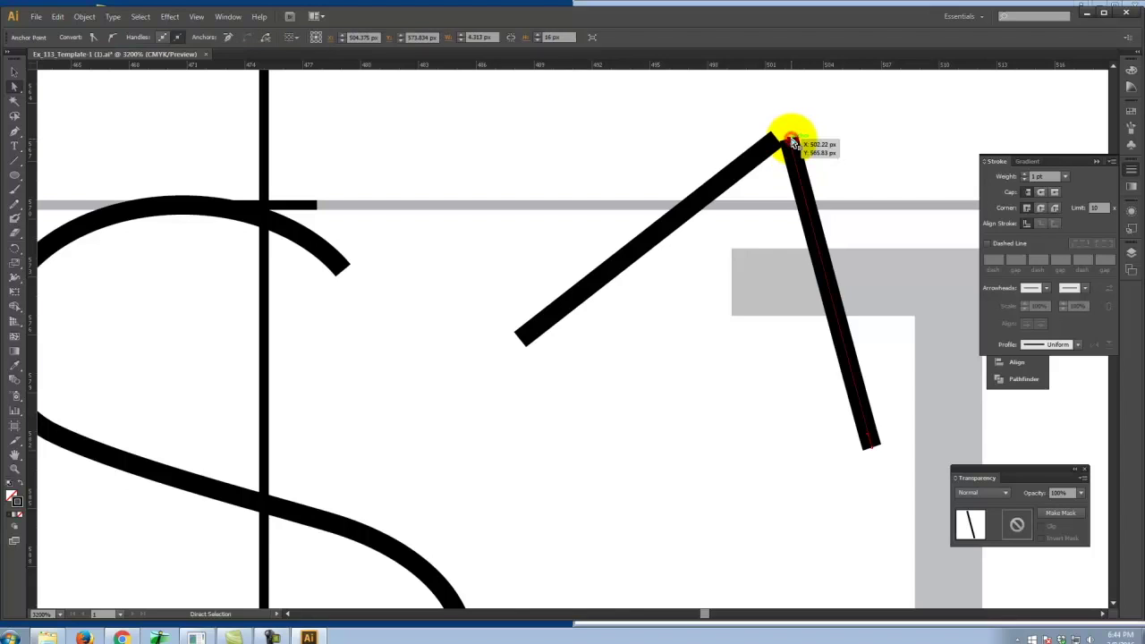
pyautogui.click(868, 122)
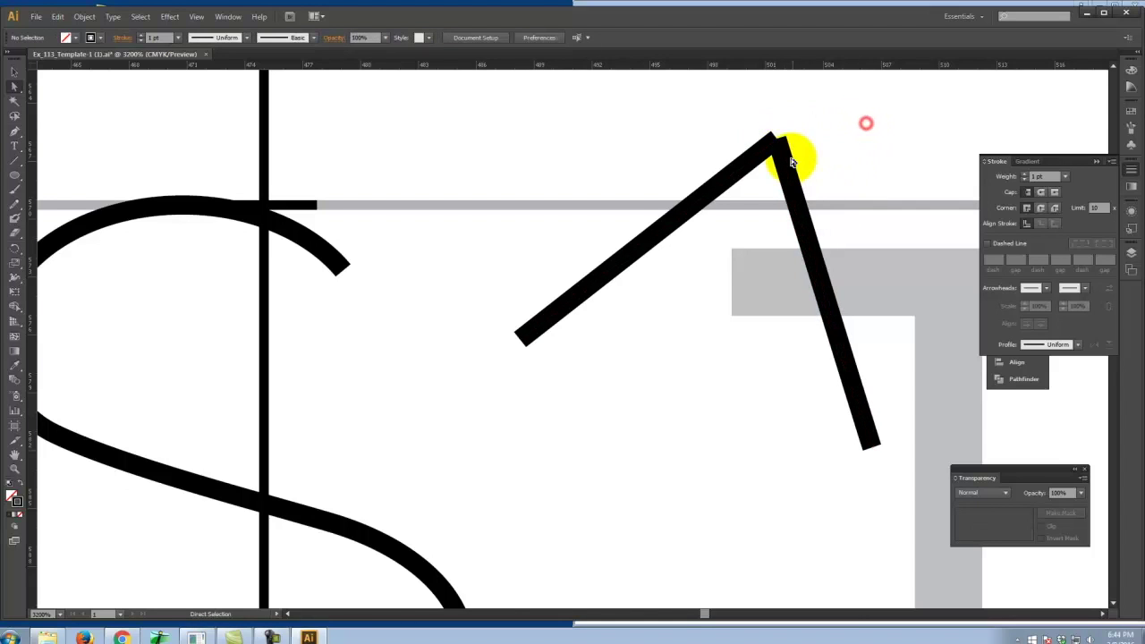
# - Select the overlapping upper end anchors of both segments and connect them into one path
pyautogui.scroll(2, 790, 134)
pyautogui.scroll(1, 791, 127)
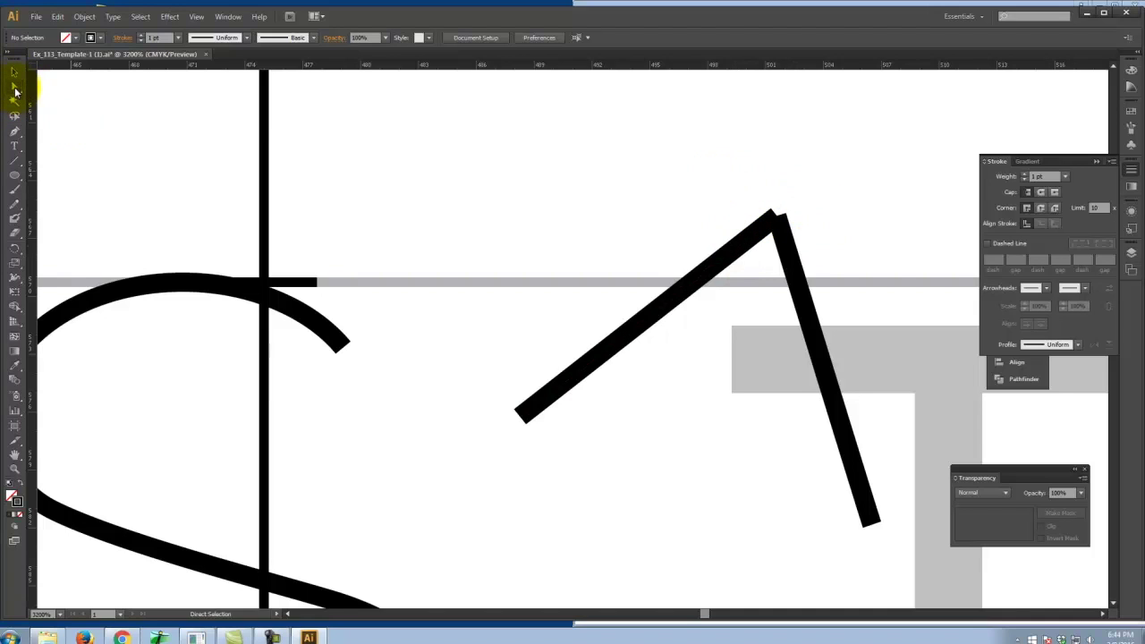
pyautogui.moveTo(713, 173); pyautogui.dragTo(846, 249)
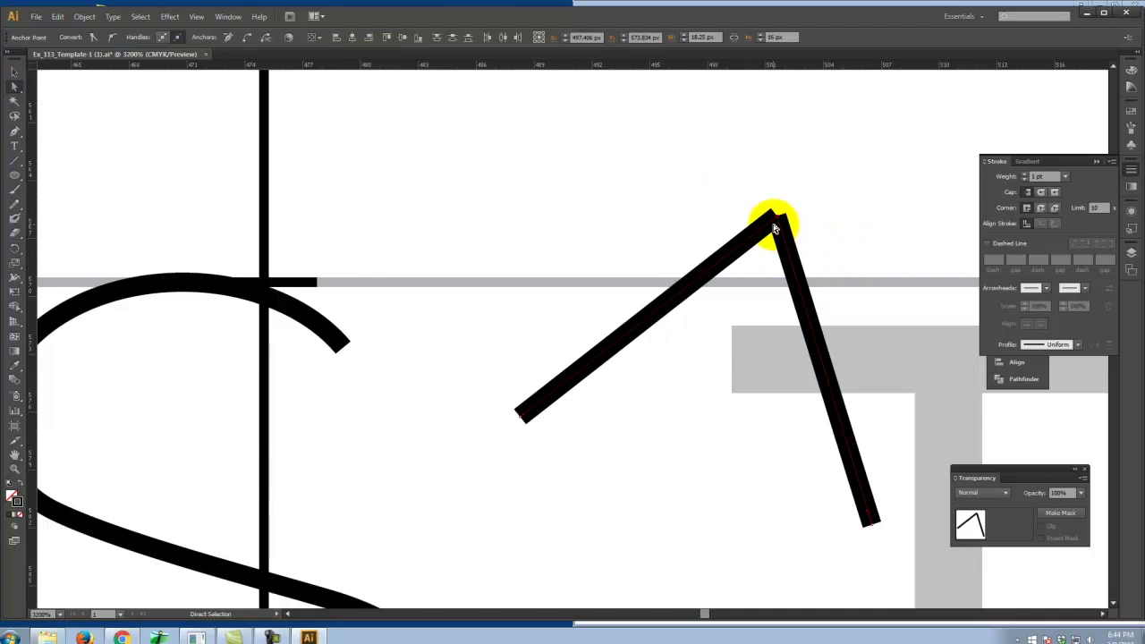
pyautogui.click(248, 38)
pyautogui.click(248, 38)
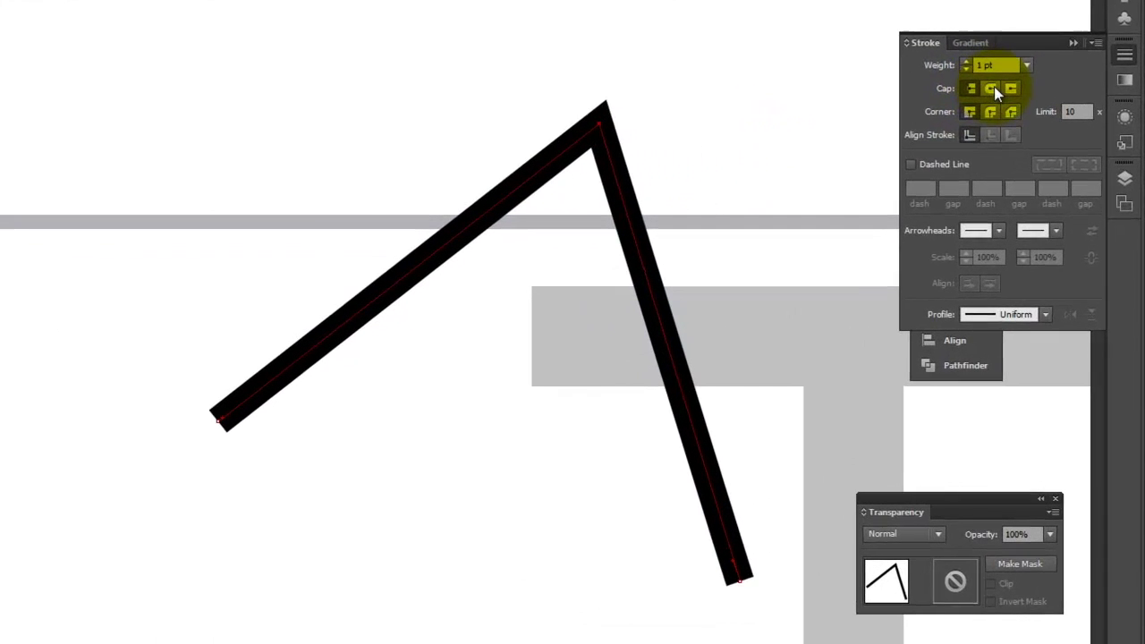
# - Try the round cap and the alternative corner styles on the joined path, and restore the butt cap and miter corner
pyautogui.click(1043, 193)
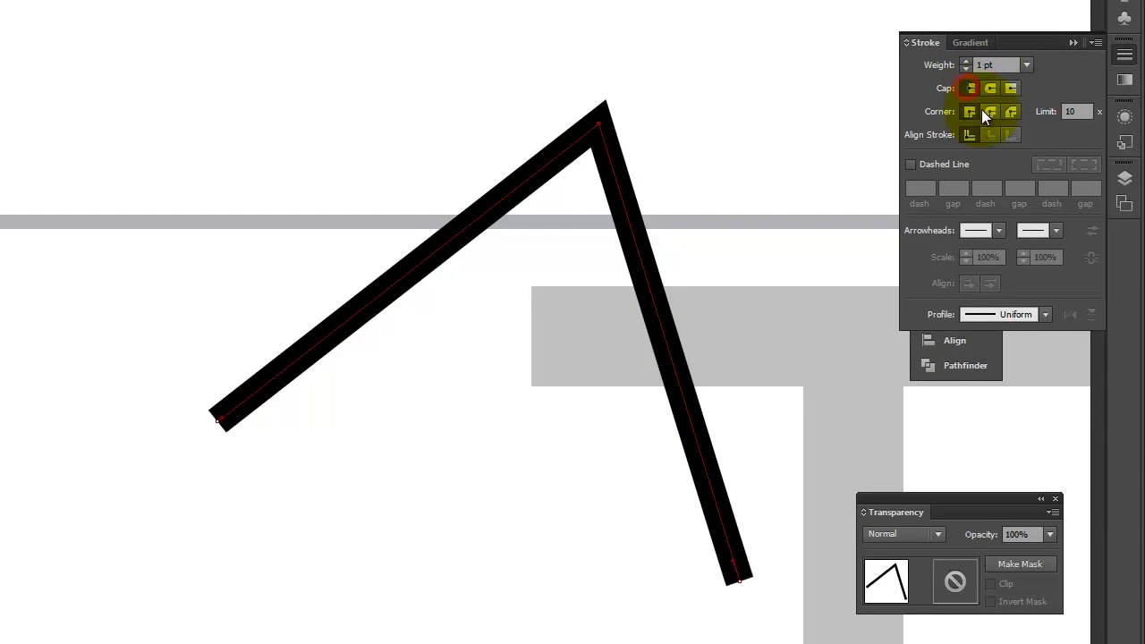
pyautogui.click(986, 109)
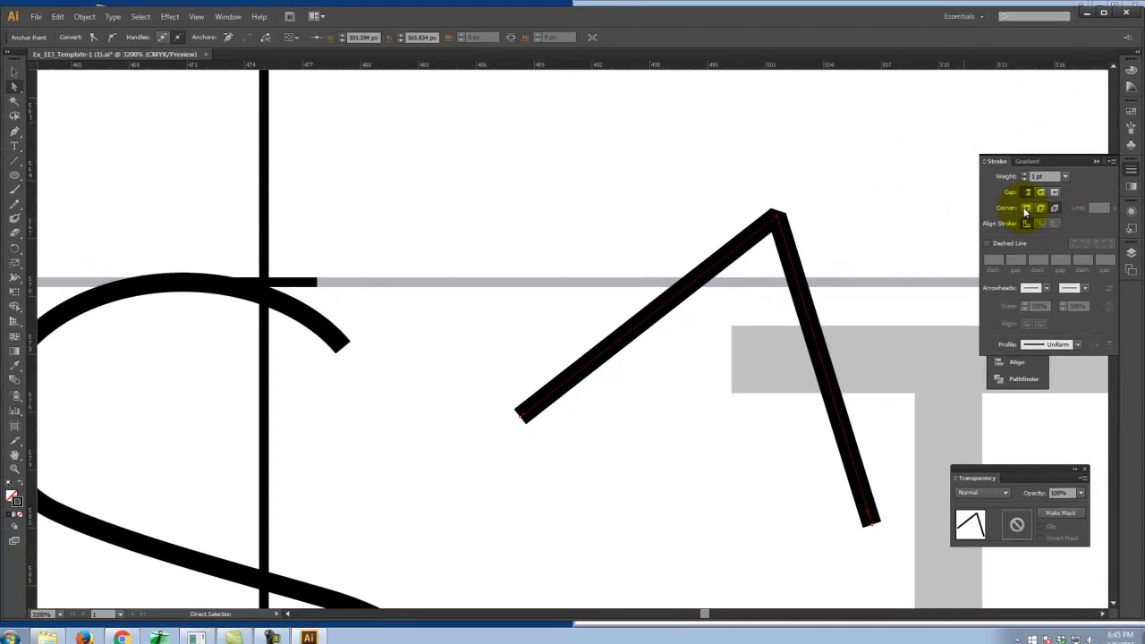
pyautogui.click(1026, 209)
# - Cut the joined path at its peak anchor and move the steep segment's upper end away to about X 504 px, Y 564 px
pyautogui.click(832, 187)
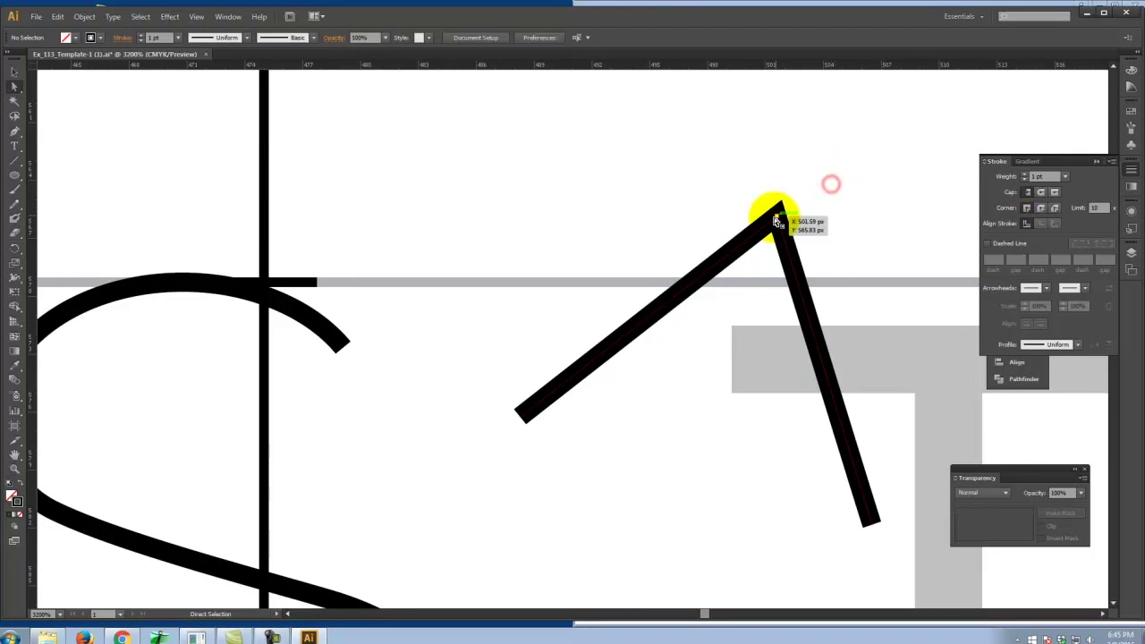
pyautogui.click(776, 220)
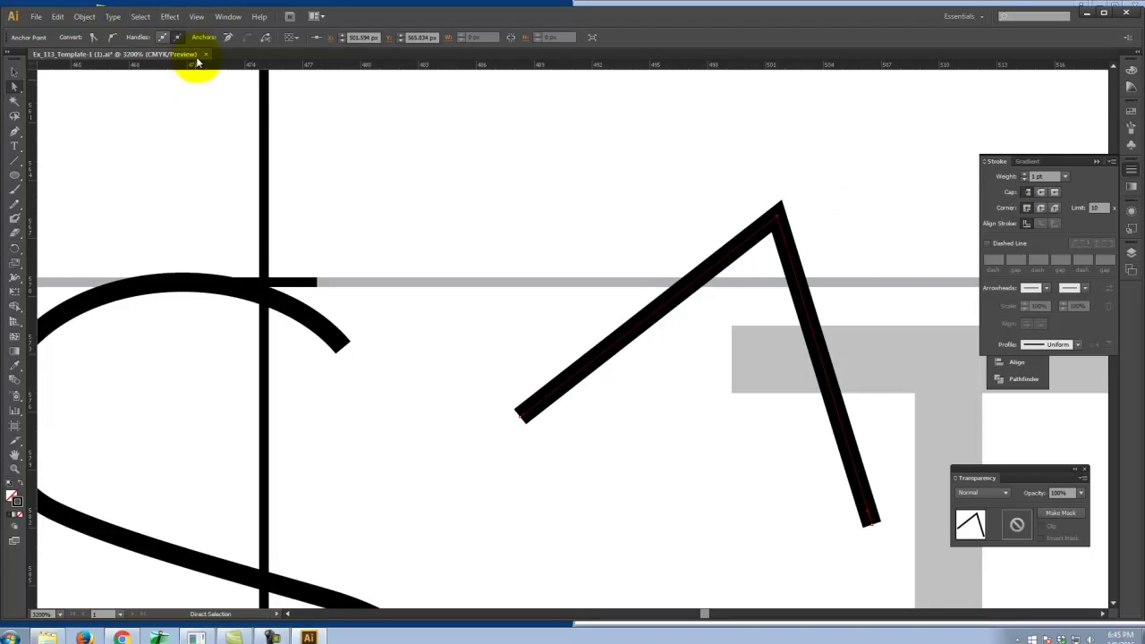
pyautogui.click(266, 38)
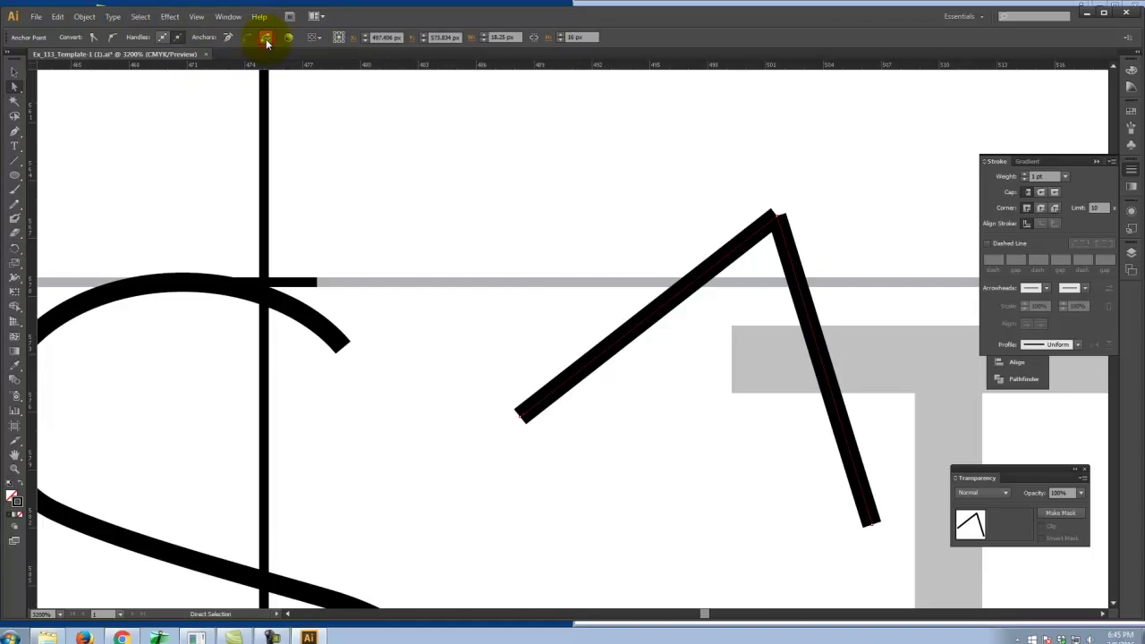
pyautogui.click(827, 215)
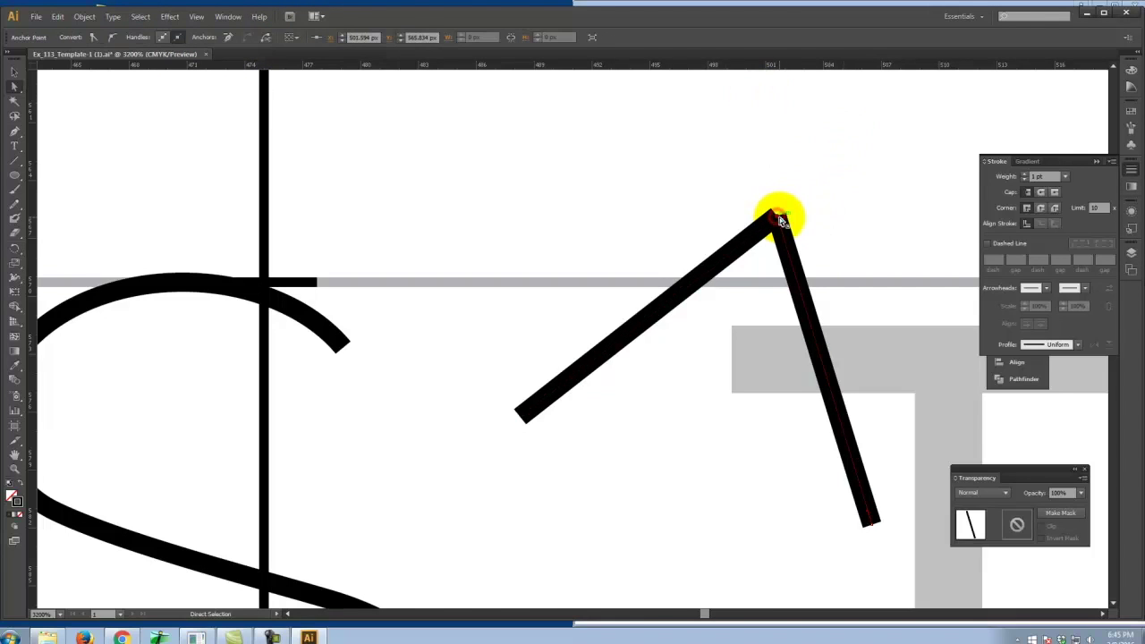
pyautogui.moveTo(777, 218); pyautogui.dragTo(825, 189)
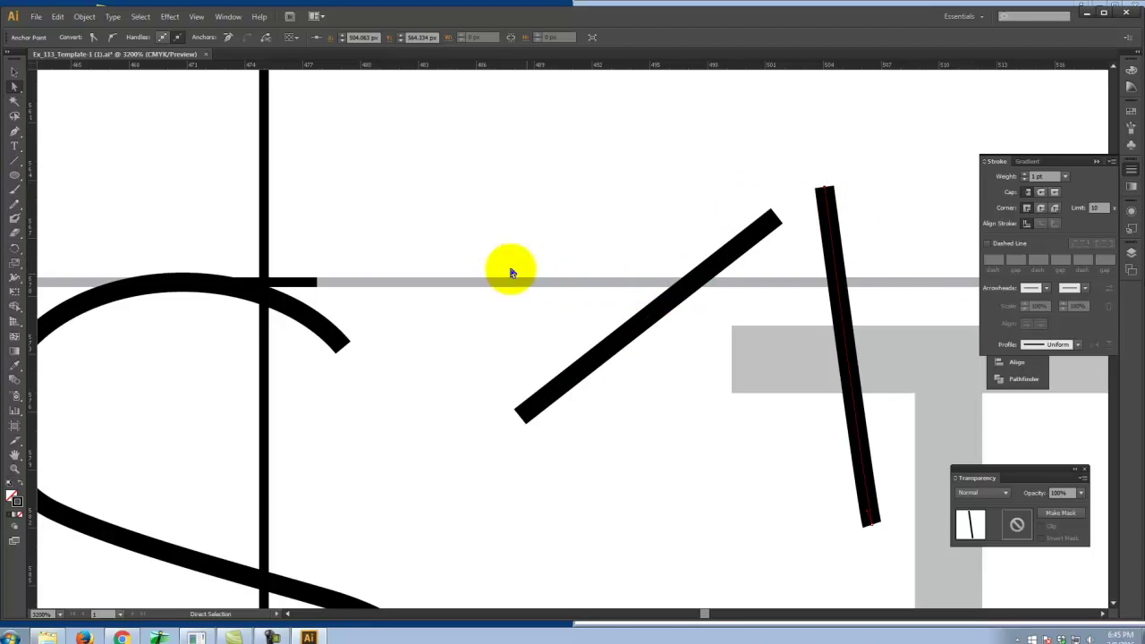
# - Cut the second S's path at the rightmost anchor of its lower curve
pyautogui.scroll(-2, 475, 310)
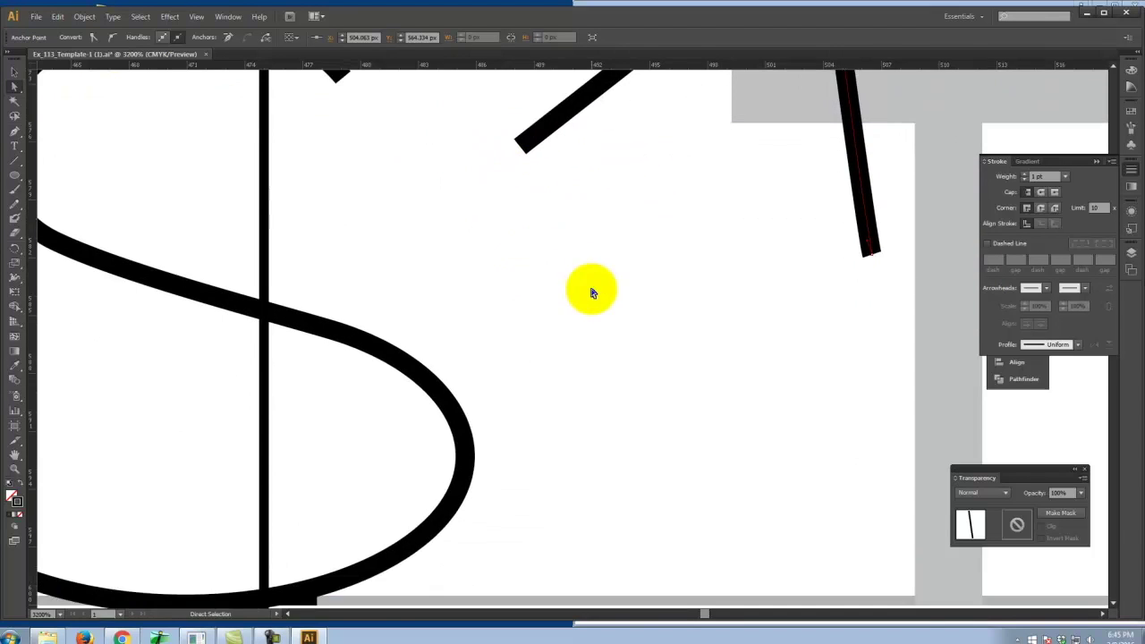
pyautogui.click(463, 443)
pyautogui.moveTo(467, 460); pyautogui.dragTo(468, 460)
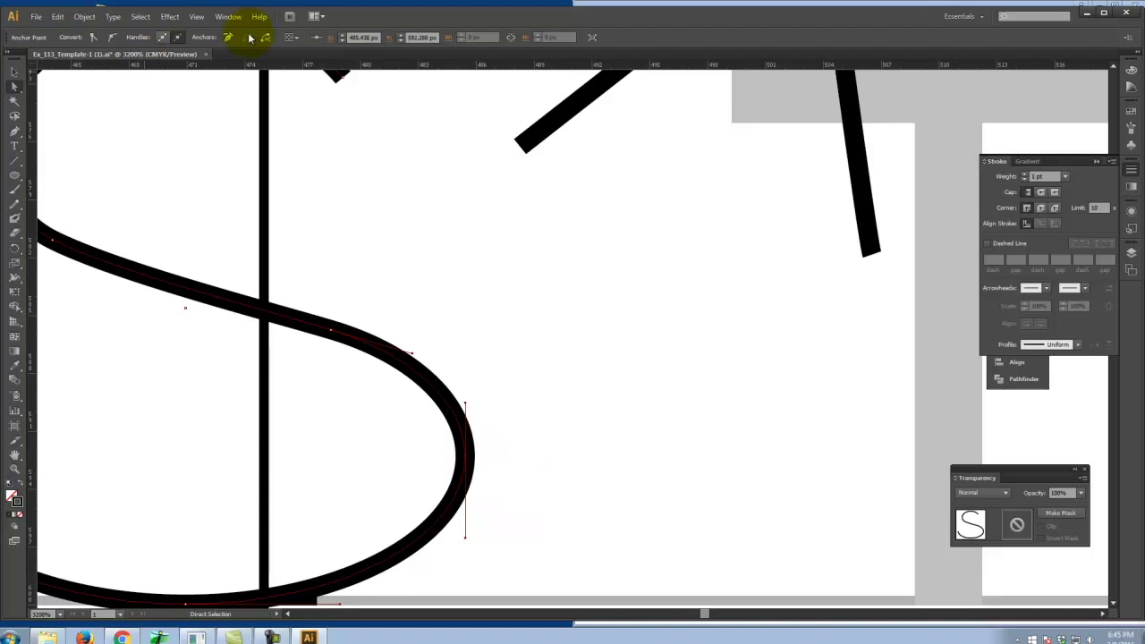
pyautogui.click(591, 434)
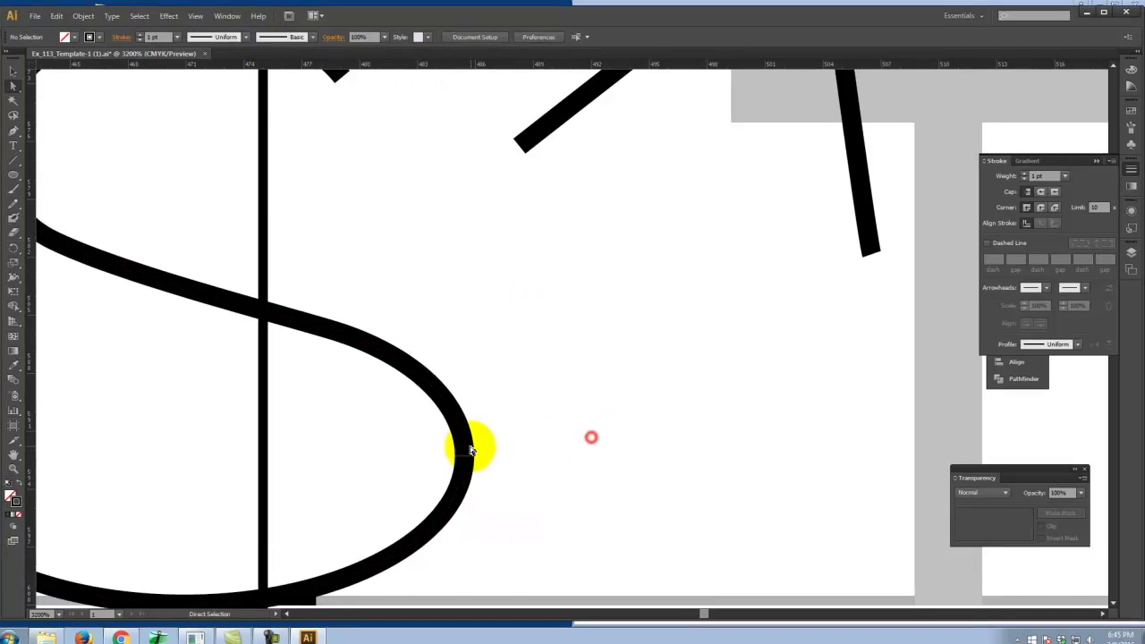
# - Pull the two cut ends of the second S apart, moving the upper end and the lower end separately
pyautogui.click(298, 428)
pyautogui.moveTo(297, 429); pyautogui.dragTo(342, 393)
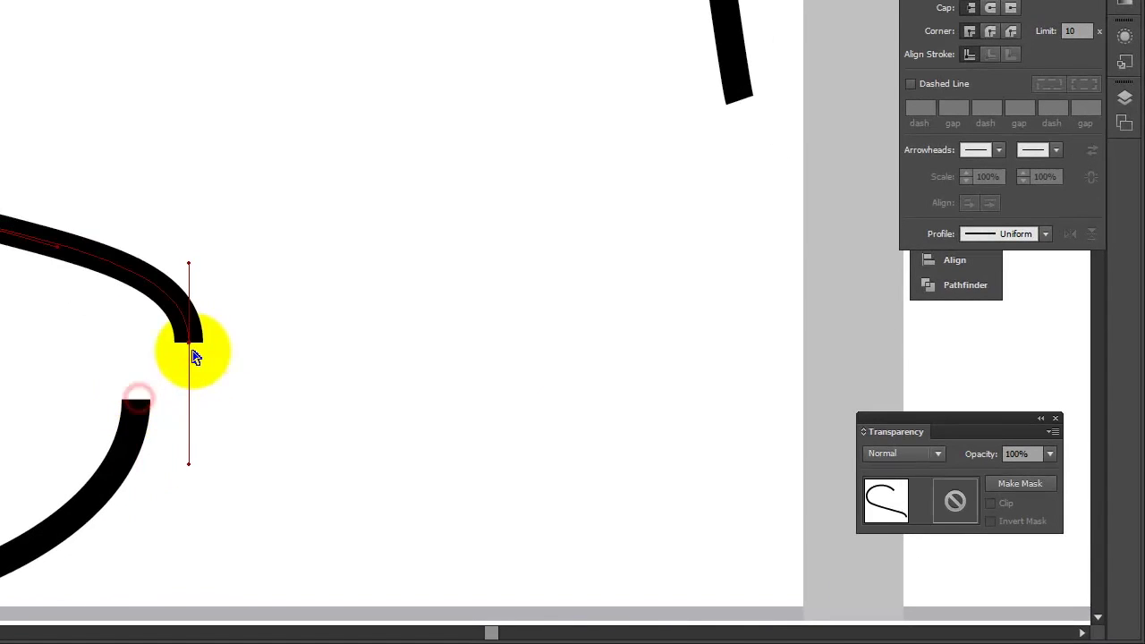
pyautogui.click(135, 403)
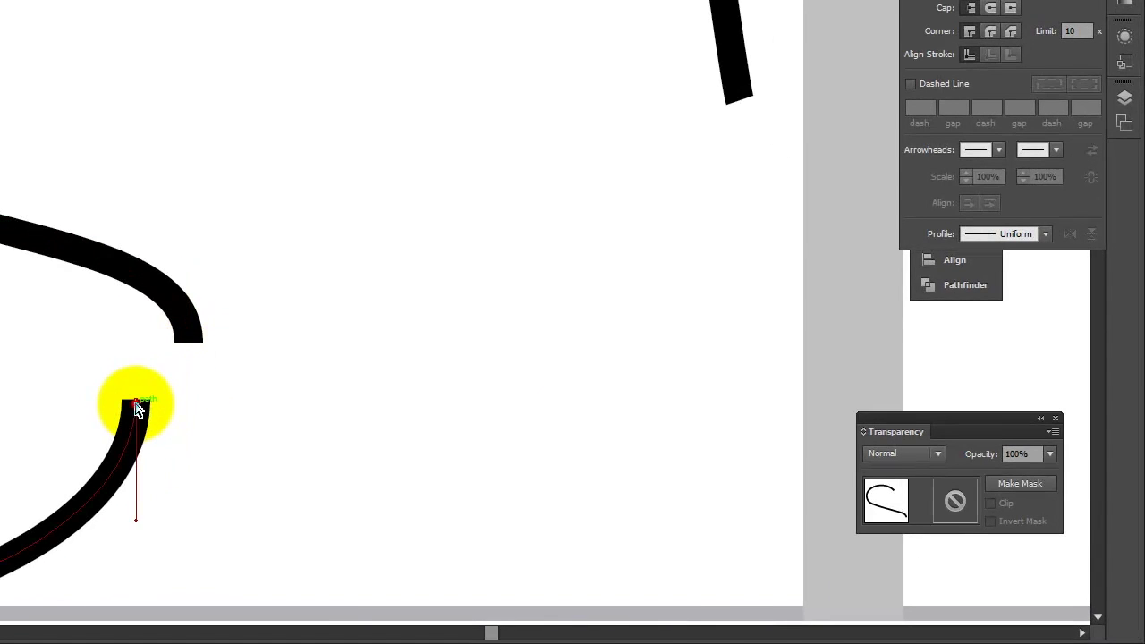
pyautogui.moveTo(139, 407)
pyautogui.mouseDown()
pyautogui.moveTo(219, 453)
pyautogui.moveTo(179, 421)
pyautogui.moveTo(135, 412)
pyautogui.moveTo(139, 403)
pyautogui.moveTo(276, 388)
pyautogui.moveTo(338, 356)
pyautogui.mouseUp()
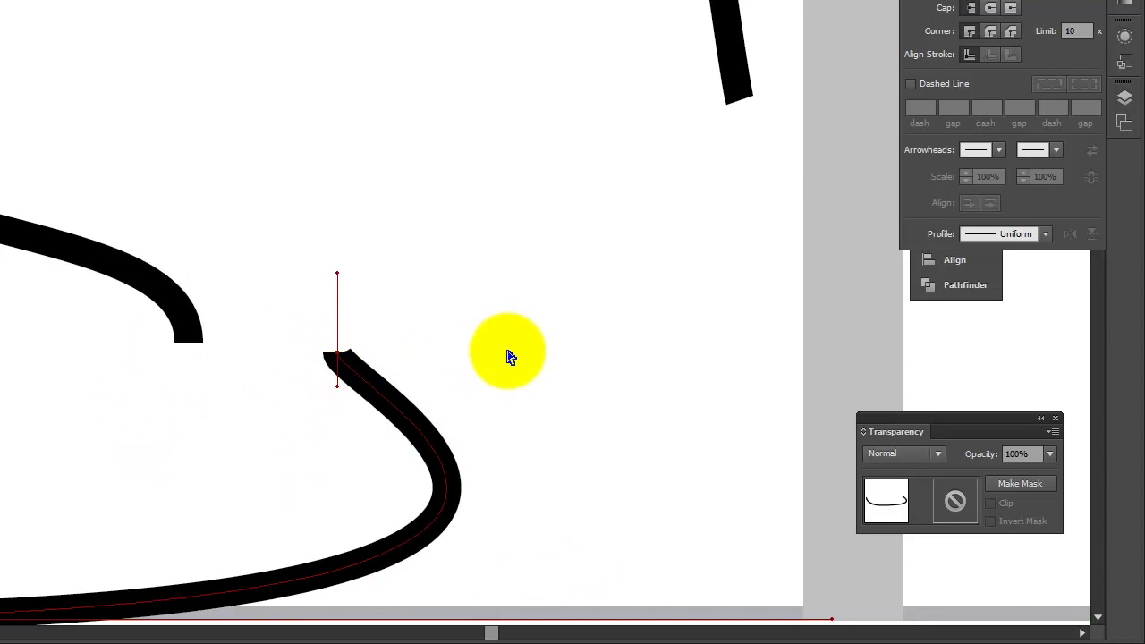
# - Undo the moves of the cut ends and the cut in the second S's lower curve
pyautogui.hotkey('ctrl', 'z')
pyautogui.hotkey('ctrl', 'z')
pyautogui.hotkey('ctrl', 'z')
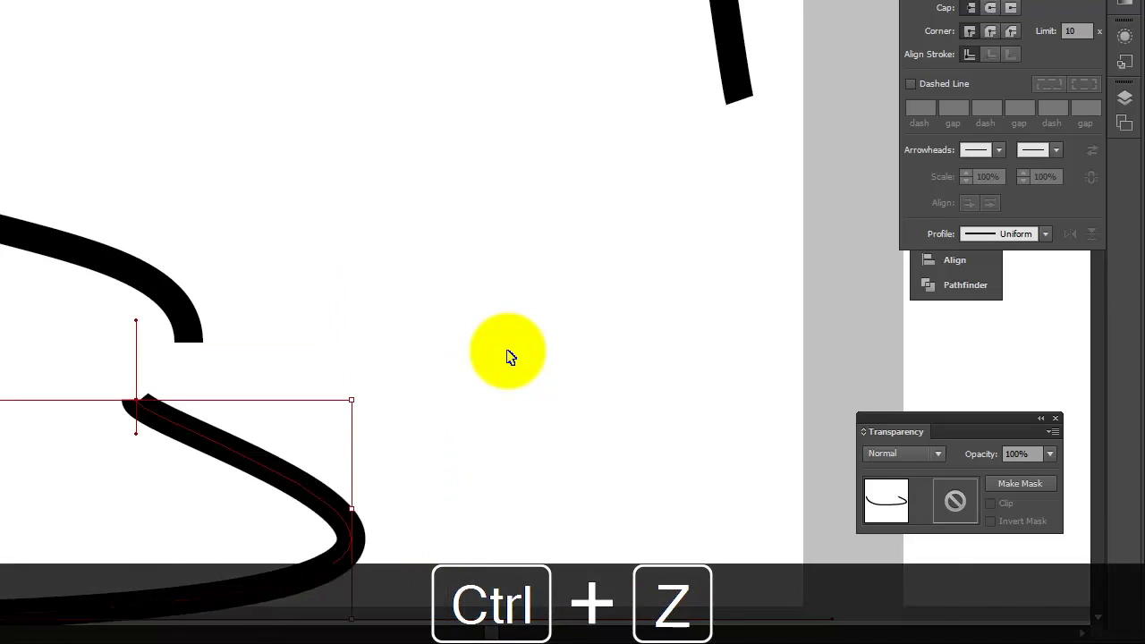
pyautogui.click(307, 274)
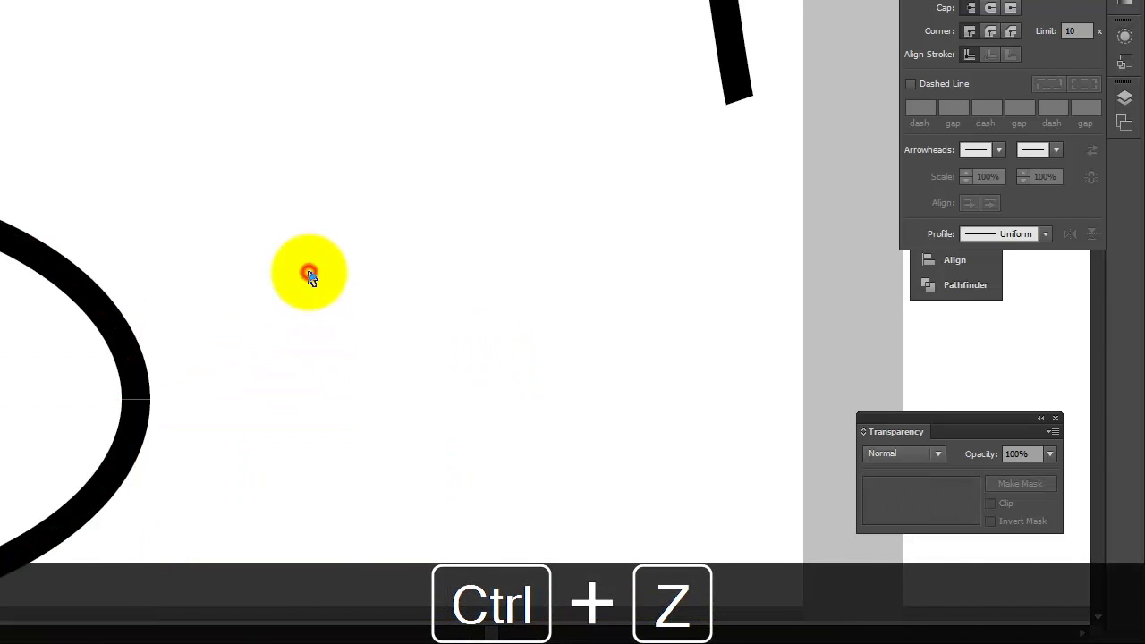
pyautogui.hotkey('ctrl', 'z')
pyautogui.scroll(-2, 437, 288)
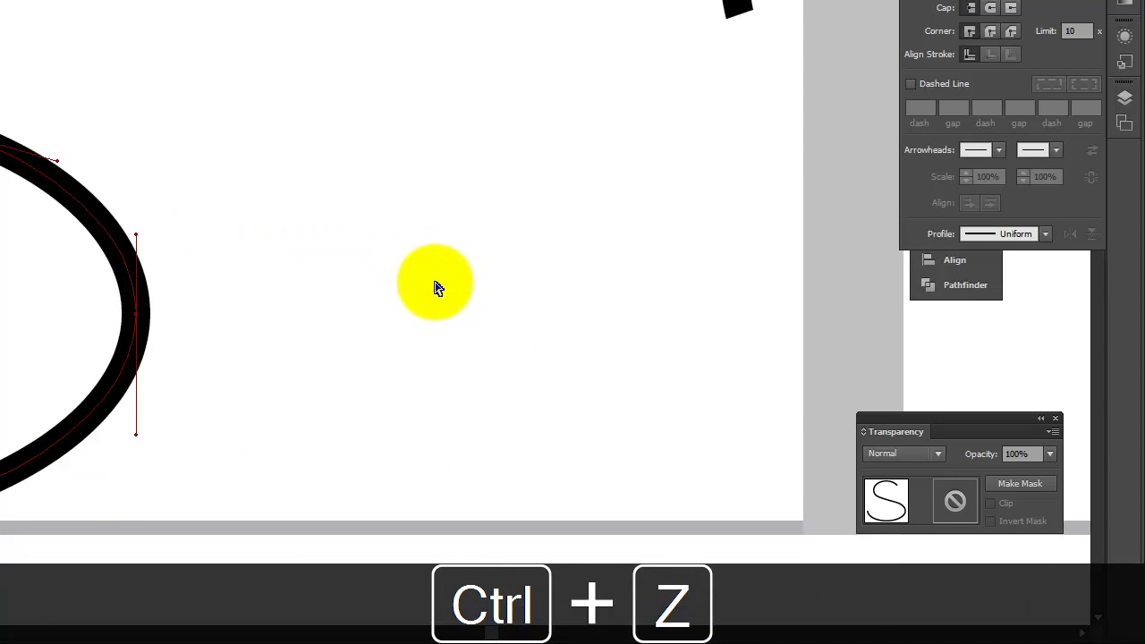
pyautogui.hotkey('ctrl', 'z')
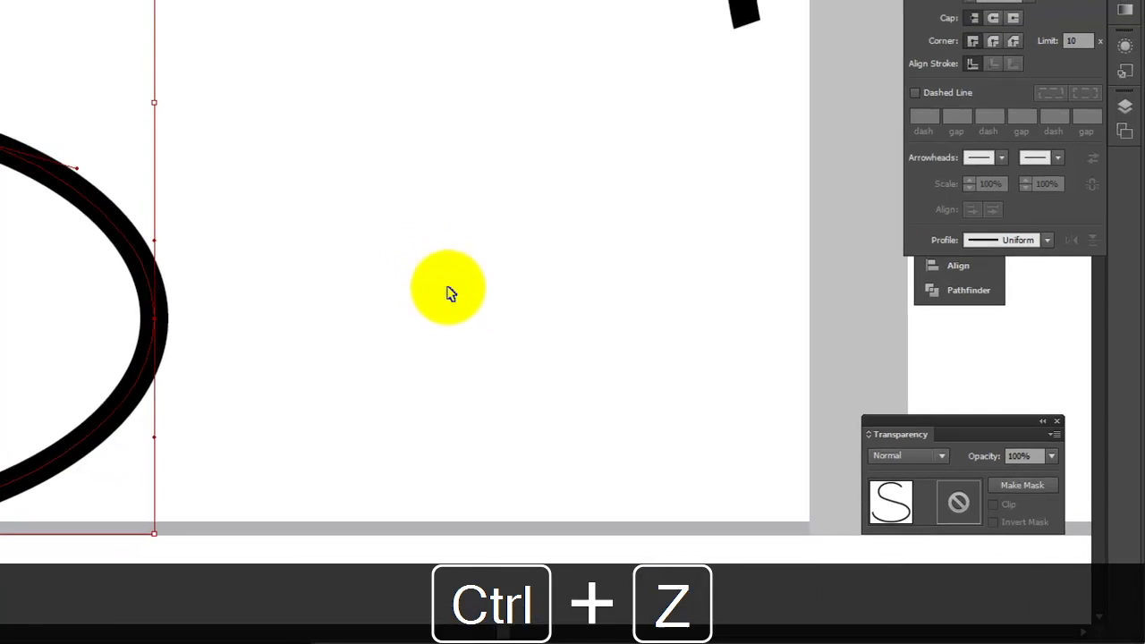
pyautogui.hotkey('ctrl', '0')
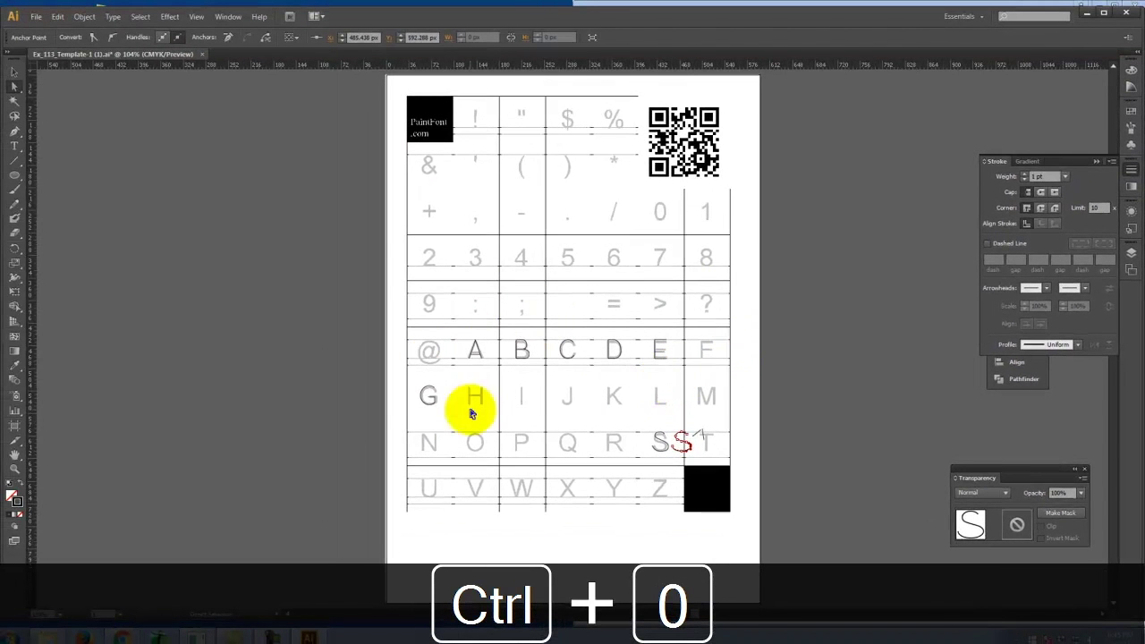
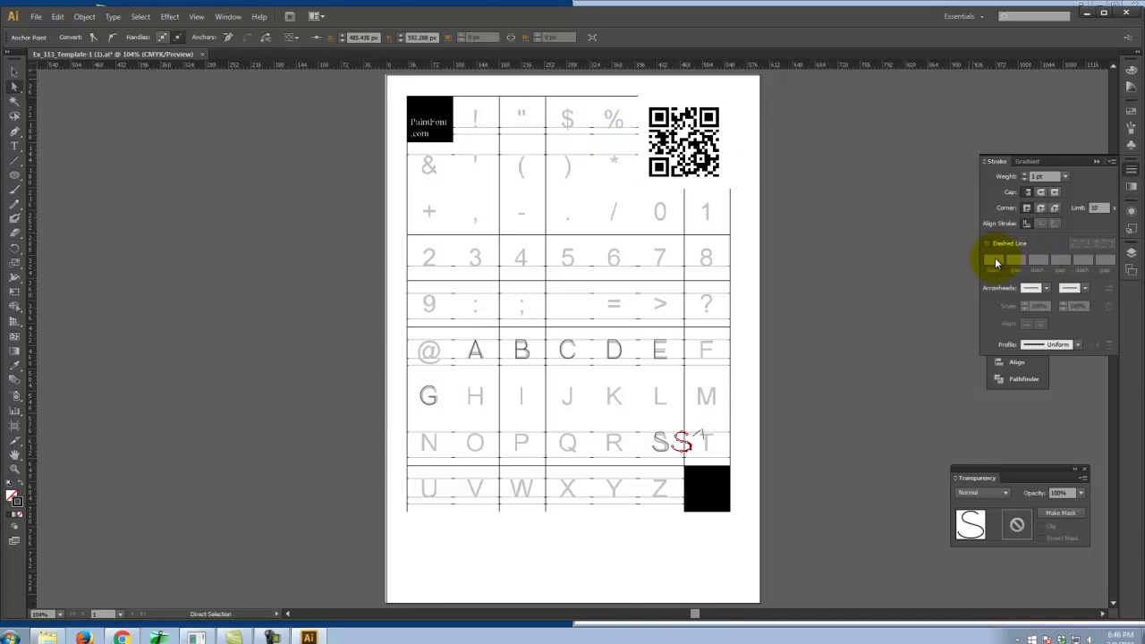
# - Examine the Save for Web export preview and PNG-24 settings for the template, and leave without exporting
pyautogui.click(35, 17)
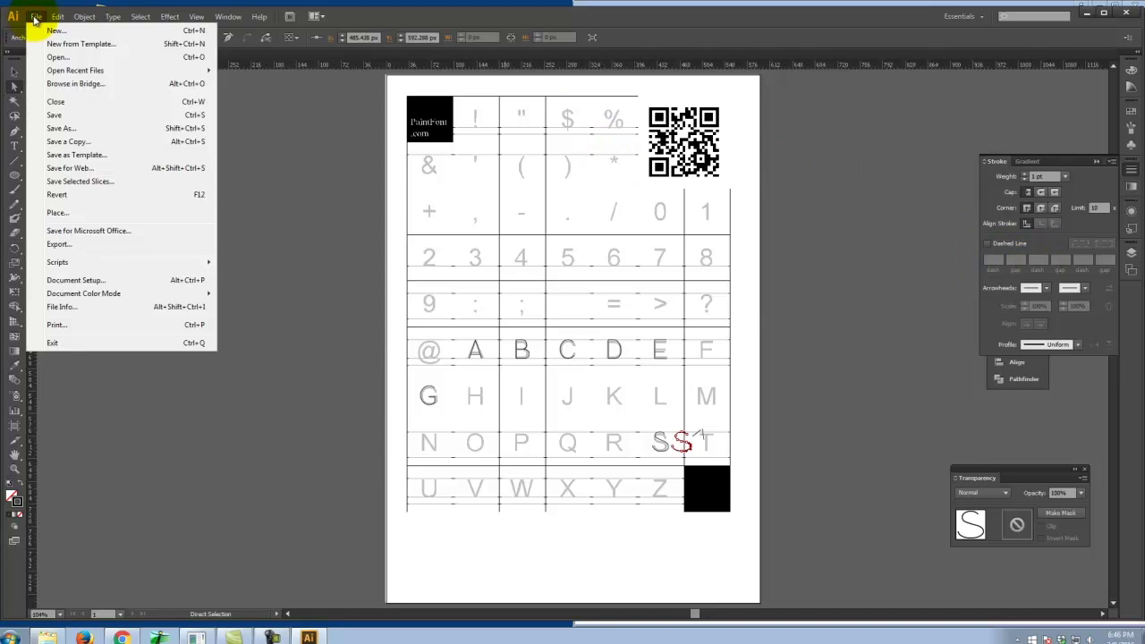
pyautogui.click(80, 170)
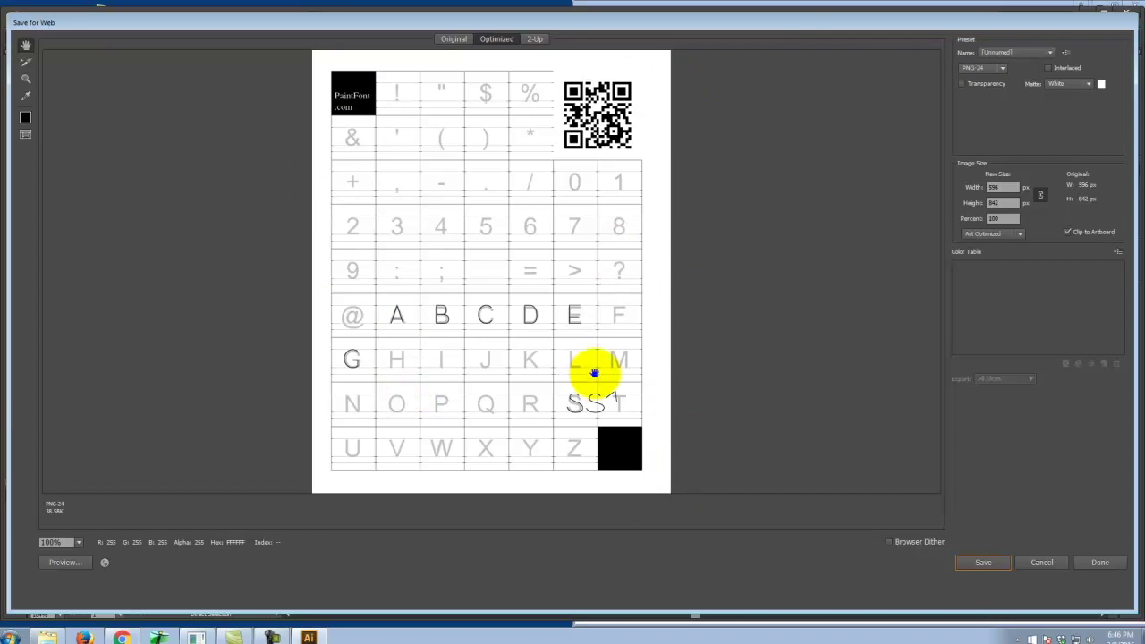
pyautogui.click(1042, 563)
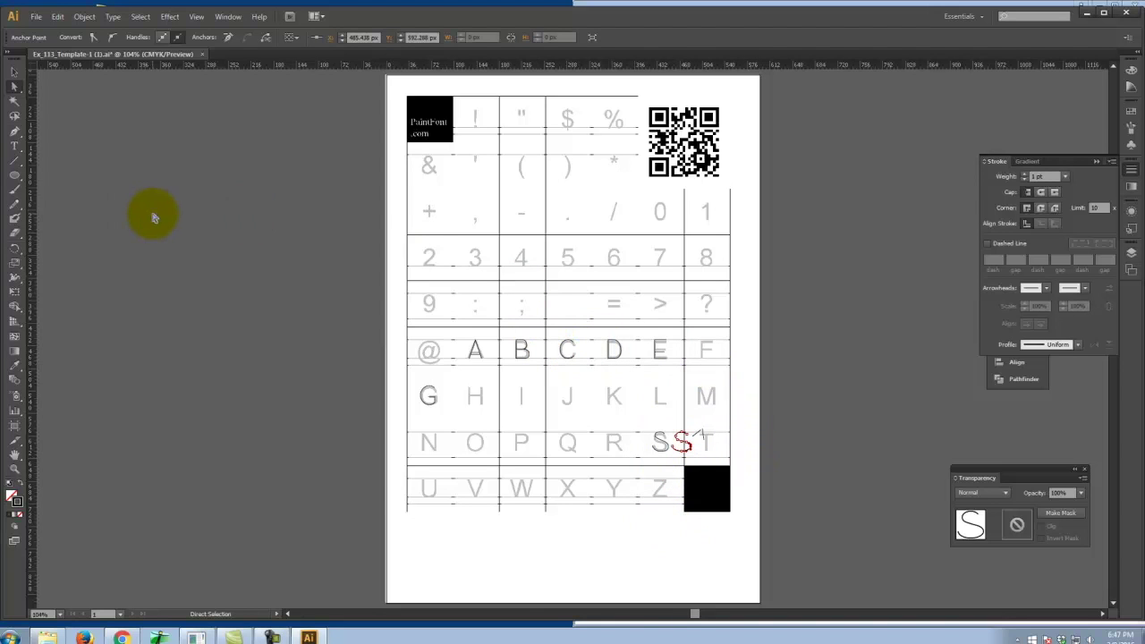
# - Delete the existing stroked letterform over the template's C
pyautogui.hotkey('ctrl', '=')
pyautogui.hotkey('ctrl', '=')
pyautogui.hotkey('ctrl', '=')
pyautogui.hotkey('ctrl', '=')
pyautogui.hotkey('ctrl', '=')
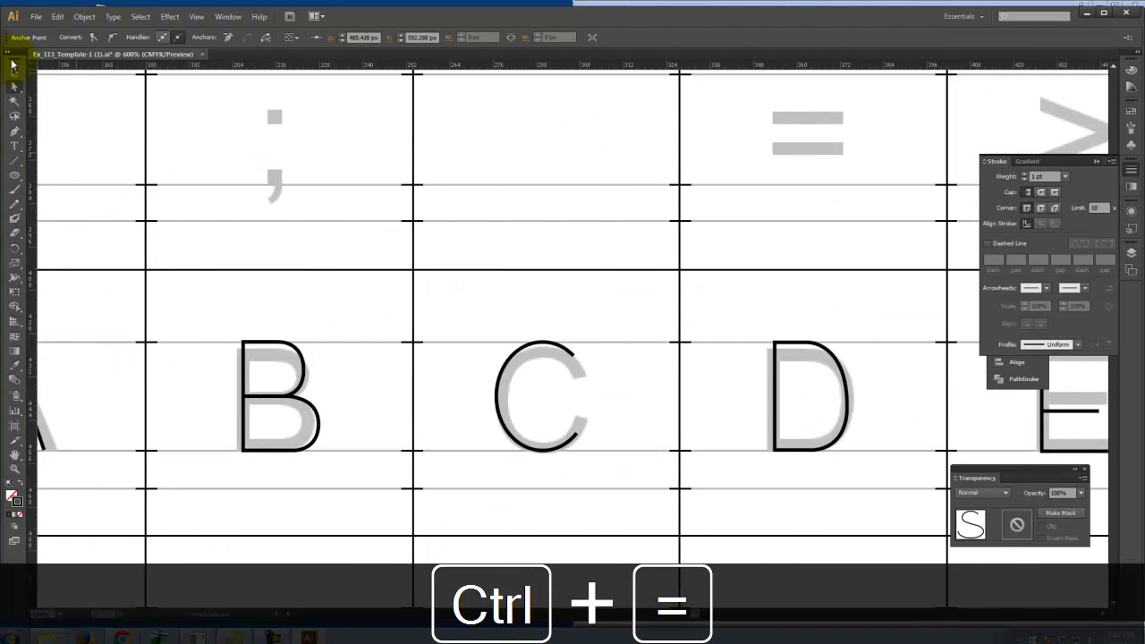
pyautogui.click(16, 70)
pyautogui.click(544, 348)
pyautogui.press('Delete')
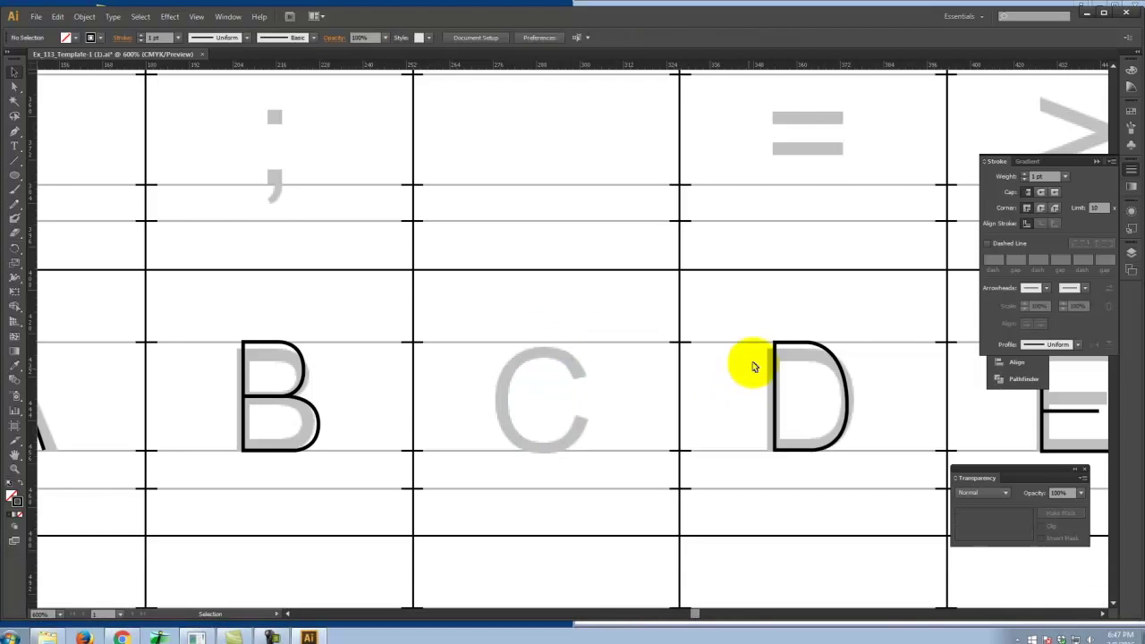
# - Draw an ellipse about 30 px tall over the template's C, spanning the letter's height lines
pyautogui.click(12, 183)
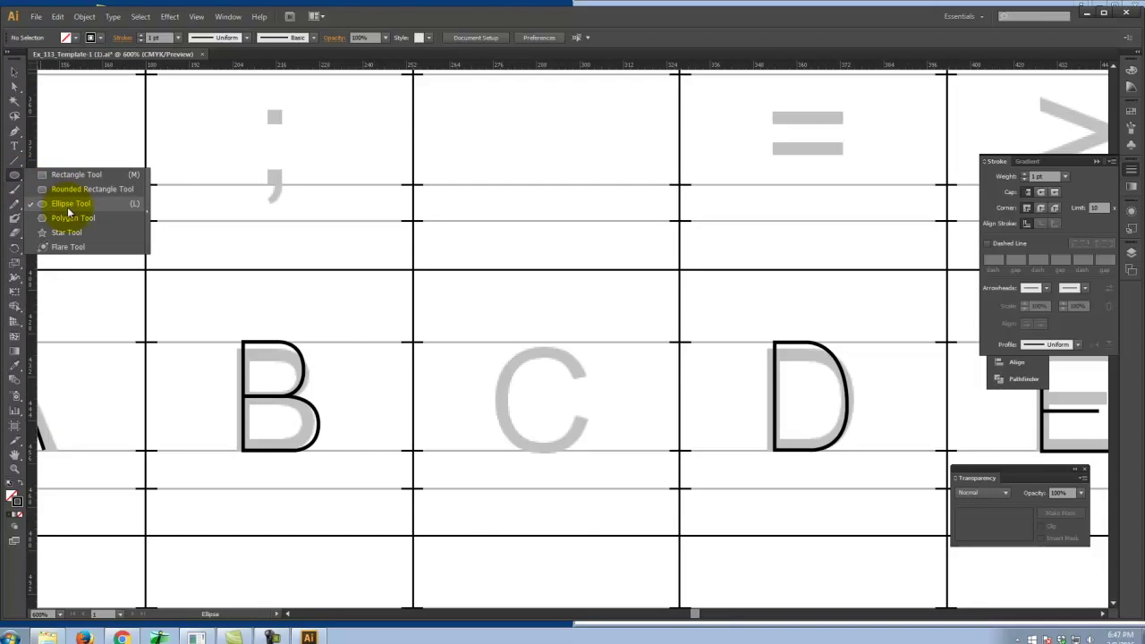
pyautogui.click(68, 205)
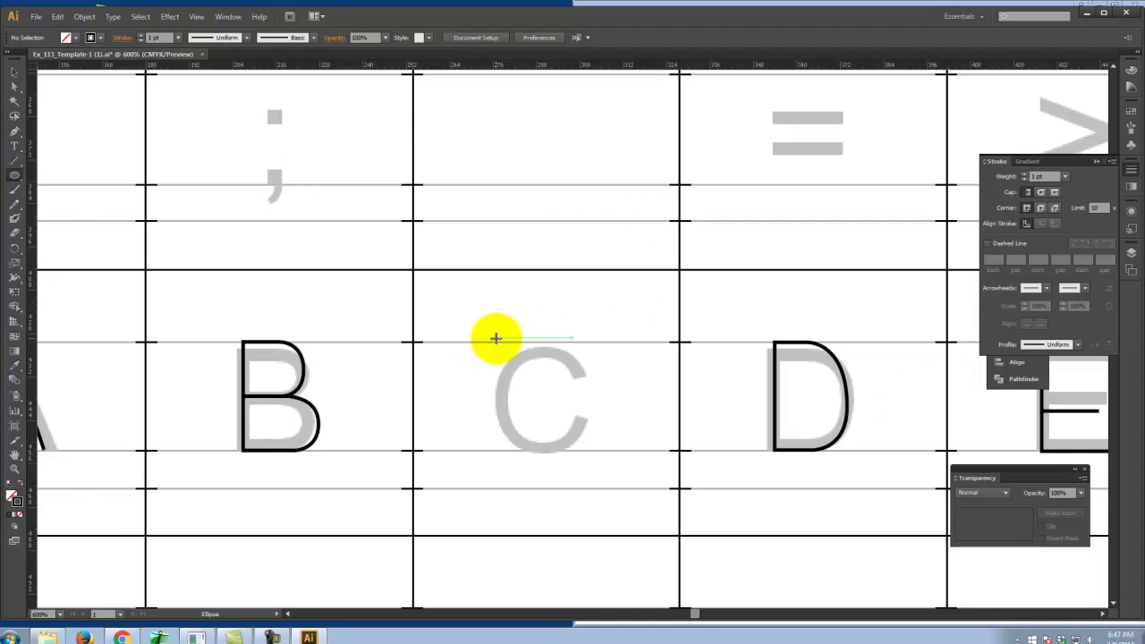
pyautogui.moveTo(499, 342); pyautogui.dragTo(589, 450)
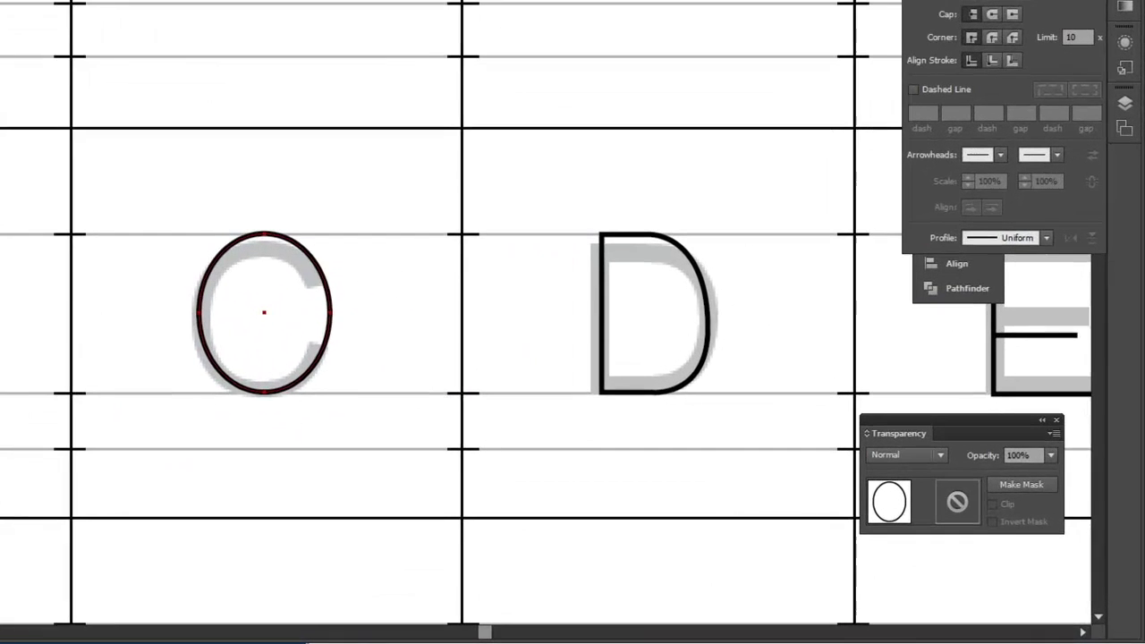
pyautogui.click(405, 270)
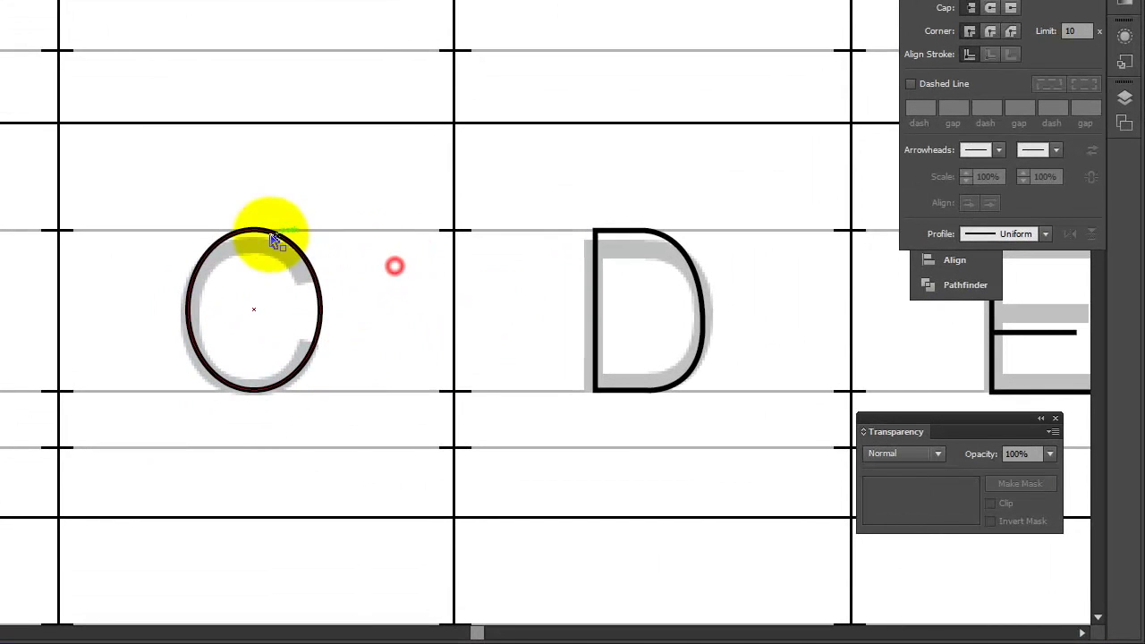
# - Add two anchor points to the ellipse near the C's terminals, at about X 298 px, Y 425 px and X 299 px, Y 448 px
pyautogui.click(257, 234)
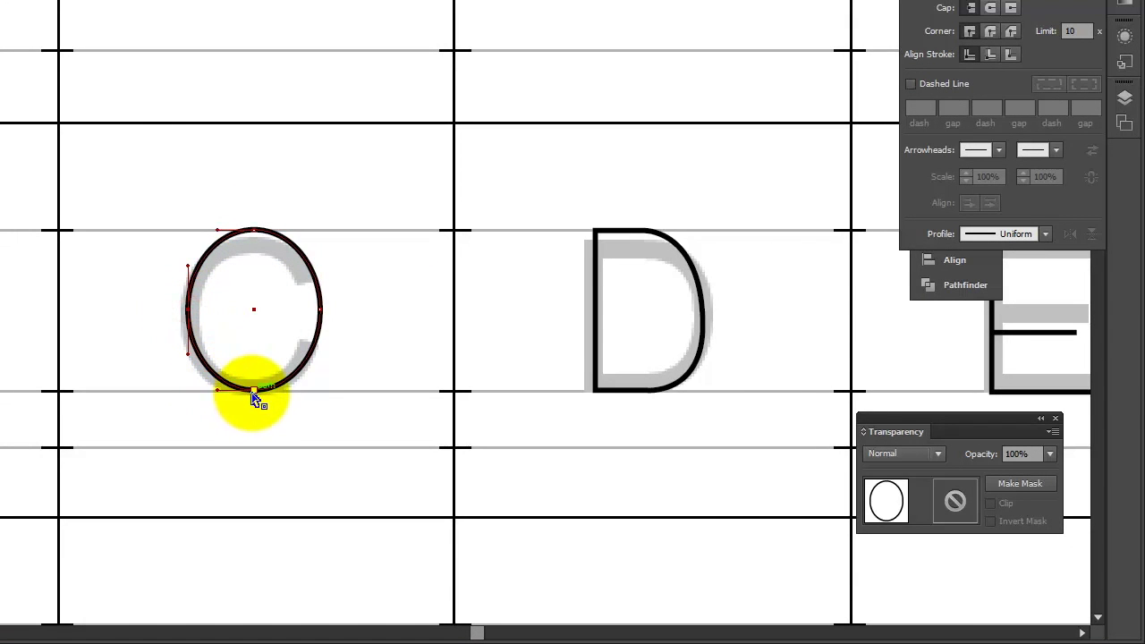
pyautogui.click(320, 311)
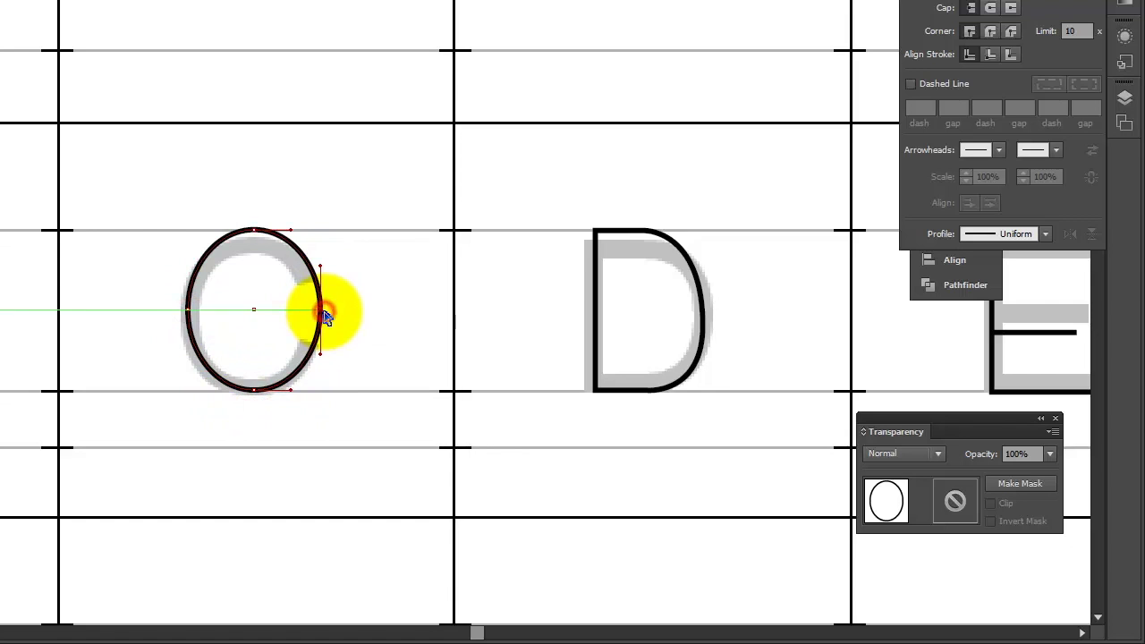
pyautogui.hotkey('ctrl', '=')
pyautogui.hotkey('ctrl', '=')
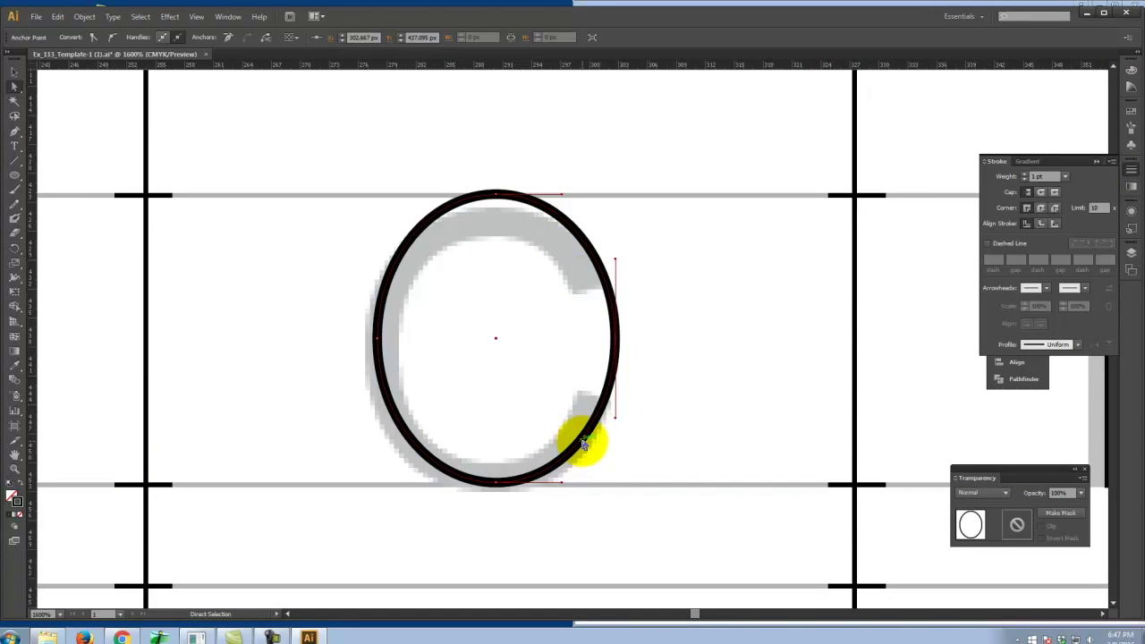
pyautogui.moveTo(14, 132); pyautogui.dragTo(74, 152)
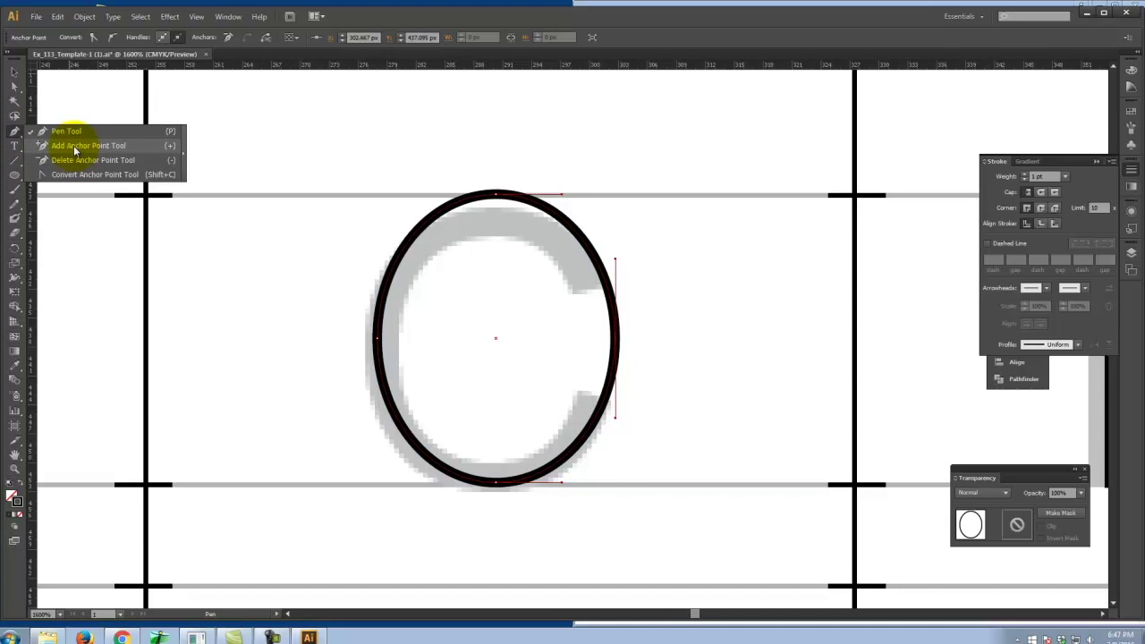
pyautogui.moveTo(74, 150); pyautogui.dragTo(77, 149)
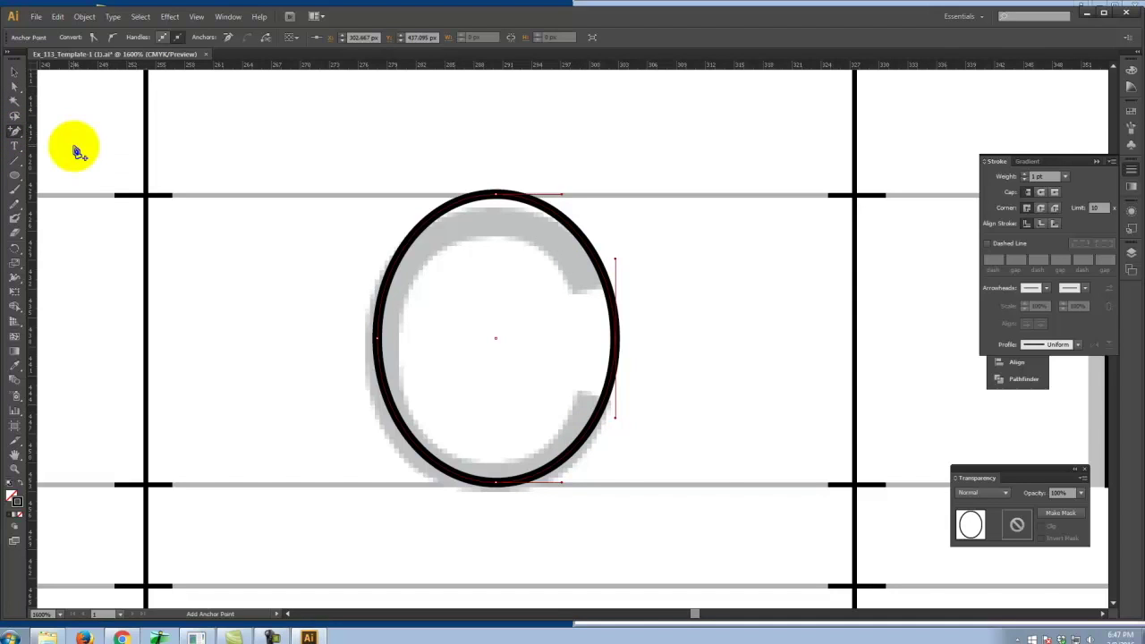
pyautogui.click(572, 231)
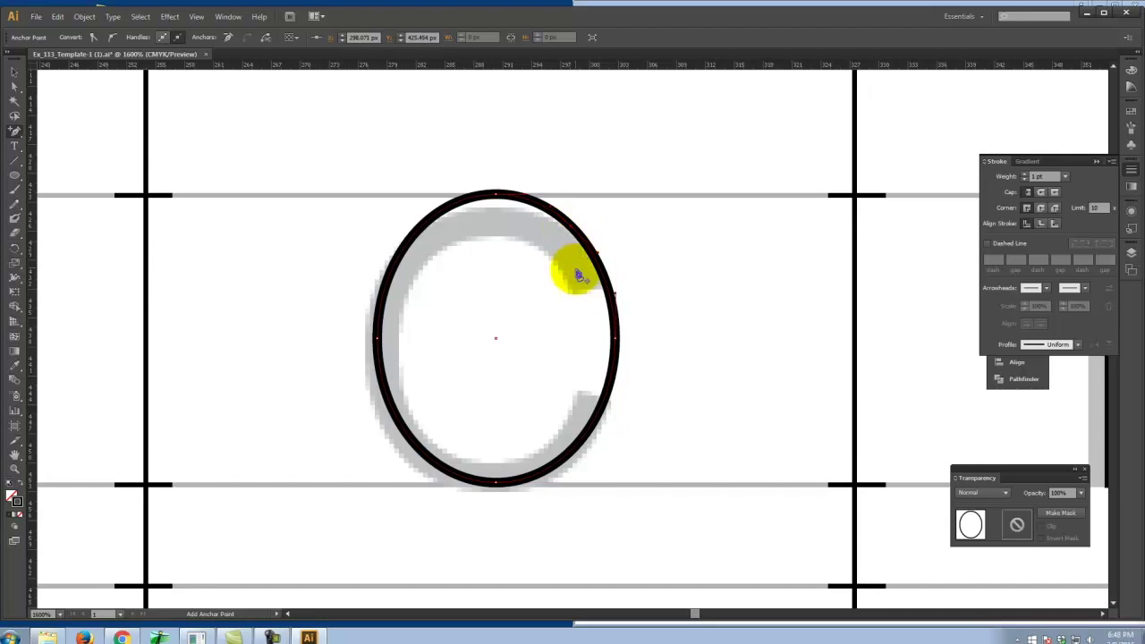
pyautogui.click(584, 445)
# - Delete the ellipse's rightmost anchor to open the path into a C, and deselect it
pyautogui.click(15, 86)
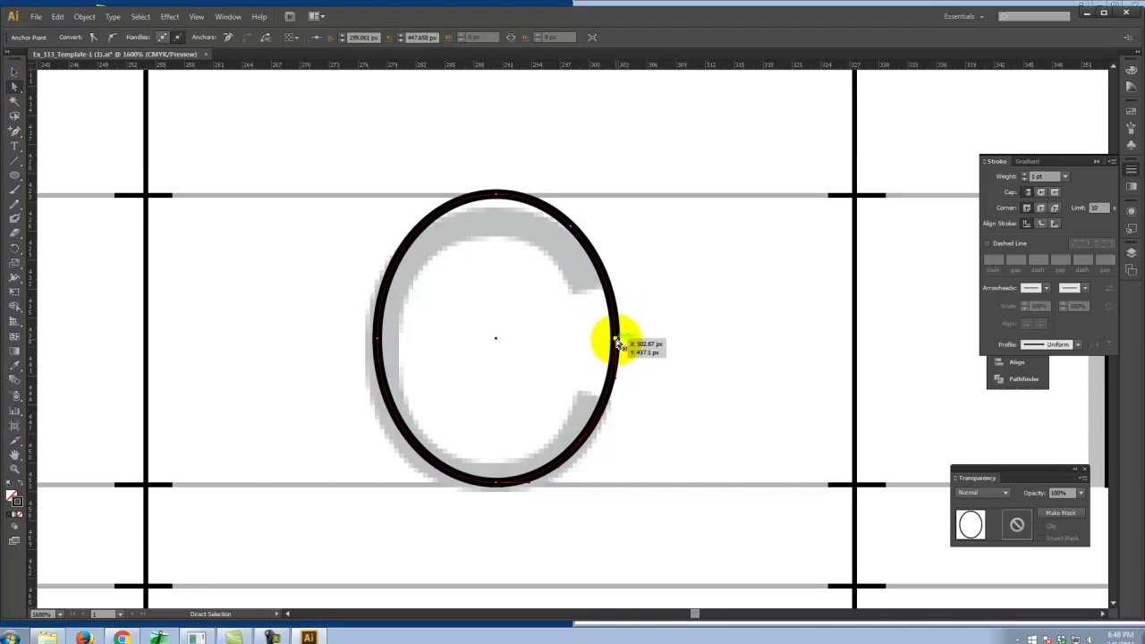
pyautogui.moveTo(615, 343); pyautogui.dragTo(620, 338)
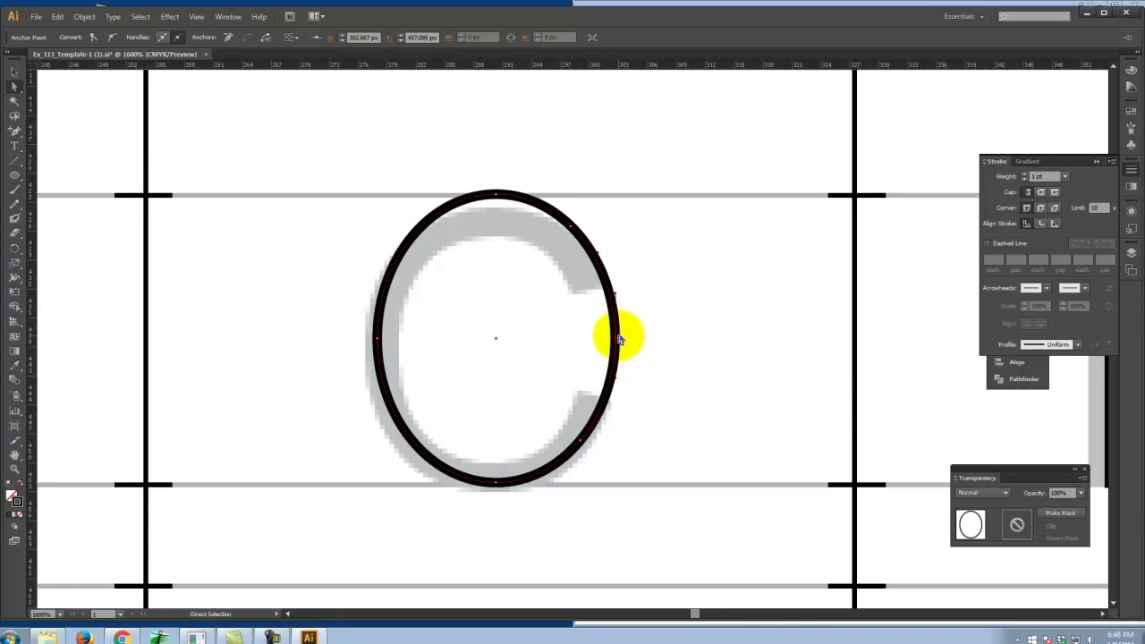
pyautogui.press('Delete')
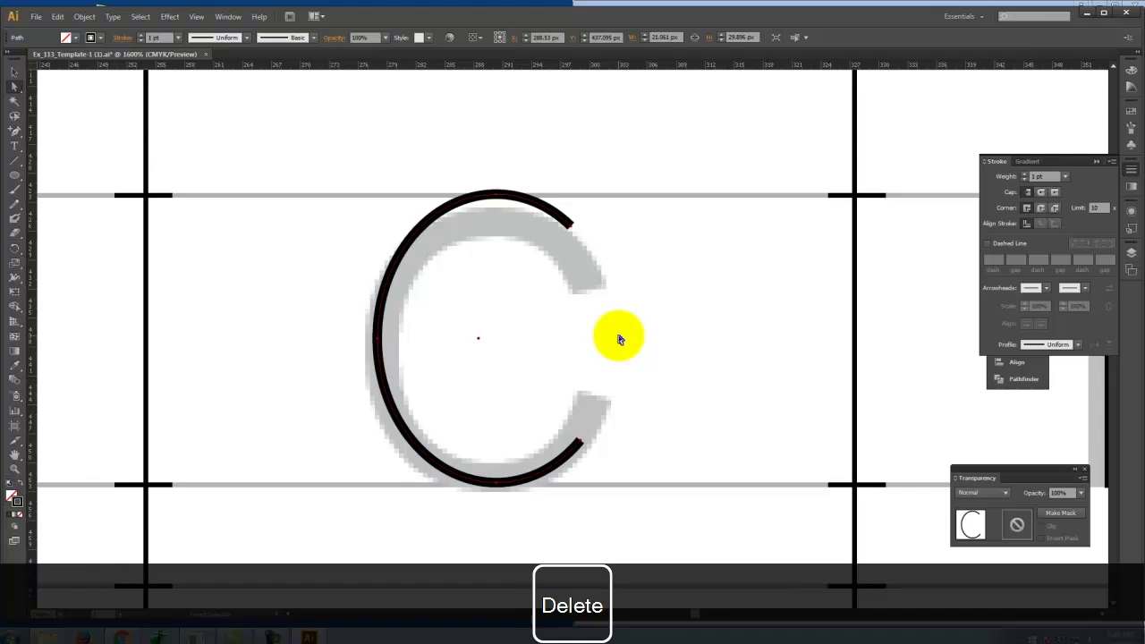
pyautogui.click(662, 311)
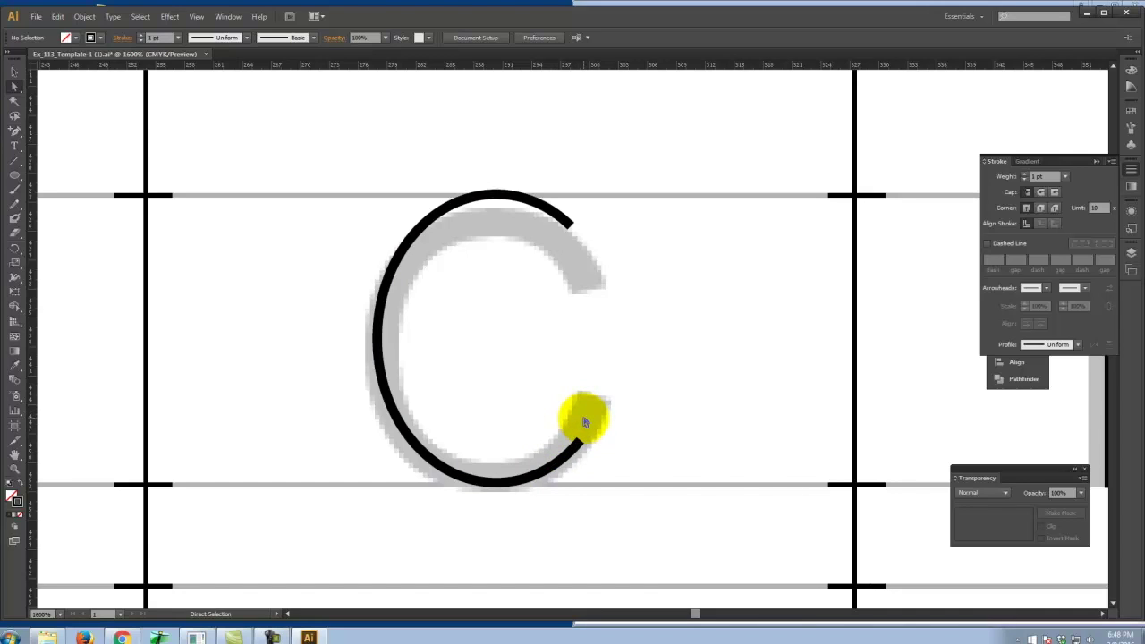
# - Show the Guides (Page 1) layer and set the guides' colour to Light Red in the Guides & Grid preferences
pyautogui.click(1130, 256)
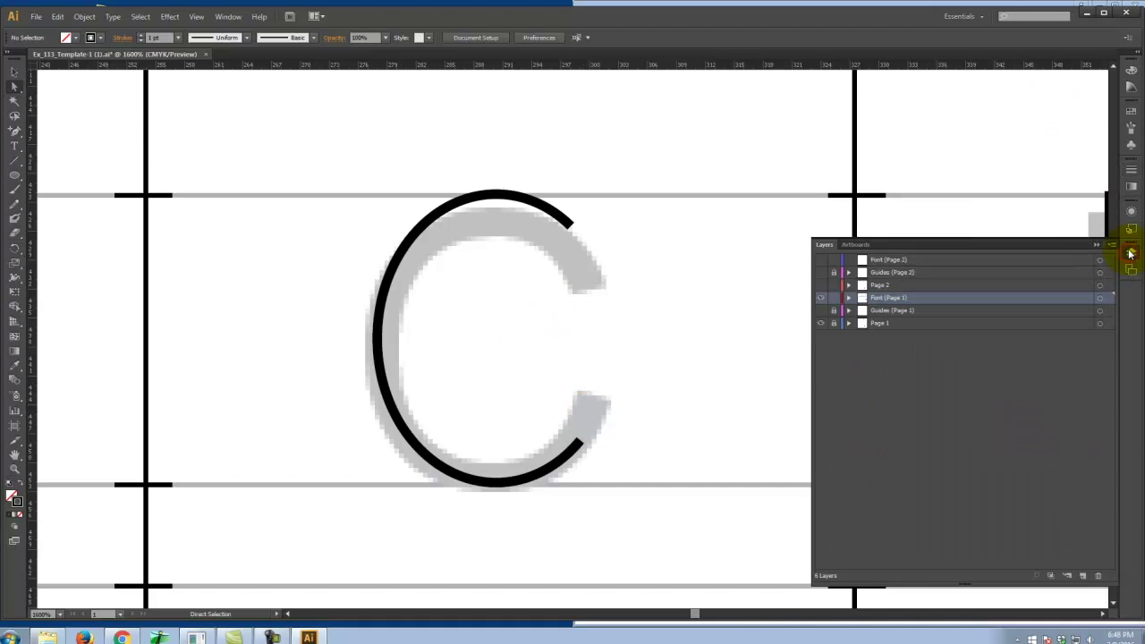
pyautogui.click(820, 310)
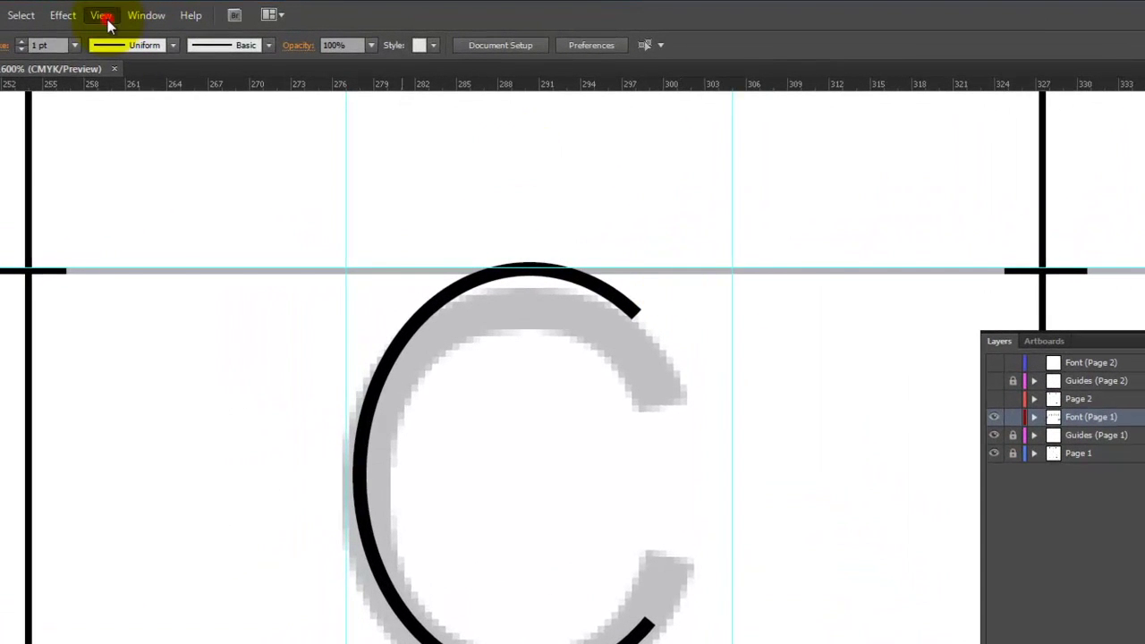
pyautogui.click(104, 18)
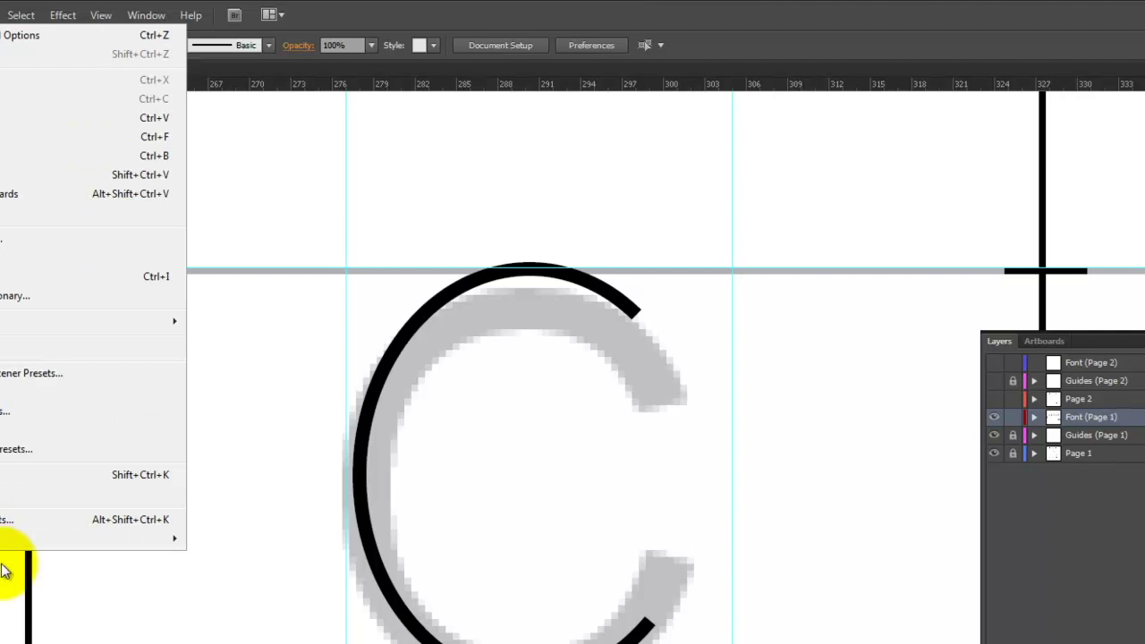
pyautogui.moveTo(11, 538)
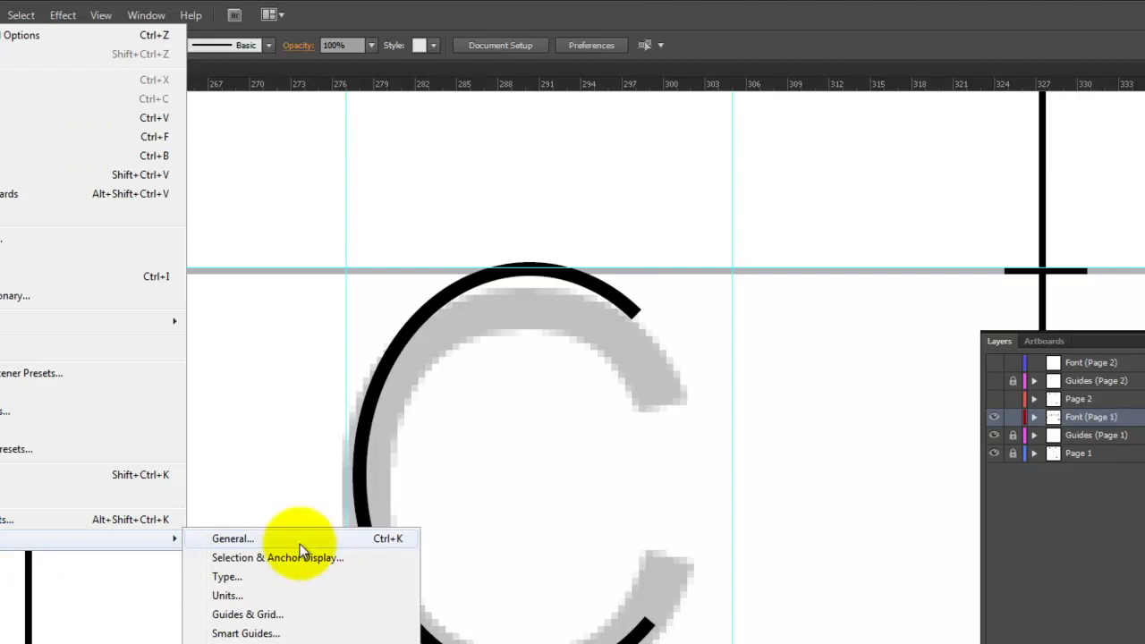
pyautogui.click(289, 616)
pyautogui.click(265, 624)
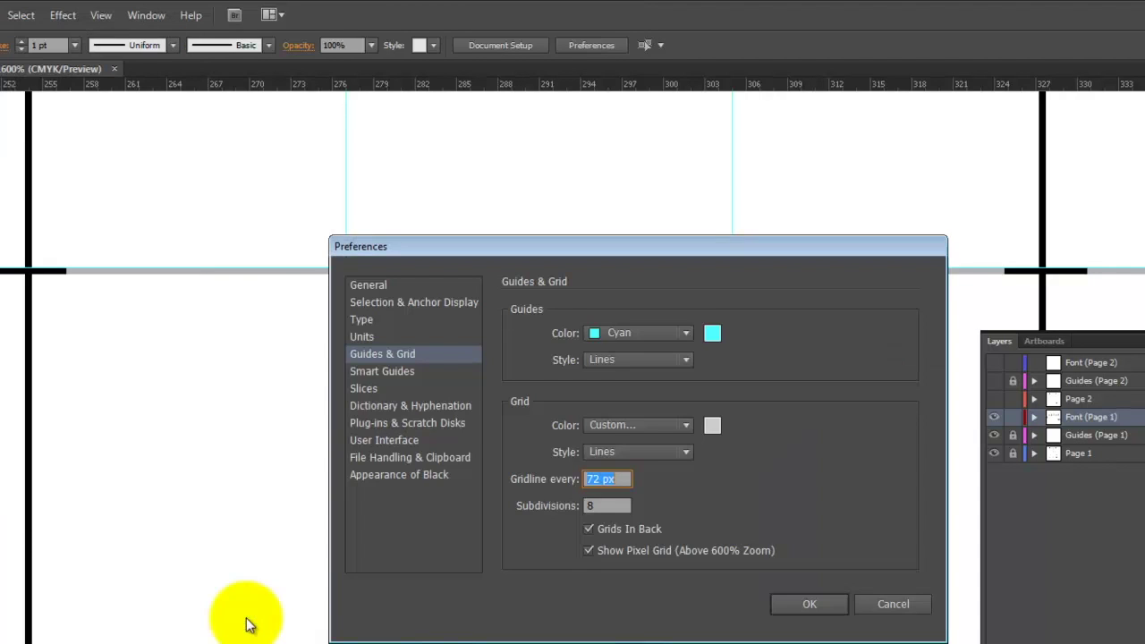
pyautogui.click(598, 332)
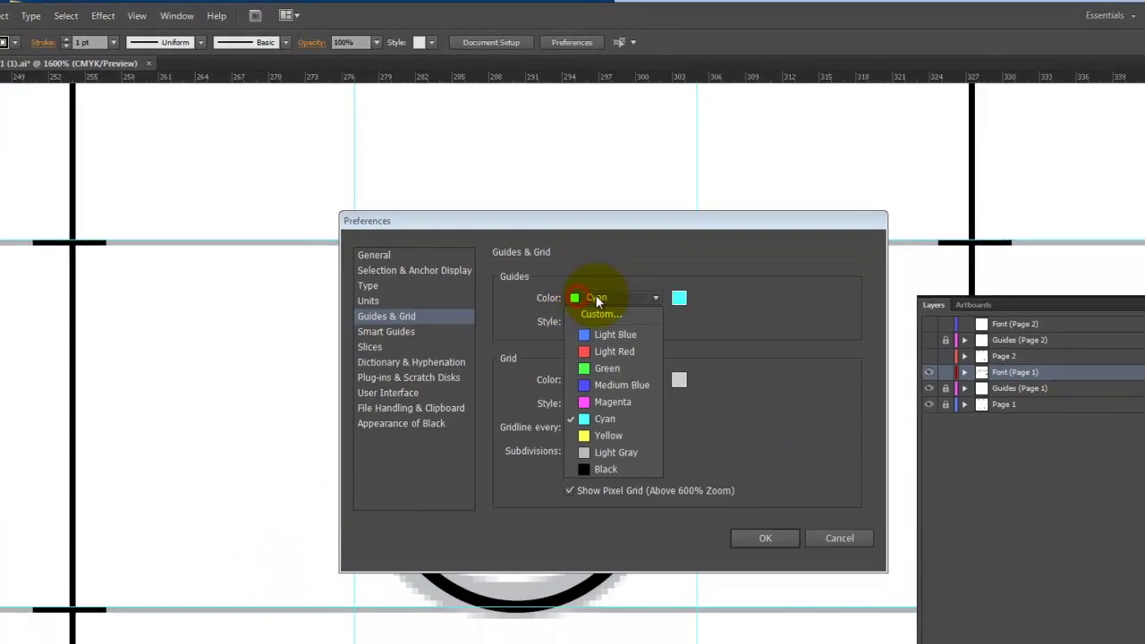
pyautogui.click(649, 376)
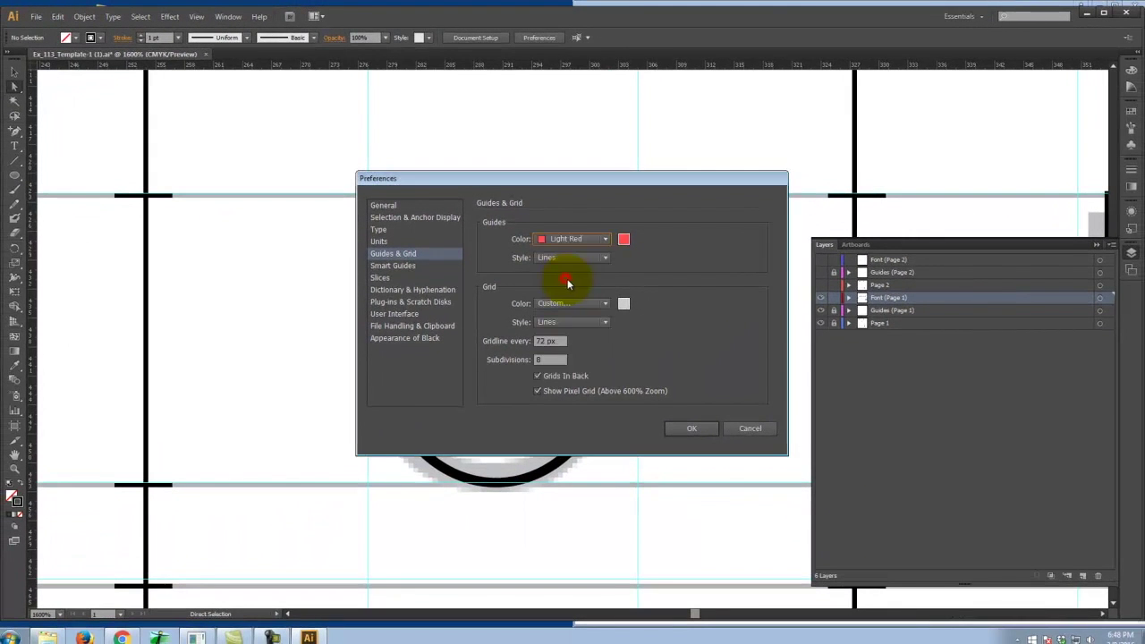
pyautogui.click(696, 429)
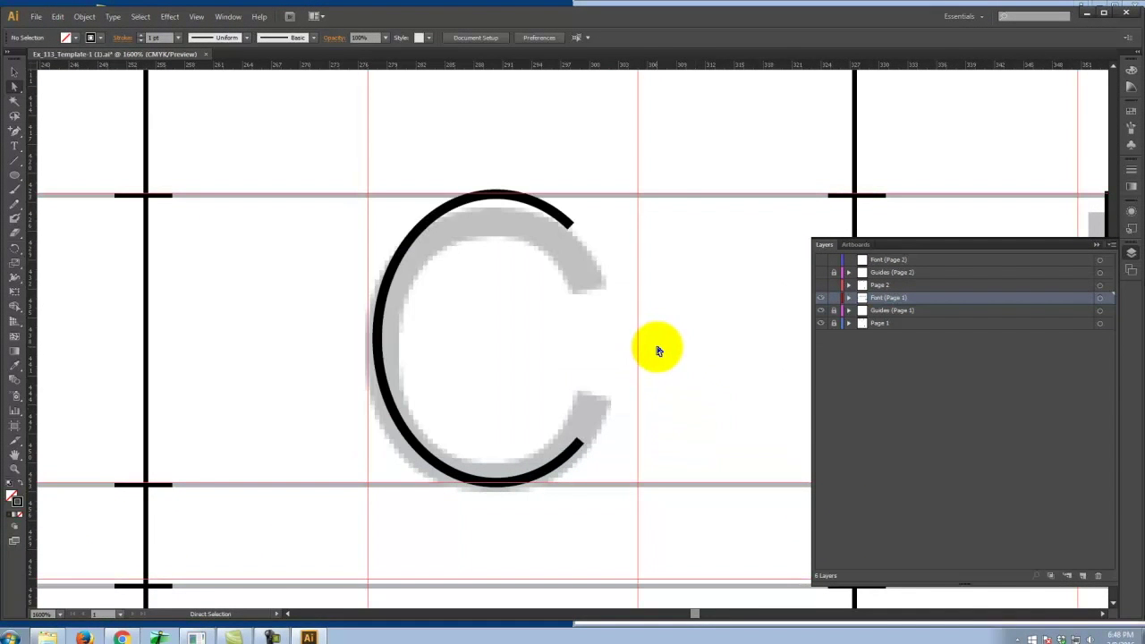
# - Select the C path and set the Font (Page 1) layer's colour to Burgundy in its layer options
pyautogui.click(563, 220)
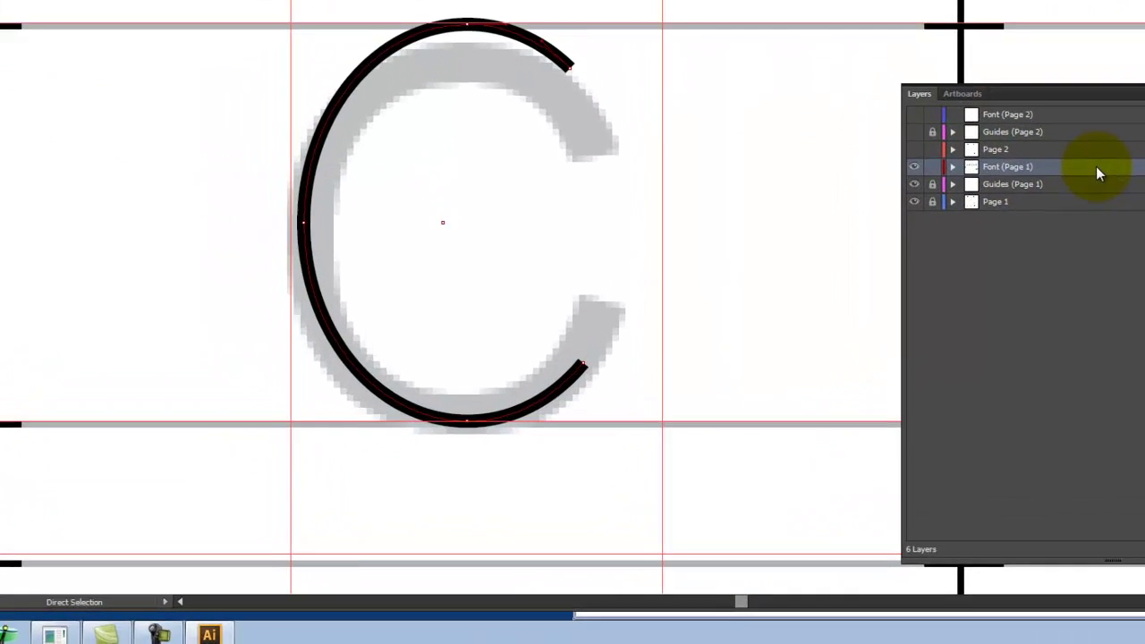
pyautogui.click(952, 300)
pyautogui.doubleClick(1138, 131)
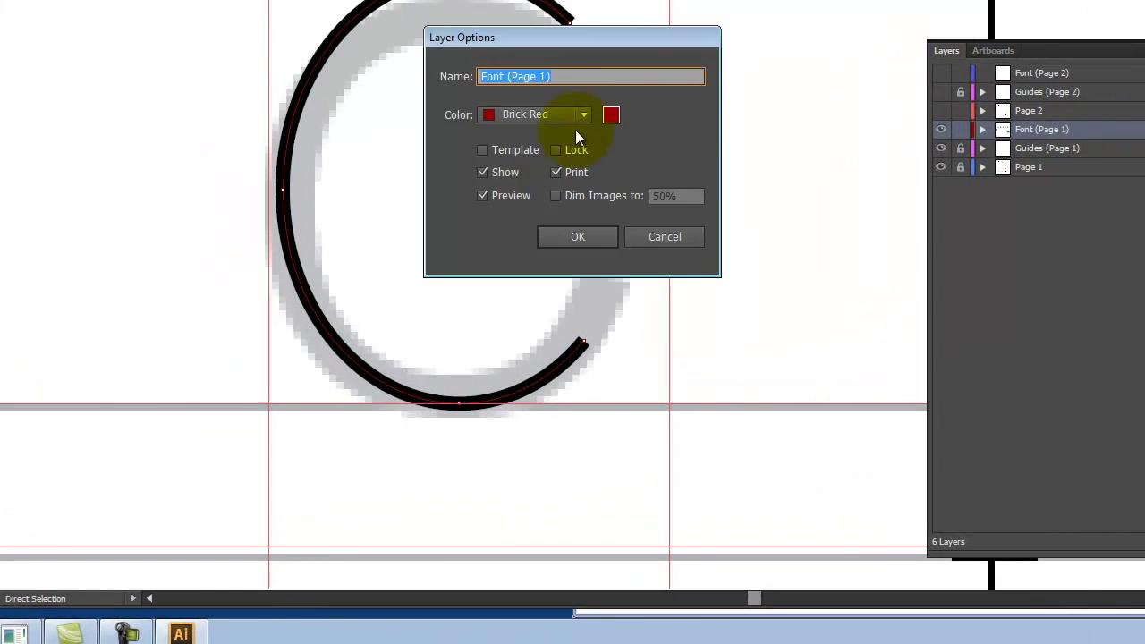
pyautogui.click(503, 116)
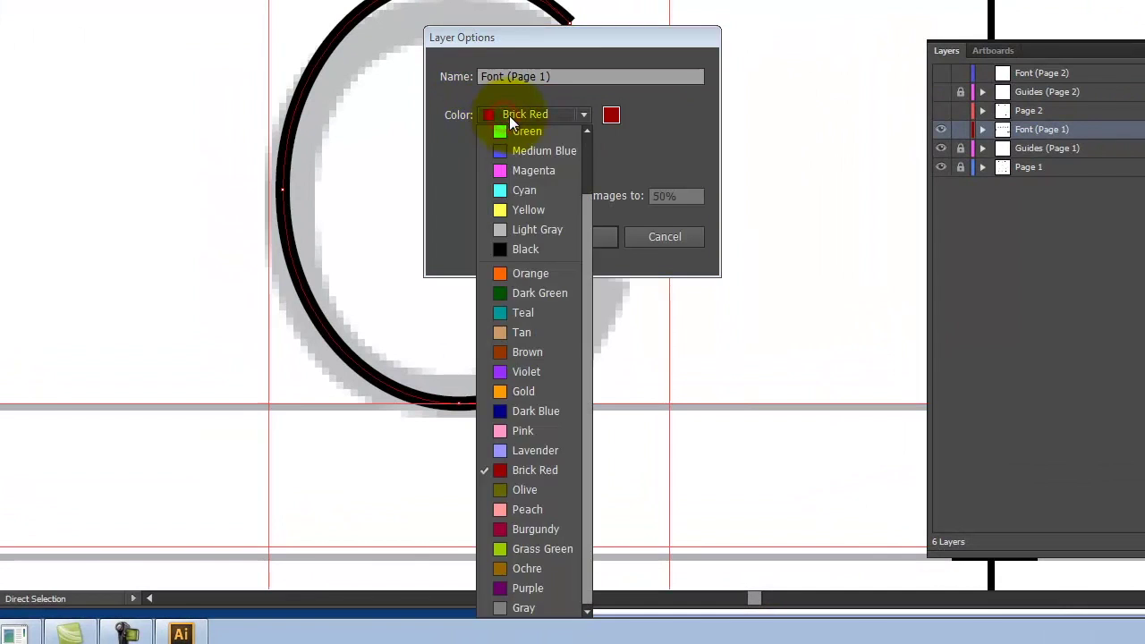
pyautogui.click(520, 133)
pyautogui.click(533, 115)
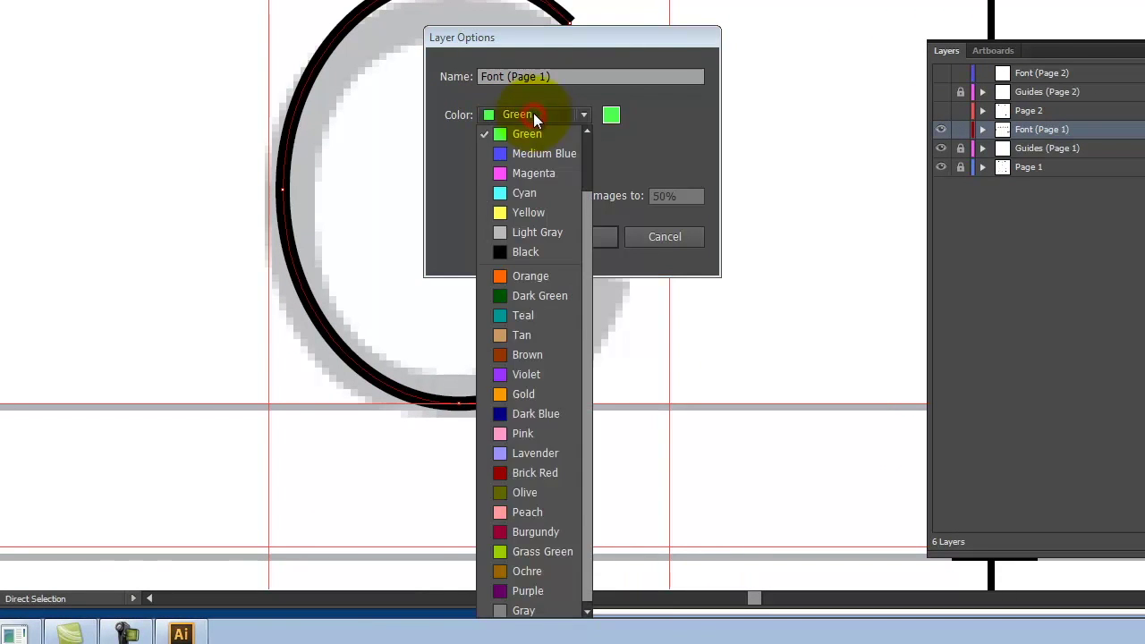
pyautogui.click(526, 532)
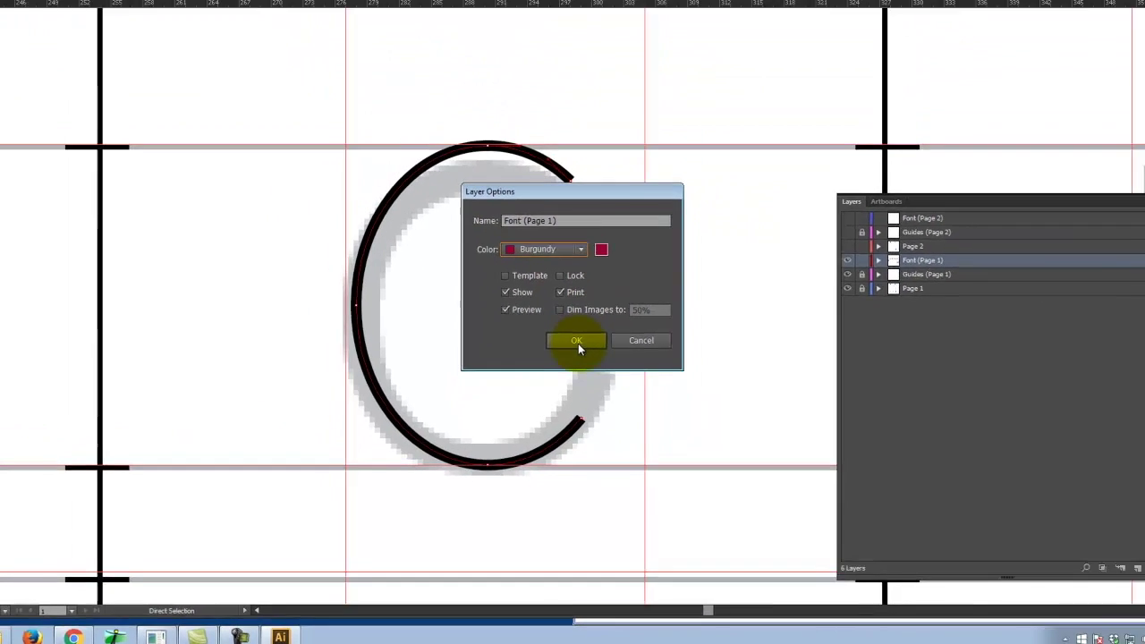
pyautogui.click(578, 236)
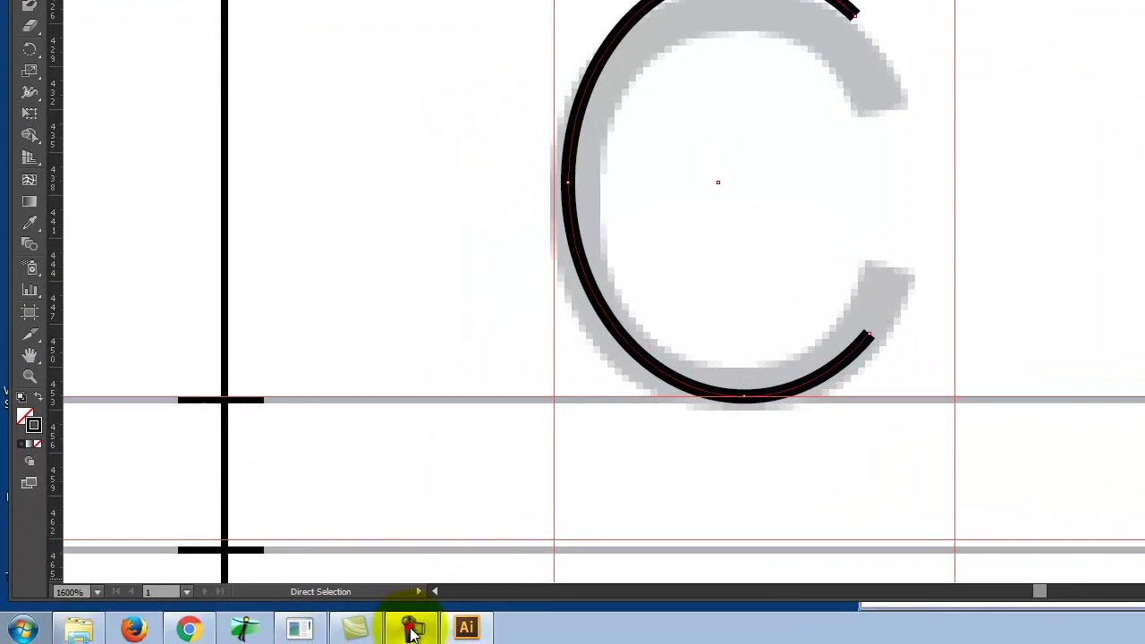
pyautogui.click(412, 628)
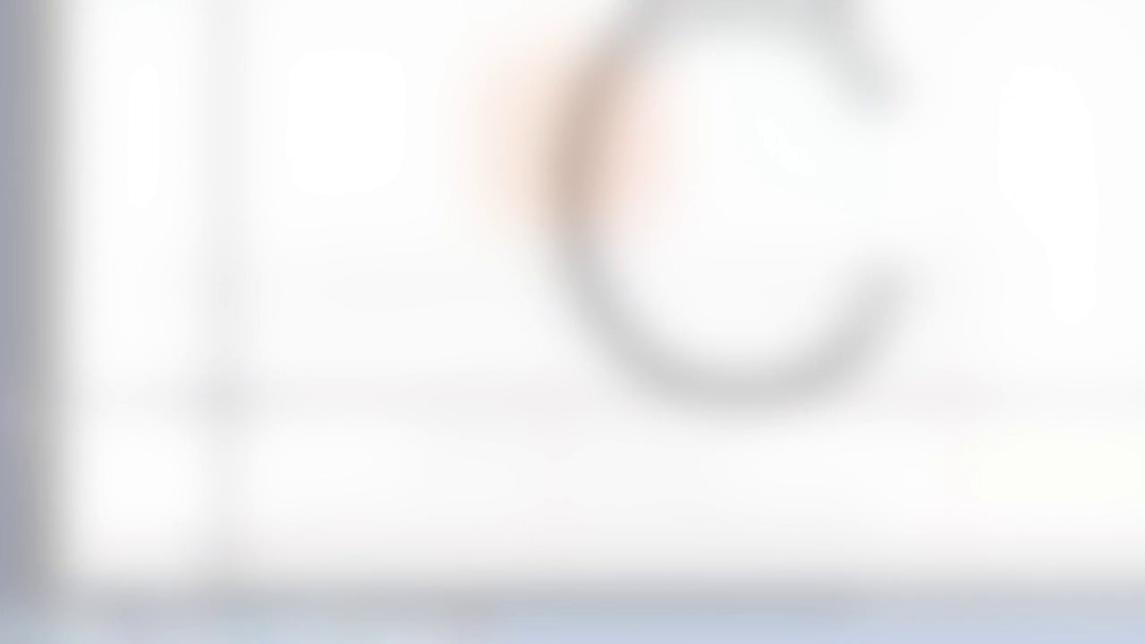